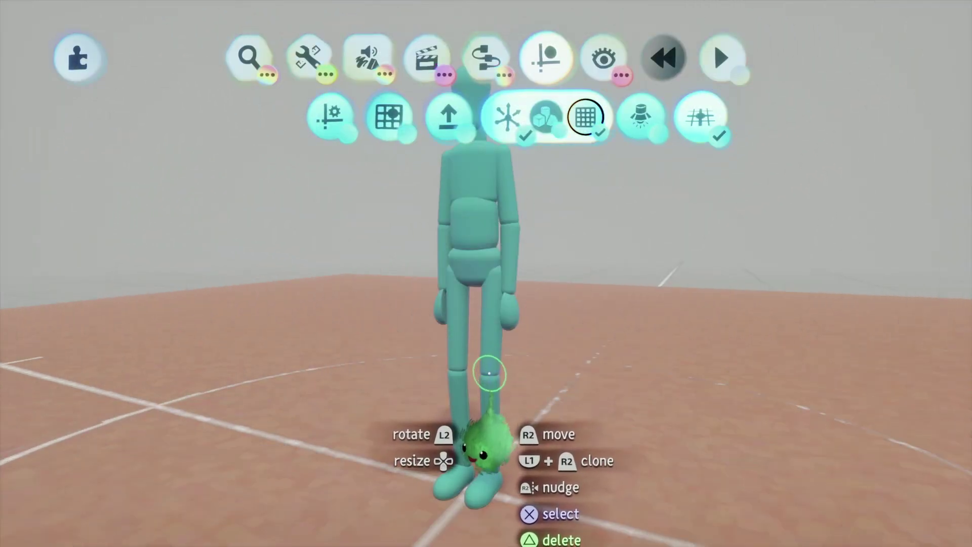
Step: Clone the teal puppet standing on the court and place the copy beside it
scroll(490, 365, "down", 3)
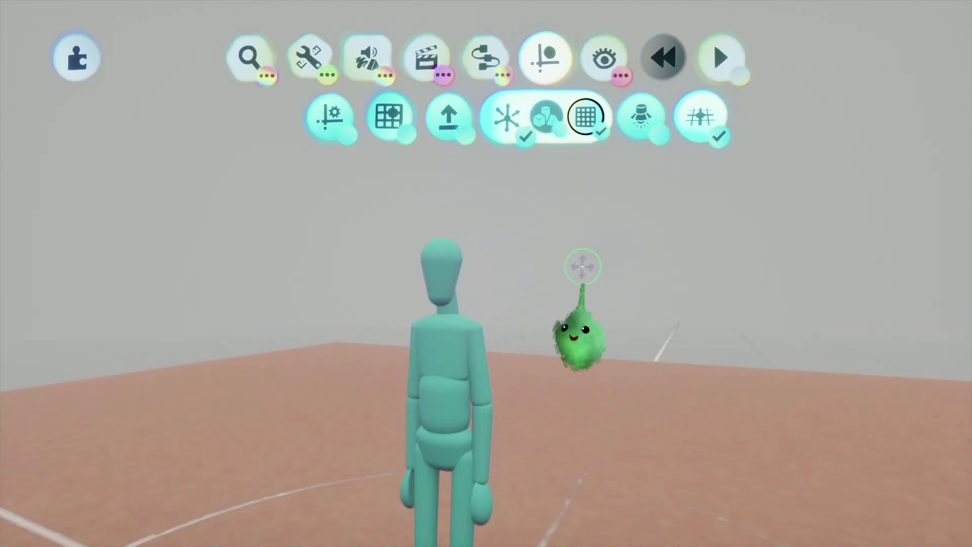
middle_click_drag(576, 290, 577, 294)
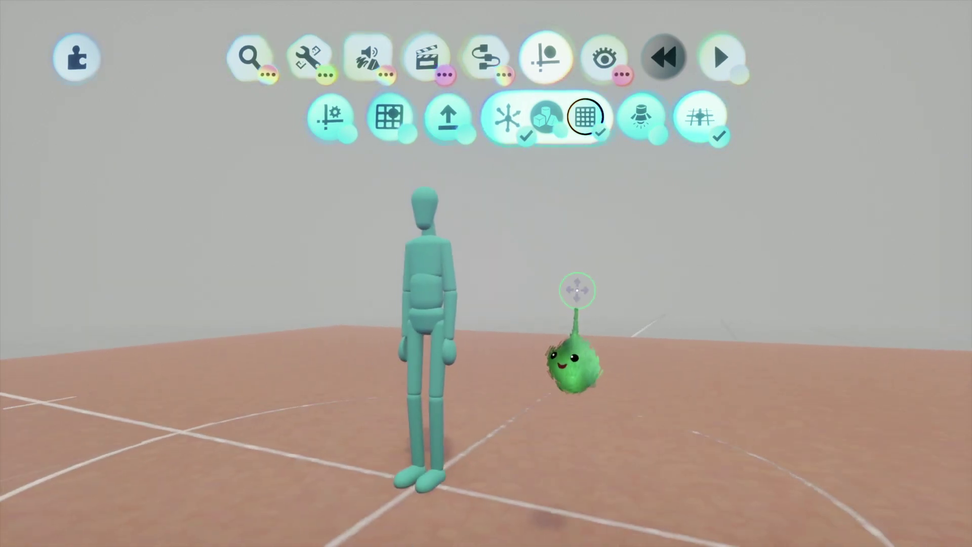
scroll(578, 291, "up", 3)
scroll(579, 278, "down", 3)
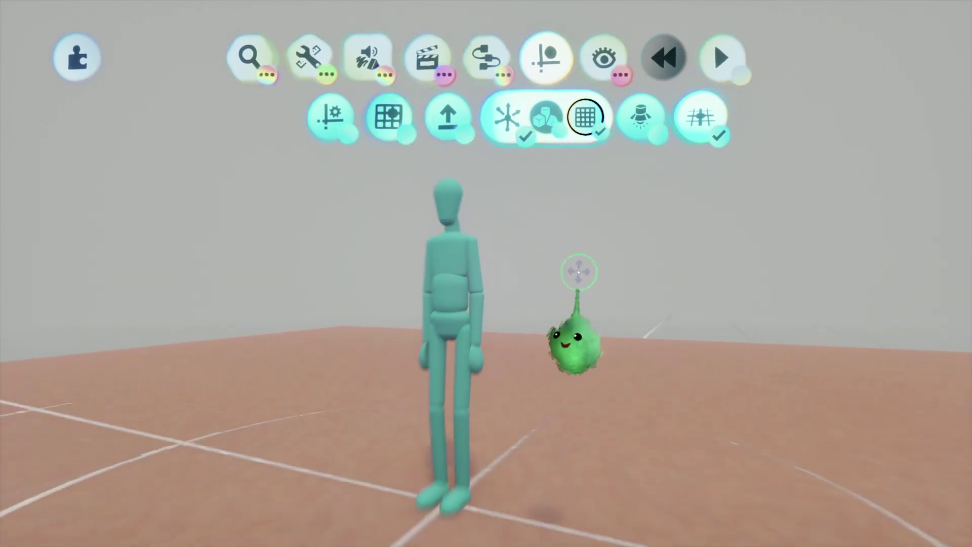
middle_click_drag(569, 274, 560, 272)
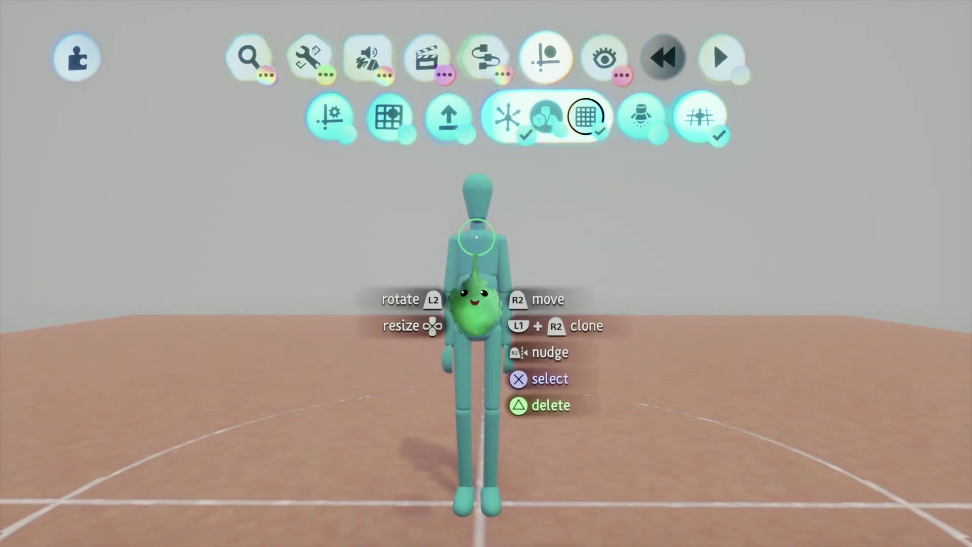
left_click_drag(478, 293, 420, 287, "alt")
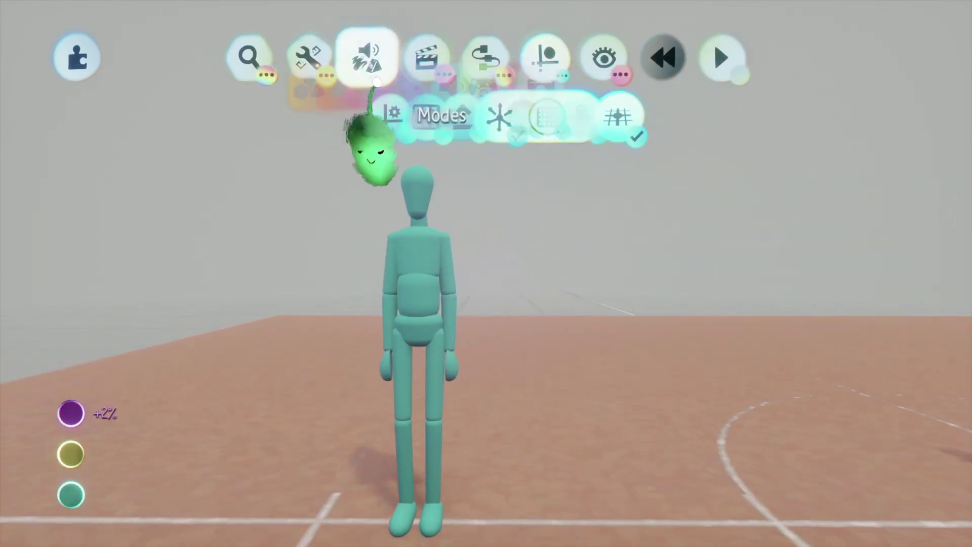
Step: Coat the copied puppet with the darkest blue from the blue palette and exit coat mode
left_click(376, 80)
left_click(369, 115)
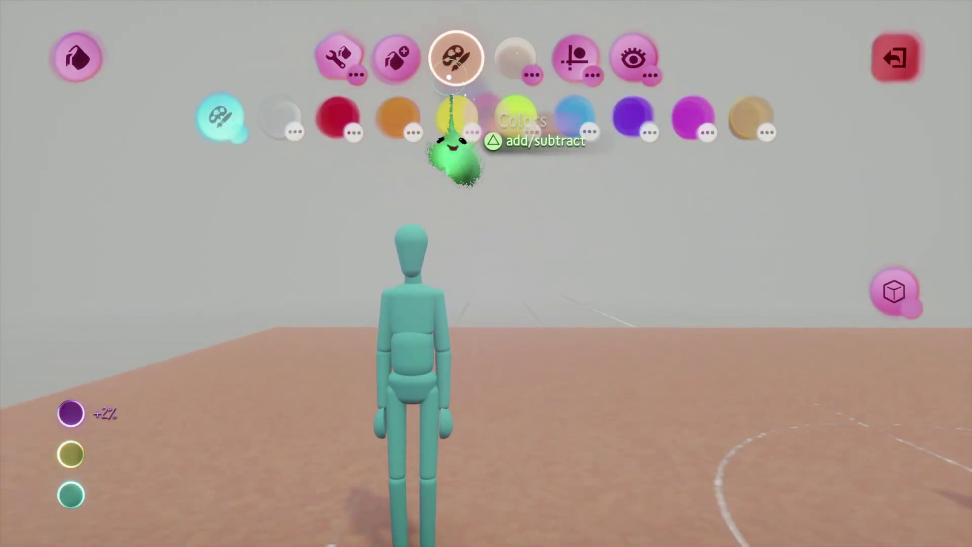
left_click(577, 106)
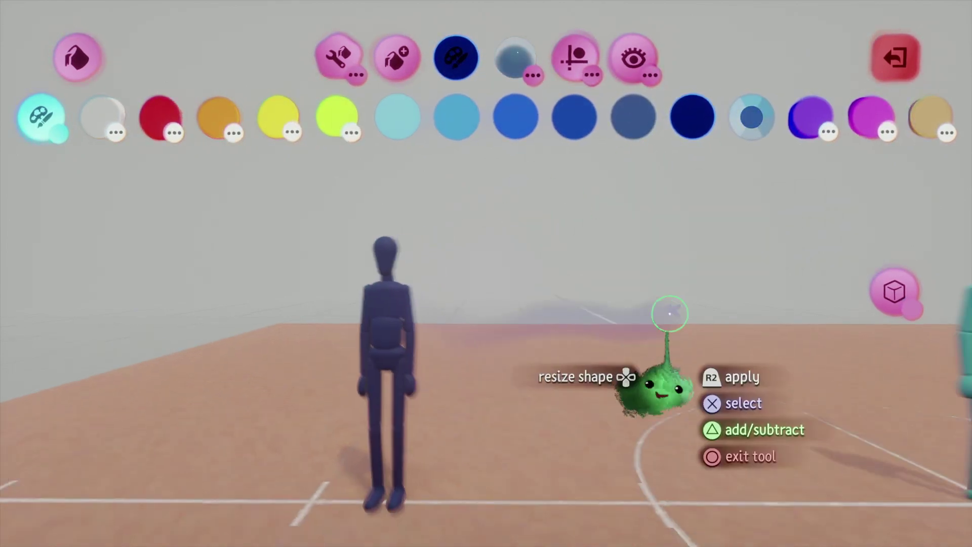
left_click(901, 63)
left_click_drag(360, 405, 570, 278)
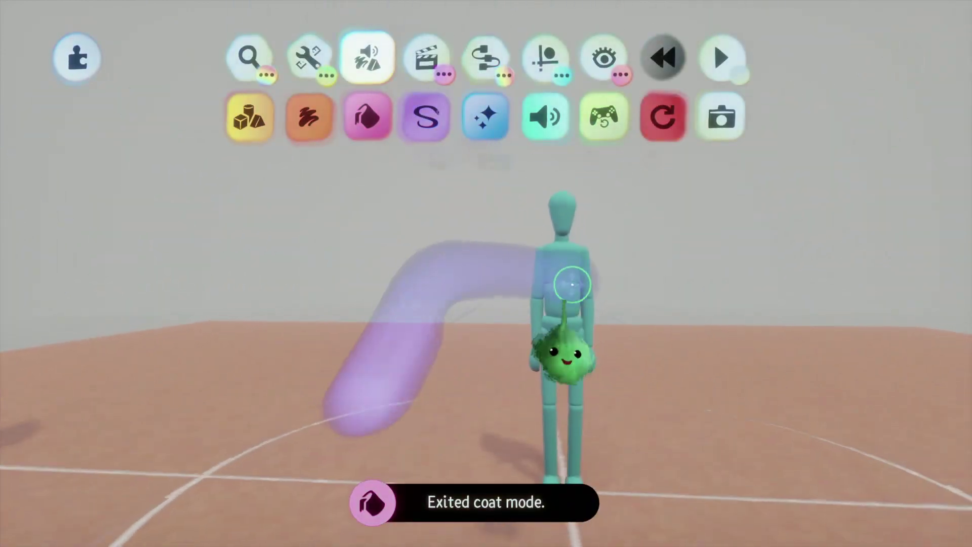
Step: Check which labels the dark blue puppet collides with in its settings and close them
left_click(261, 259)
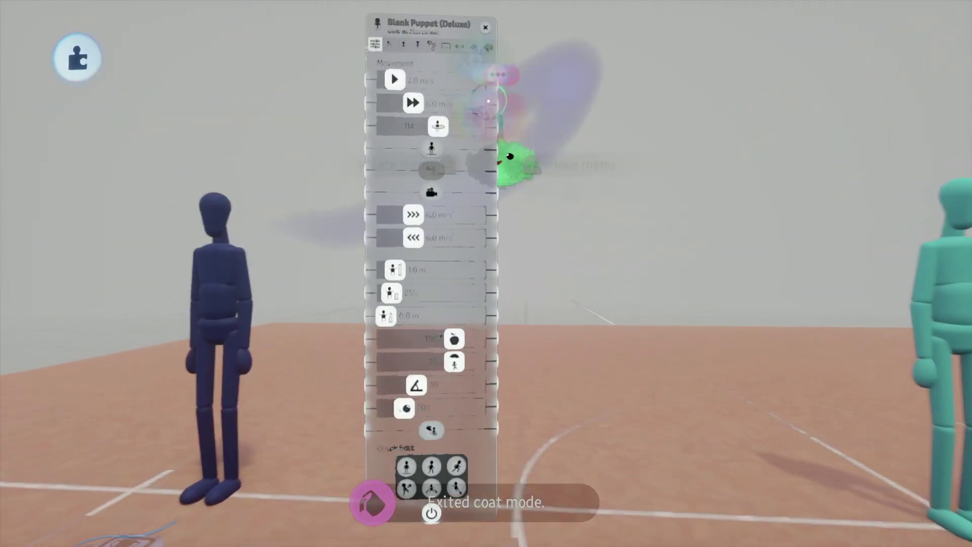
left_click(470, 37)
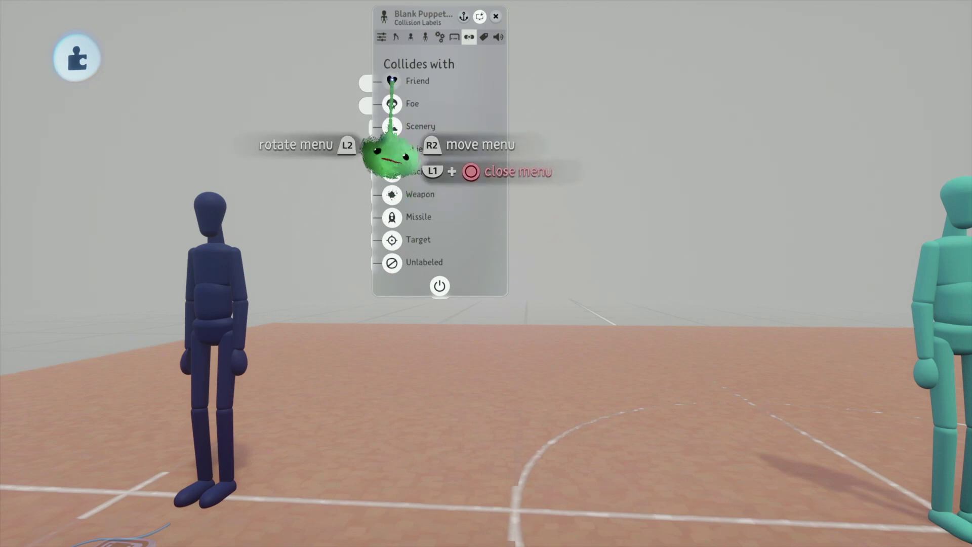
left_click(495, 17)
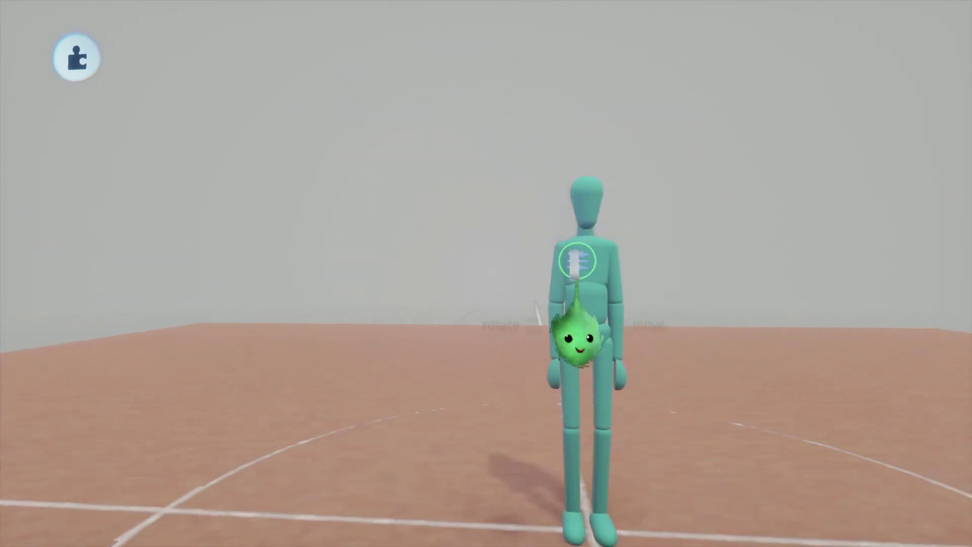
Step: Set the teal puppet's running speed to 4 m/s in its overall movement settings
left_click(577, 260)
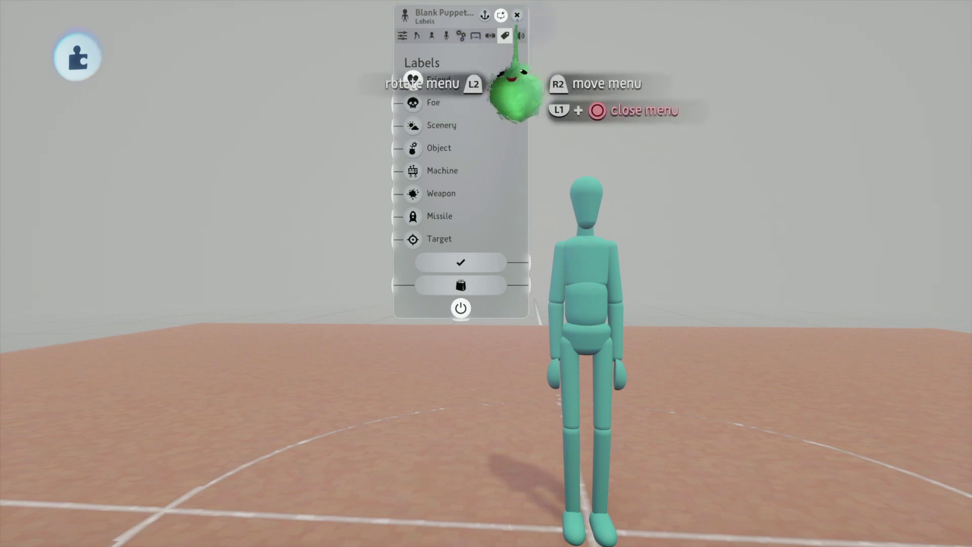
left_click(470, 96)
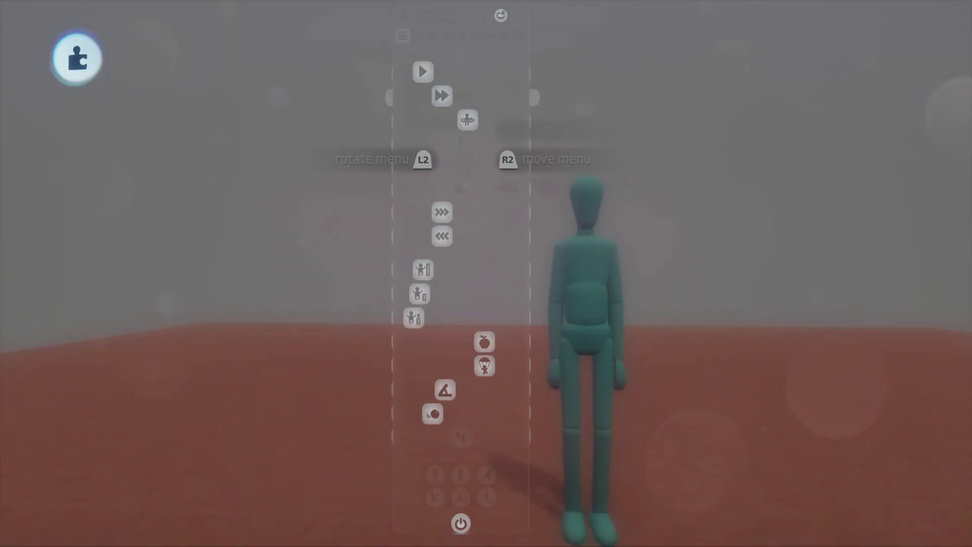
type("4")
key("Return")
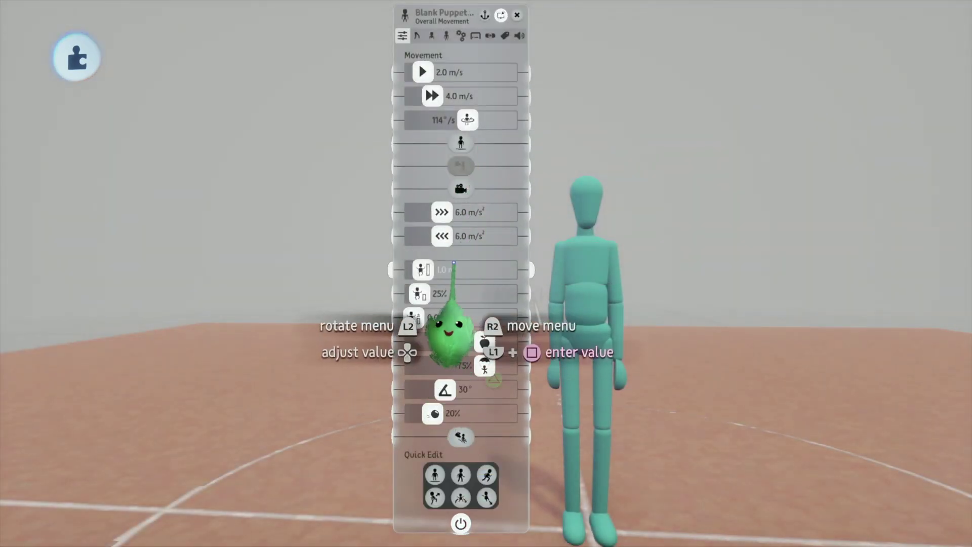
Step: Set both the acceleration and the deceleration of the teal puppet to 25 m/s²
left_click(457, 234)
type("25")
key("Return")
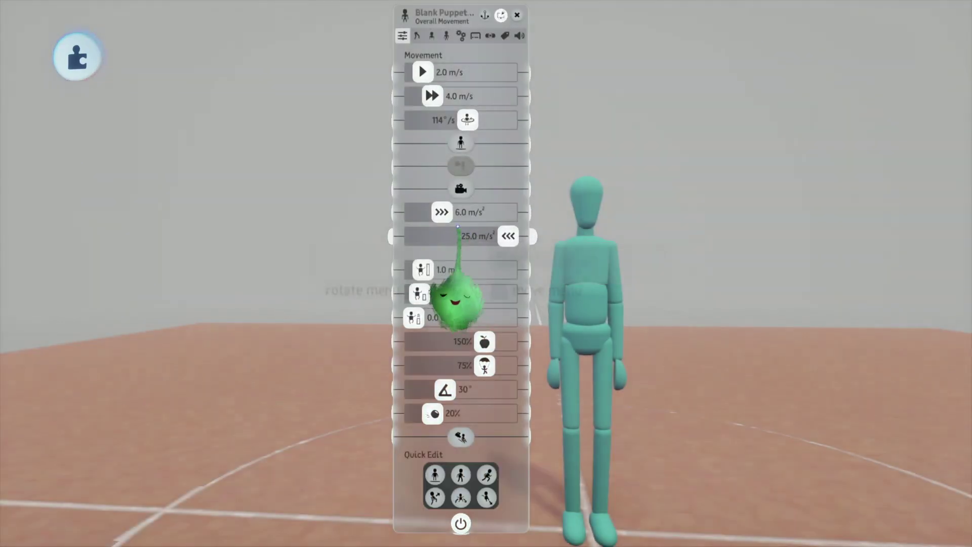
left_click(458, 215)
type("25")
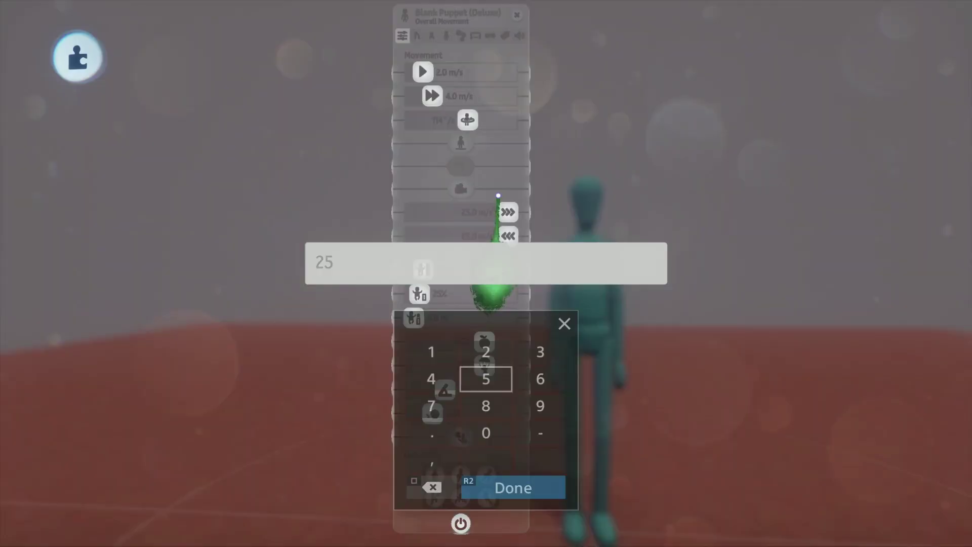
key("Return")
left_click(492, 206)
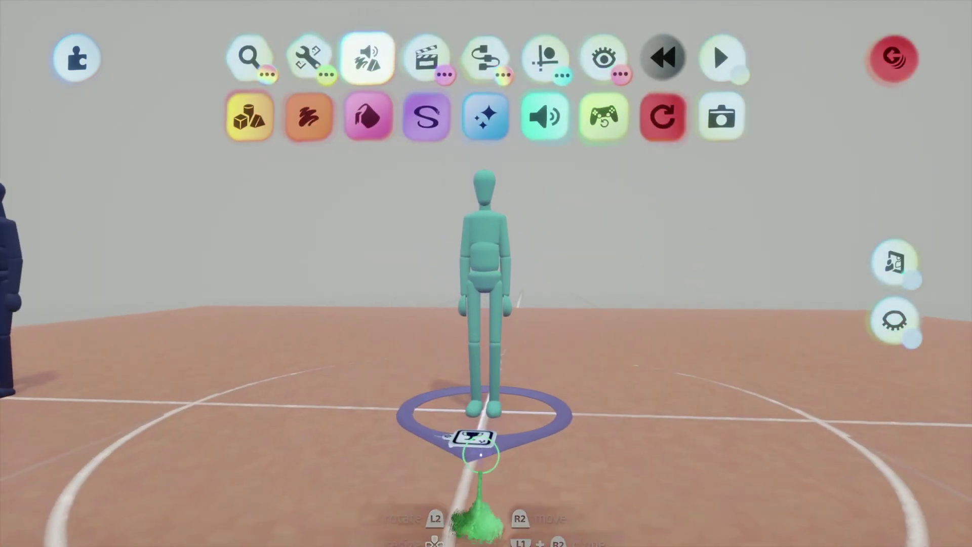
Step: Open the teal puppet's Puppet Logic canvas and close the sculpture and upper body settings windows
left_click(471, 503)
middle_click_drag(476, 318, 478, 413)
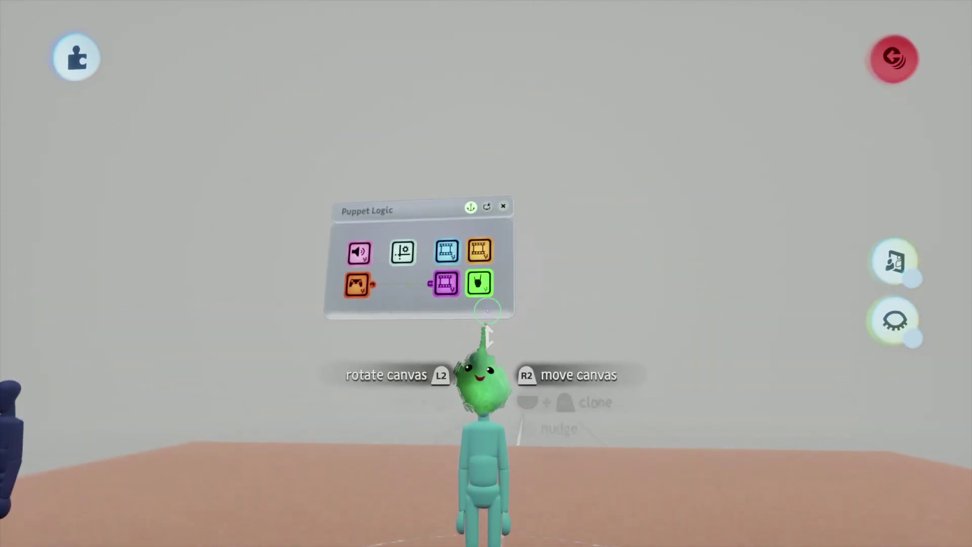
left_click(528, 452)
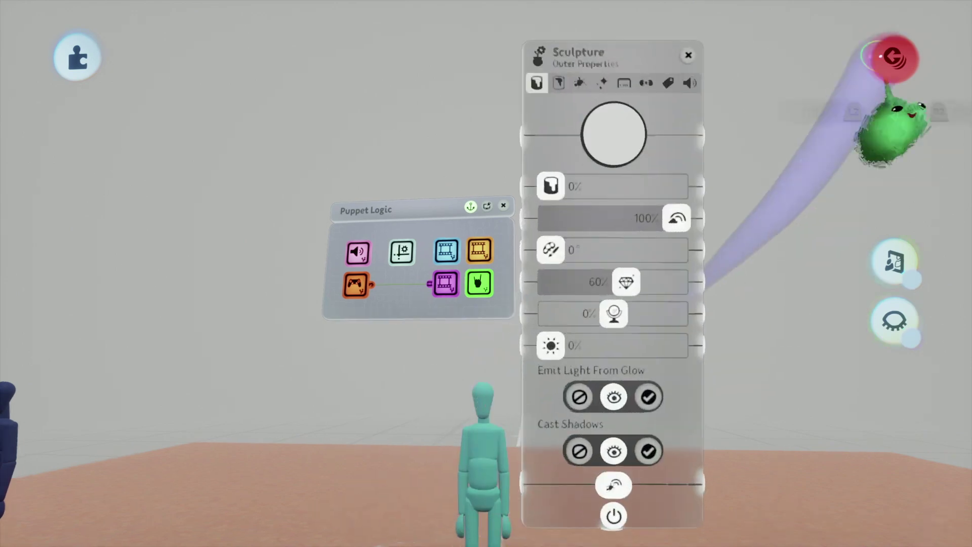
left_click(688, 55)
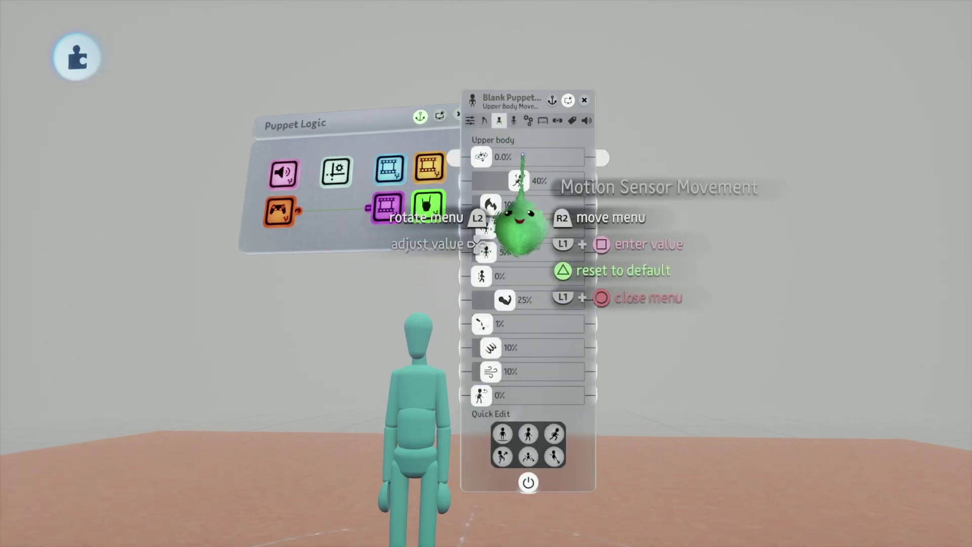
key("Escape")
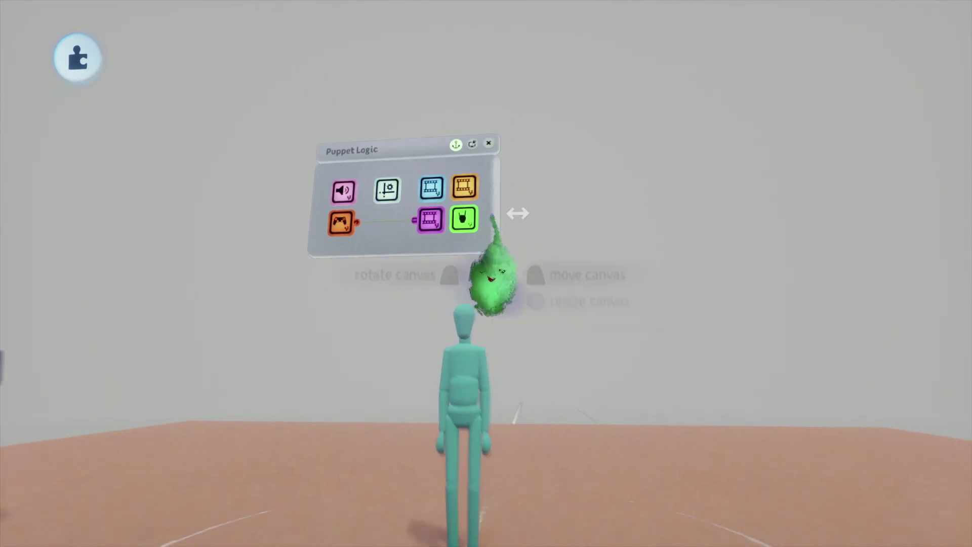
Step: Enlarge the Puppet Logic canvas and add a microchip in the free space beside the existing chips
left_click_drag(495, 227, 519, 170)
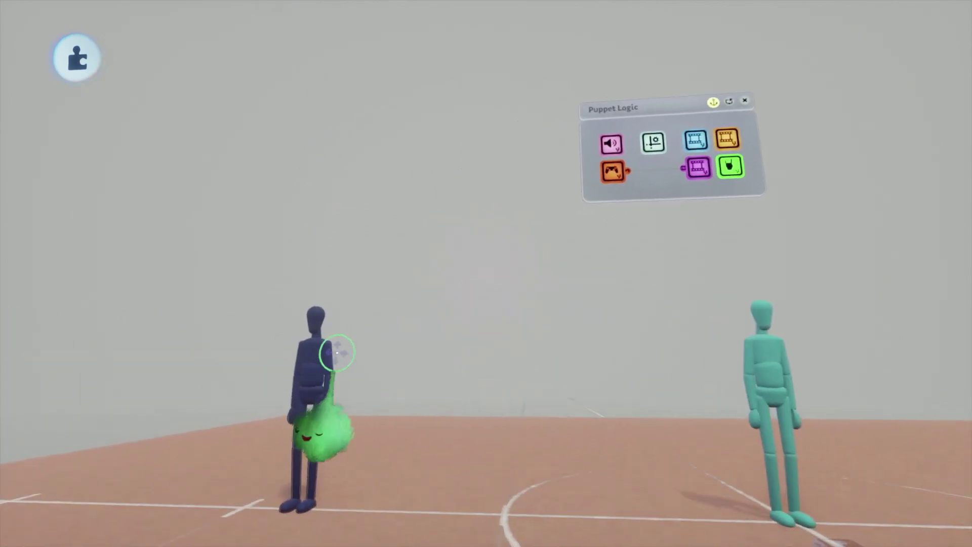
middle_click_drag(337, 352, 523, 189)
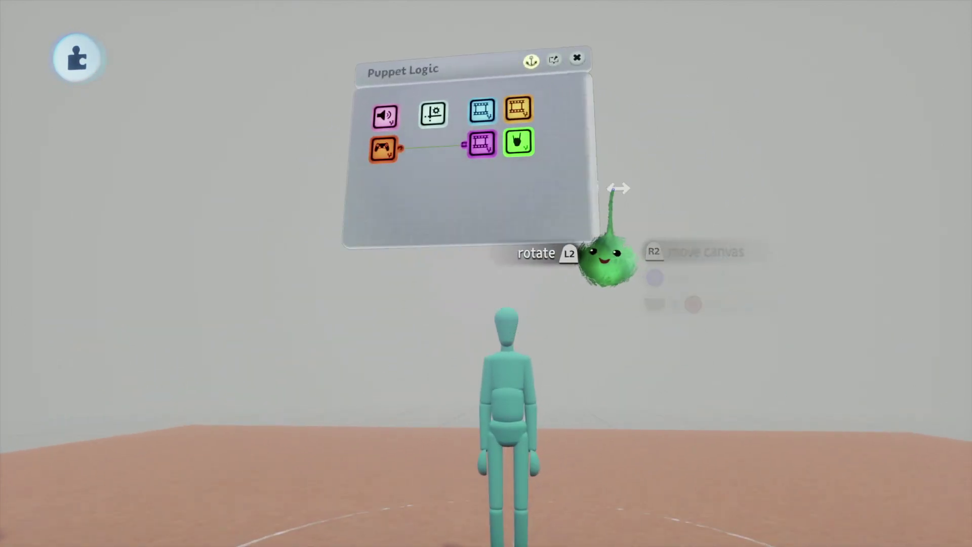
key("Tab")
left_click(487, 58)
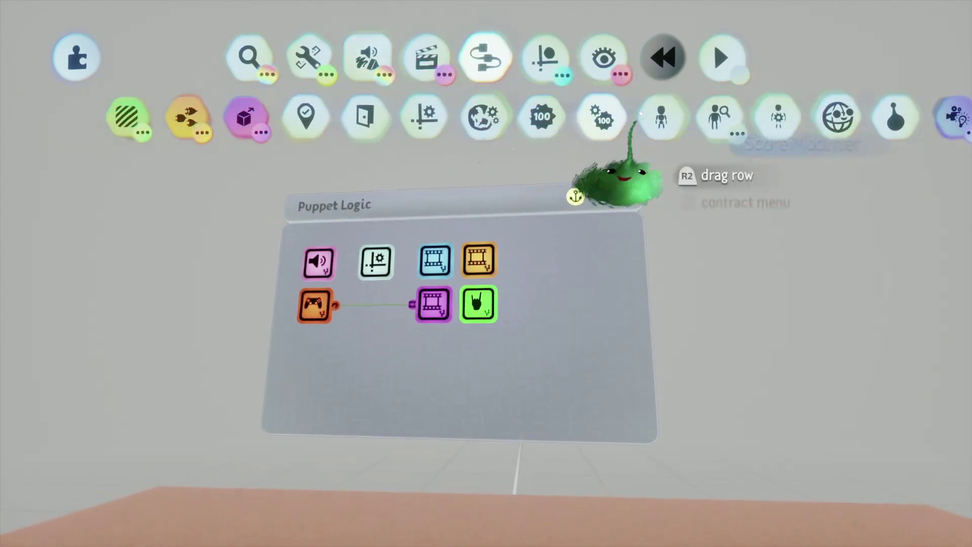
left_click(578, 117)
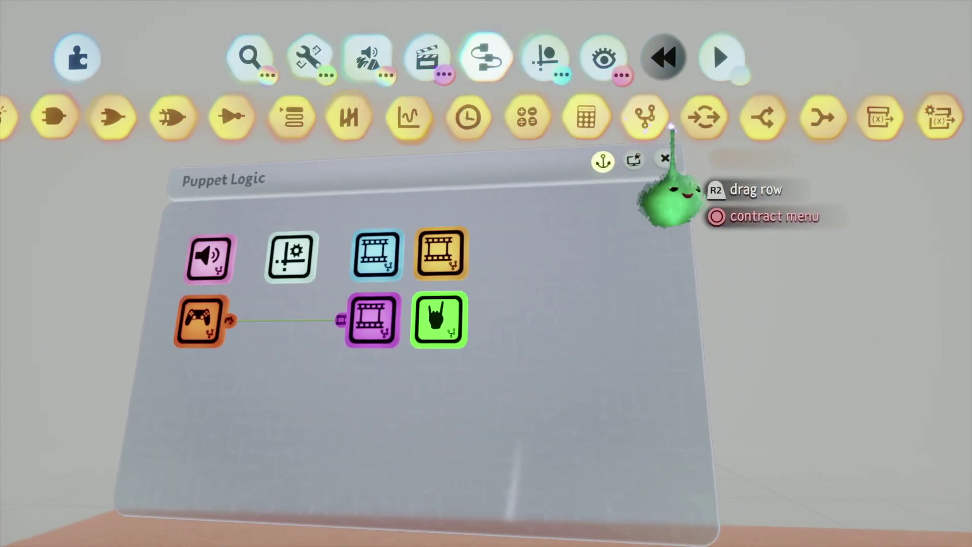
left_click(645, 117)
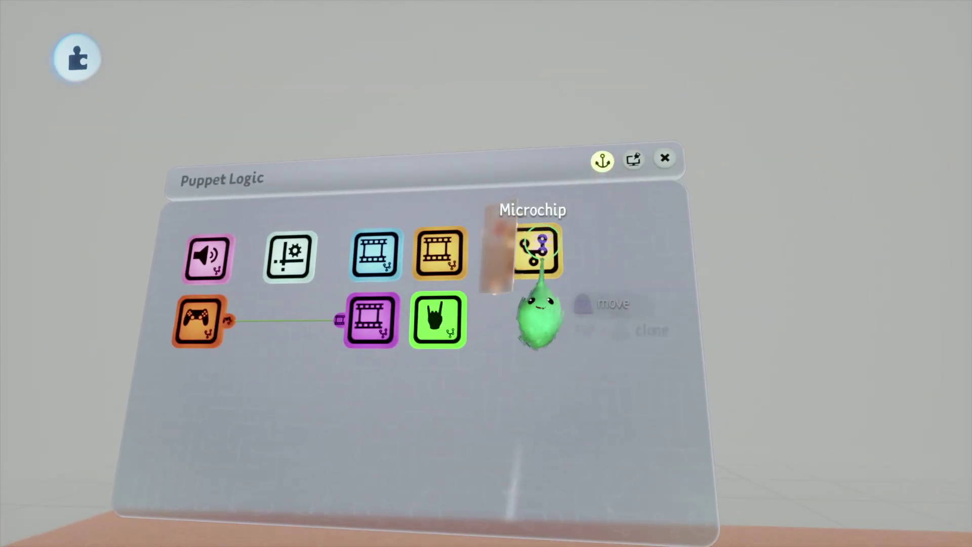
Step: Give the new microchip the puppet figure icon and name it Interact
left_click(540, 248)
left_click(349, 147)
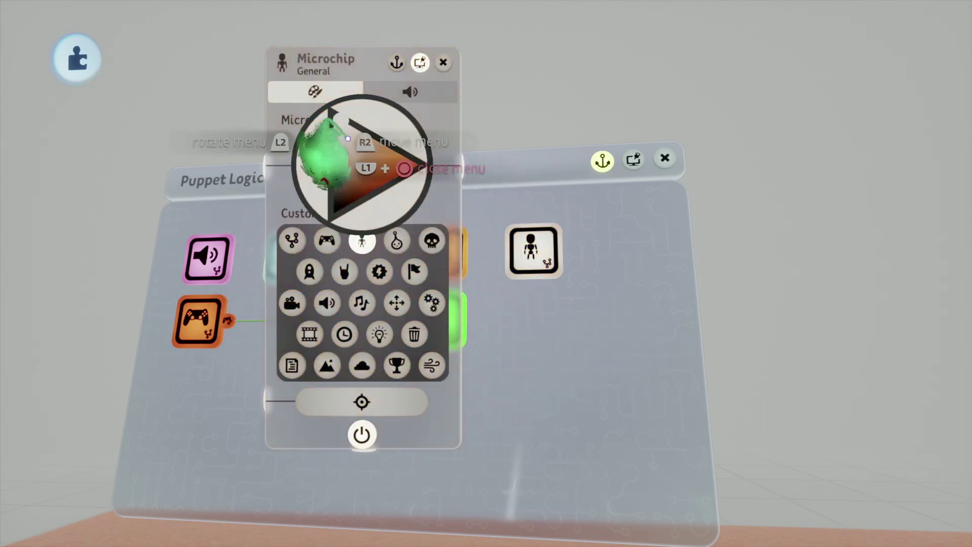
left_click(361, 62)
type("I")
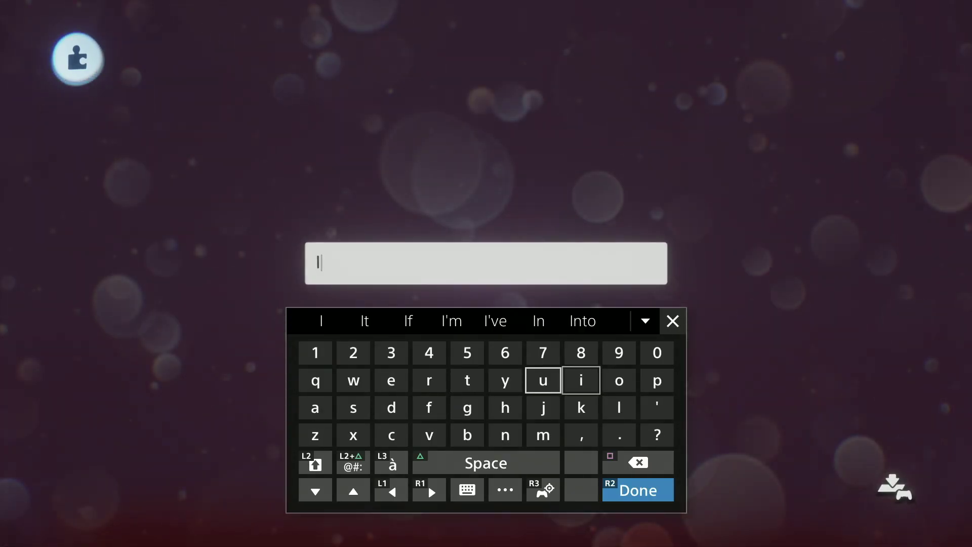
type("nt")
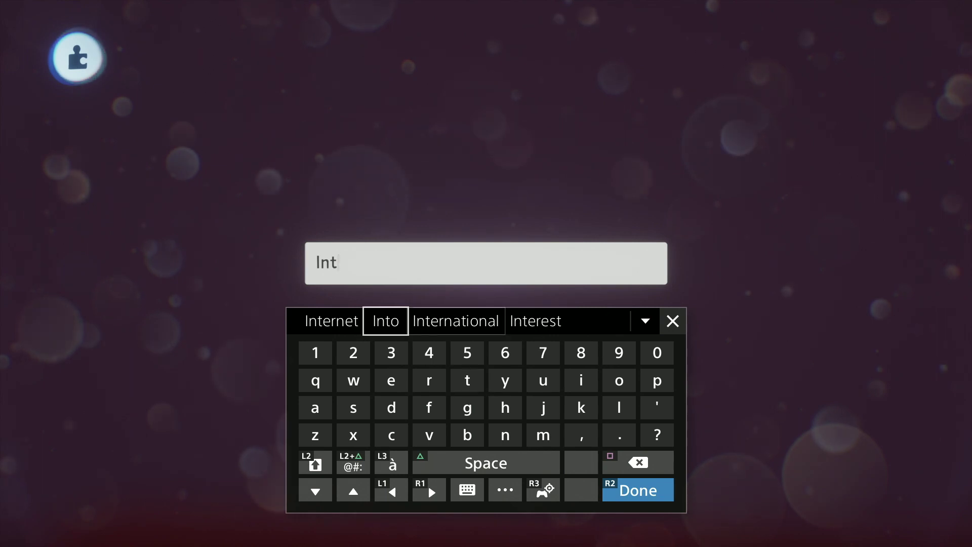
type("er")
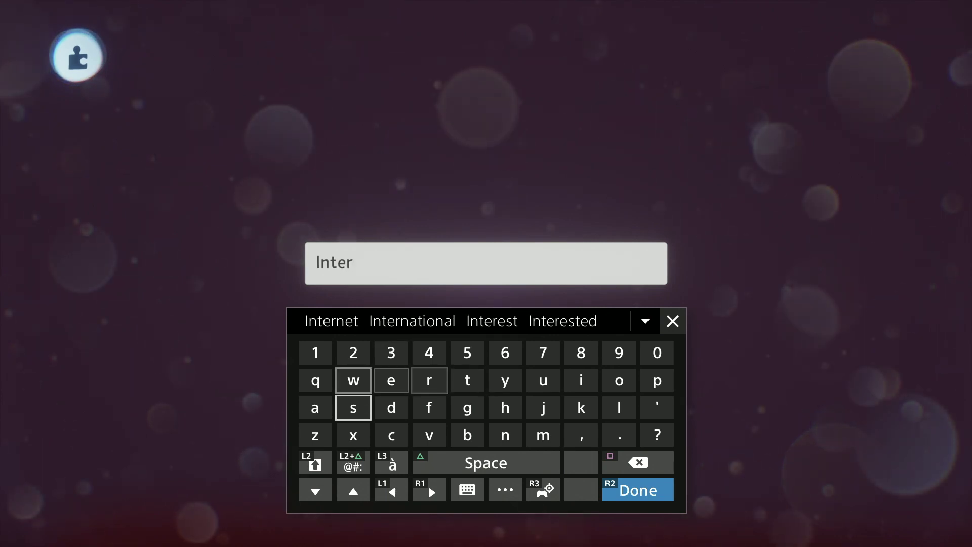
type("act")
key("Return")
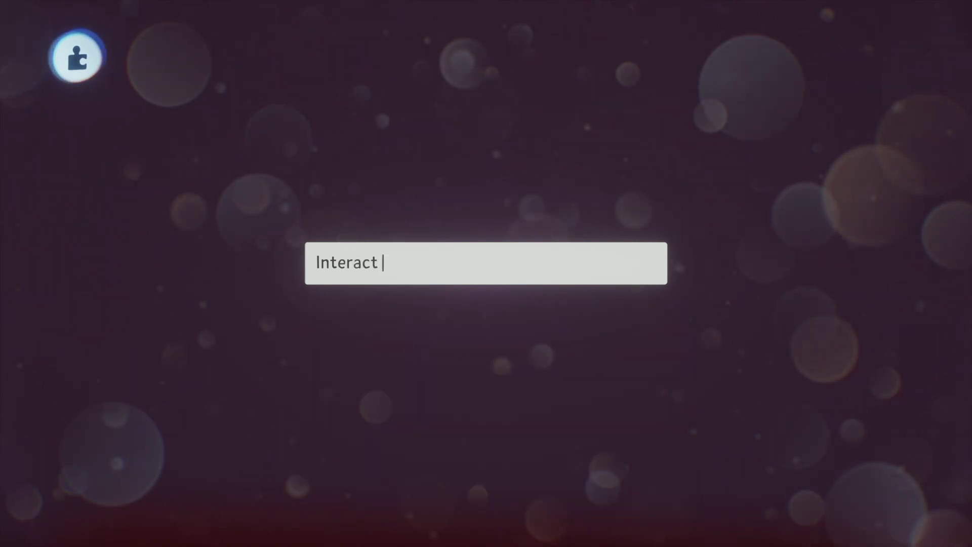
left_click_drag(404, 114, 439, 297)
key("Escape")
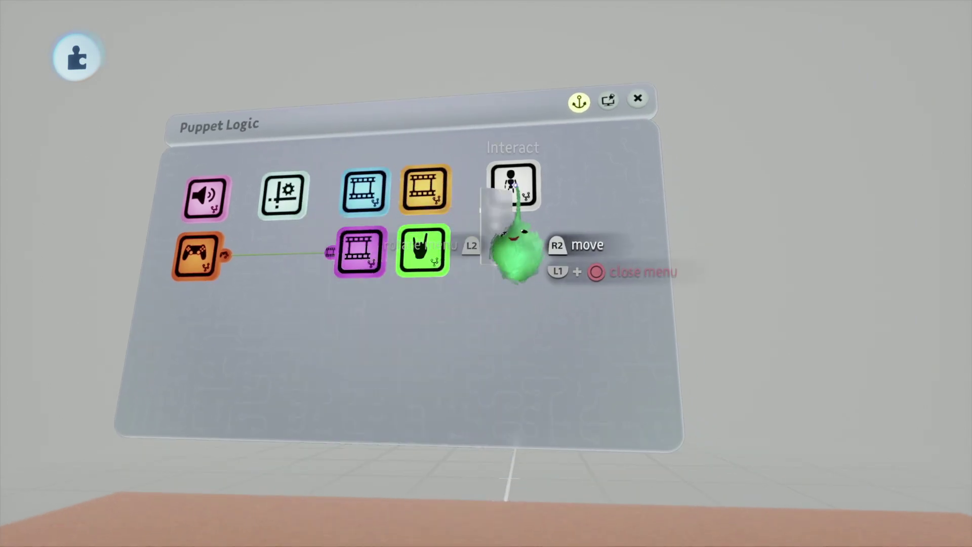
Step: Open the Interact microchip beside the Puppet Logic canvas and place a node inside it
left_click_drag(556, 259, 636, 271)
key("space")
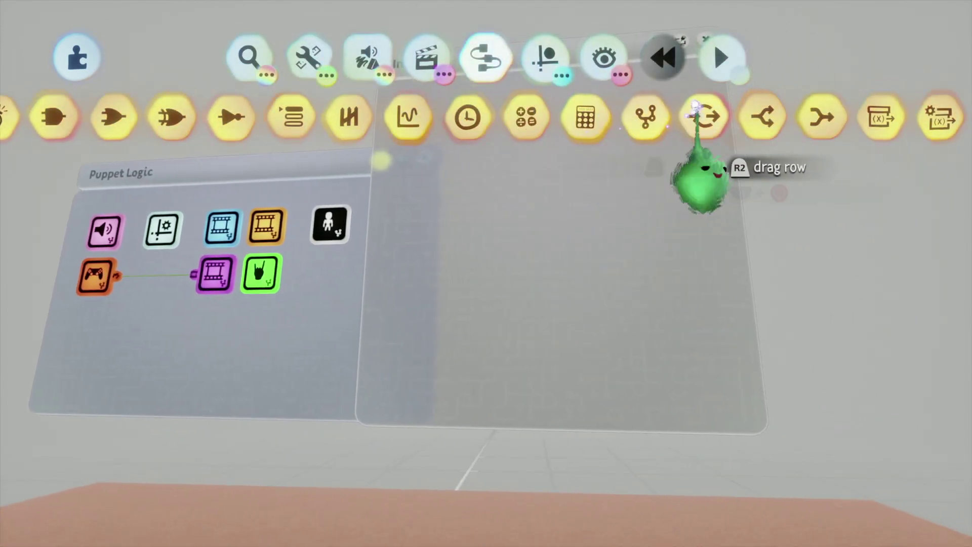
left_click(705, 117)
left_click(477, 196)
Step: Add the green crosshair sensor gadget beside the node and wire the node's output to its power port
key("space")
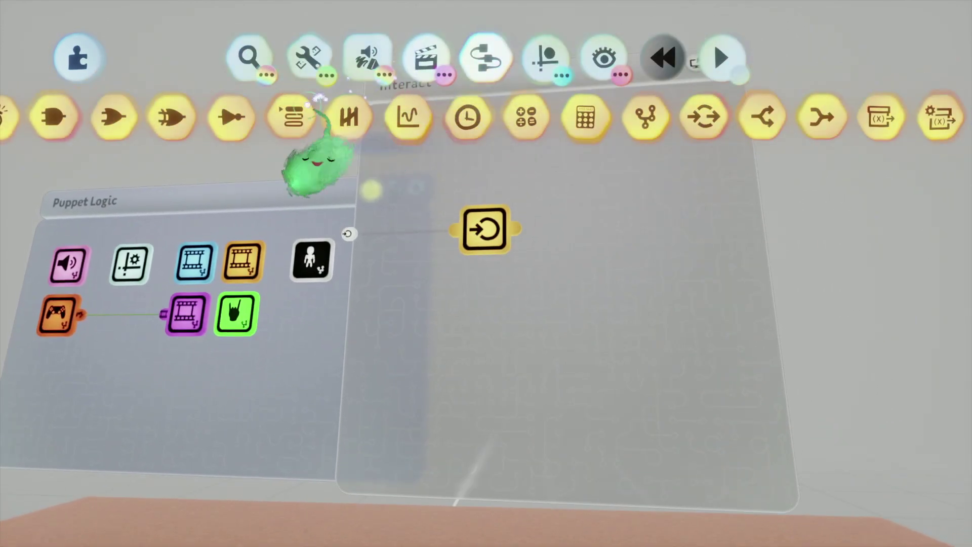
left_click_drag(324, 99, 406, 99)
left_click(252, 112)
left_click(88, 117)
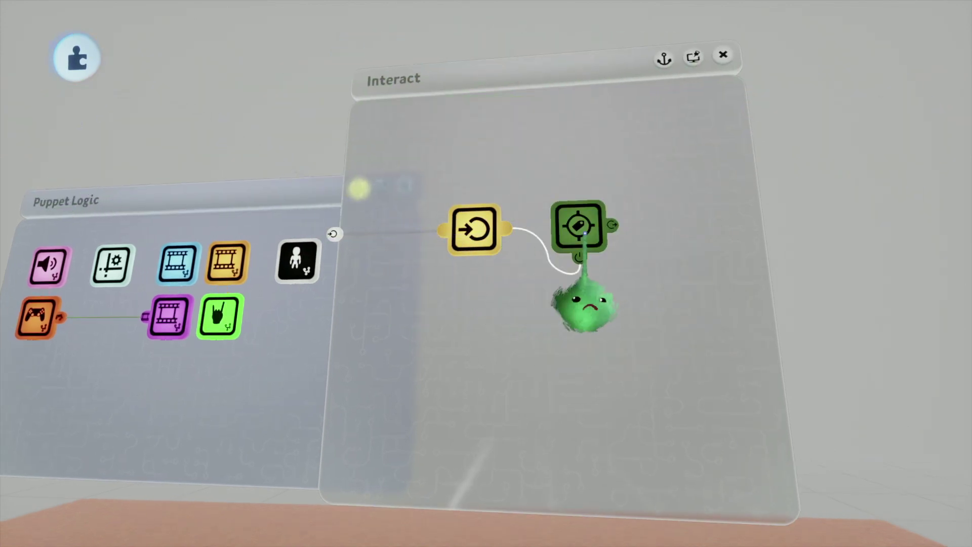
Step: Open the tag gadget's settings and raise the tag's position handle from the floor to about waist height in front of the player puppet
left_click(580, 218)
left_click_drag(490, 177, 652, 199)
key("space")
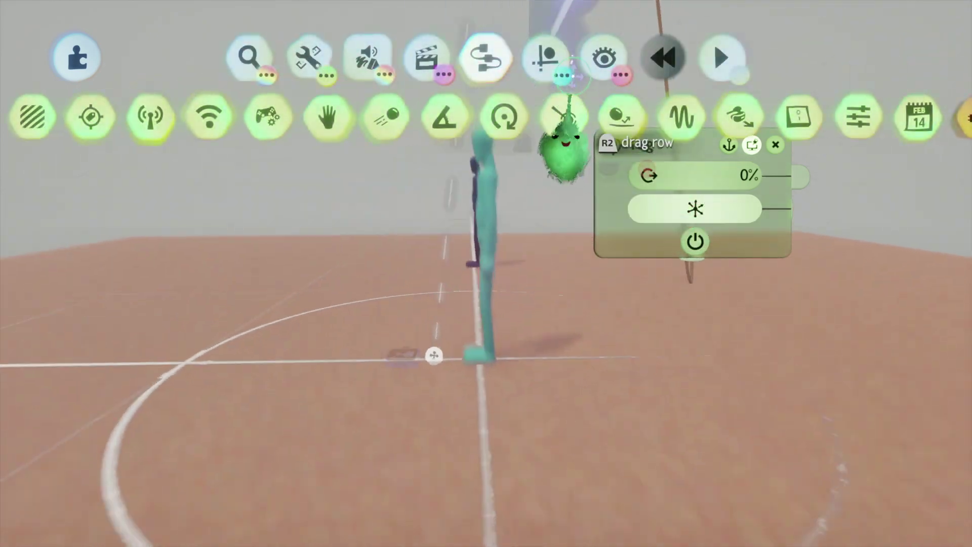
left_click(546, 57)
left_click(512, 120)
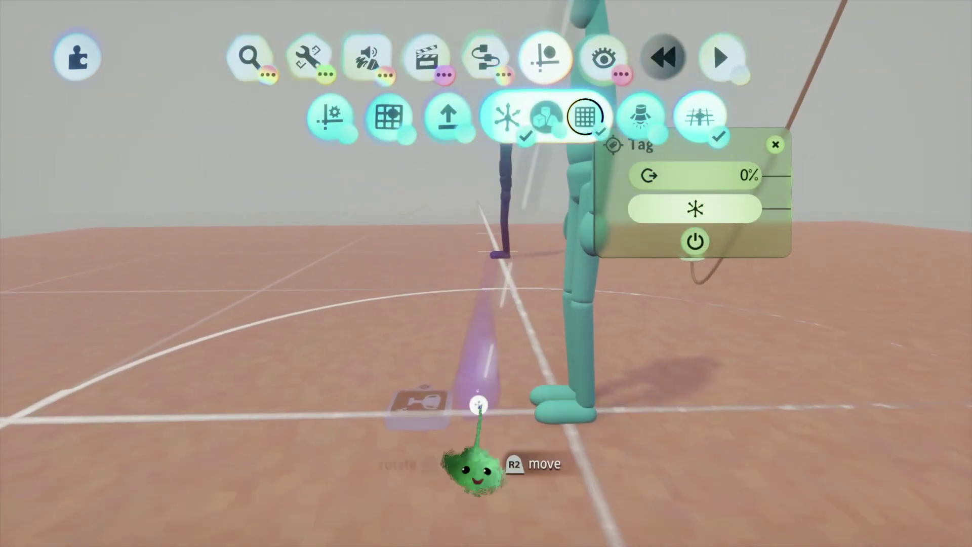
left_click_drag(479, 405, 480, 265)
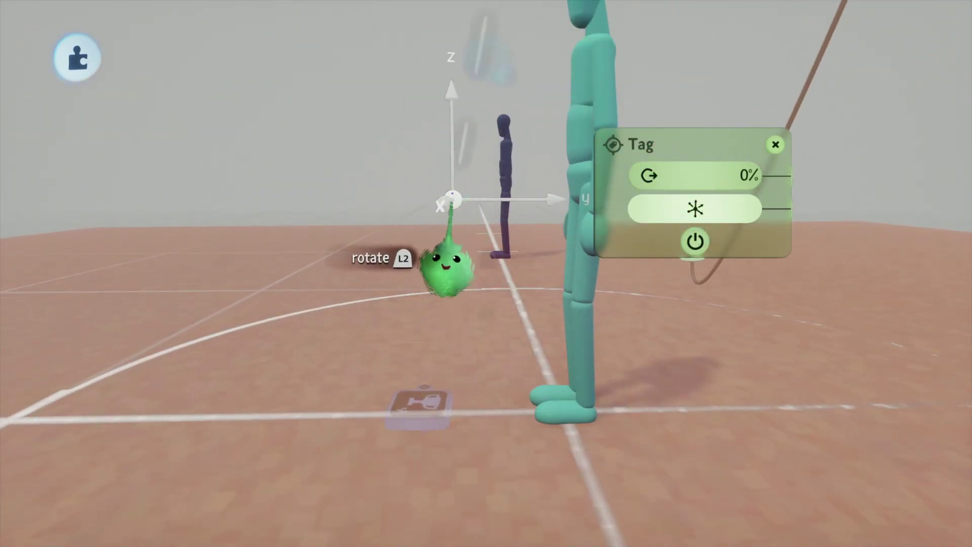
Step: Turn on grid snap, rotate the tag's axes so Z points forward, and line the tag up in front of the player puppet
left_click(392, 121)
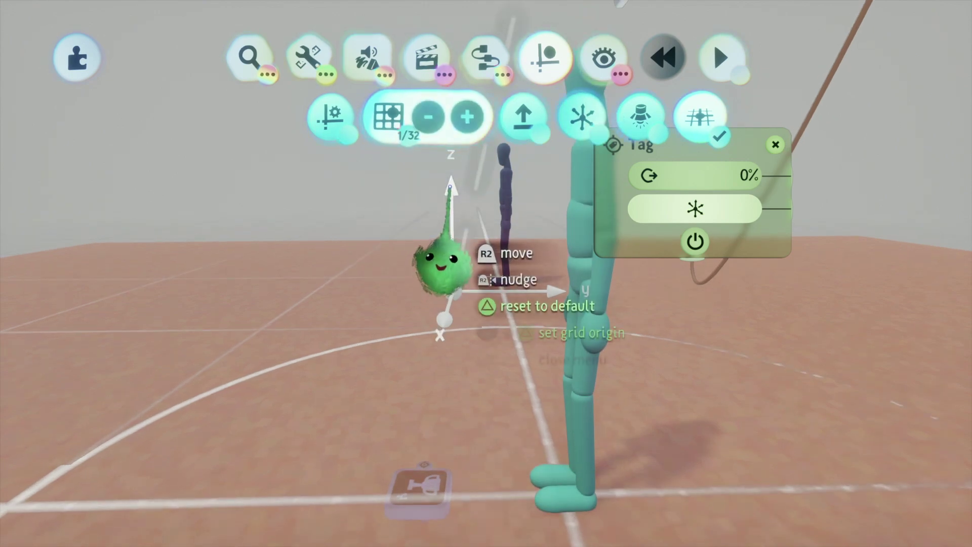
left_click_drag(450, 187, 352, 291)
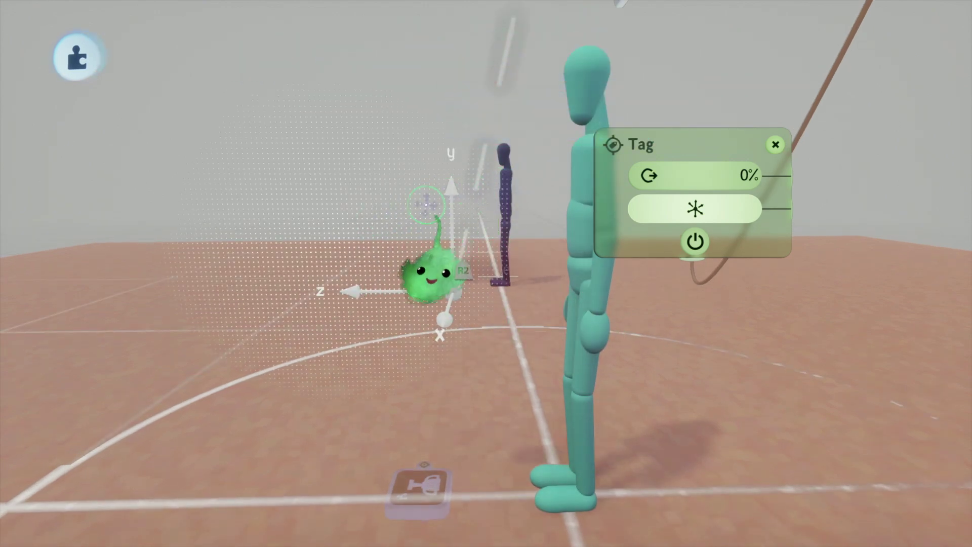
middle_click_drag(444, 261, 517, 322)
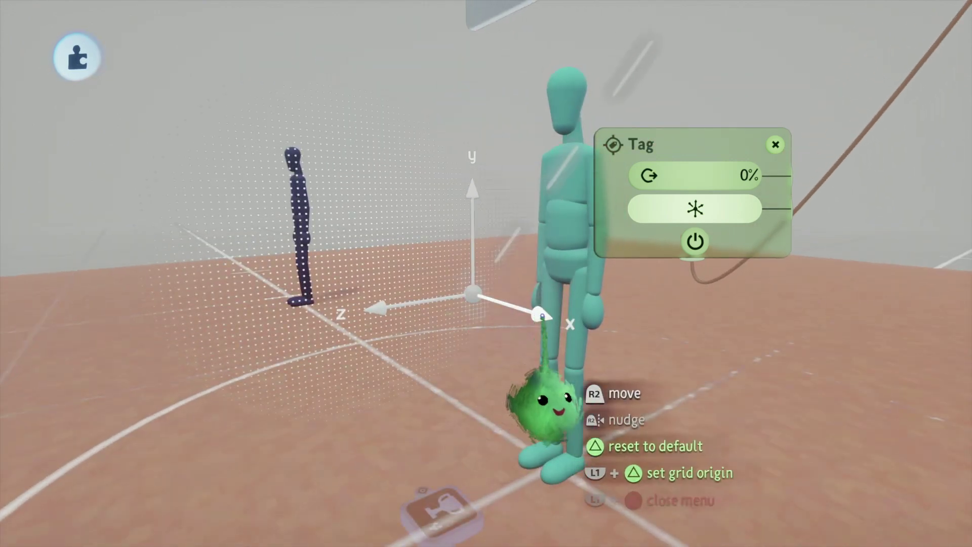
left_click_drag(542, 316, 567, 380)
middle_click_drag(601, 278, 533, 240)
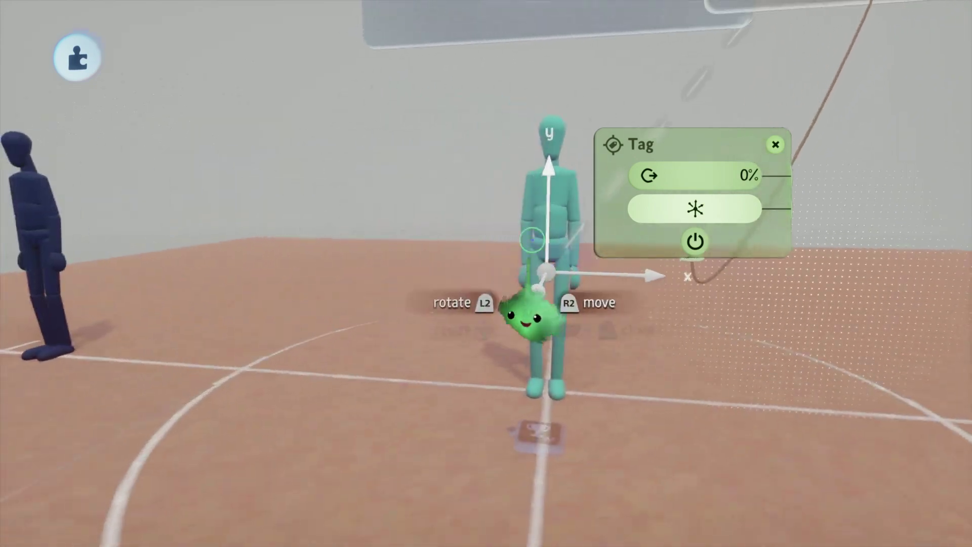
Step: Name the tag Use, close its settings and turn grid snap off
left_click(639, 304)
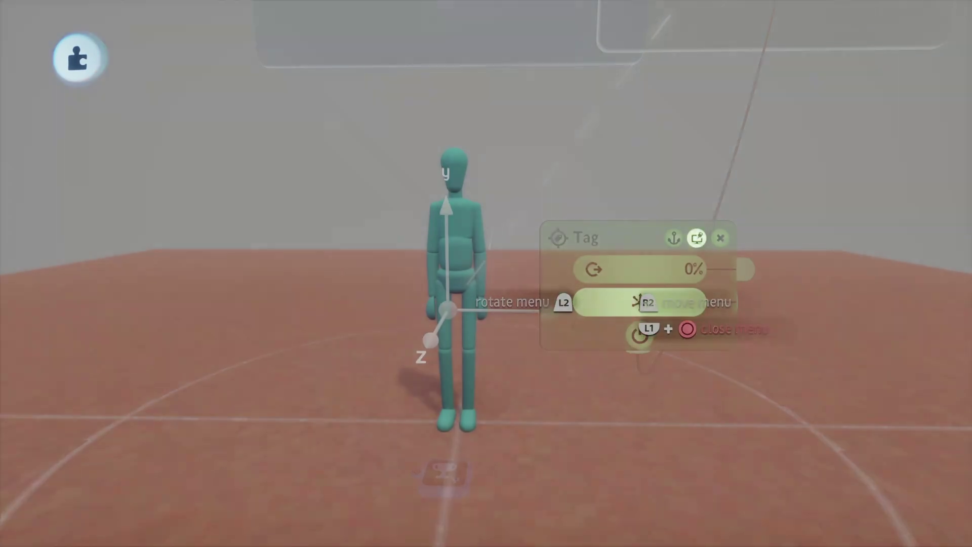
type("U")
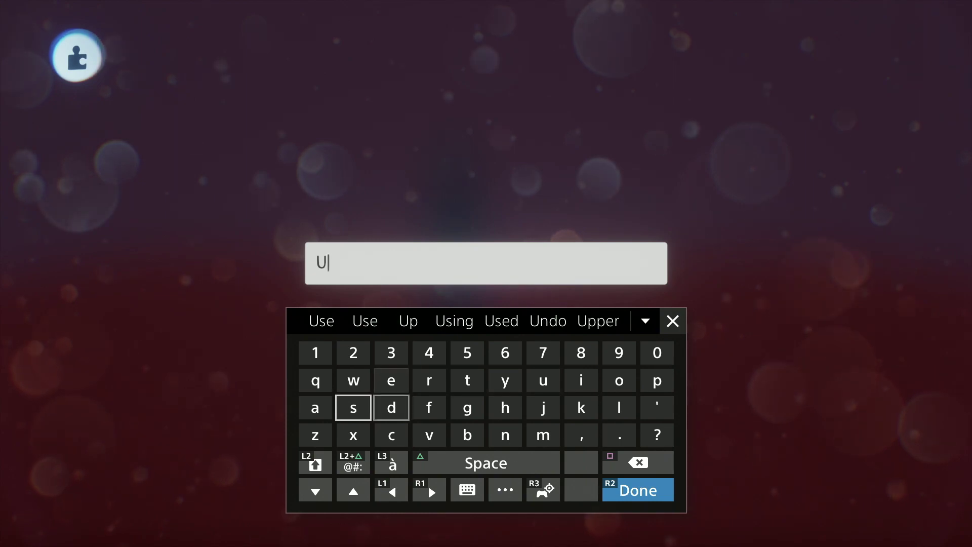
type("se")
key("Return")
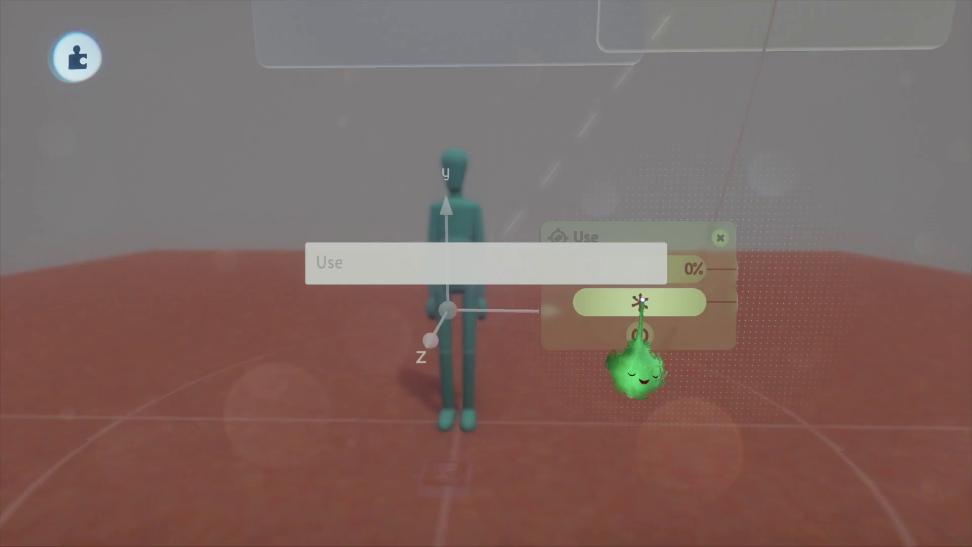
left_click(690, 312)
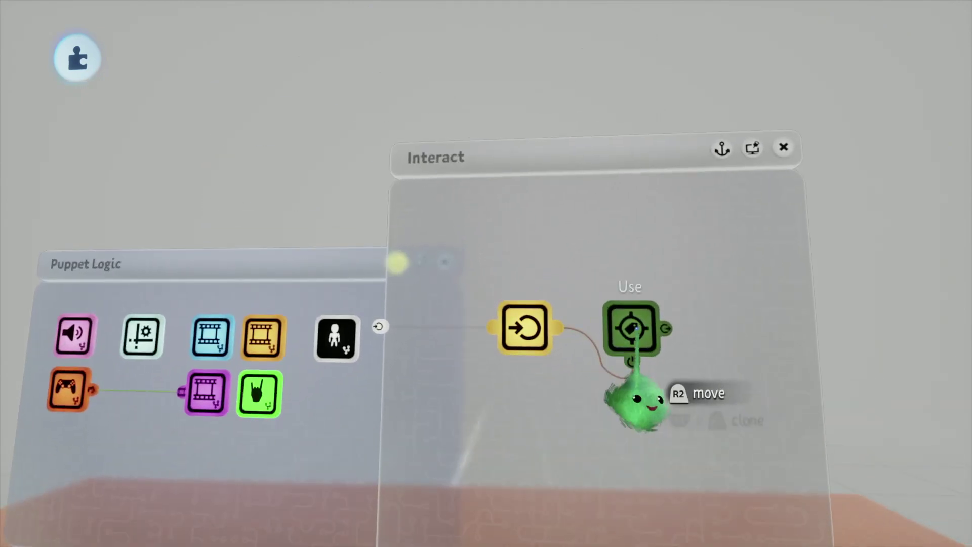
mouse_move(542, 145)
left_click(394, 120)
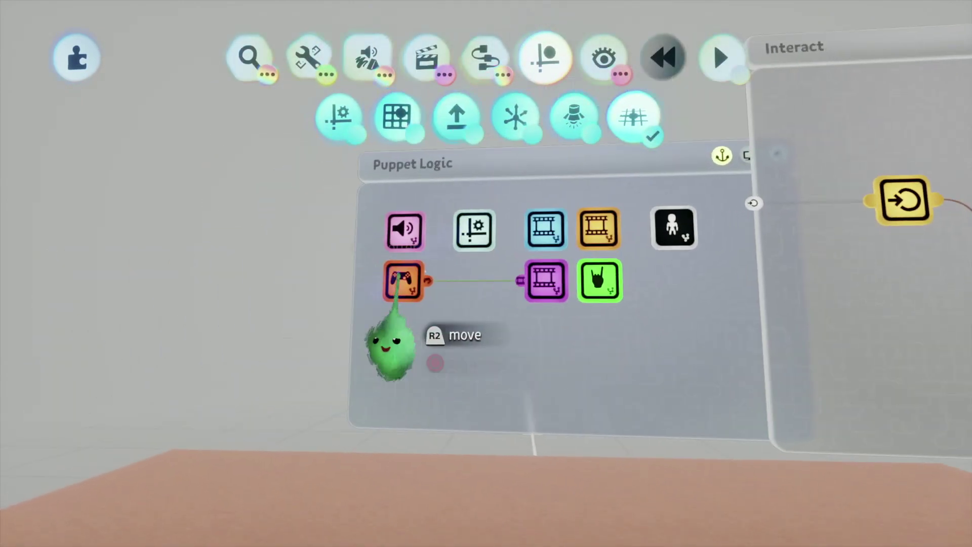
Step: Open the Controller Sensor in the controller chip and wire its Triangle button output to the node in the Interact microchip
left_click(404, 282)
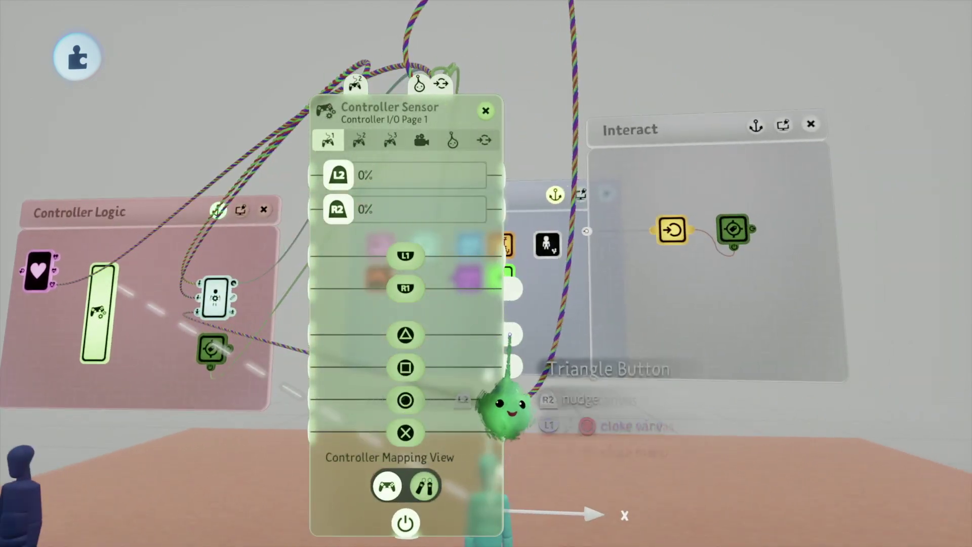
left_click_drag(514, 335, 672, 239)
left_click(680, 215)
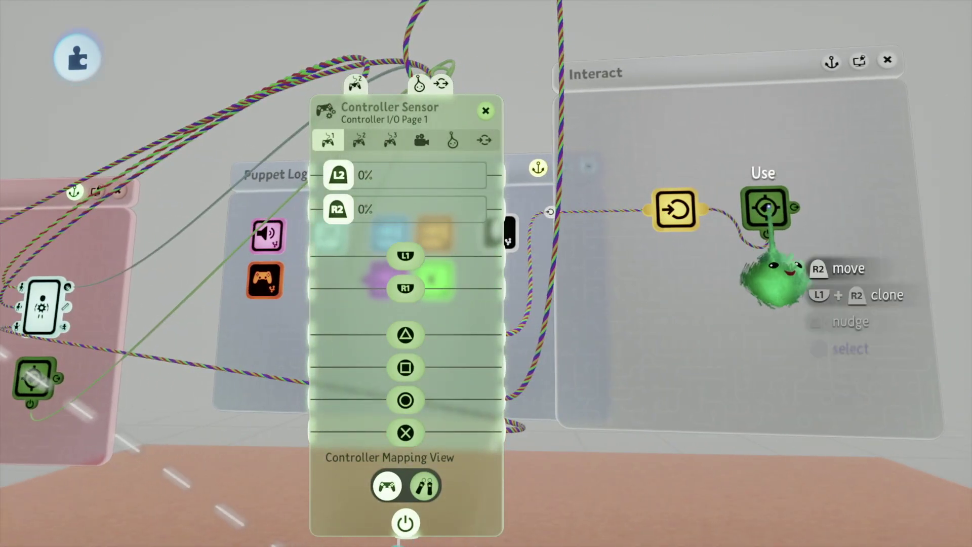
left_click_drag(436, 357, 268, 338)
middle_click_drag(234, 321, 296, 278)
left_click(303, 89)
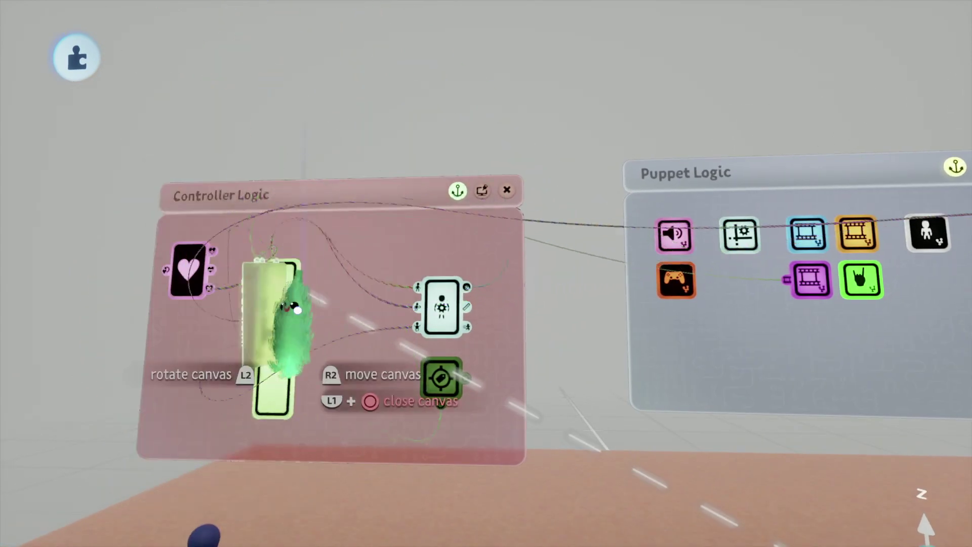
middle_click_drag(277, 314, 277, 341)
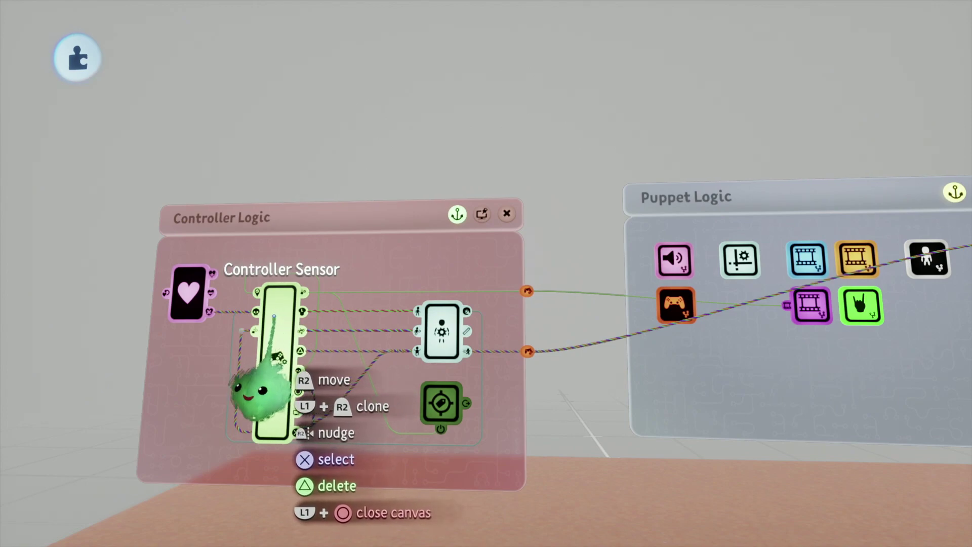
left_click(274, 355)
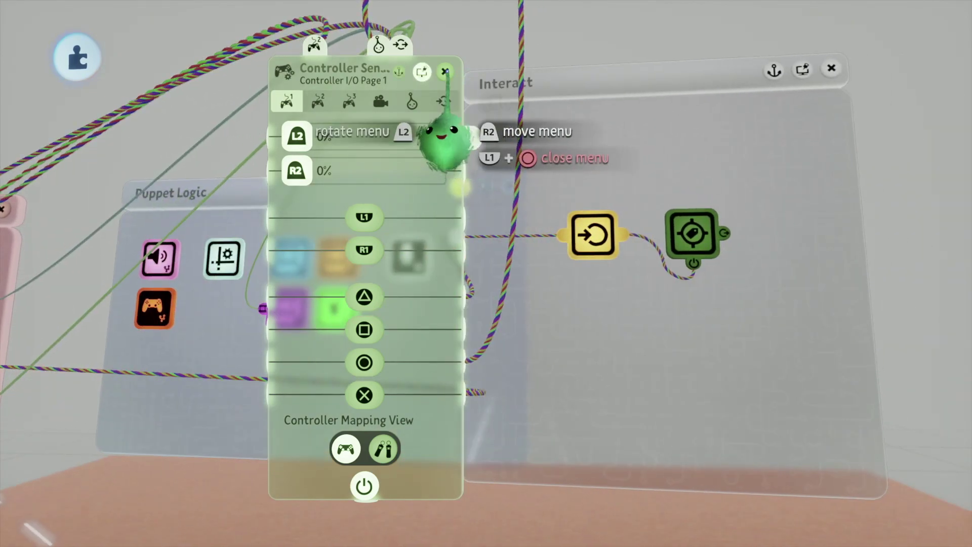
left_click(445, 71)
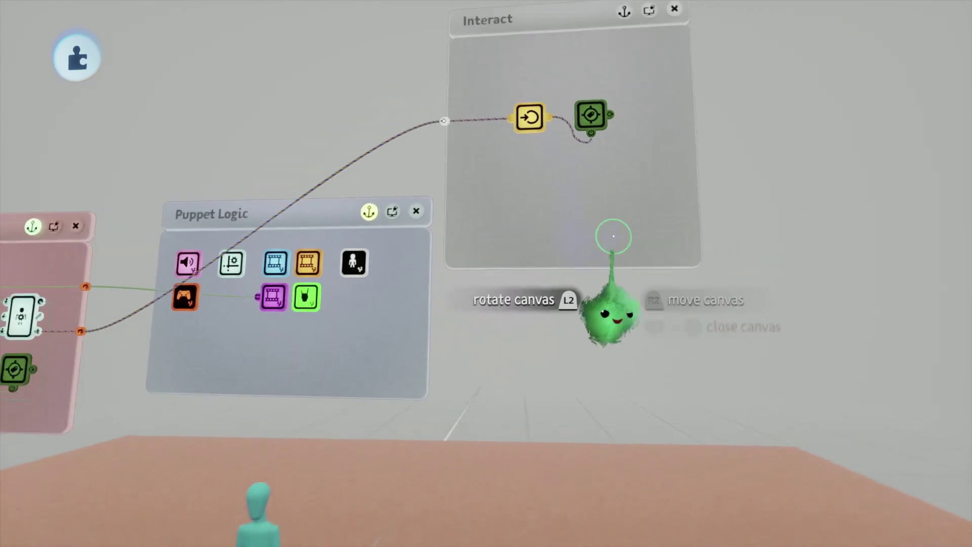
Step: Close the Interact canvas and reposition the dark blue puppet beside the court's long white line using grid snap
left_click(635, 52)
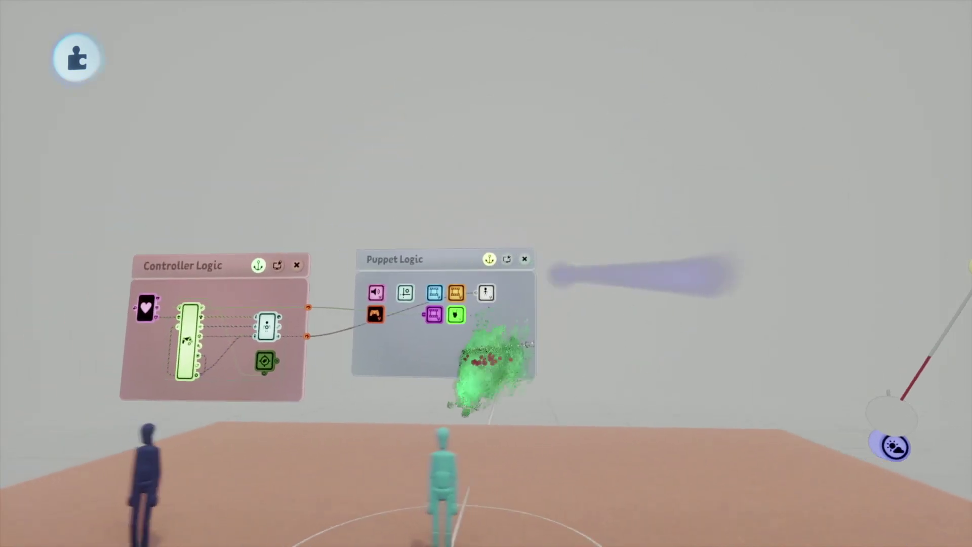
key("space")
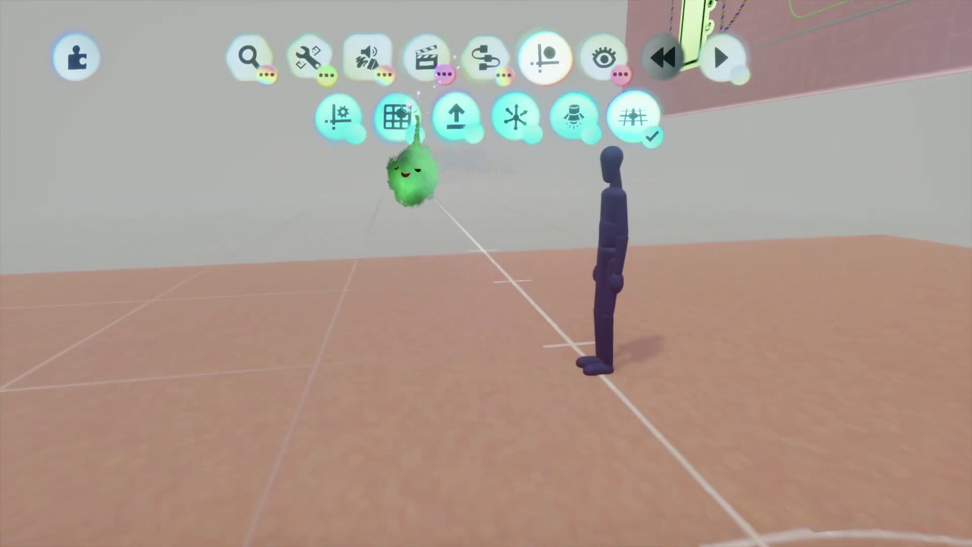
left_click_drag(603, 202, 455, 222)
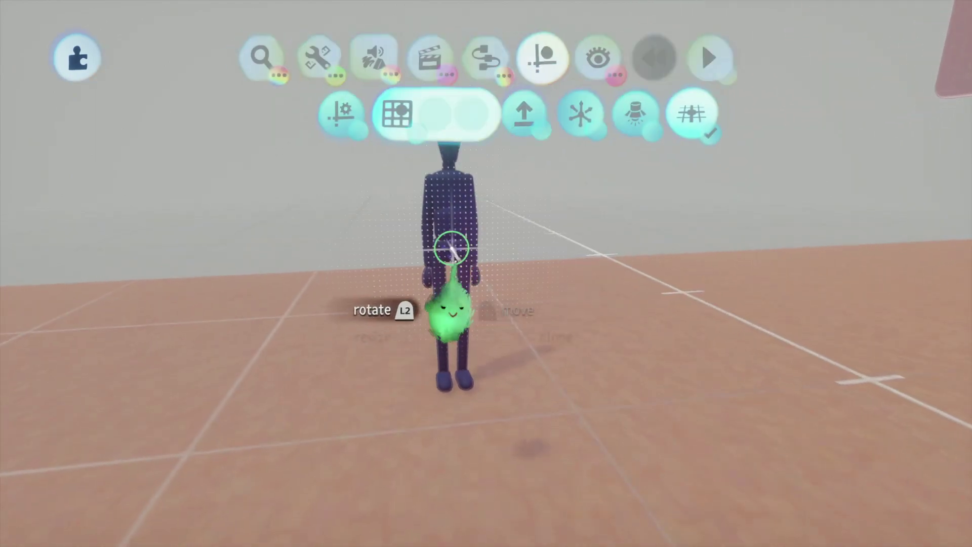
Step: Open the dark blue puppet's Puppet Logic and enlarge its canvas downwards and sideways to make free space
left_click(459, 428)
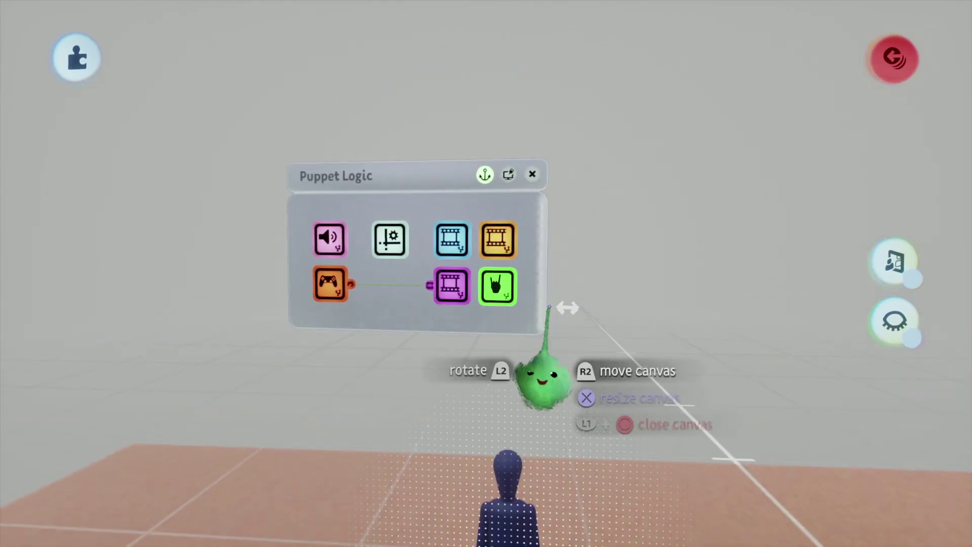
left_click_drag(533, 329, 533, 376)
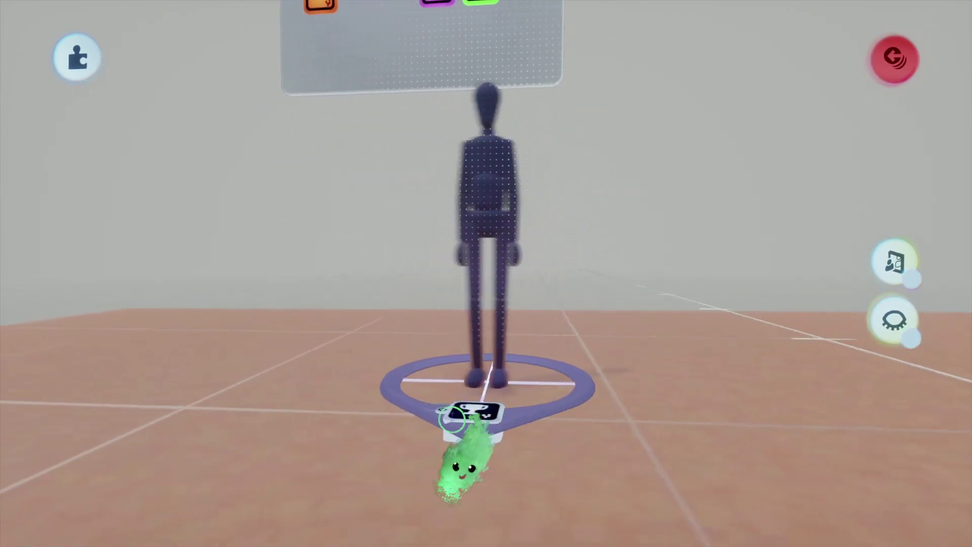
left_click(497, 220)
left_click(894, 58)
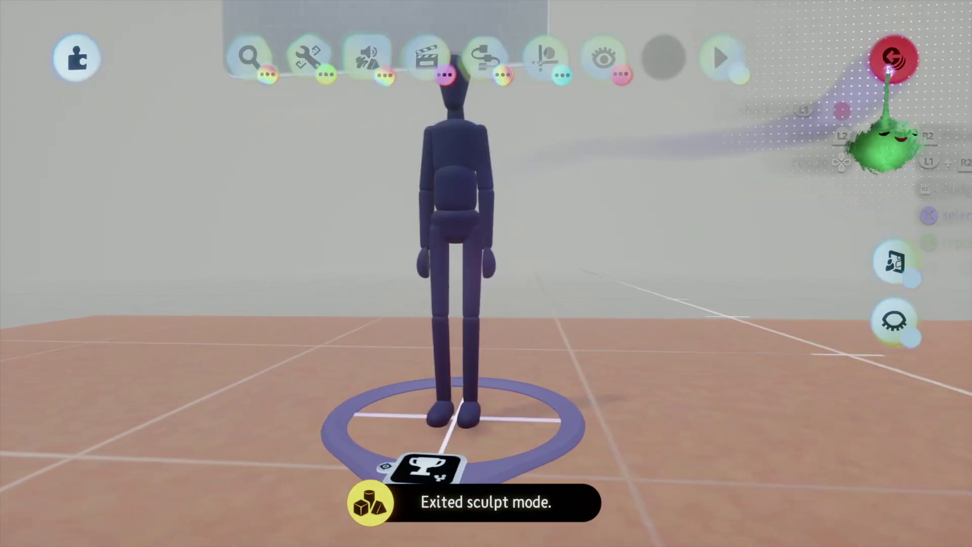
left_click(430, 464)
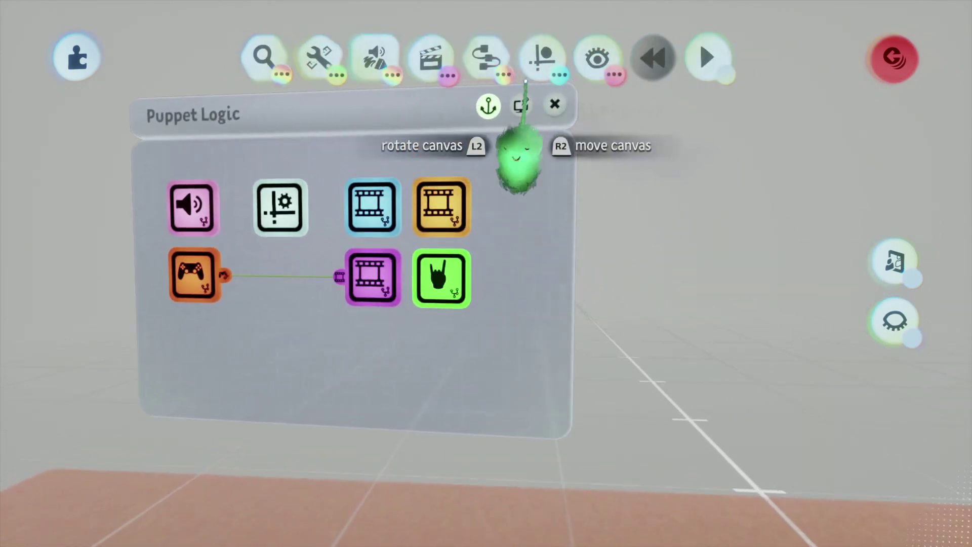
left_click(486, 56)
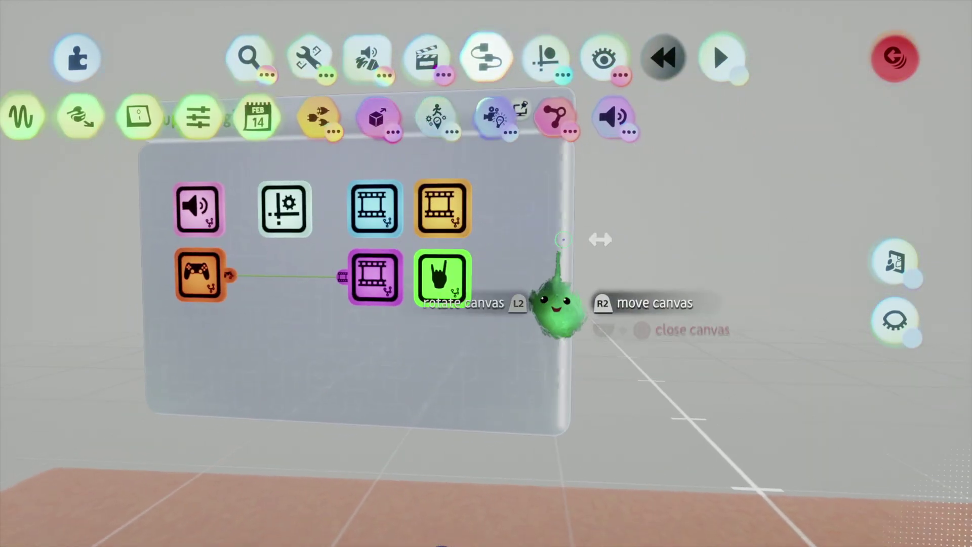
left_click_drag(563, 239, 673, 256)
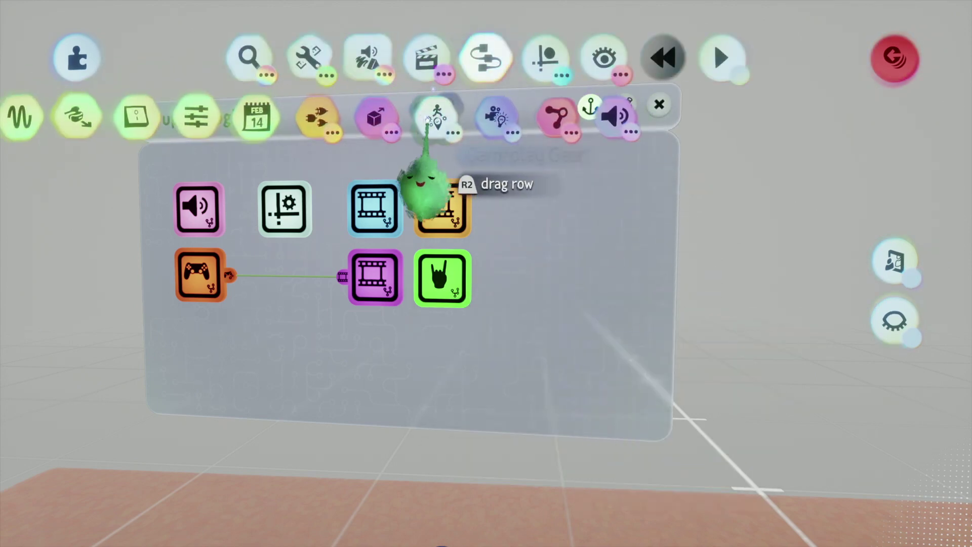
Step: Add a microchip in the free space beside the existing chips of the dark blue puppet's Puppet Logic
left_click_drag(428, 120, 590, 105)
left_click(741, 110)
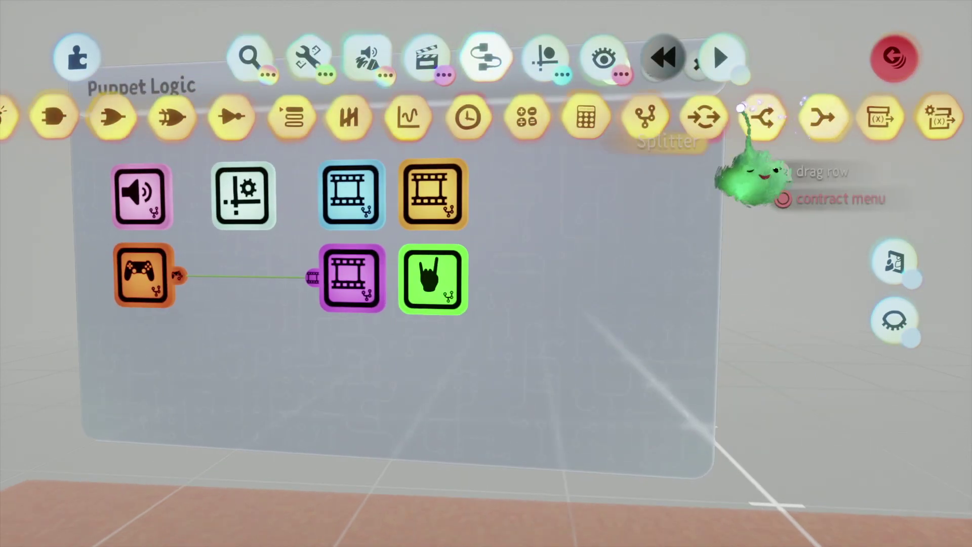
left_click(724, 117)
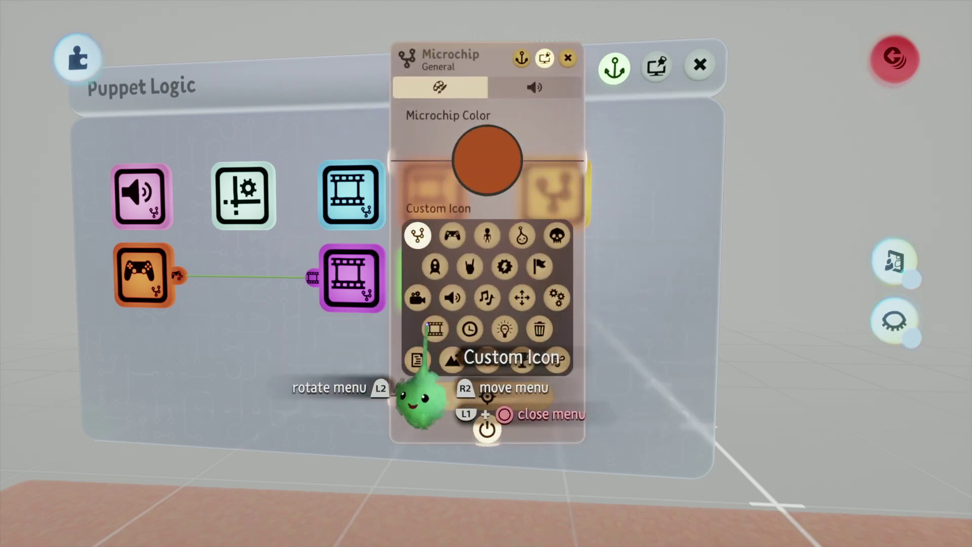
Step: Color the new microchip white, give it the document icon and name it Talk
left_click(468, 55)
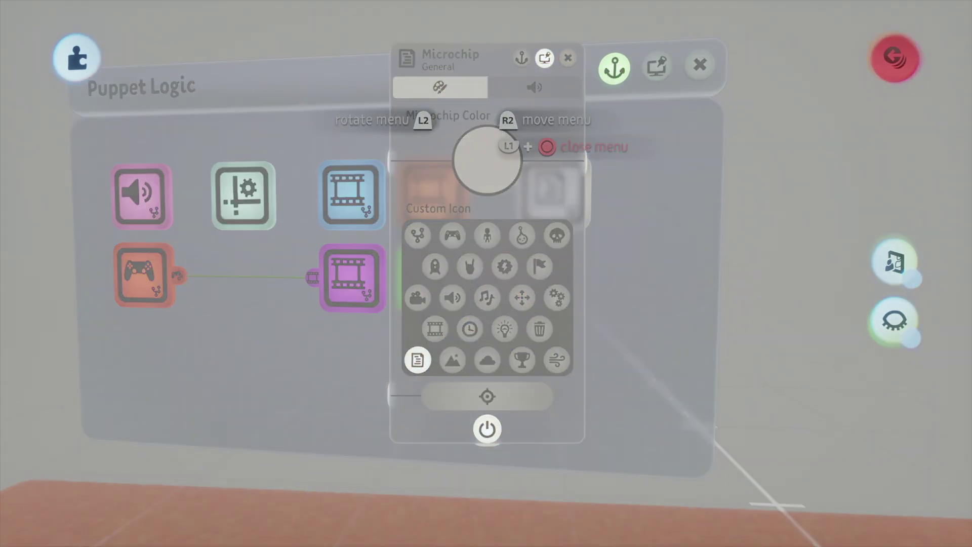
type("Ta")
key("Up")
key("Up")
key("Right")
key("Right")
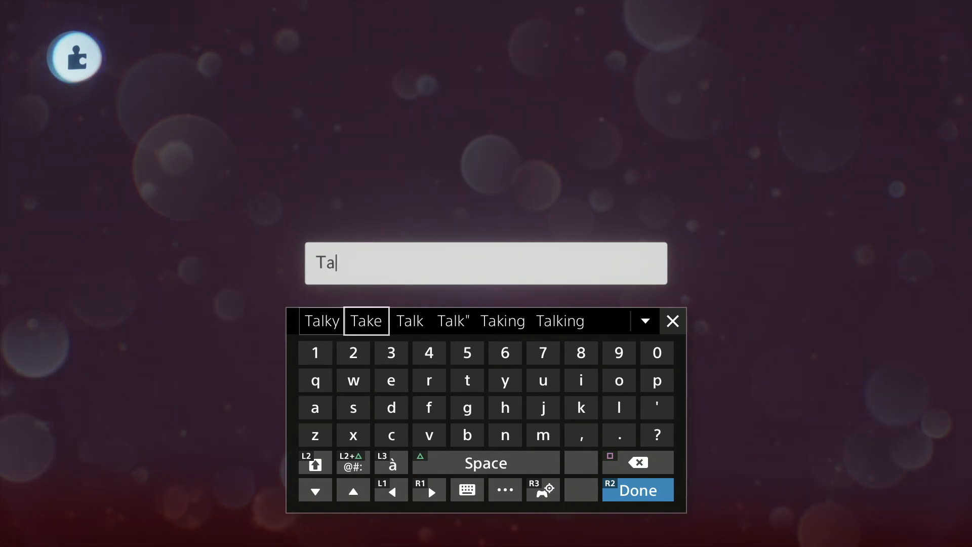
key("Return")
key("Return")
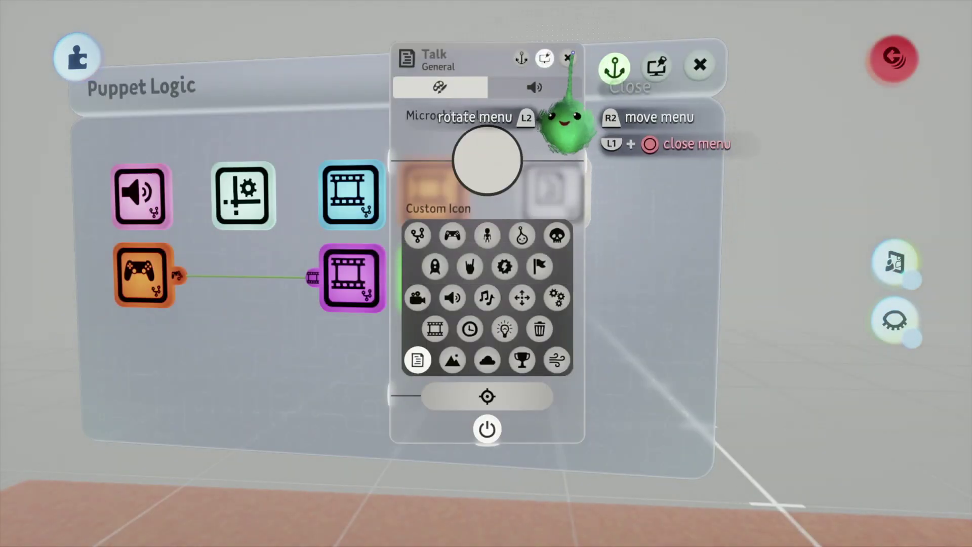
left_click(572, 53)
Step: Open the Talk microchip beside the Puppet Logic canvas and place a Trigger Zone inside it
left_click(563, 211)
mouse_move(445, 59)
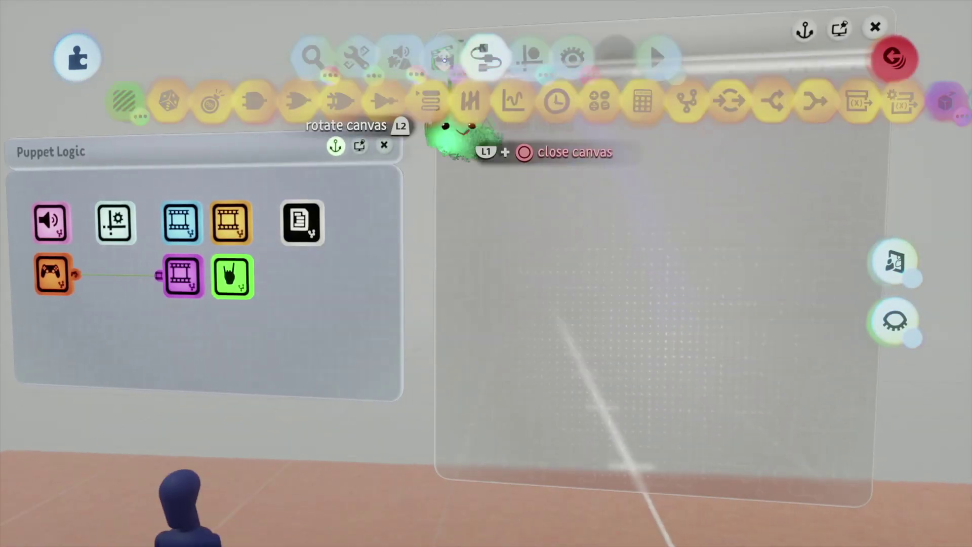
left_click(256, 115)
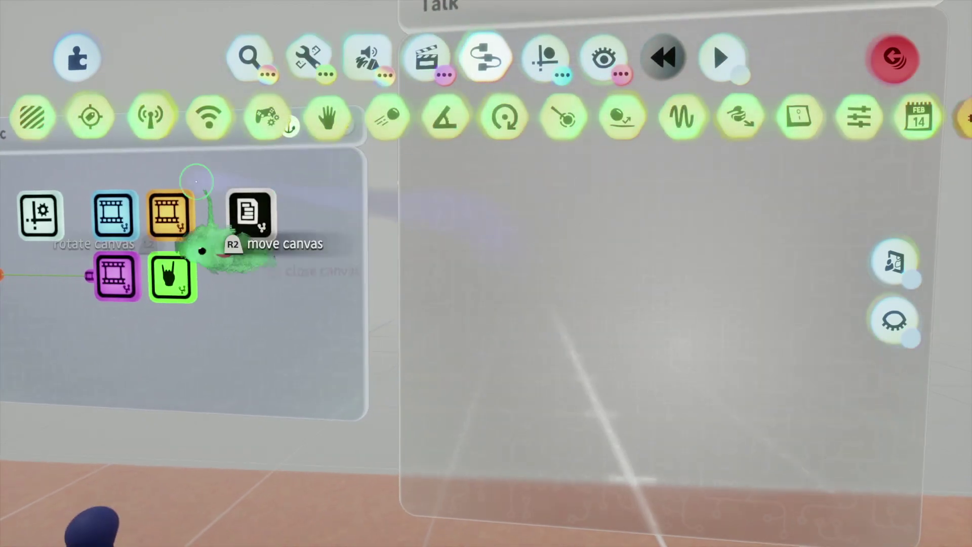
left_click(31, 118)
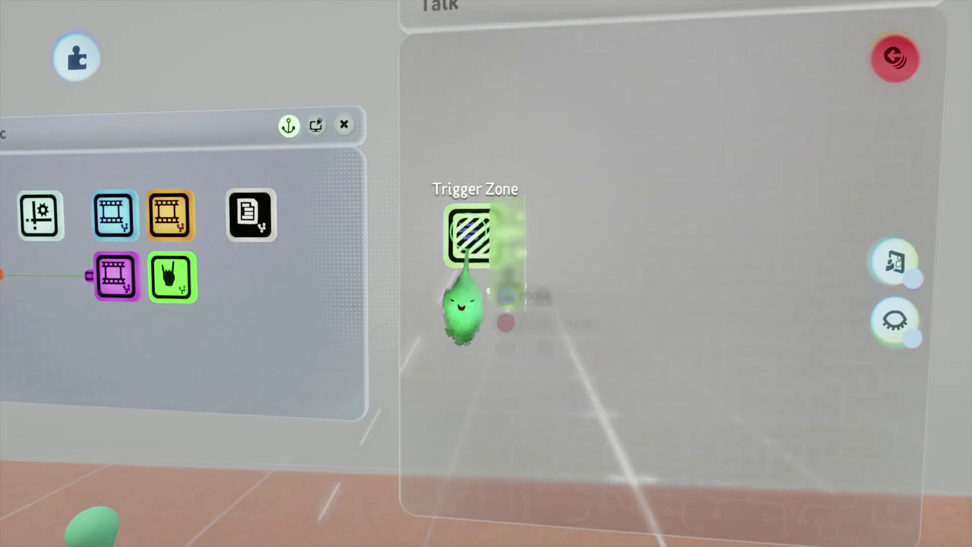
Step: Set the Trigger Zone to detect labels and extend its cylinder-shaped zone around the dark blue puppet to 3.2 m in Z
left_click(462, 307)
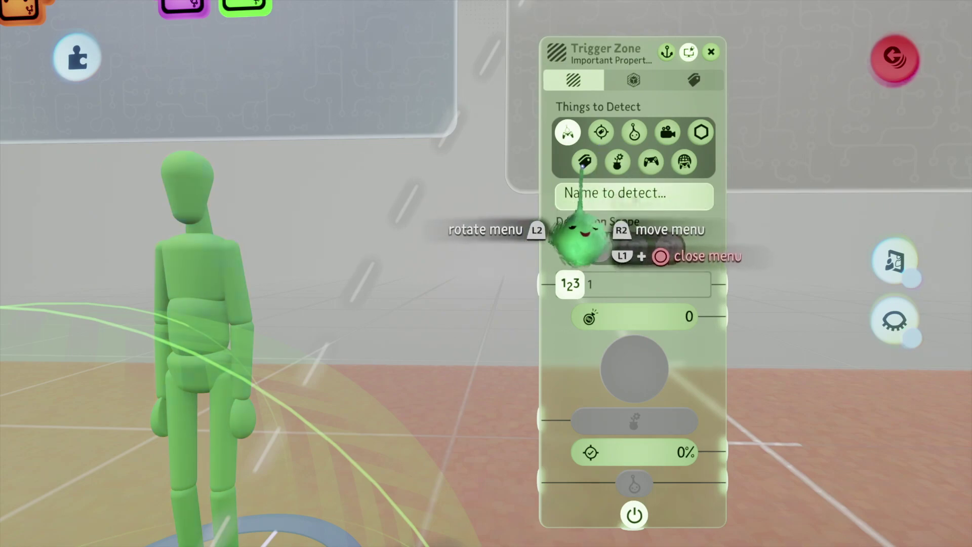
left_click(632, 81)
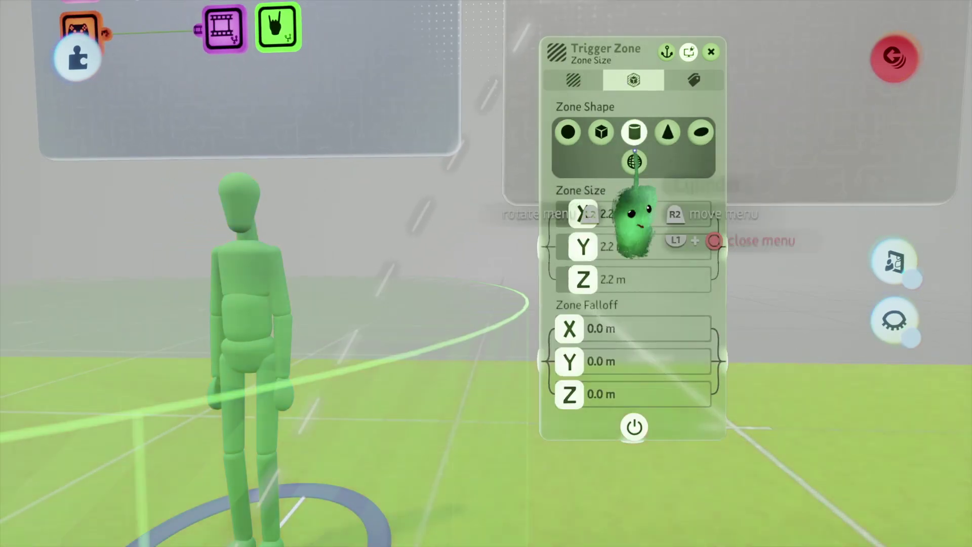
left_click_drag(635, 151, 669, 200)
scroll(511, 304, "down", 5)
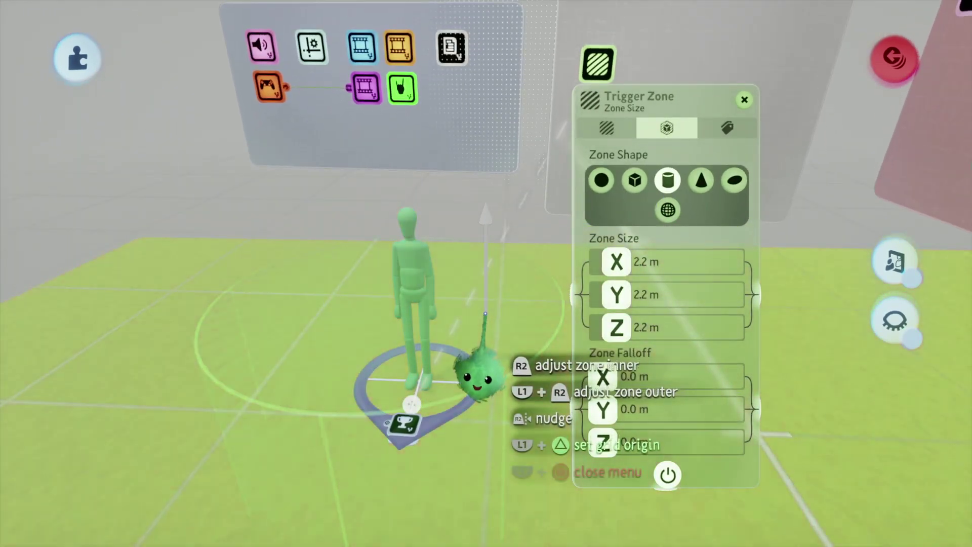
left_click_drag(485, 314, 499, 154)
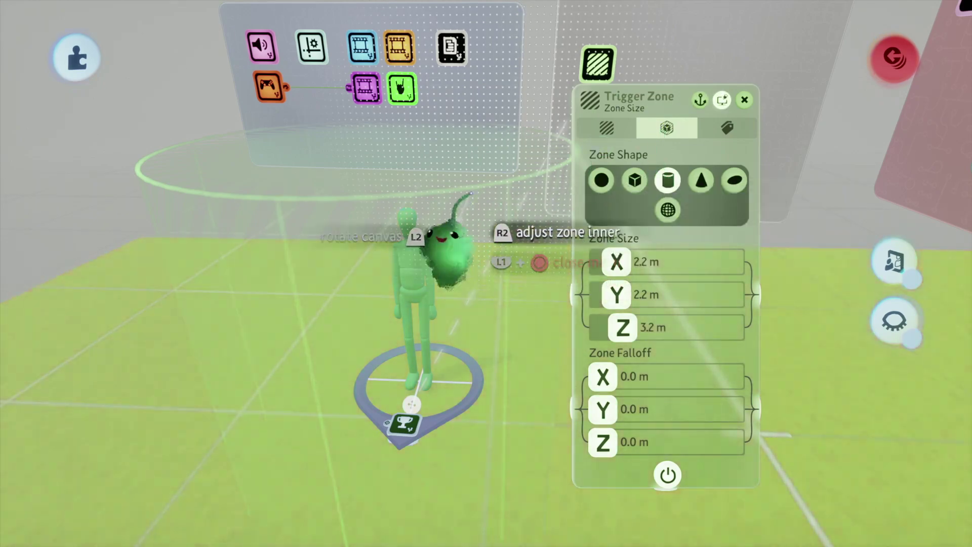
Step: Make the Trigger Zone detect the Friend label and close its settings
left_click(727, 129)
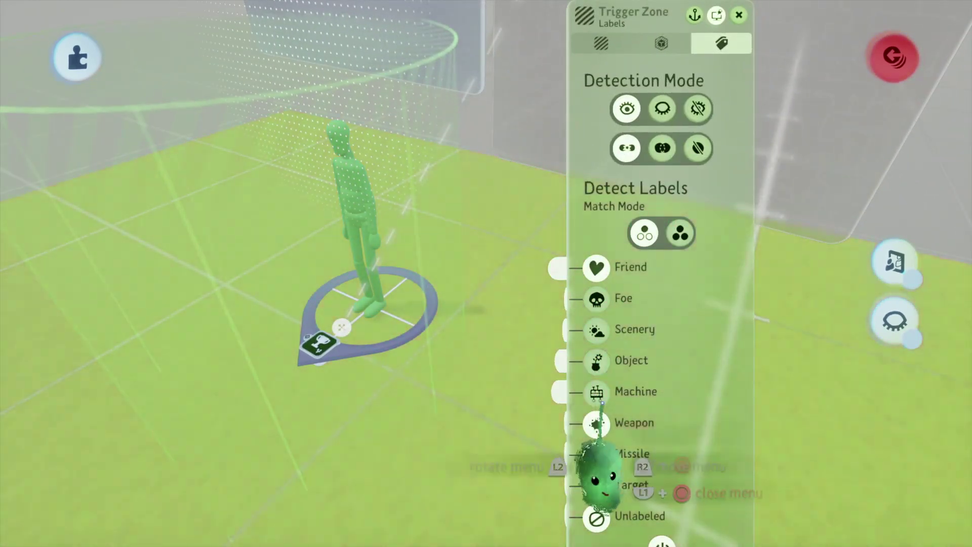
left_click_drag(641, 307, 618, 404)
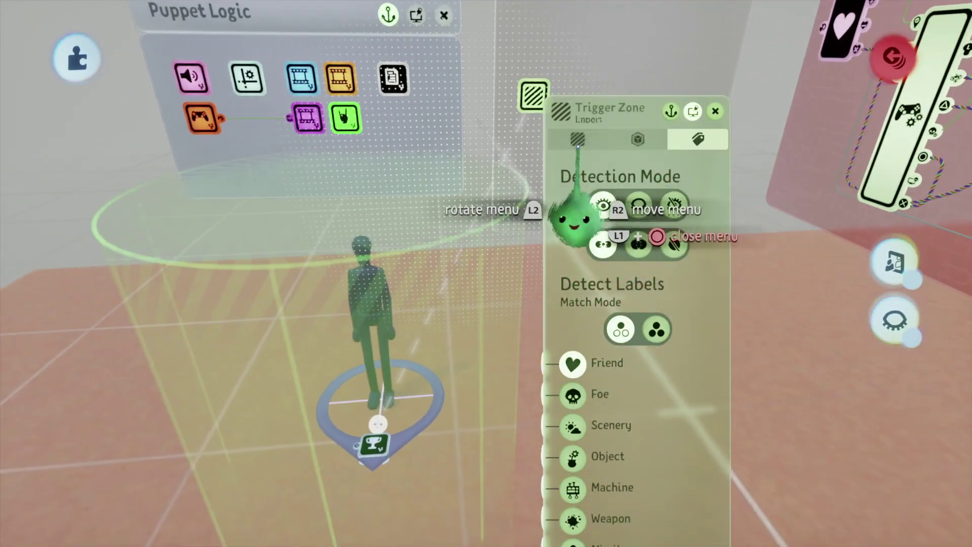
left_click(578, 142)
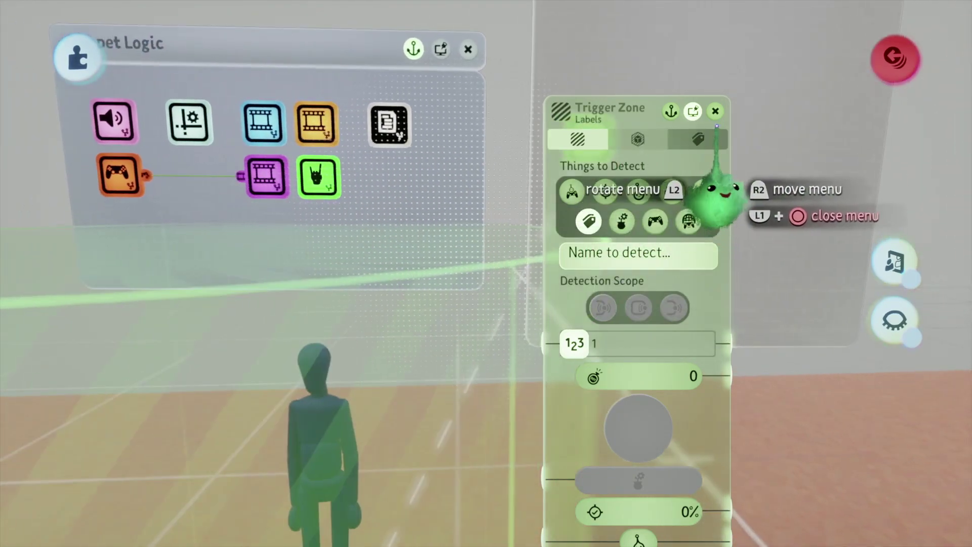
left_click(684, 112)
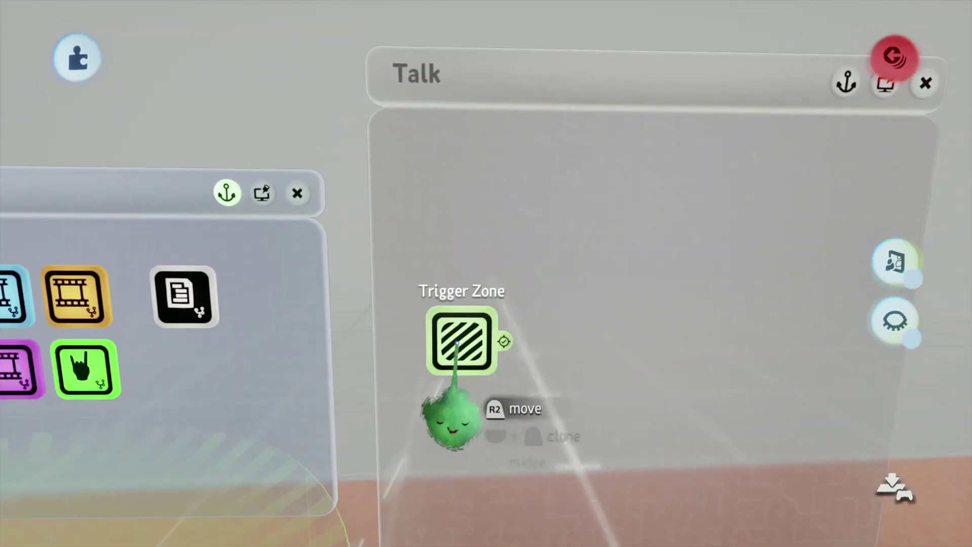
Step: Clone the Trigger Zone beside the original in Talk and make the copy detect a tag named Use
left_click(557, 343)
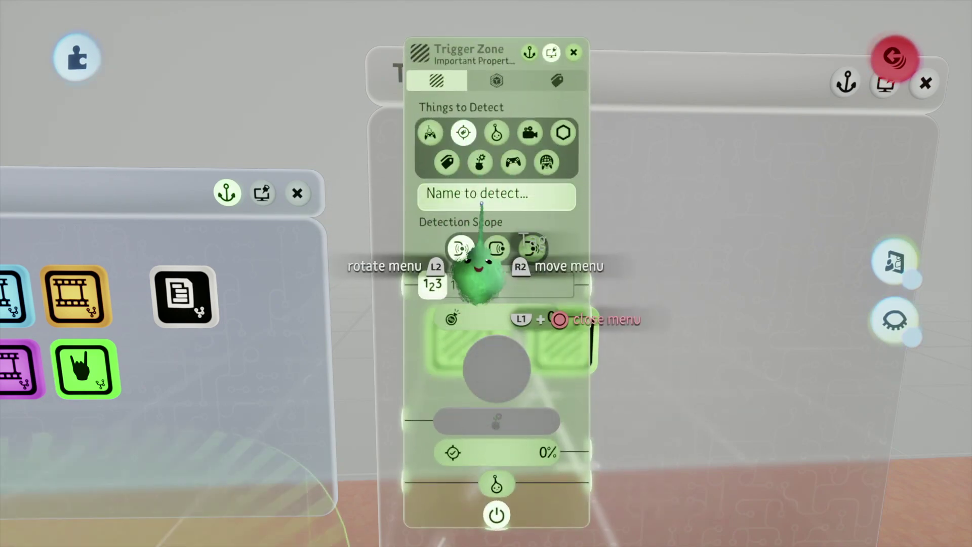
left_click(481, 197)
type("U")
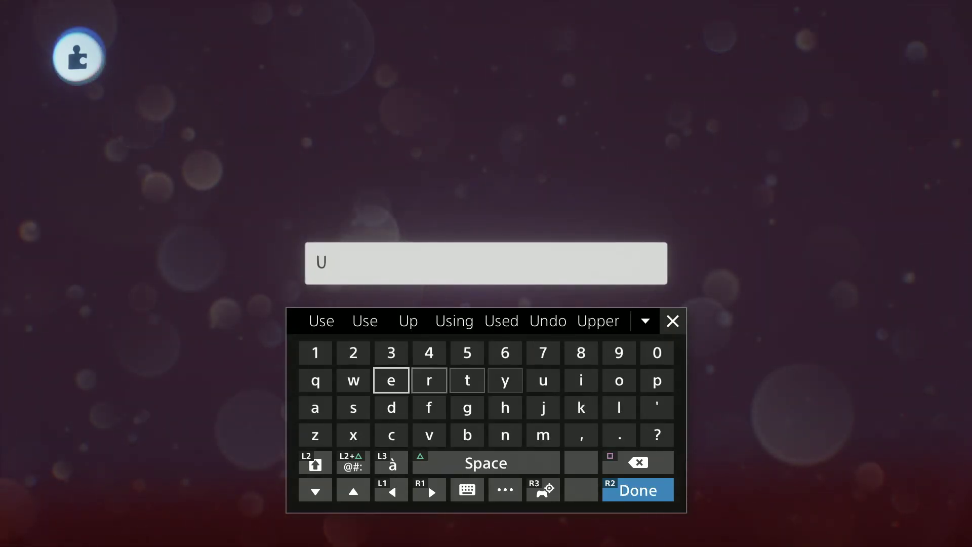
type("se")
key("Return")
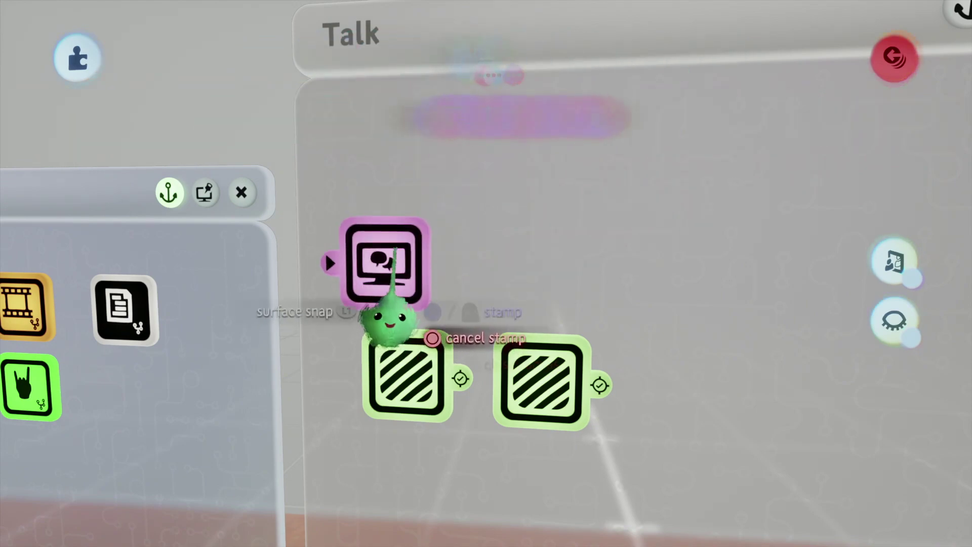
Step: Place a Text Displayer above the two Trigger Zones in Talk and start its text with the symbol <
left_click(412, 242)
left_click(400, 248)
left_click(540, 152)
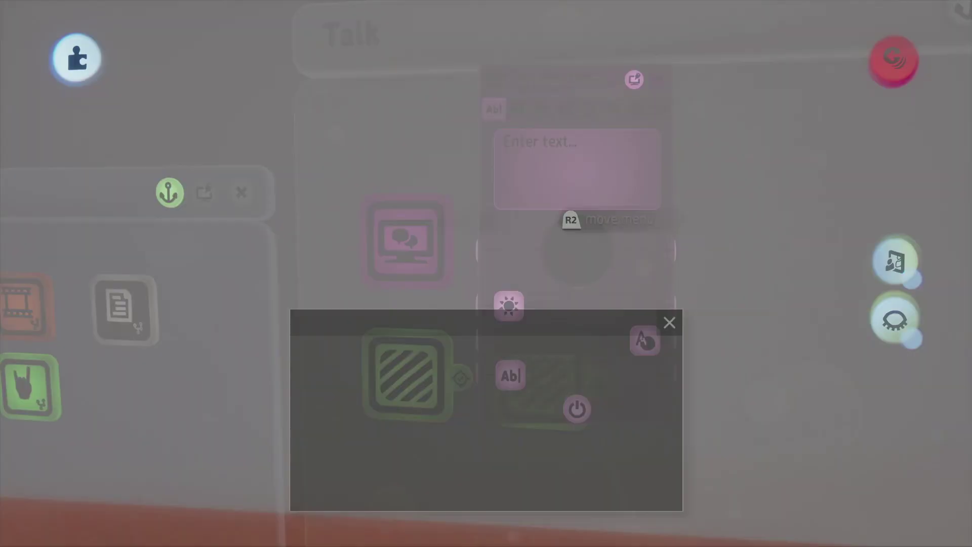
key("Left")
key("Left")
key("Down")
key("Down")
key("Left")
key("Return")
key("Up")
key("Up")
key("Left")
type("<")
Step: Complete the Text Displayer's text as the button code <triangle> followed by Talk
key("Up")
key("Up")
key("Right")
key("Down")
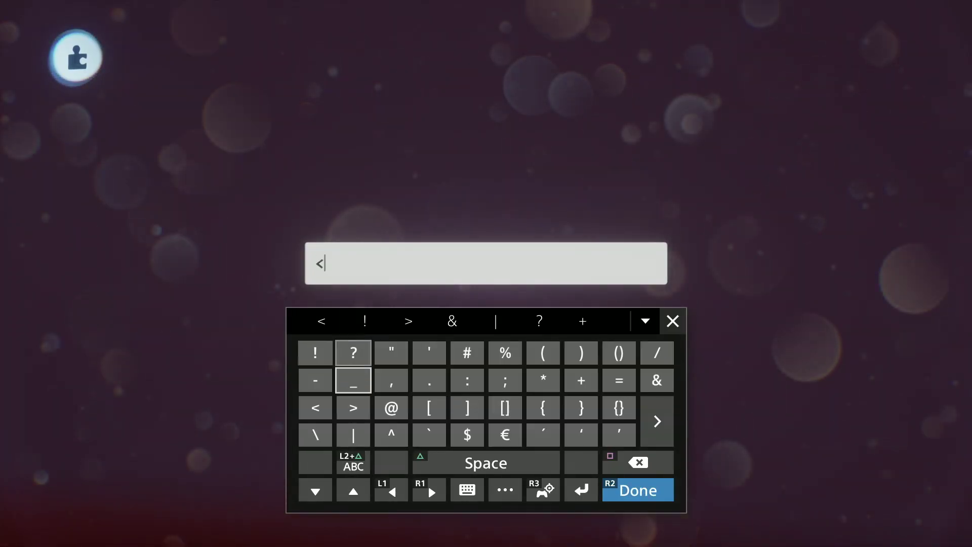
key("Down")
key("Down")
left_click(353, 462)
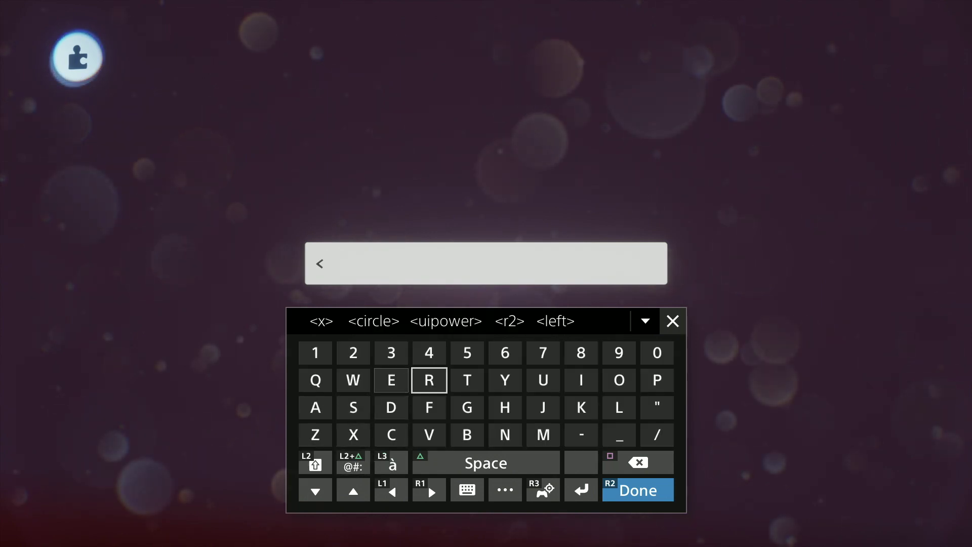
type("T")
key("BackSpace")
key("shift")
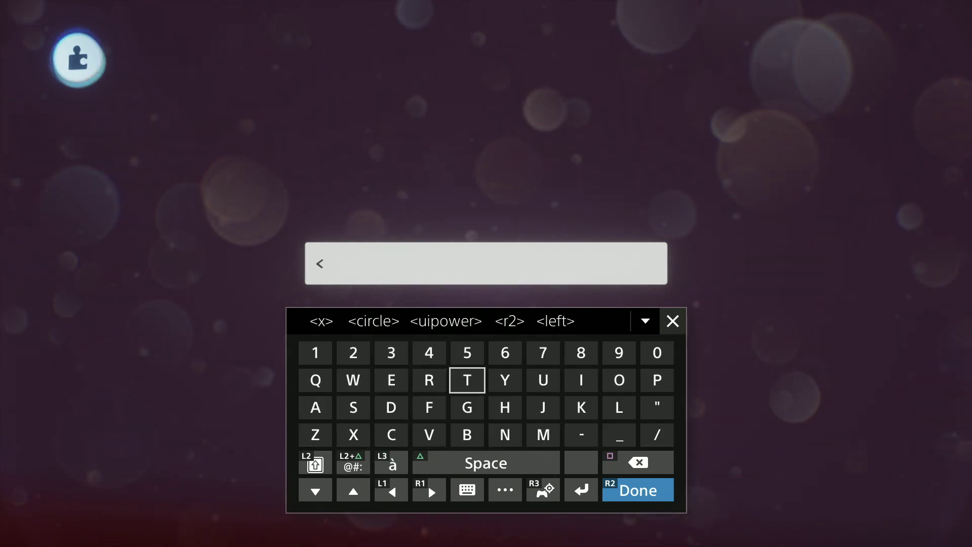
type("tri")
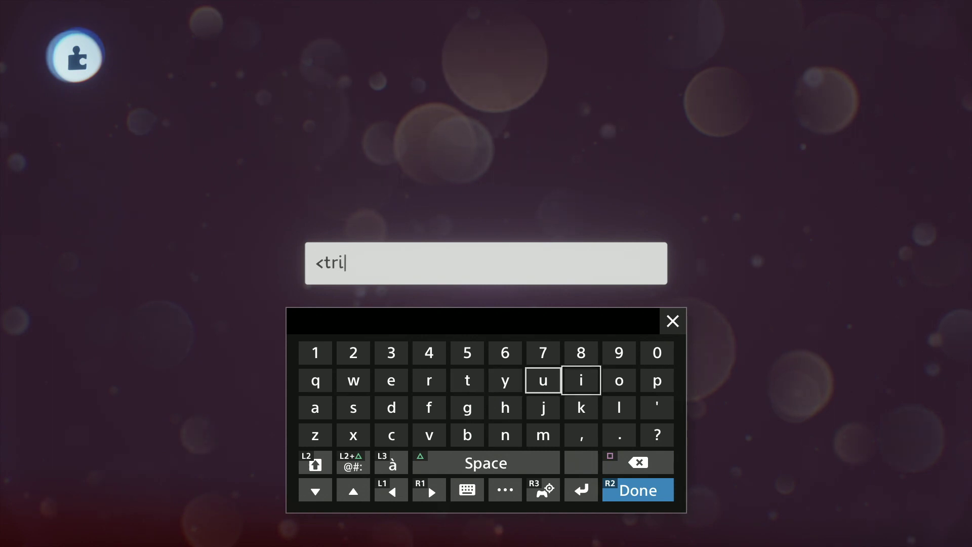
type("ang")
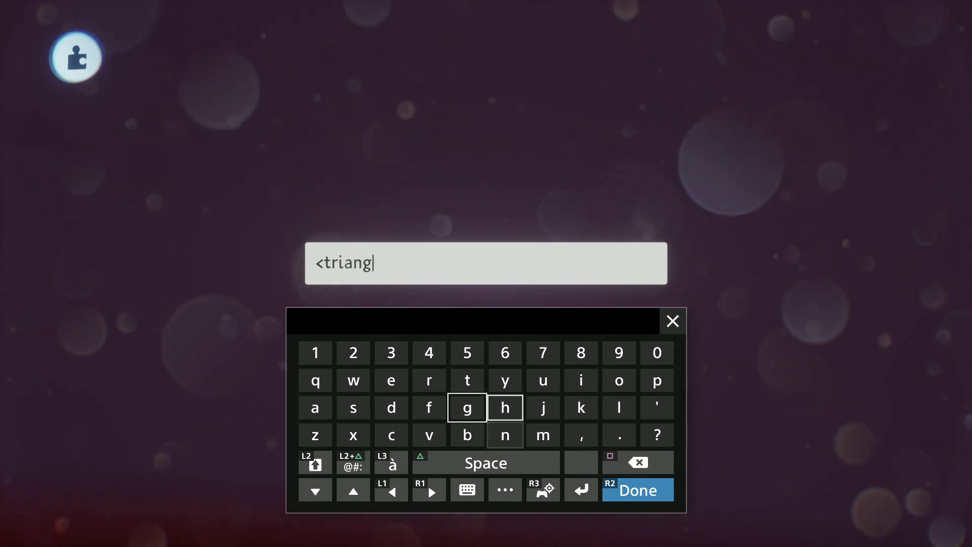
type("l")
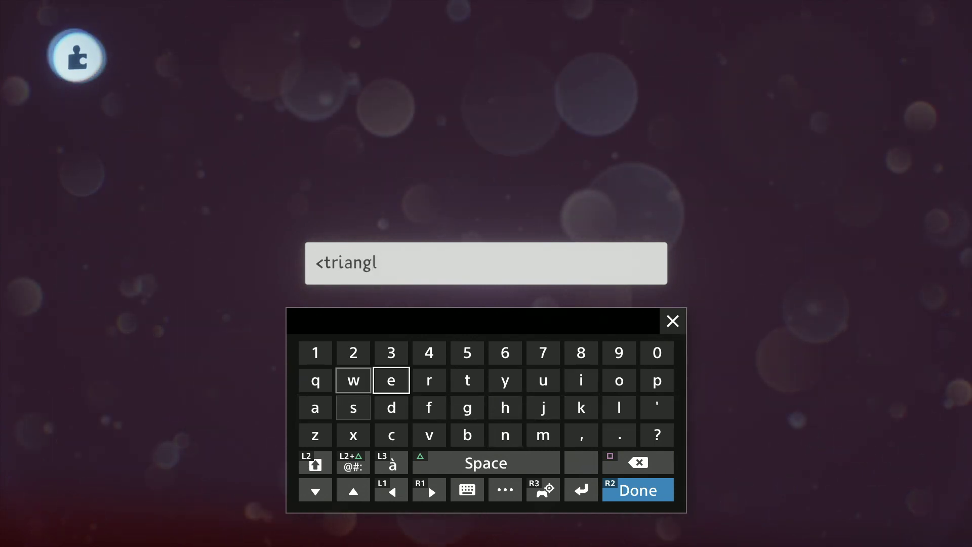
type("e>")
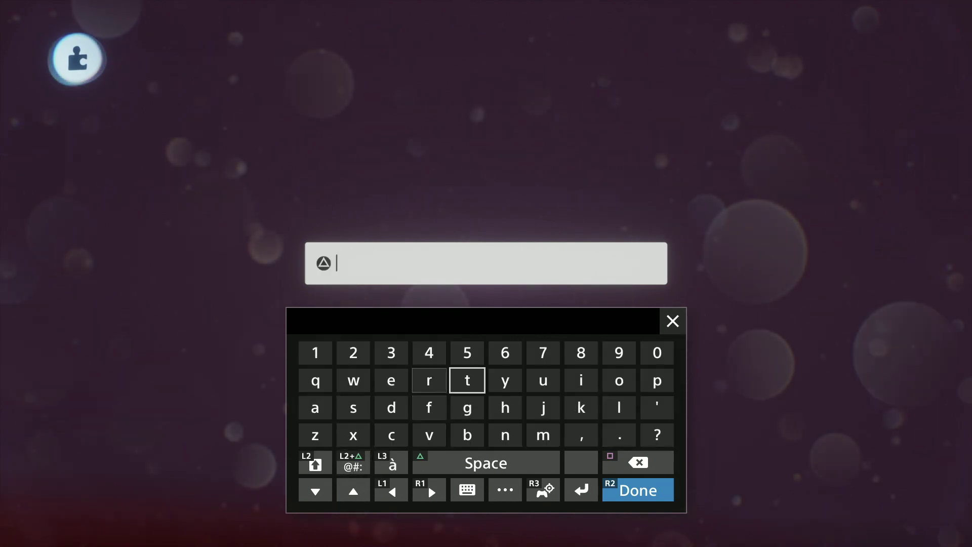
type("Talk")
key("Return")
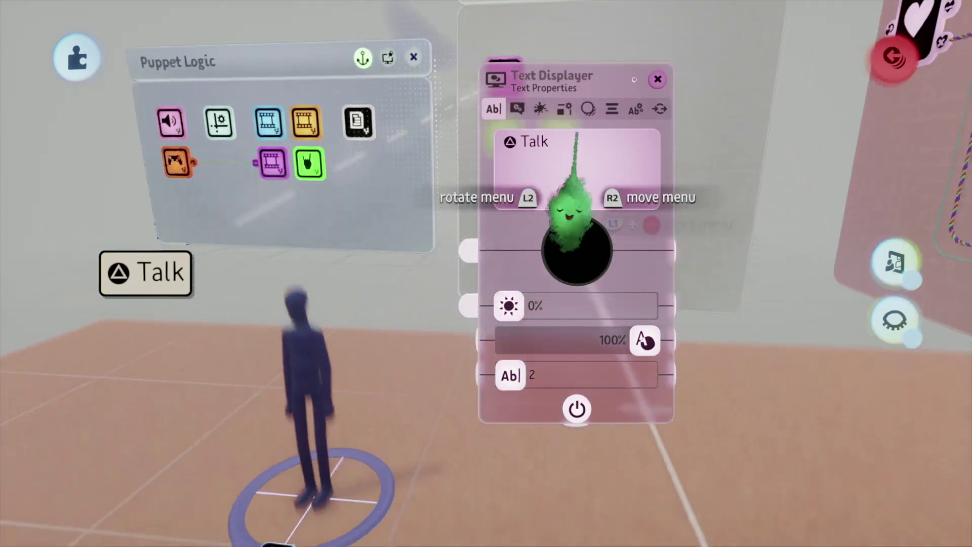
Step: Display the Talk prompt in scene space and position it just above the dark blue puppet's head
left_click(636, 109)
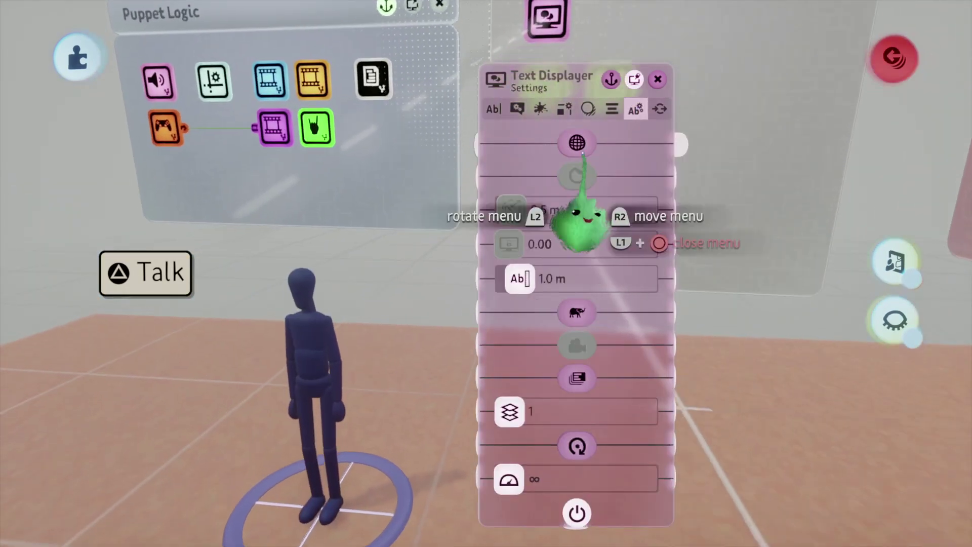
left_click(577, 143)
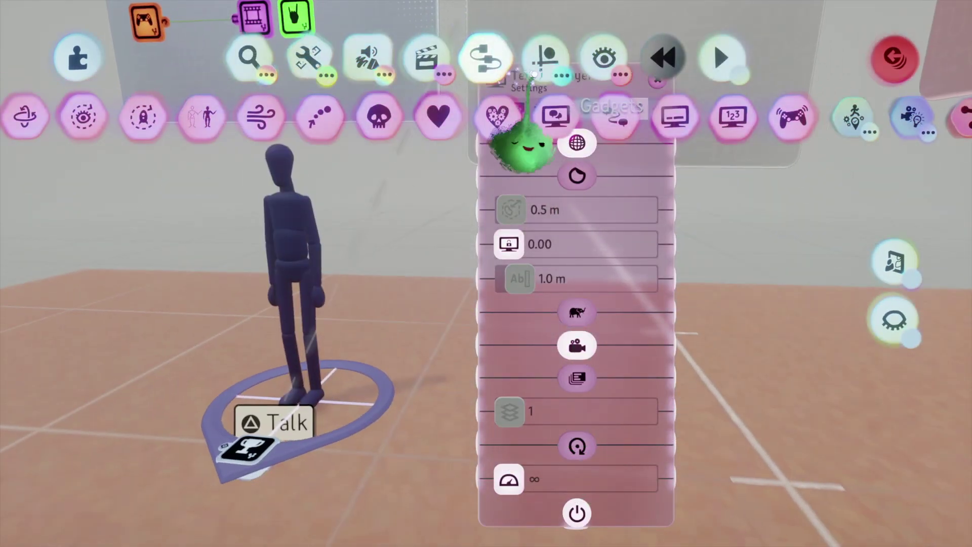
left_click(545, 57)
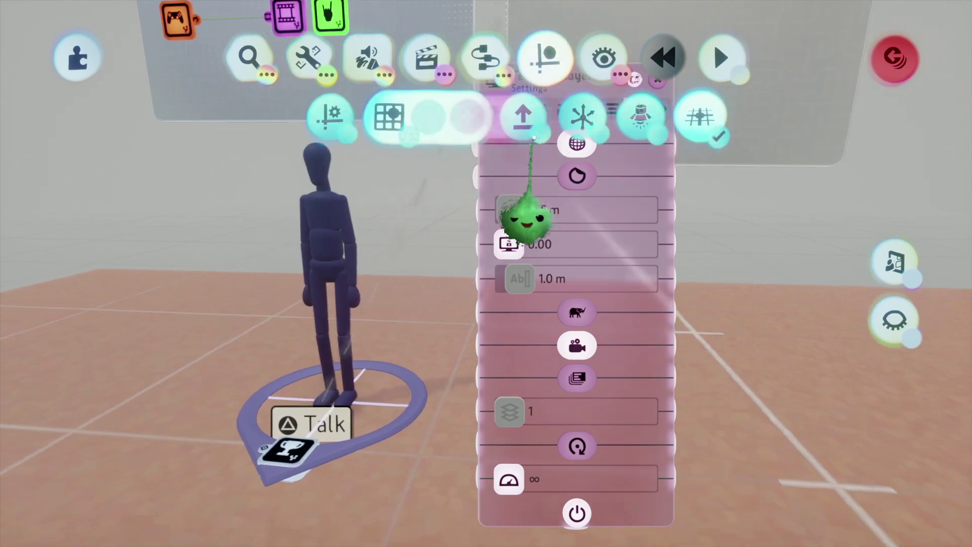
left_click_drag(586, 211, 615, 321)
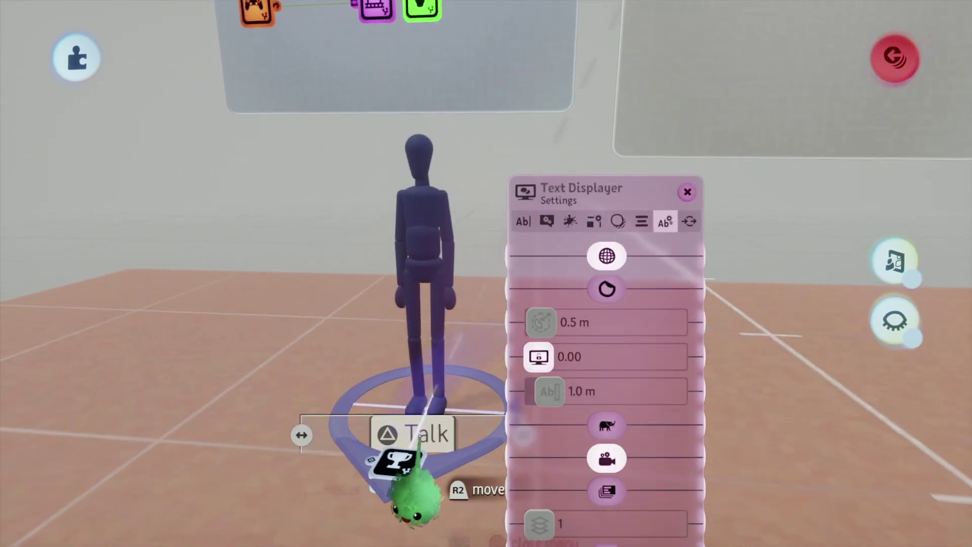
left_click_drag(436, 420, 431, 200)
left_click_drag(429, 258, 434, 136)
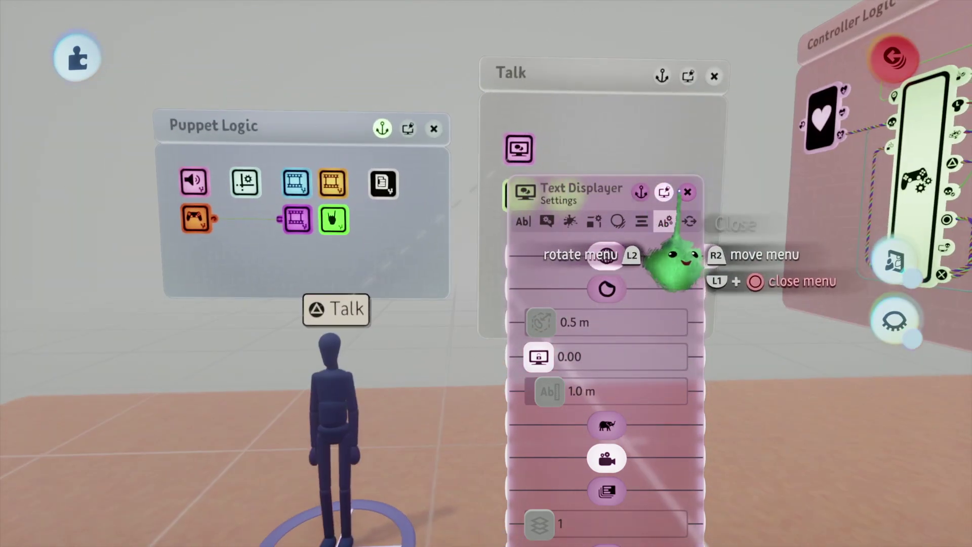
left_click(686, 192)
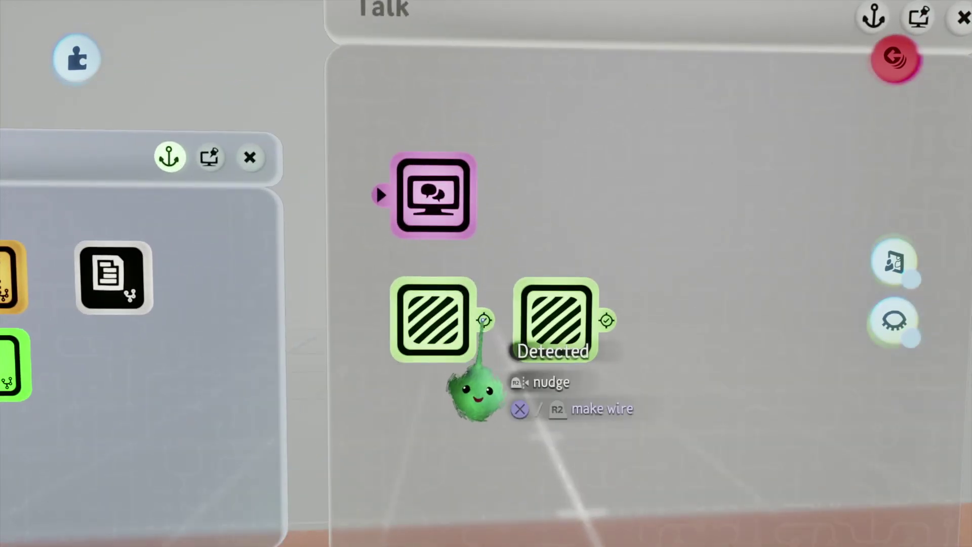
Step: Wire the first Trigger Zone's Detected output to the Text Displayer's power input
mouse_move(484, 320)
left_mouse_down()
mouse_move(439, 225)
mouse_move(381, 196)
left_mouse_up()
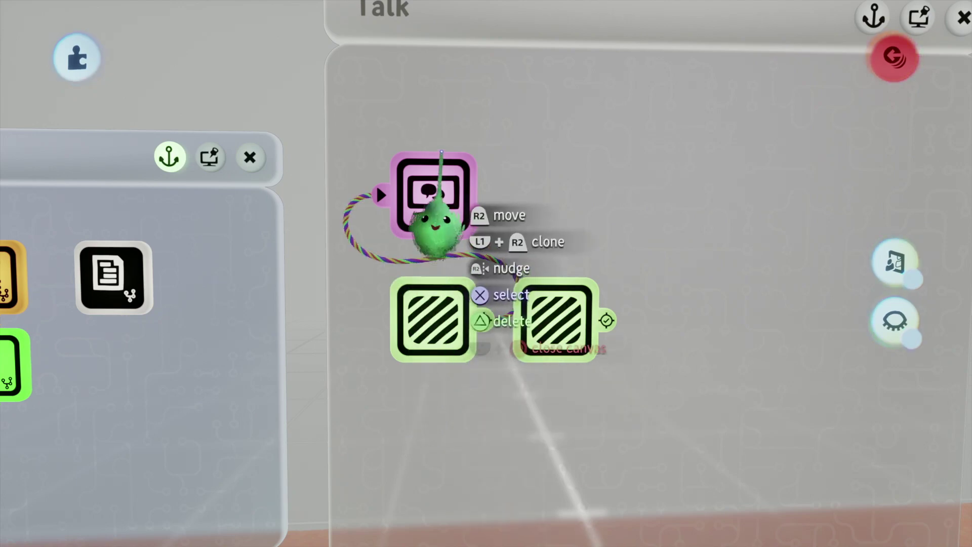
left_click(442, 153)
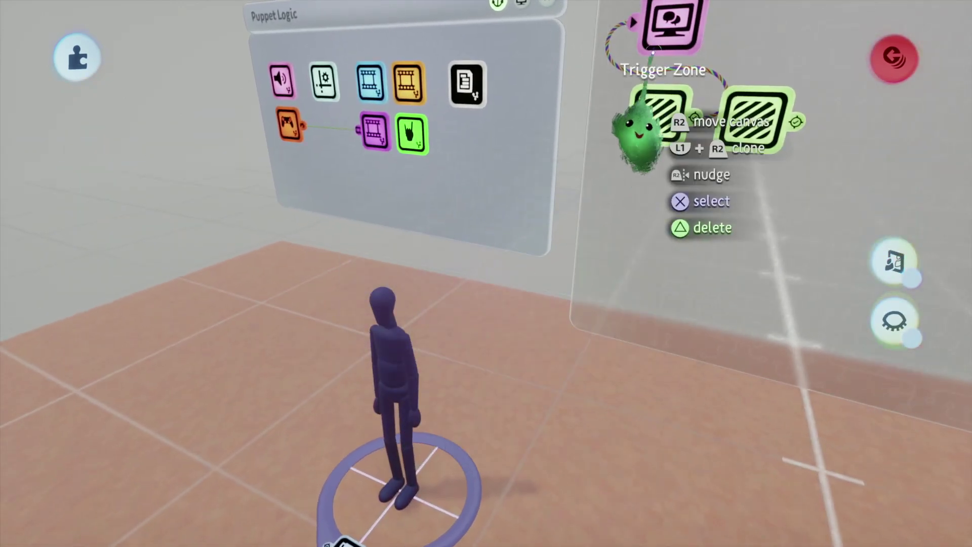
middle_click_drag(653, 52, 668, 231)
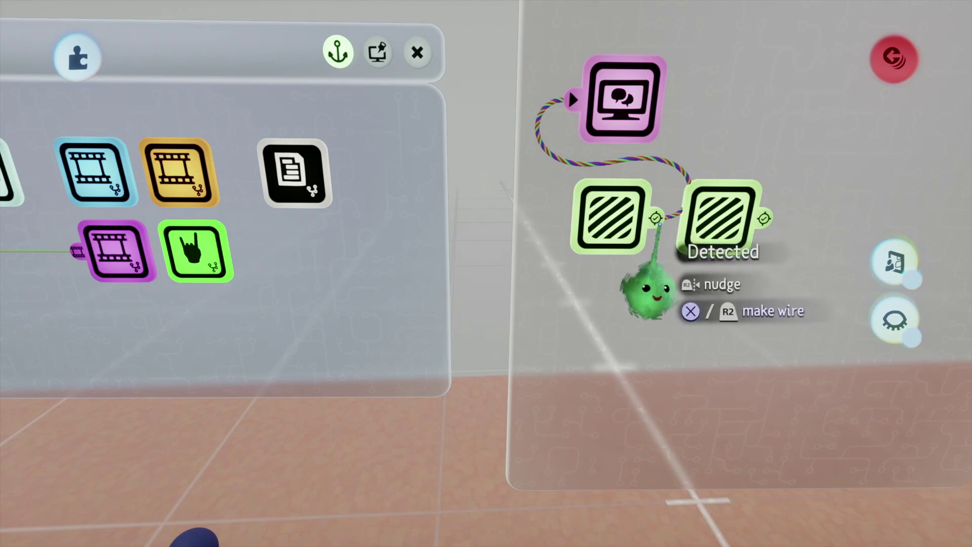
middle_click_drag(572, 99, 580, 234)
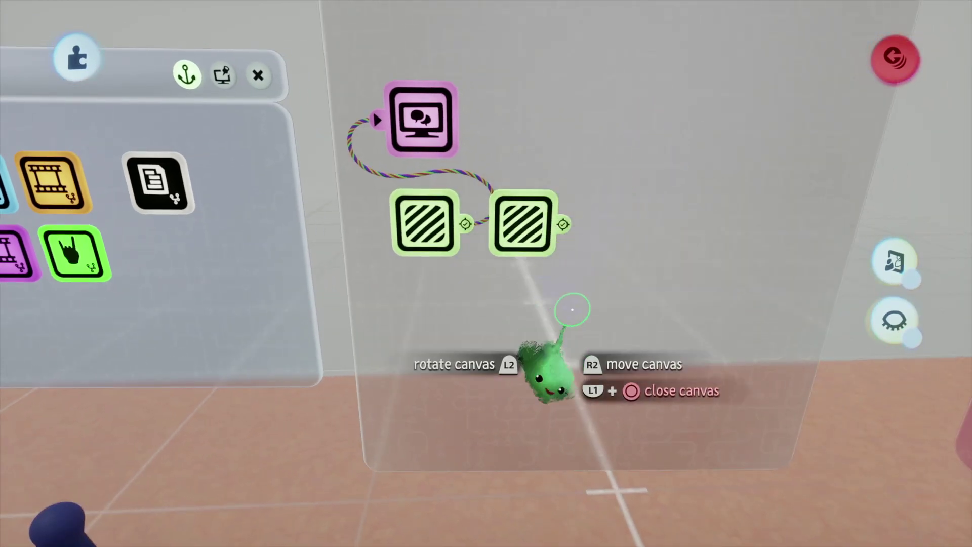
Step: Add a Dialogue Text gadget beside the second Trigger Zone in the Talk microchip
middle_click_drag(571, 310, 490, 76)
left_click(486, 61)
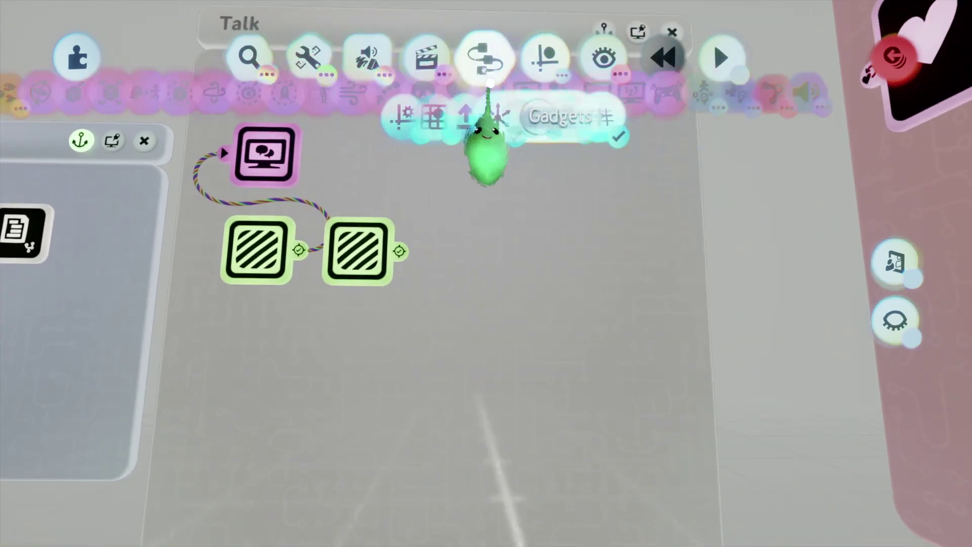
left_click(615, 116)
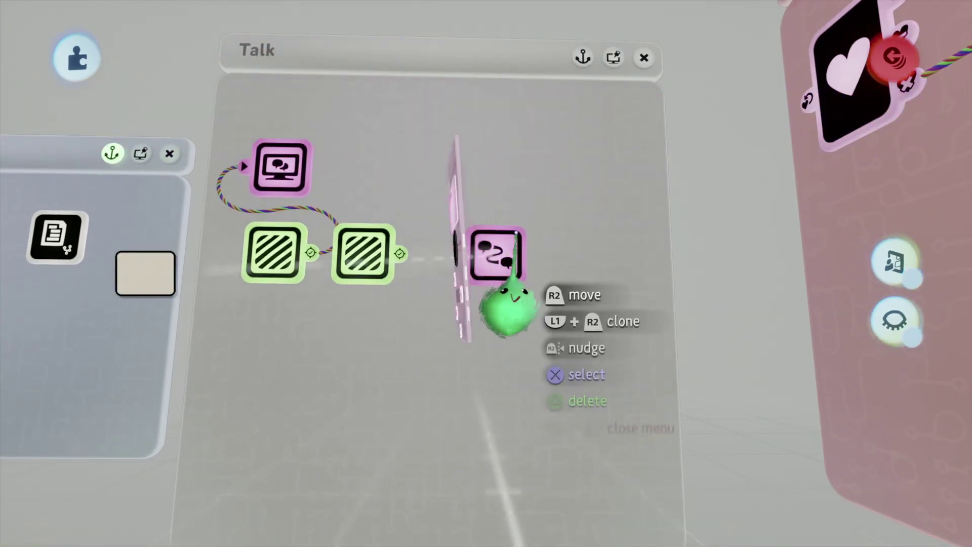
Step: Activate the Circle and X prompts in the Dialogue Text gadget, labelling Circle as Bye and X as Talk
left_click(467, 110)
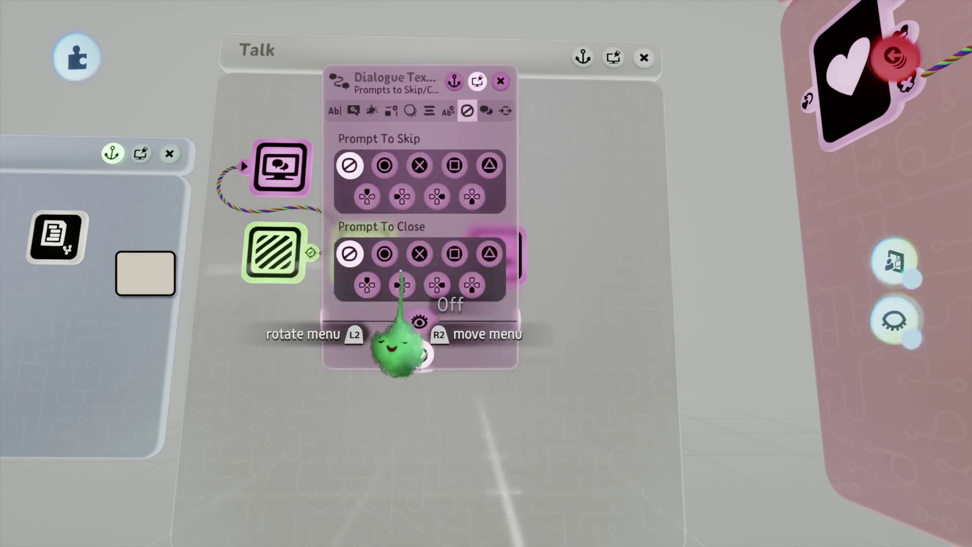
left_click(487, 111)
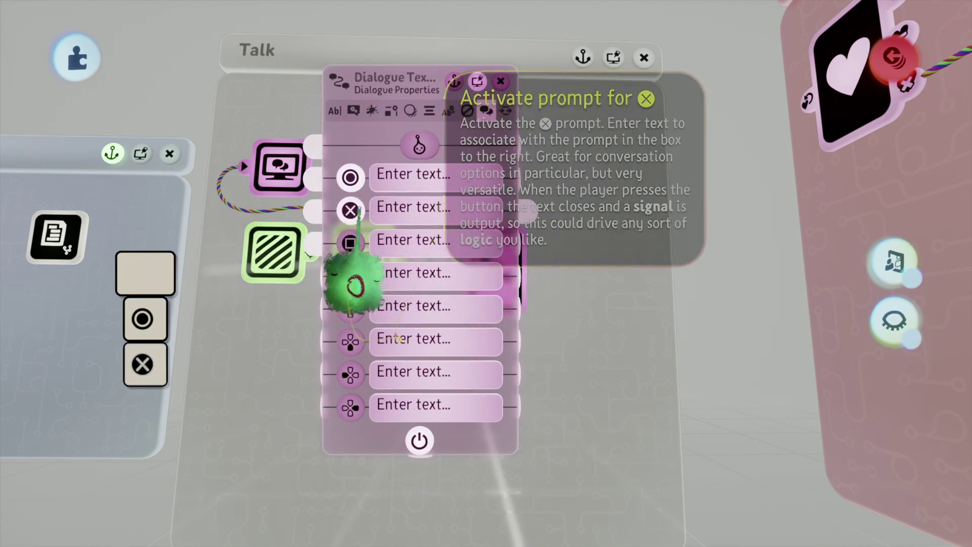
left_click(405, 241)
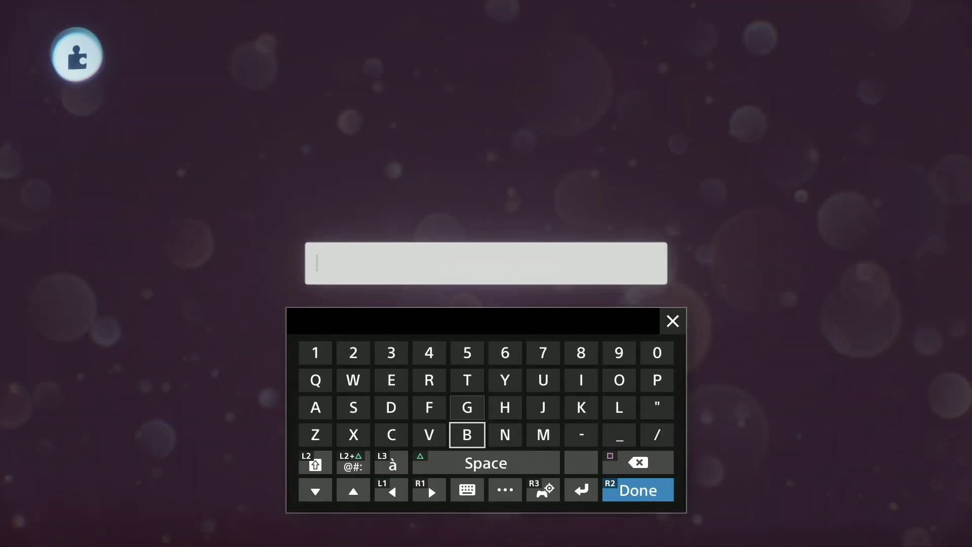
type("Bye")
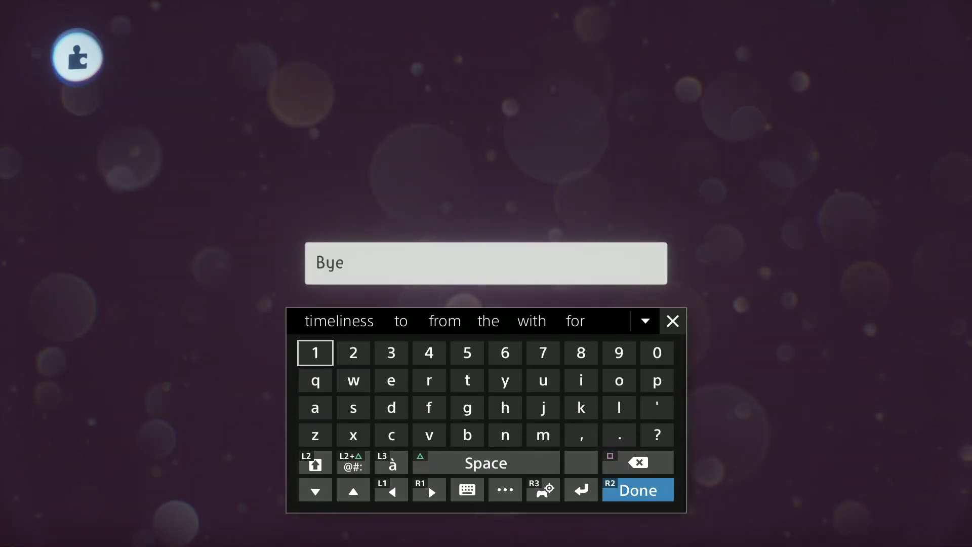
key("Return")
left_click(386, 214)
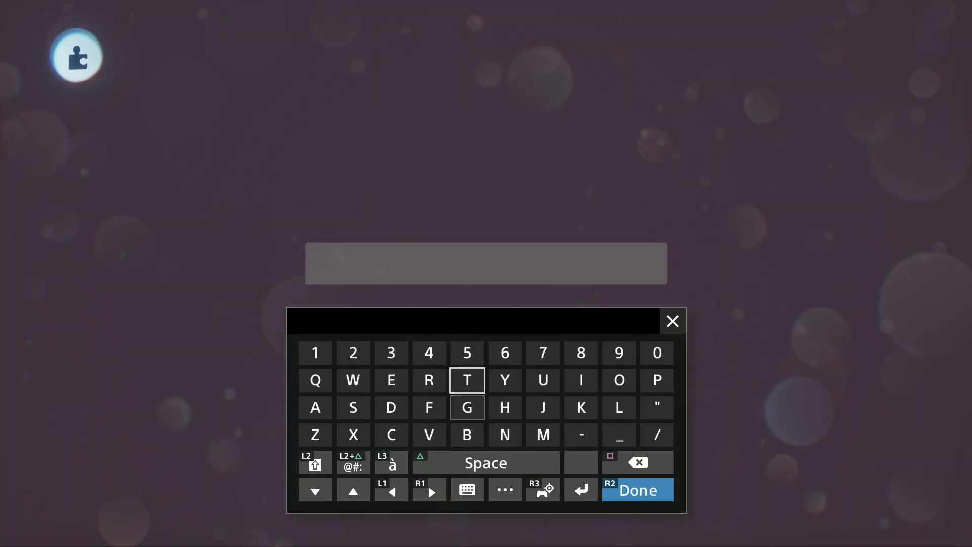
type("Talk")
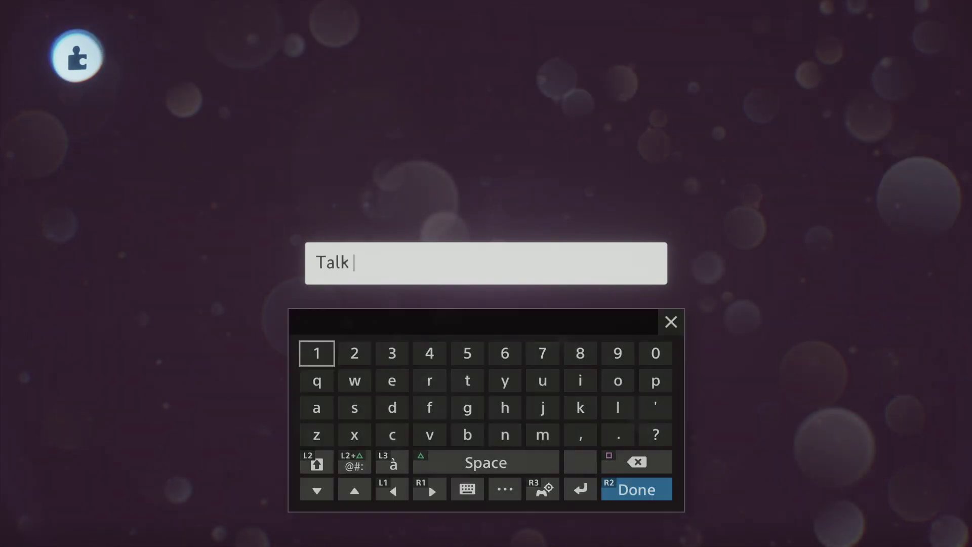
key("Return")
Step: Enter Greetings stranger. as the main text of the Dialogue Text gadget
left_click(416, 241)
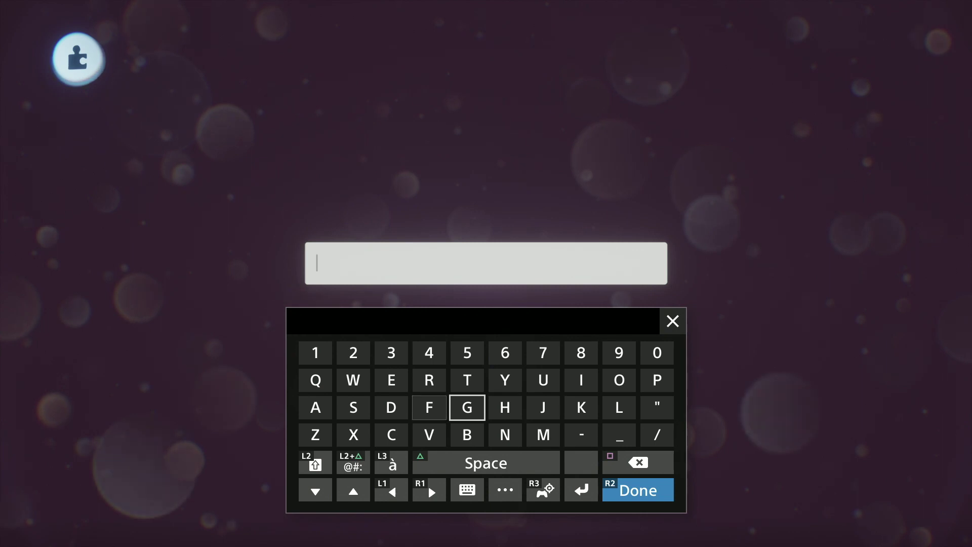
type("G")
key("Up")
key("Right")
key("Right")
key("Right")
key("Right")
key("Left")
key("Left")
key("Left")
key("Left")
key("Left")
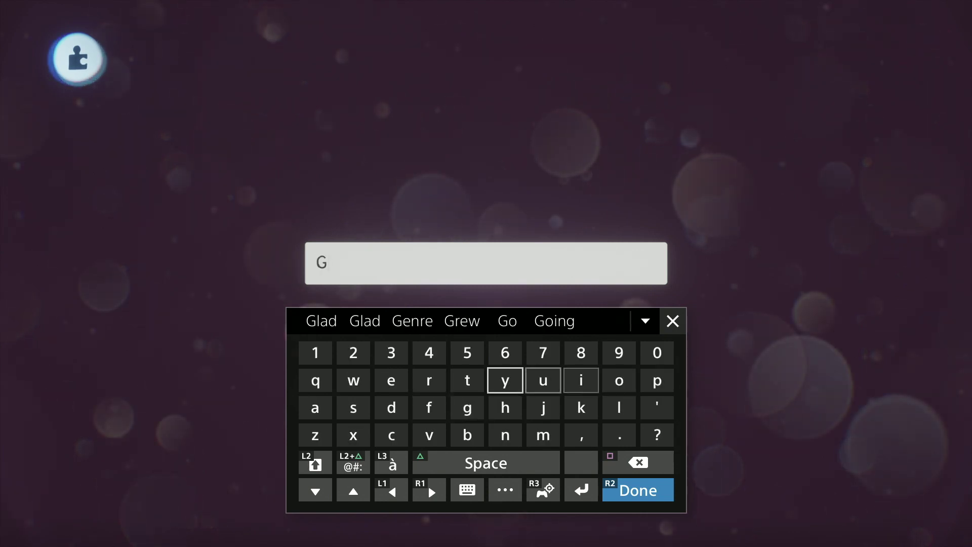
type("r")
key("Left")
type("ee")
key("Up")
key("Right")
key("Up")
key("Right")
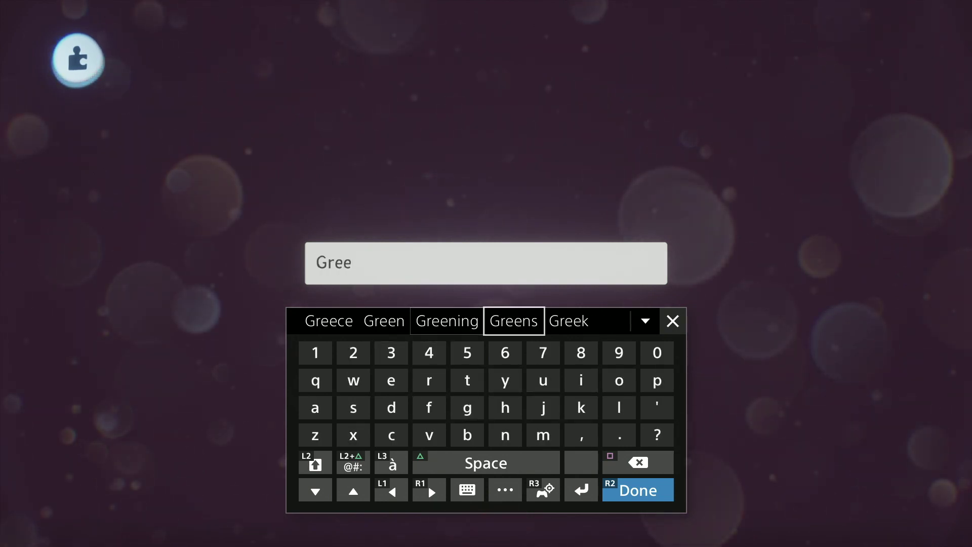
key("Down")
key("Left")
key("Left")
key("Down")
key("Left")
type("t")
key("Right")
key("Right")
key("Right")
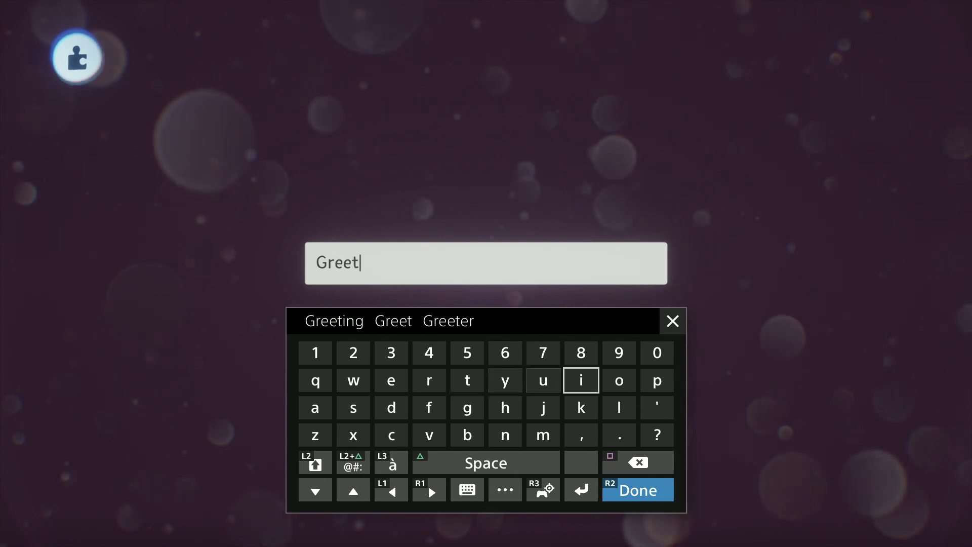
key("Left")
key("Left")
key("Left")
key("Left")
key("Left")
key("Up")
key("Left")
key("Left")
type("ings s")
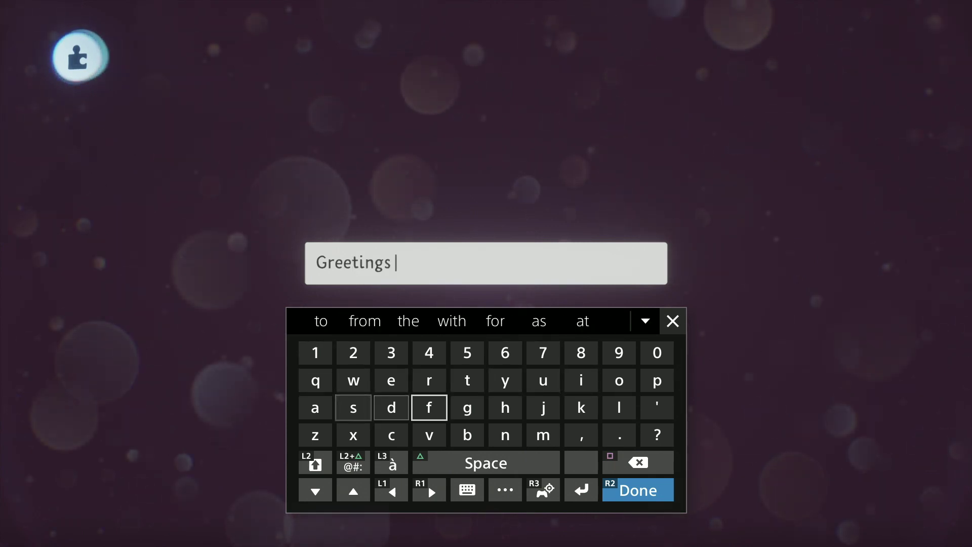
key("Up")
key("Right")
key("Right")
type("tranger")
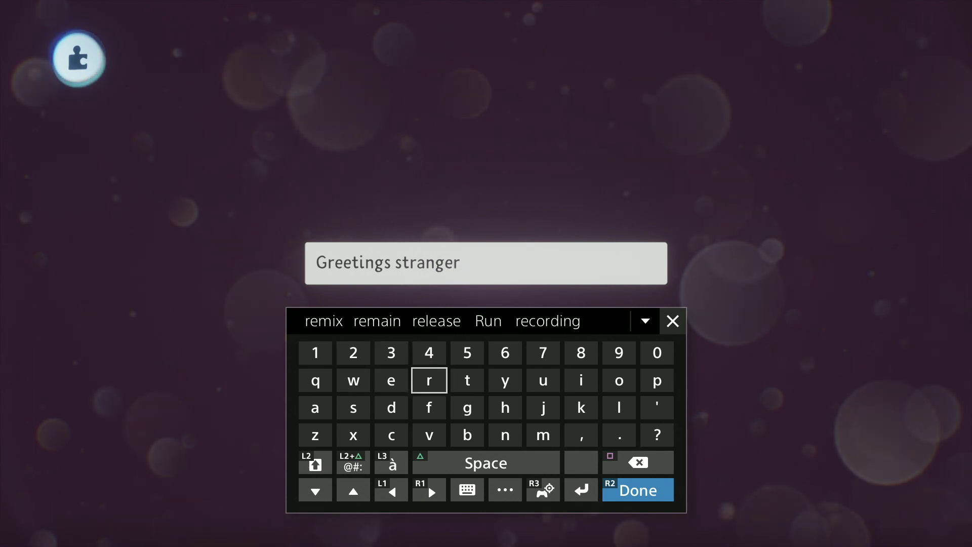
key("Down")
key("Right")
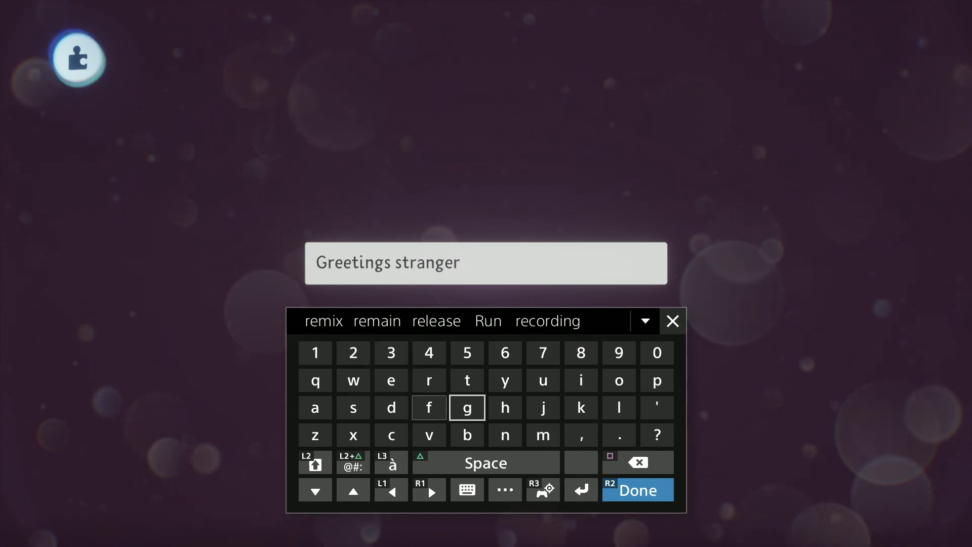
key("Right")
key("Right")
key("Right")
key("Right")
key("Down")
type(".")
Step: Enclose the greeting text in quotation marks and confirm the entry
key("Up")
key("Right")
type("\"")
key("Left")
key("Left")
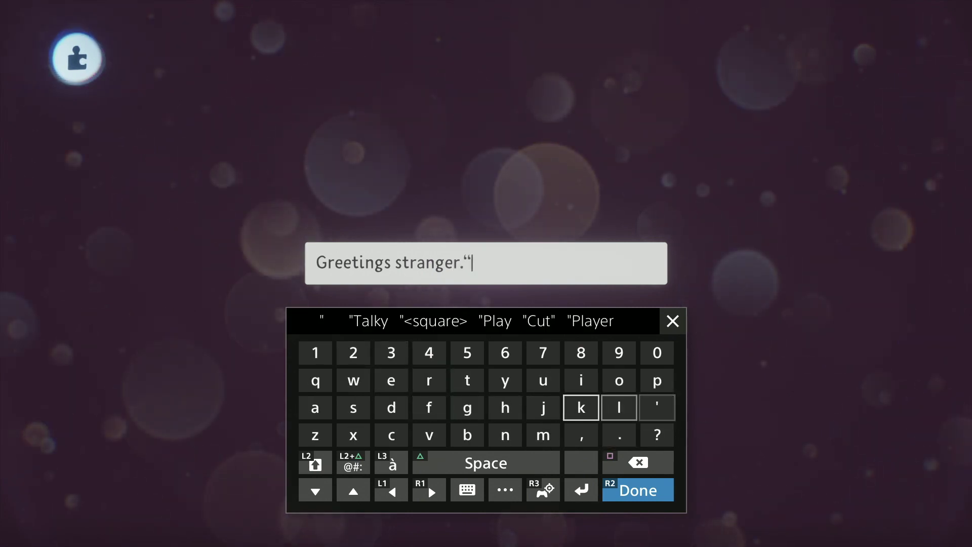
key("Left")
key("Left")
key("Left")
key("Left")
key("Down")
key("Down")
key("Down")
key("Left")
key("Left")
key("Left")
key("Left")
key("Left")
key("Left")
key("Left")
key("Left")
key("Left")
key("Left")
key("Left")
key("Left")
key("Left")
key("Left")
key("Left")
key("Left")
key("Left")
key("Left")
key("Left")
key("Left")
key("Left")
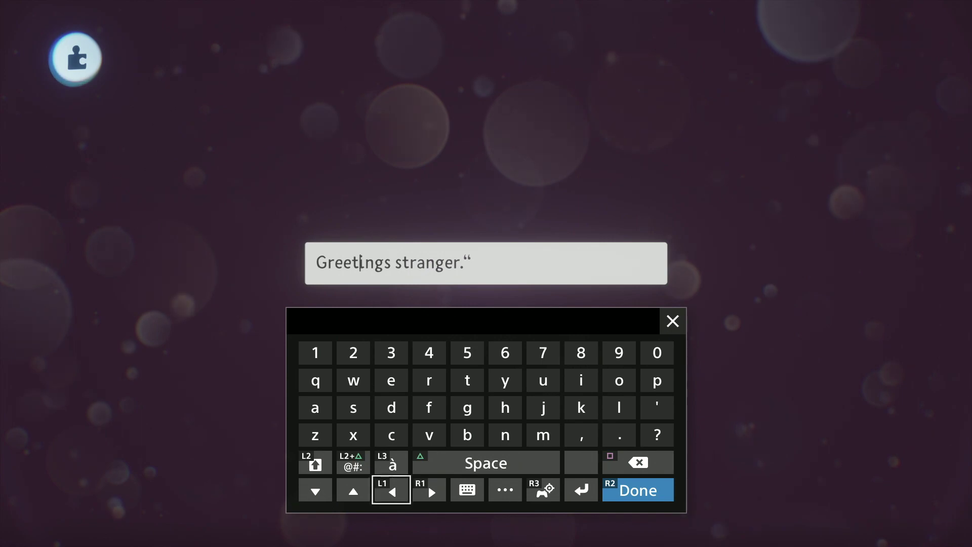
key("Up")
key("Right")
key("Right")
key("Right")
key("Up")
key("Up")
key("Right")
type("\"")
key("Return")
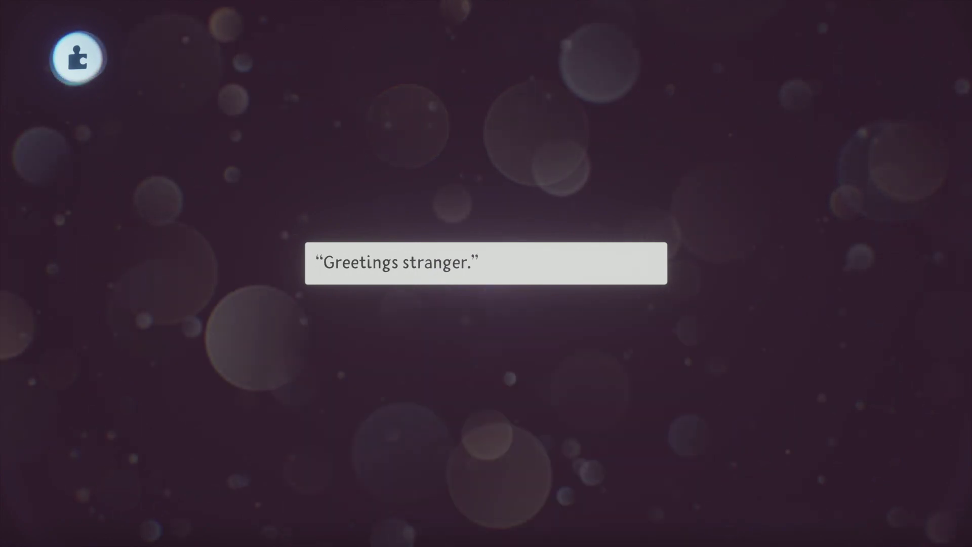
Step: Stack the Talk and Bye prompts left-aligned beneath the greeting box and finish editing the Dialogue Text gadget
left_click_drag(418, 205, 414, 333)
left_click_drag(112, 294, 494, 101)
left_click_drag(396, 102, 733, 246)
mouse_move(670, 288)
left_mouse_down()
mouse_move(667, 334)
mouse_move(672, 272)
left_mouse_up()
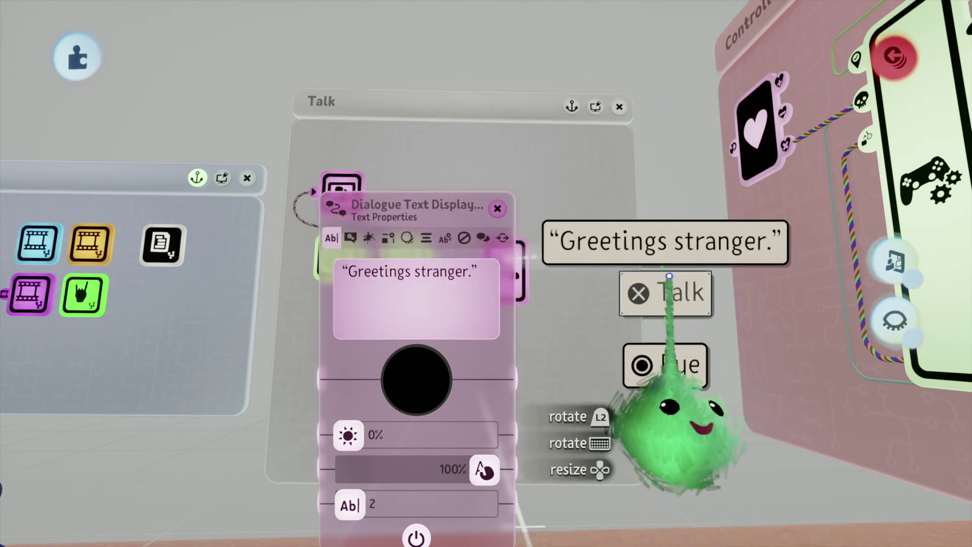
left_click_drag(673, 353, 598, 294)
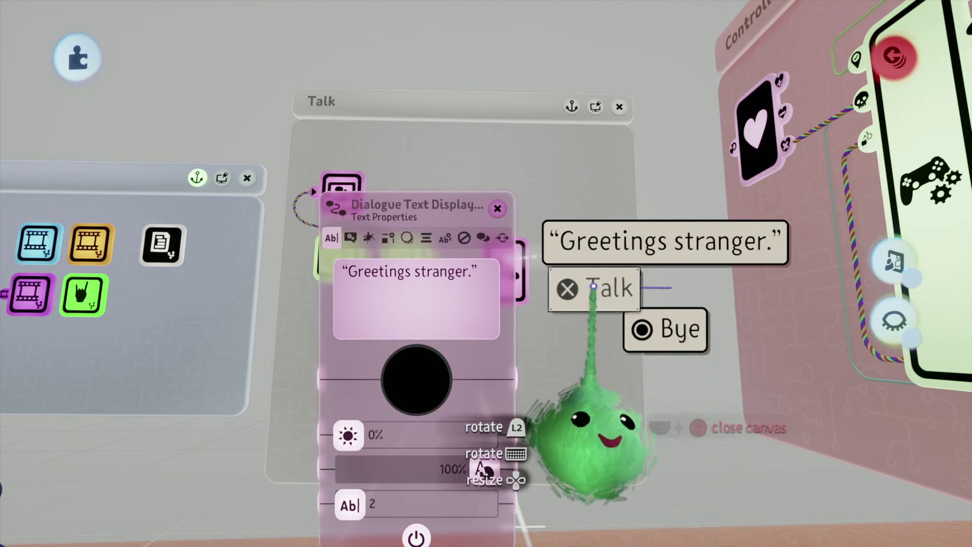
left_click_drag(650, 342, 577, 348)
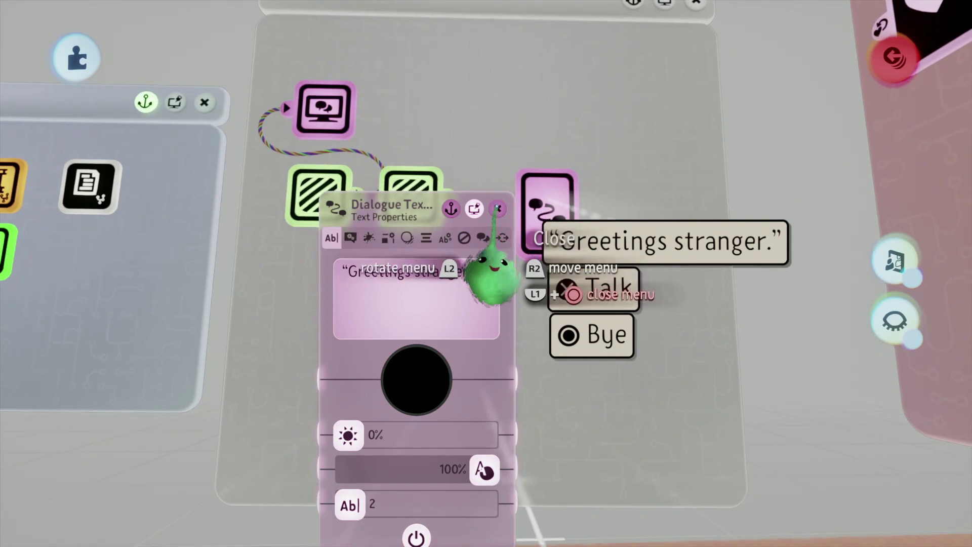
left_click(497, 209)
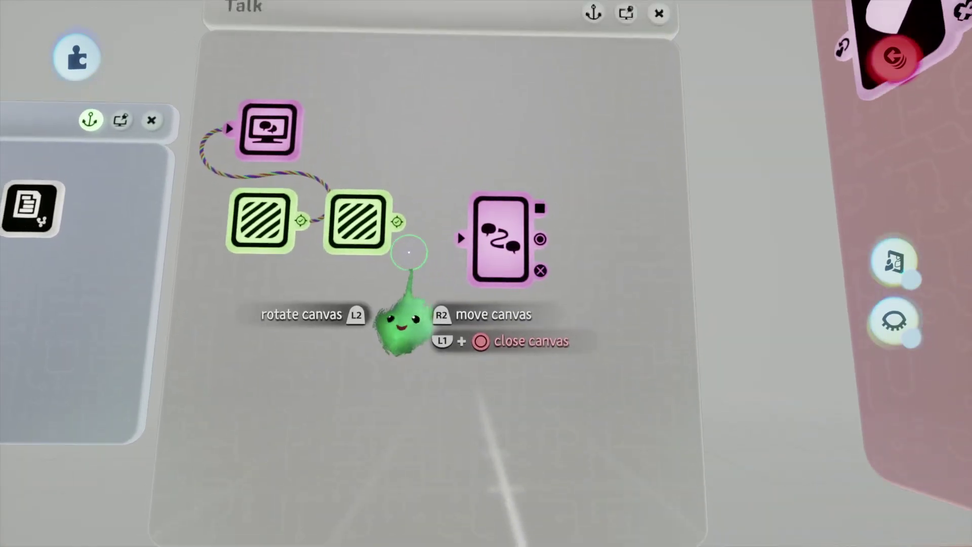
Step: Wire the second Trigger Zone's Detected output to the Dialogue Text gadget's power input
left_click_drag(395, 271, 451, 294)
left_click(462, 289)
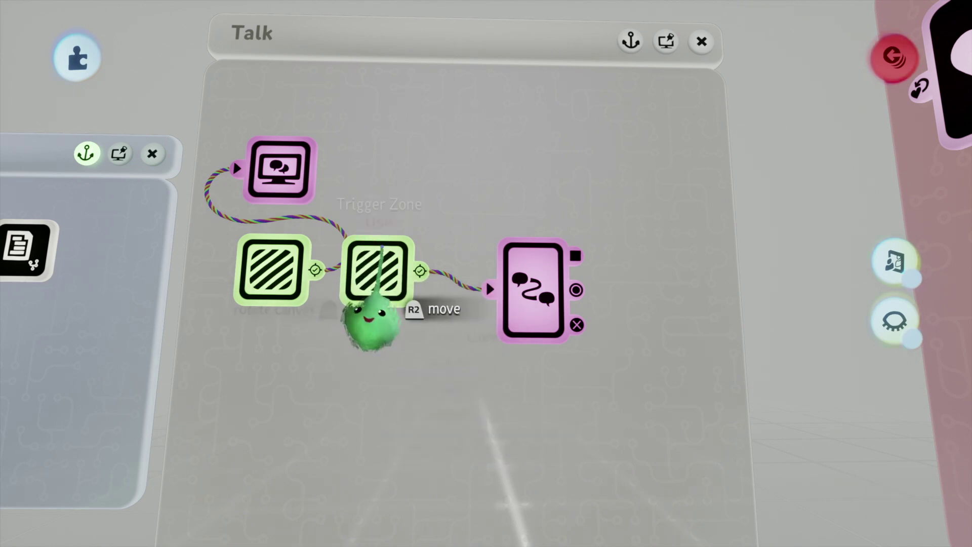
left_click(381, 248)
scroll(383, 248, "down", 3)
left_click(446, 283)
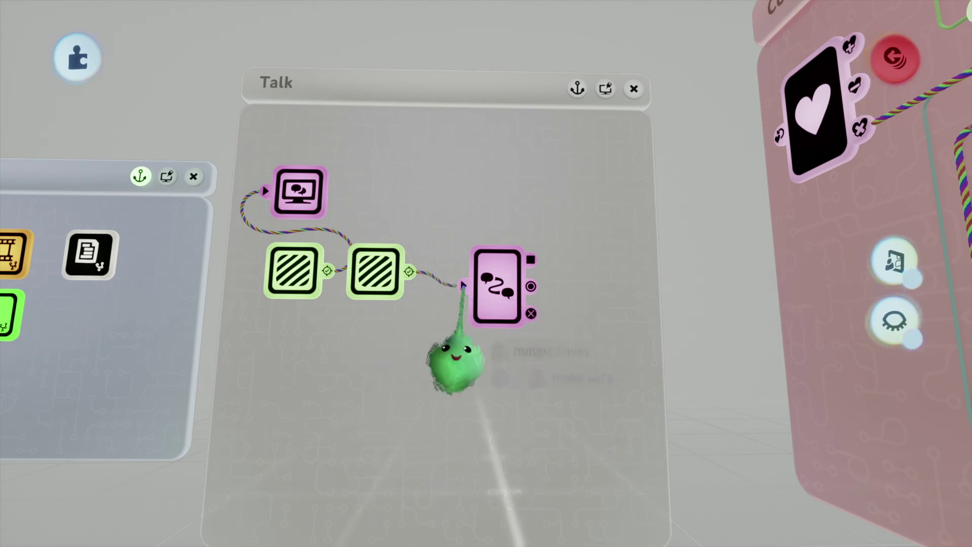
scroll(462, 288, "down", 2)
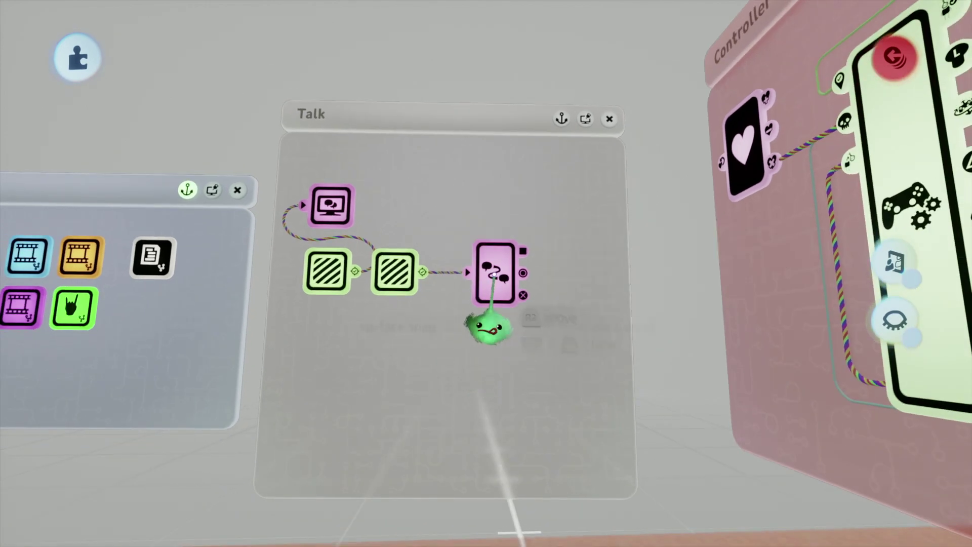
Step: Add a Node gadget to the right of the Dialogue Text gadget in the Talk microchip
mouse_move(495, 275)
scroll(495, 275, "down", 1)
left_click_drag(583, 307, 644, 309)
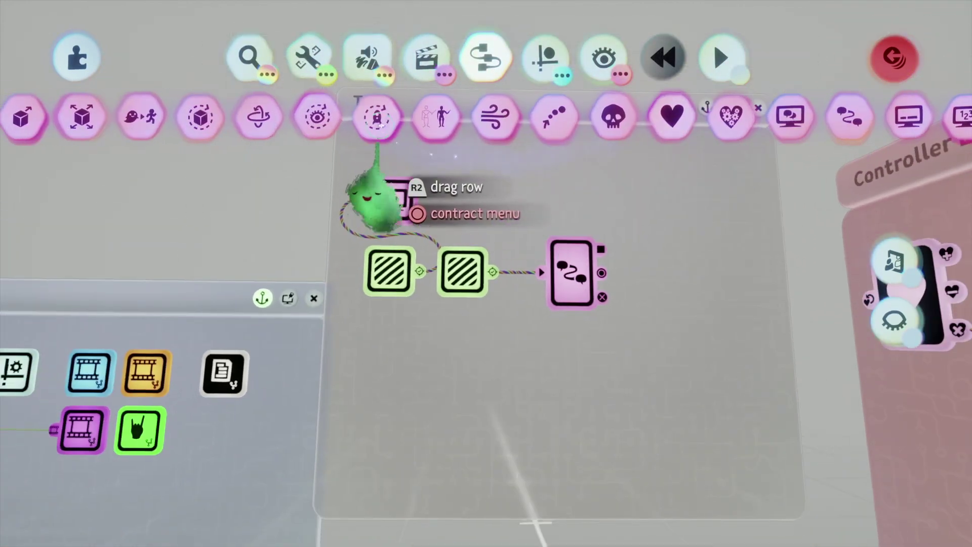
left_click_drag(404, 118, 424, 122)
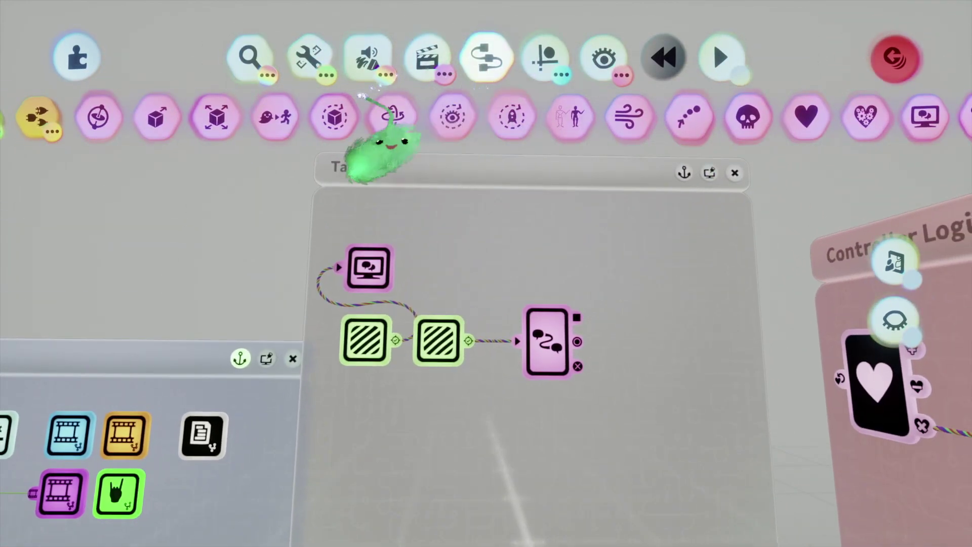
left_click_drag(261, 108, 313, 107)
left_click(243, 118)
left_click(798, 118)
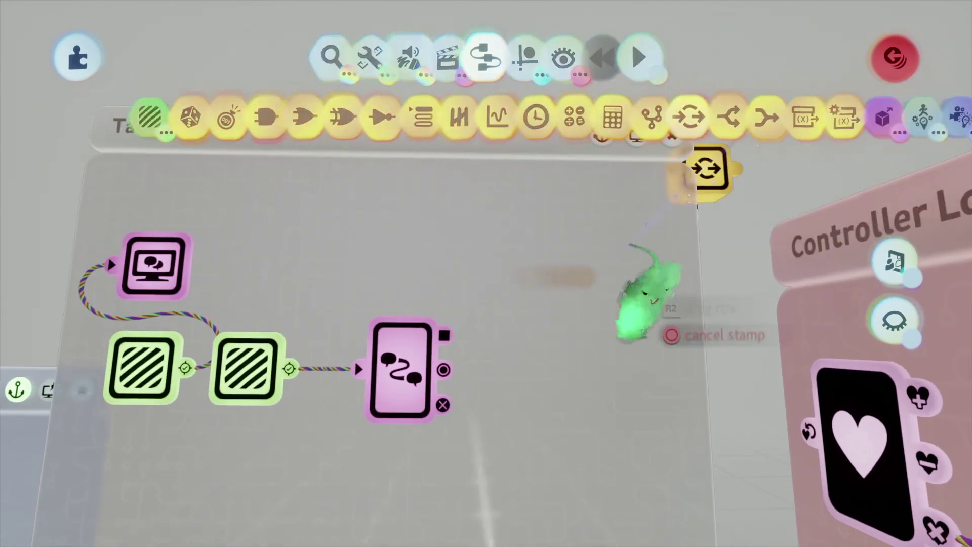
left_click(553, 362)
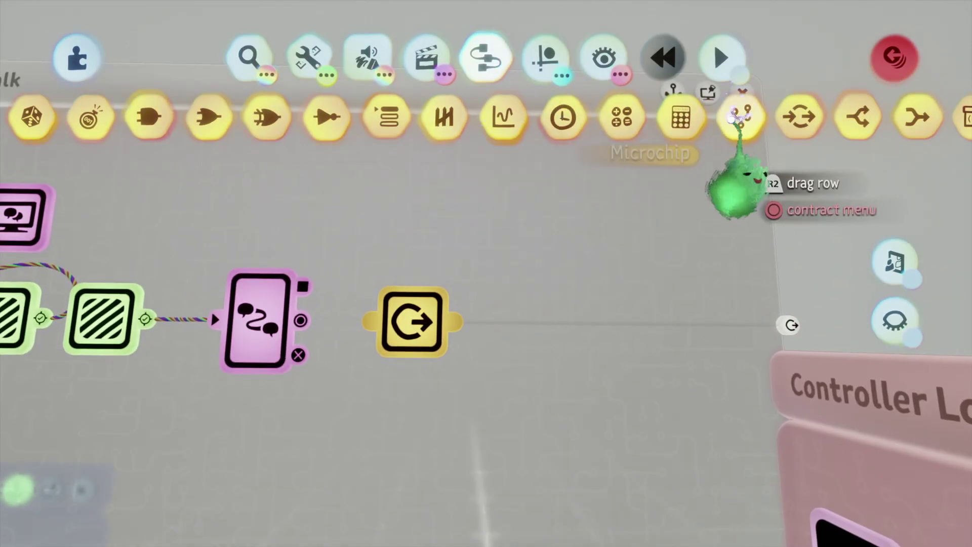
Step: Add a microchip to the right of the Node and give it the document icon and a blue color
left_click(739, 113)
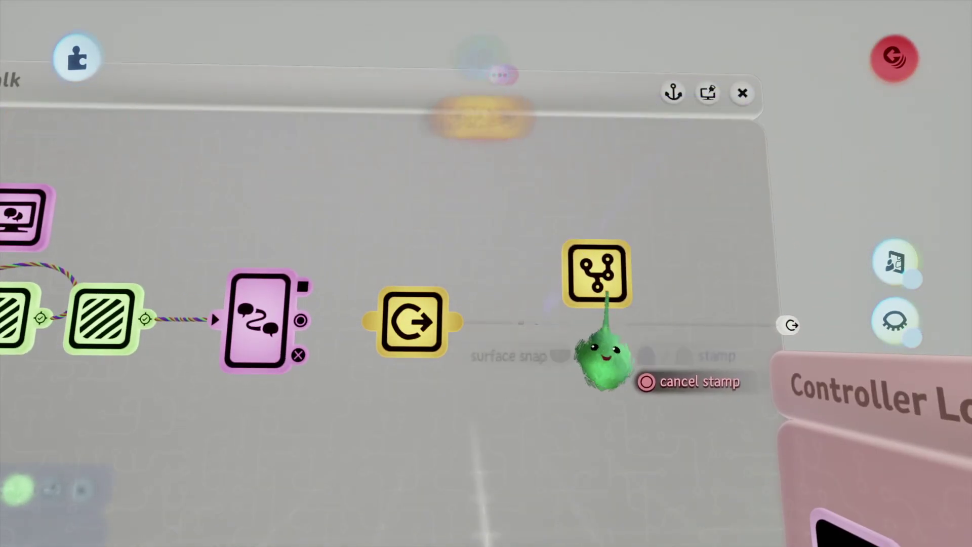
left_click(618, 328)
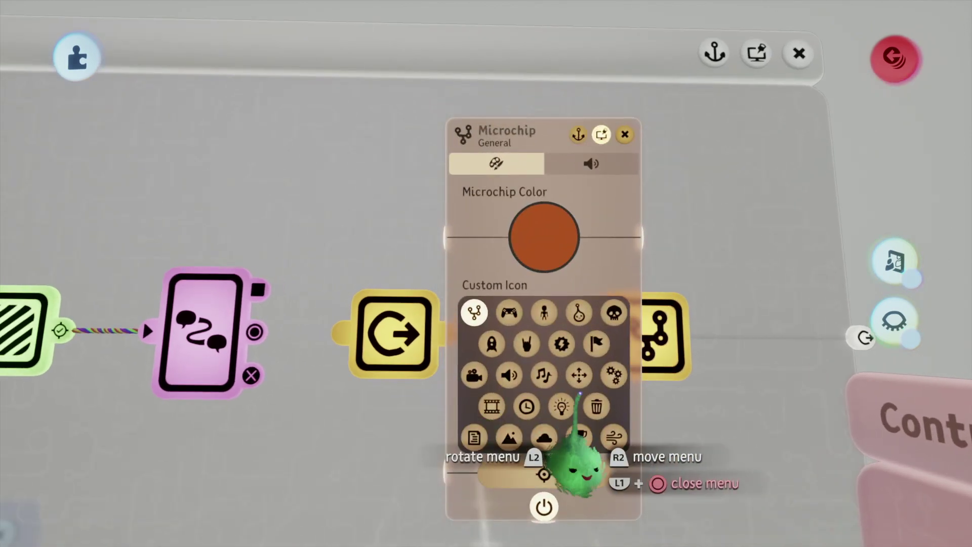
left_click(474, 437)
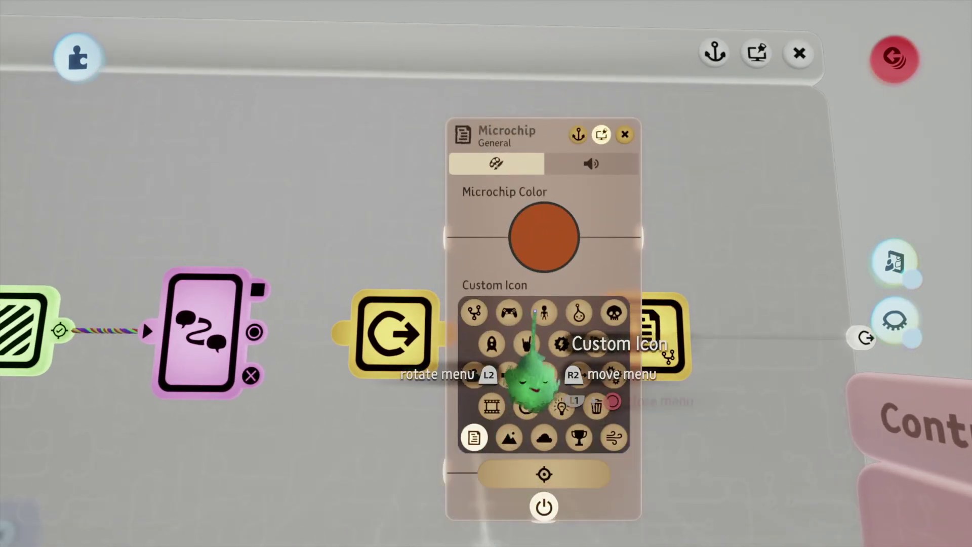
left_click(532, 228)
Step: Rename the new blue microchip as Text Active and open its canvas
left_click(510, 128)
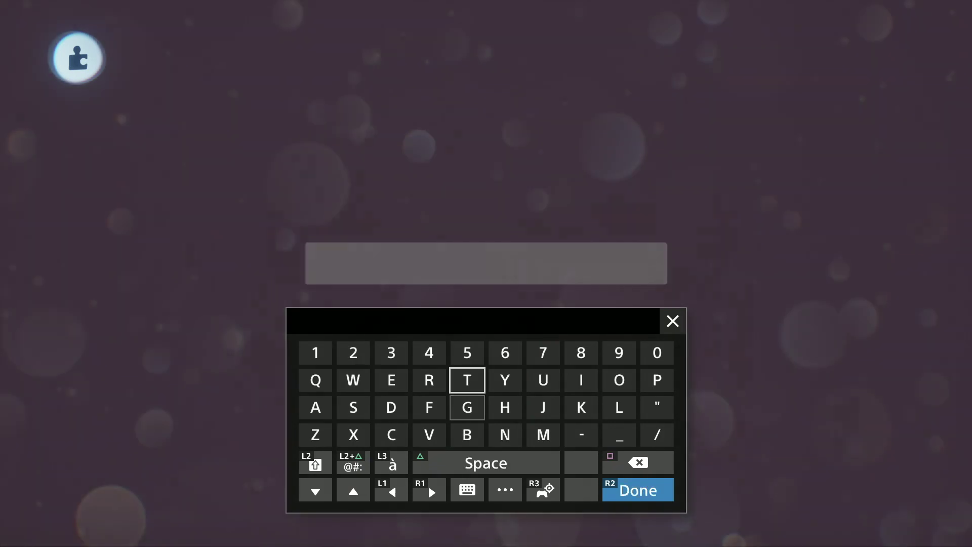
type("Text Ac")
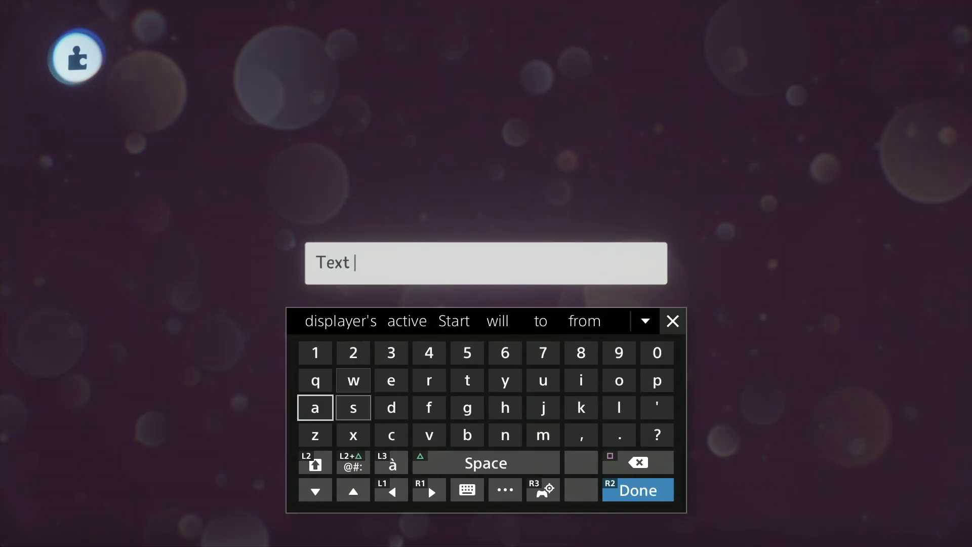
key("Up")
key("Up")
key("Up")
key("Up")
key("Right")
key("Right")
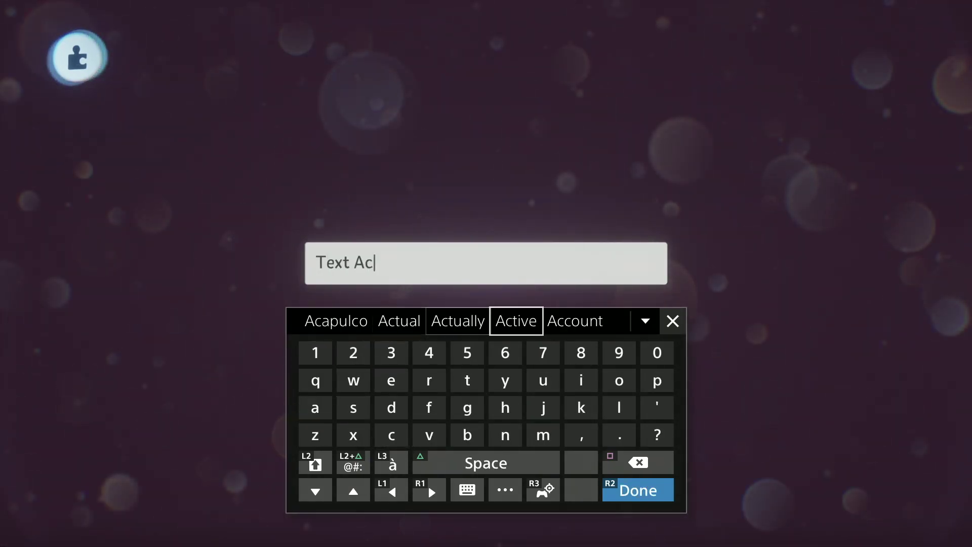
key("Return")
key("Return")
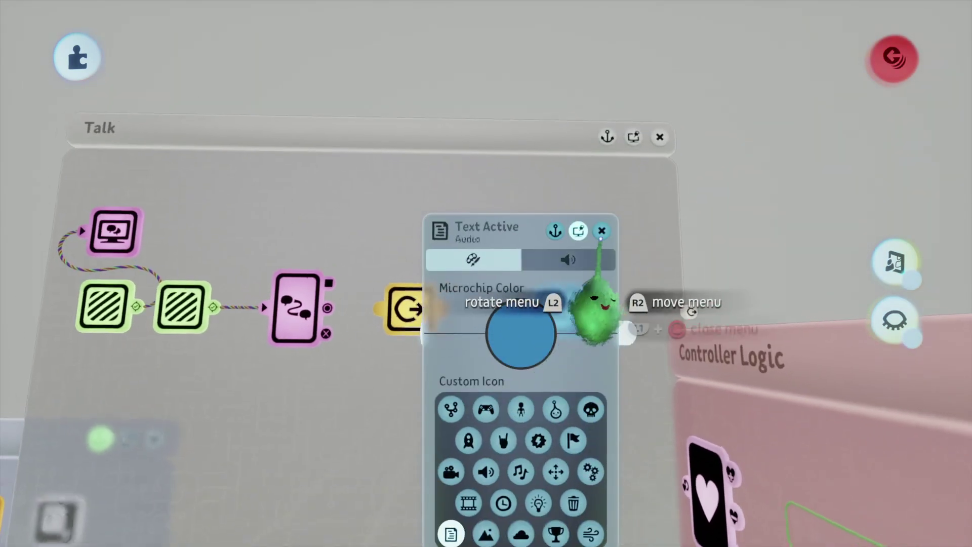
left_click(601, 227)
left_click(559, 332)
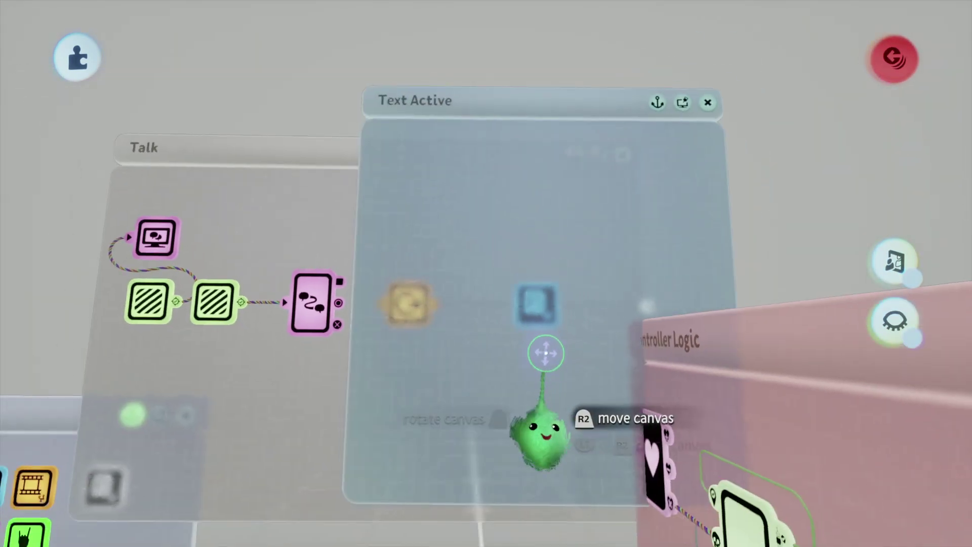
Step: Place a Keyframe gadget on the Text Active microchip's canvas
left_click_drag(545, 352, 760, 121)
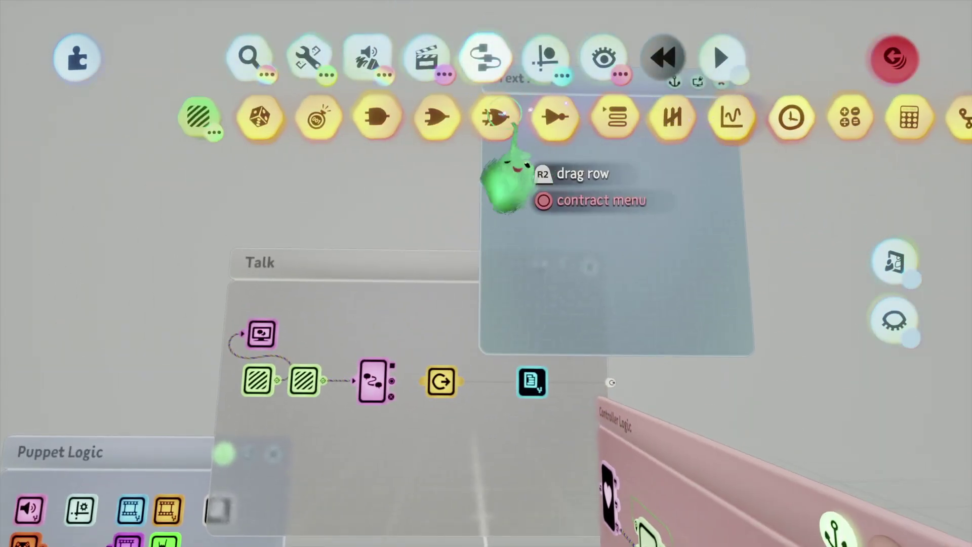
left_click_drag(509, 123, 642, 120)
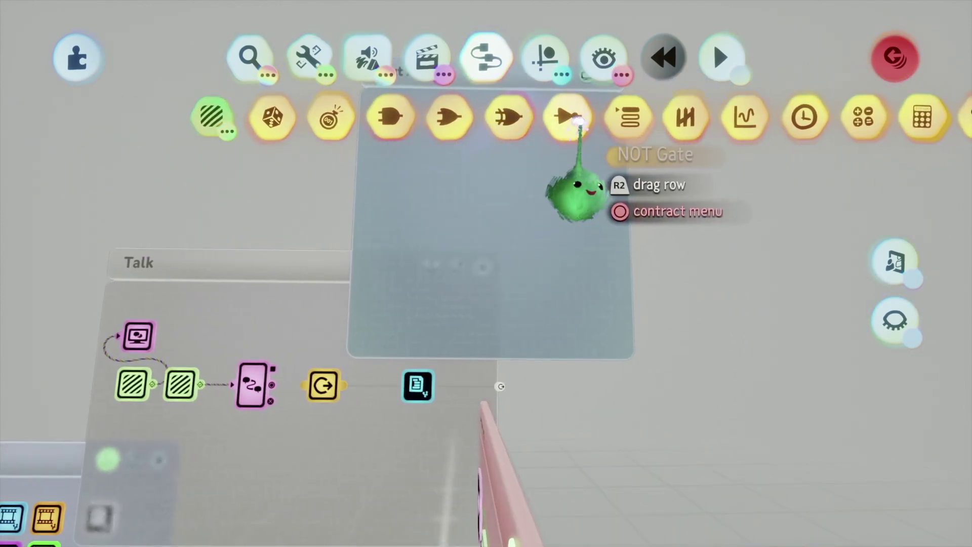
left_click(572, 117)
key("Escape")
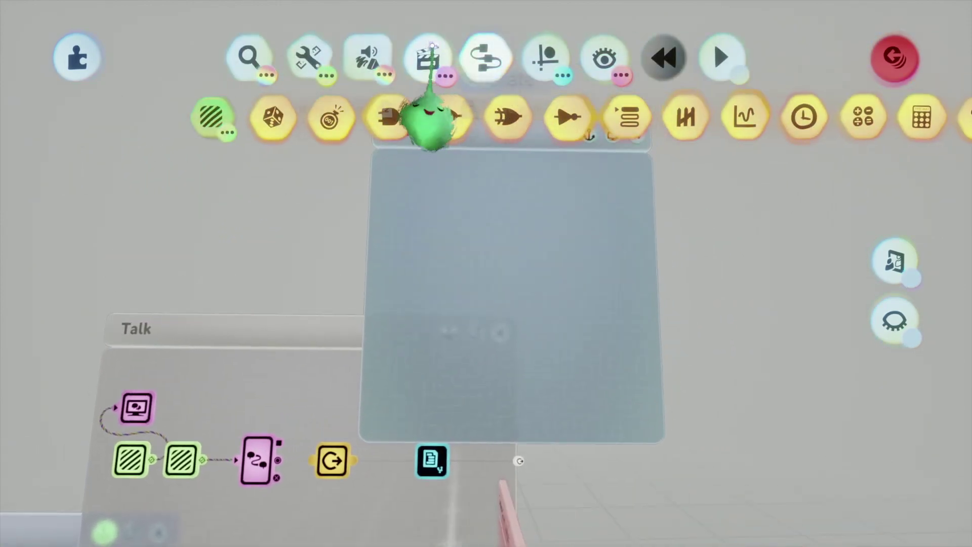
left_click(427, 60)
left_click(431, 111)
left_click(513, 200)
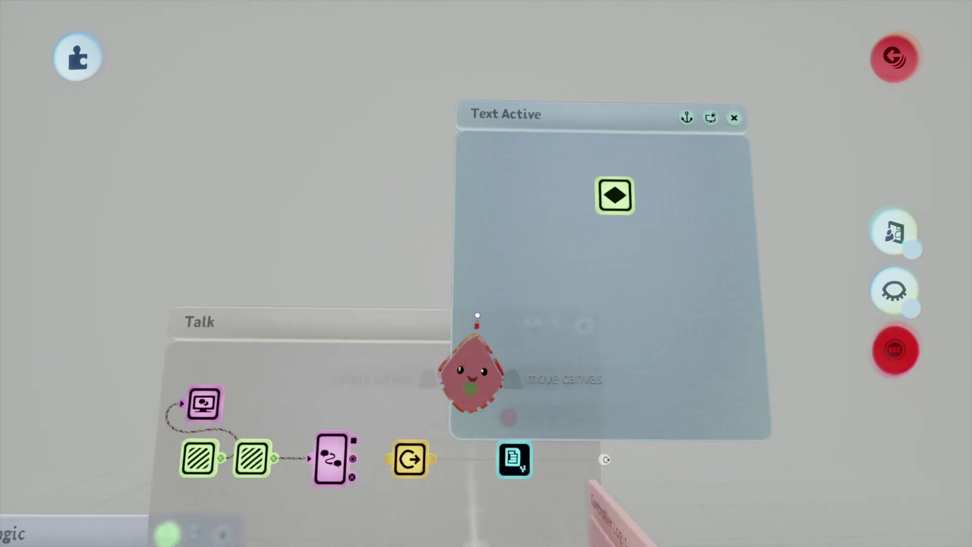
Step: Record the first Trigger Zone as powered off in the Keyframe and finish the recording
left_click(356, 361)
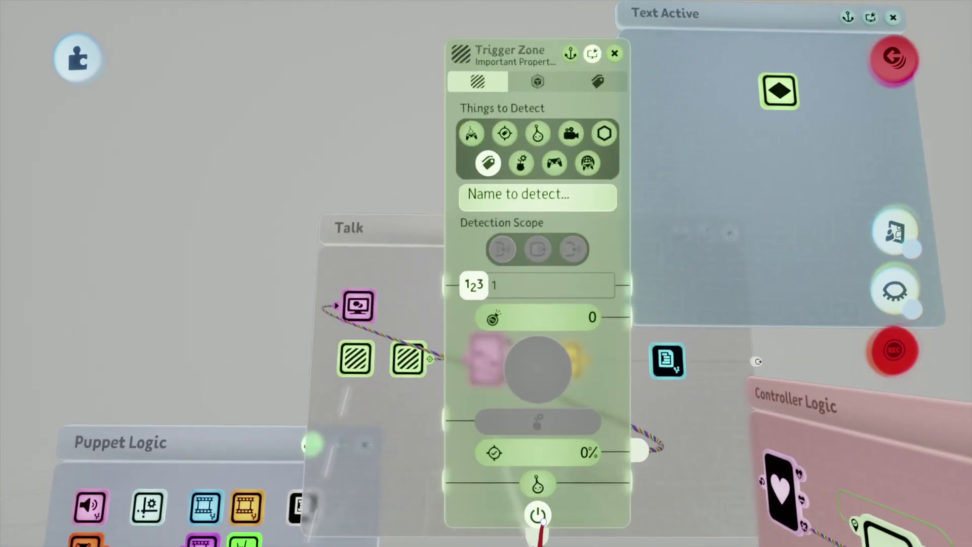
scroll(547, 503, "up", 2)
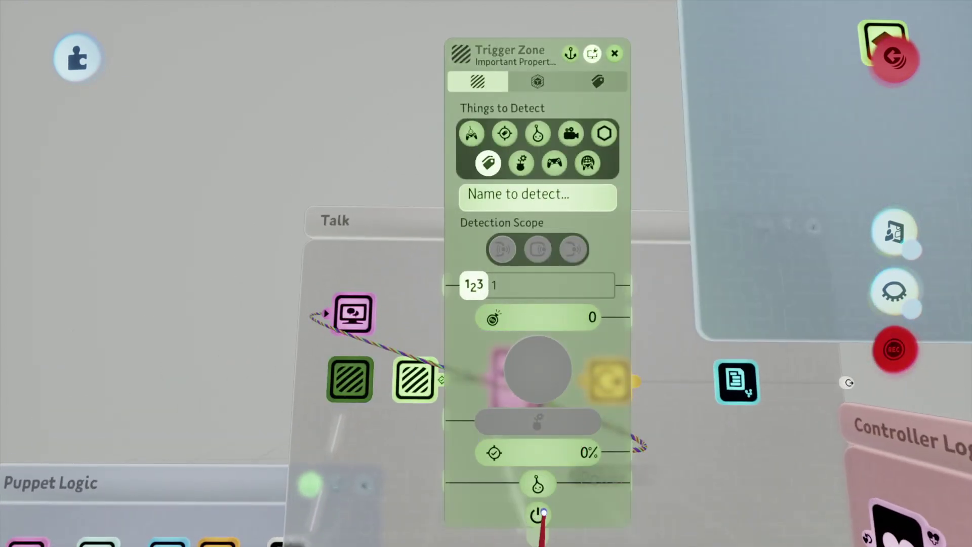
left_click_drag(556, 229, 504, 408)
scroll(532, 304, "up", 3)
left_click(562, 228)
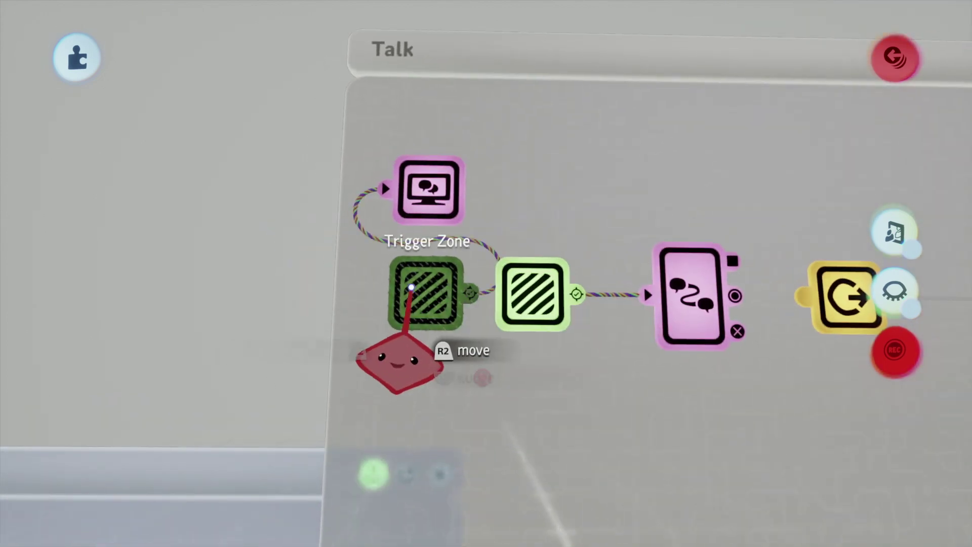
left_click(909, 367)
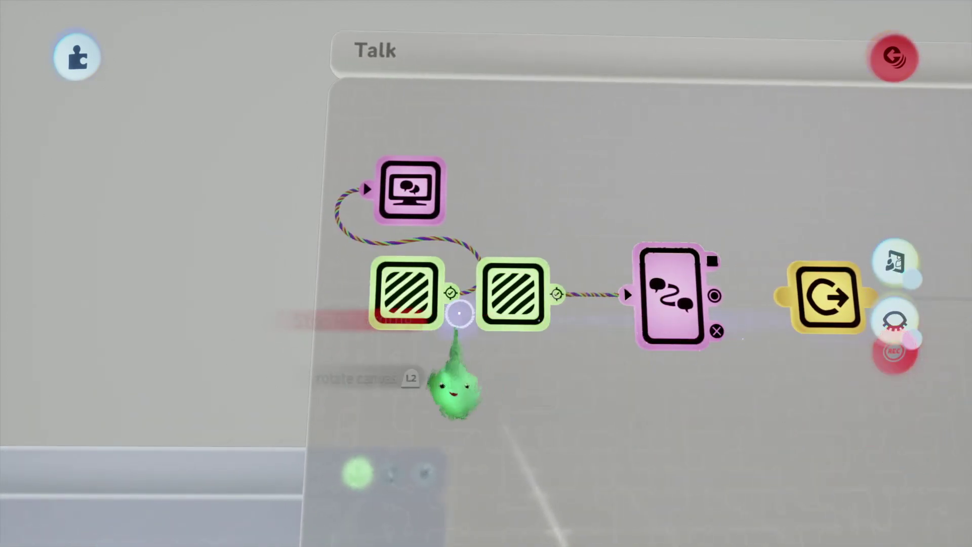
Step: Wire the first Trigger Zone's Detected output to the second Trigger Zone's power input
left_click(451, 293)
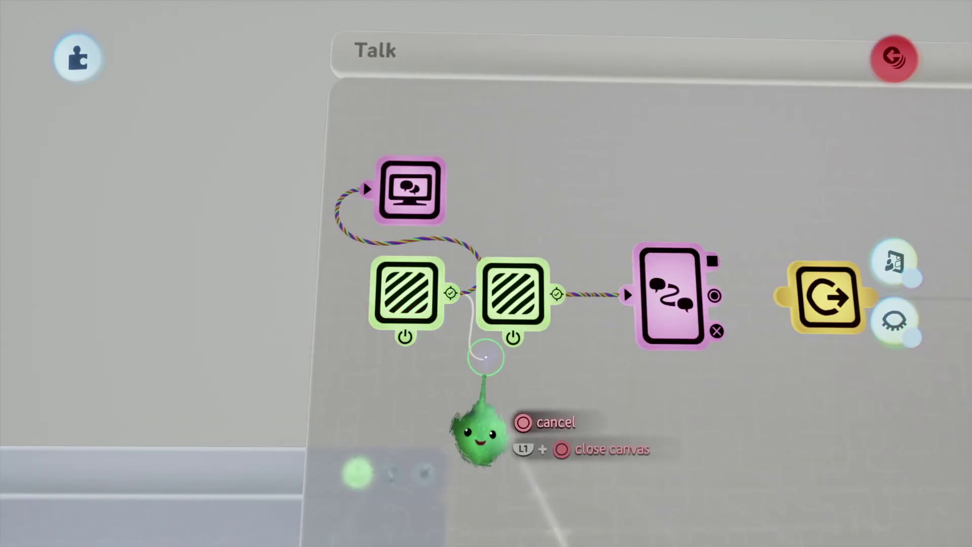
left_click(512, 338)
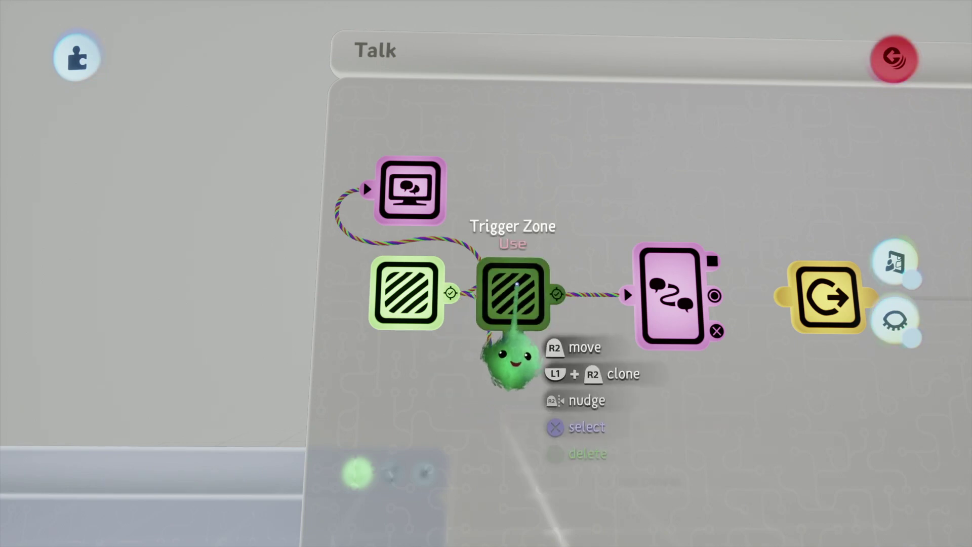
scroll(516, 285, "down", 3)
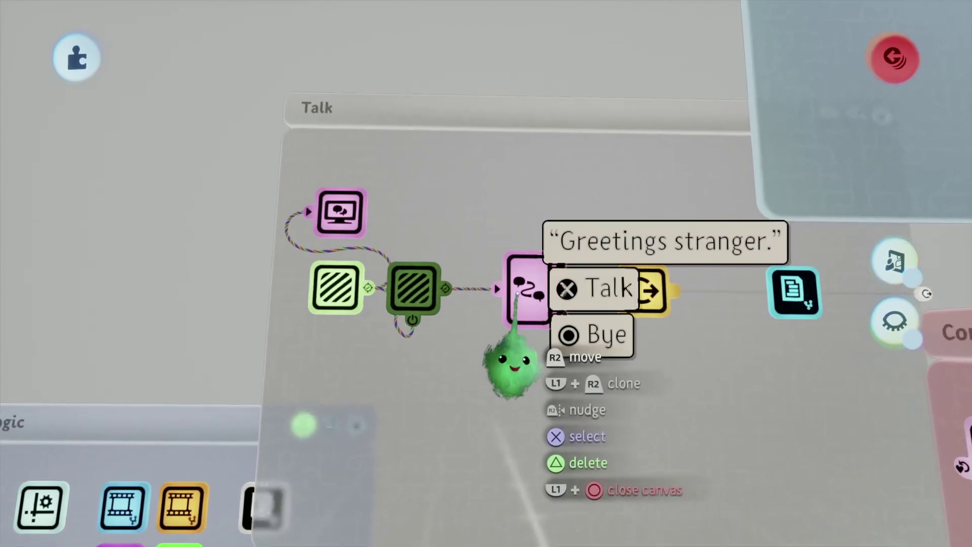
Step: Review the Keyframe's recorded Trigger Zone change and inspect the Keyframe's settings
middle_click_drag(516, 292, 373, 352)
scroll(479, 421, "up", 2)
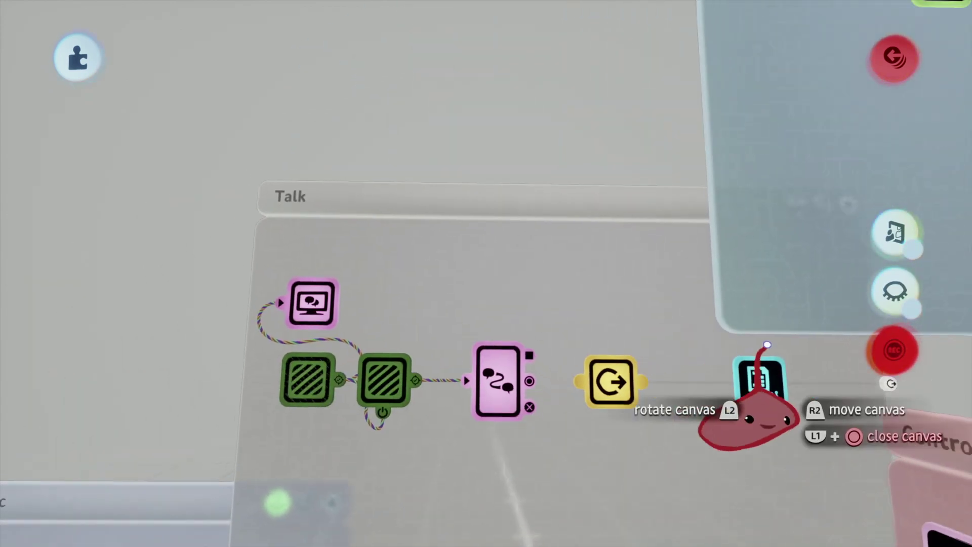
left_click(893, 350)
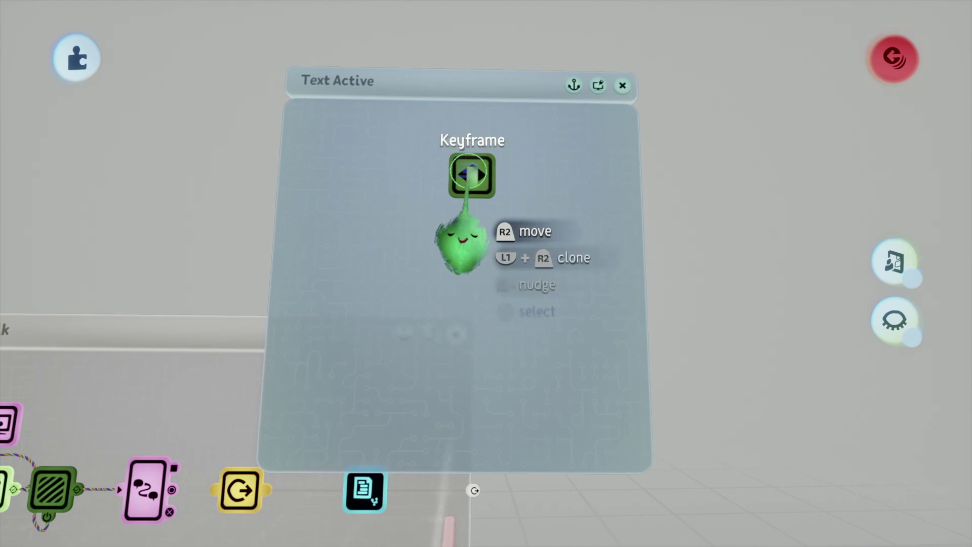
left_click(468, 175)
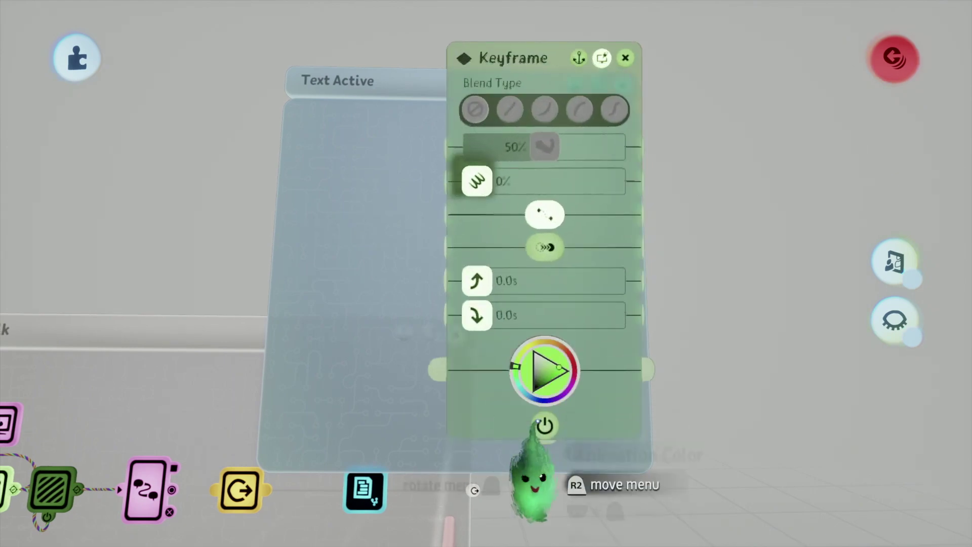
left_click(625, 58)
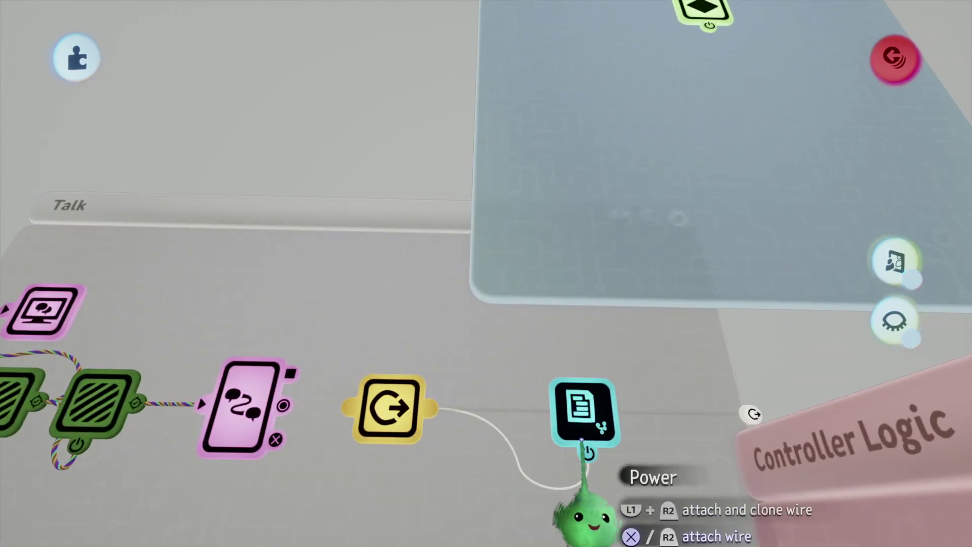
Step: Wire the Node's output to the Text Active microchip's power, and the Dialogue Text Displayer's Text Active output to the Node's input
scroll(412, 395, "down", 3)
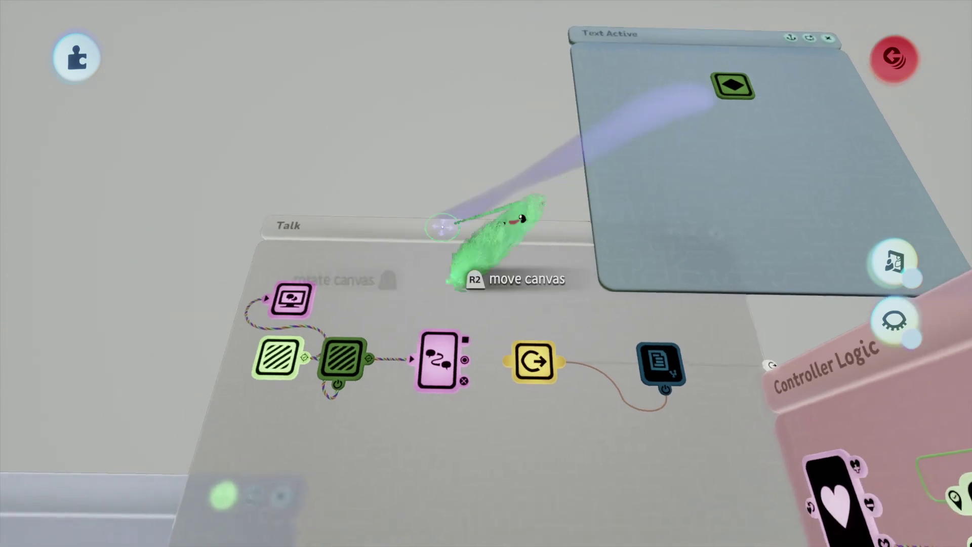
mouse_move(429, 371)
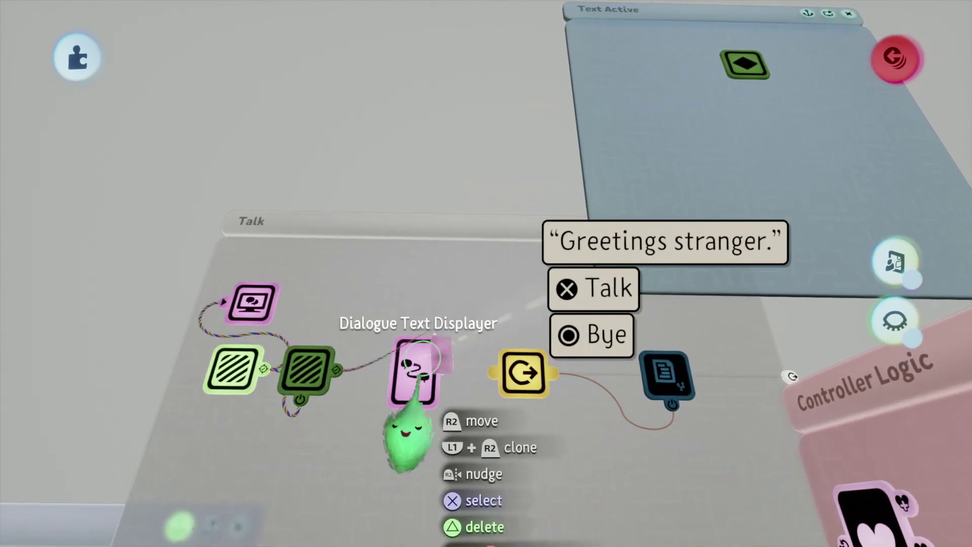
left_click(413, 440)
left_click(436, 201)
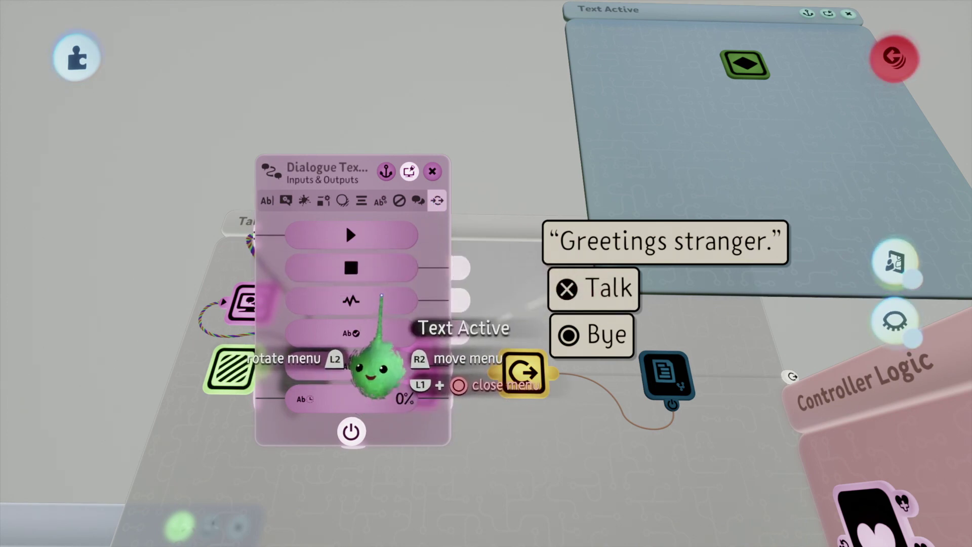
mouse_move(387, 298)
left_click(460, 300)
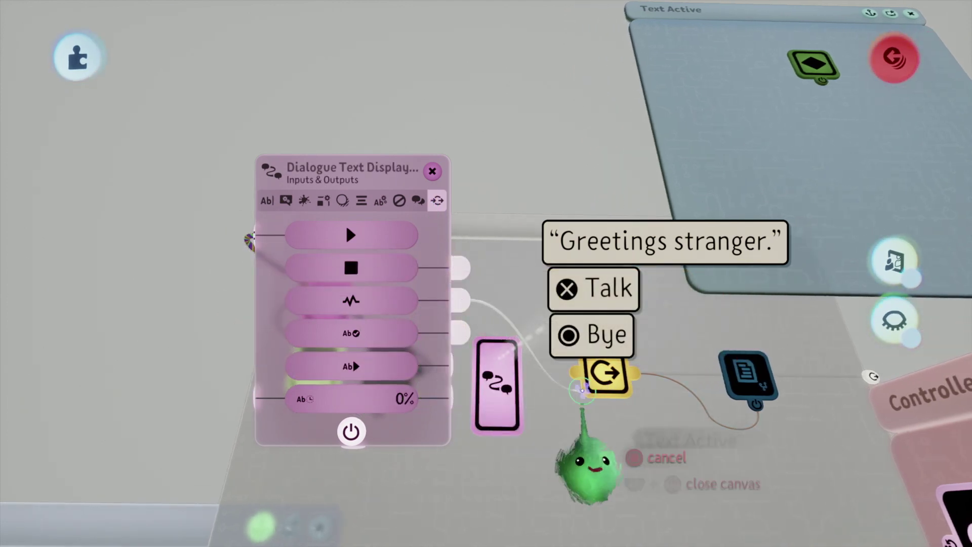
left_click(590, 384)
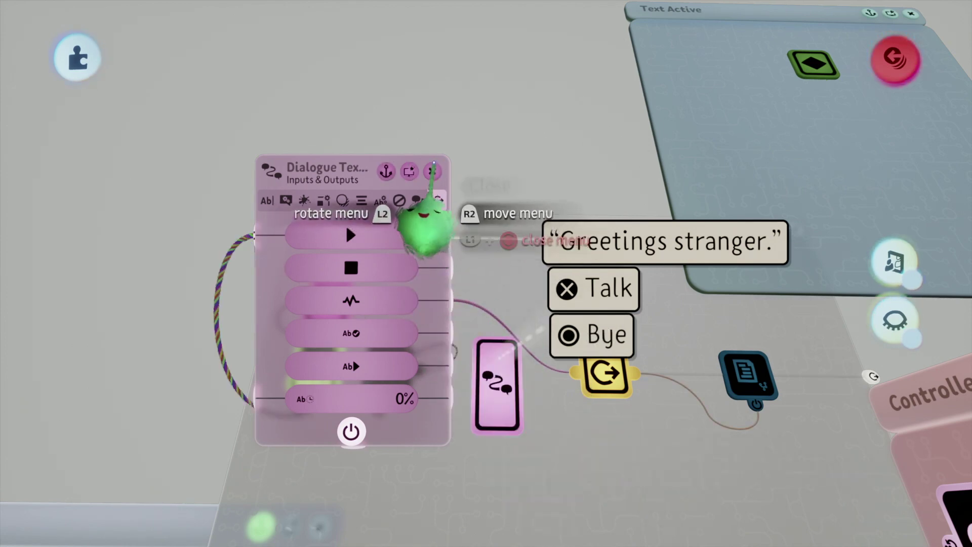
left_click(432, 172)
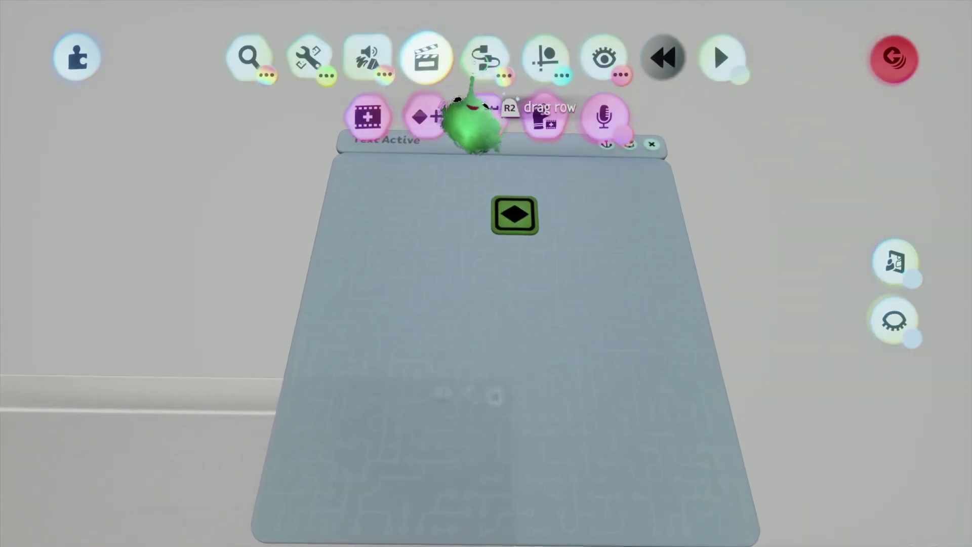
Step: Add a Tag gadget below the Keyframe in the Text Active microchip
left_click(478, 63)
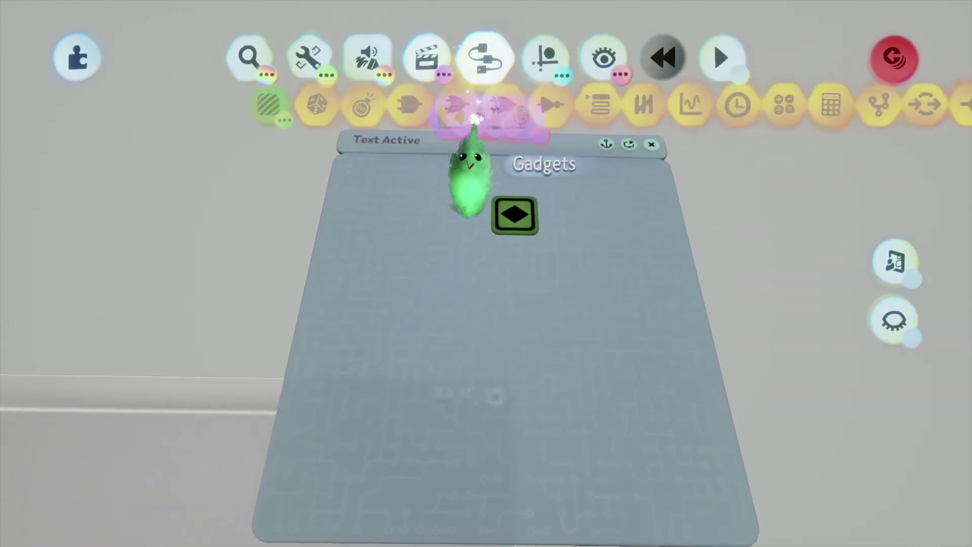
left_click_drag(354, 129, 271, 119)
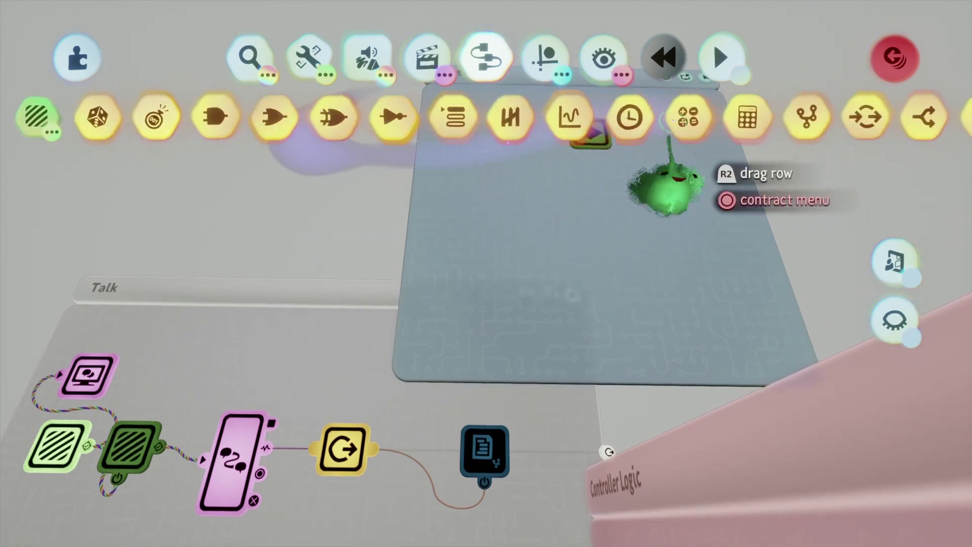
left_click_drag(669, 124, 417, 129)
left_click_drag(662, 109, 835, 109)
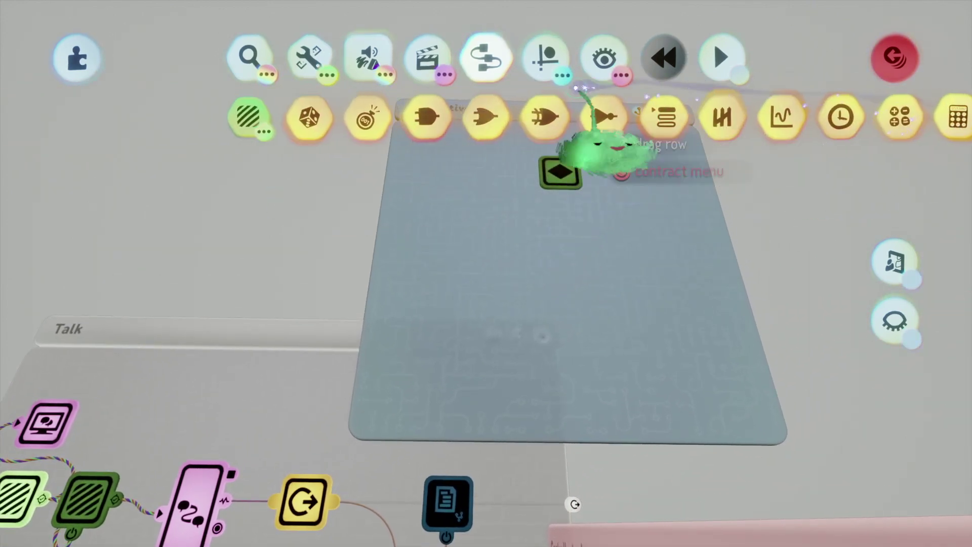
left_click(257, 122)
left_click(89, 115)
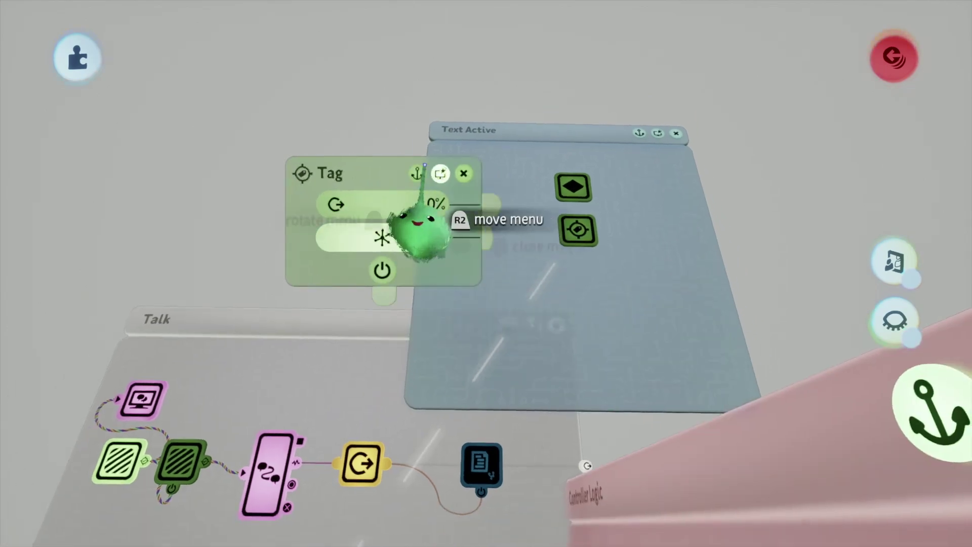
Step: Rename the Tag as Player Tela
left_click(384, 237)
key("Left")
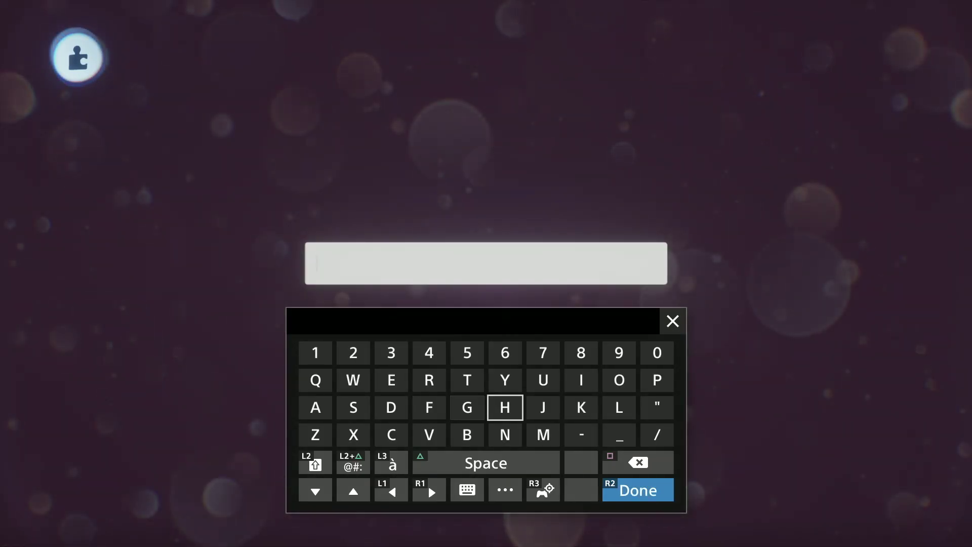
type("Pl")
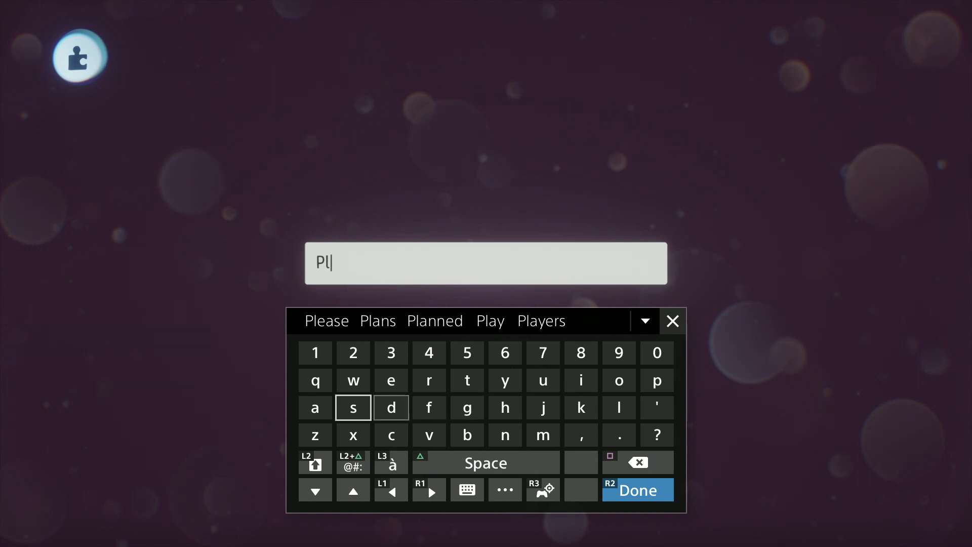
type("ay")
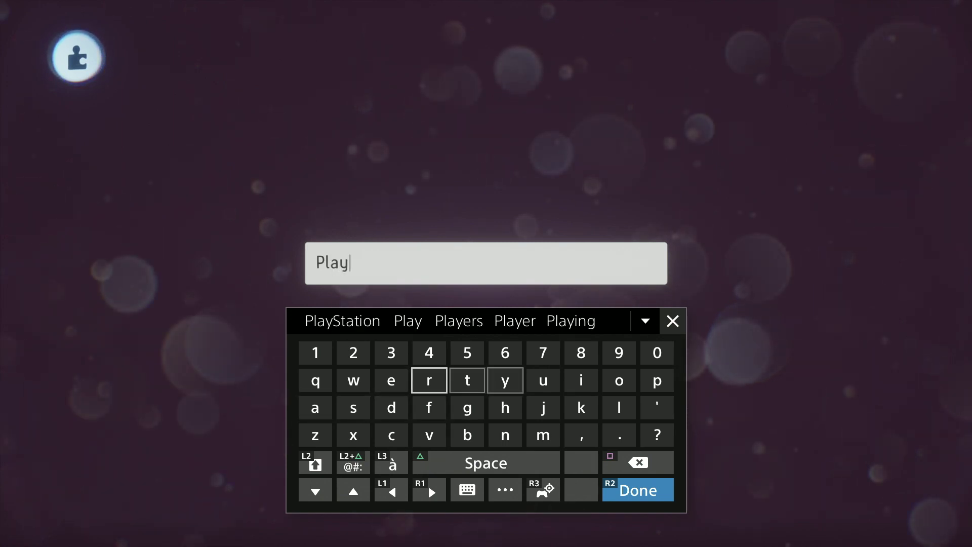
type("er ")
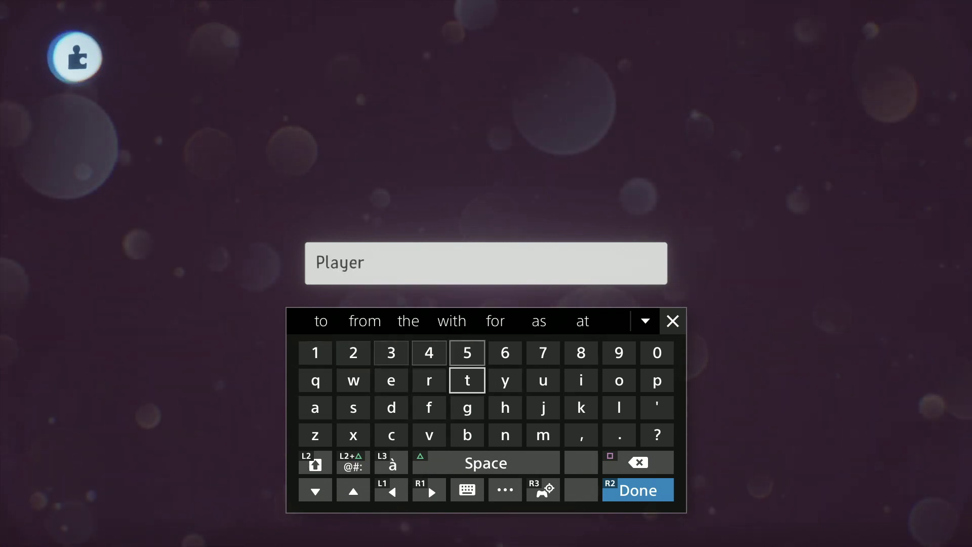
type("Te")
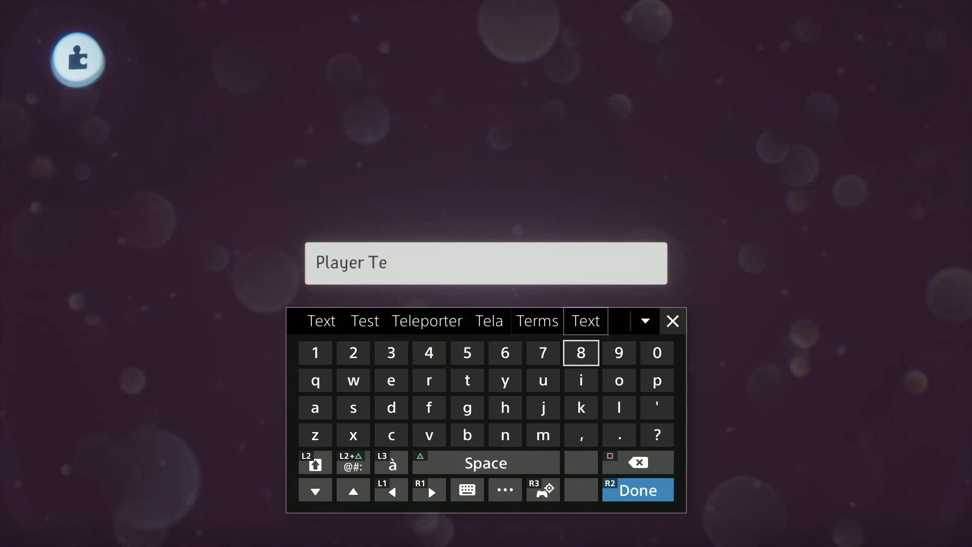
type("le")
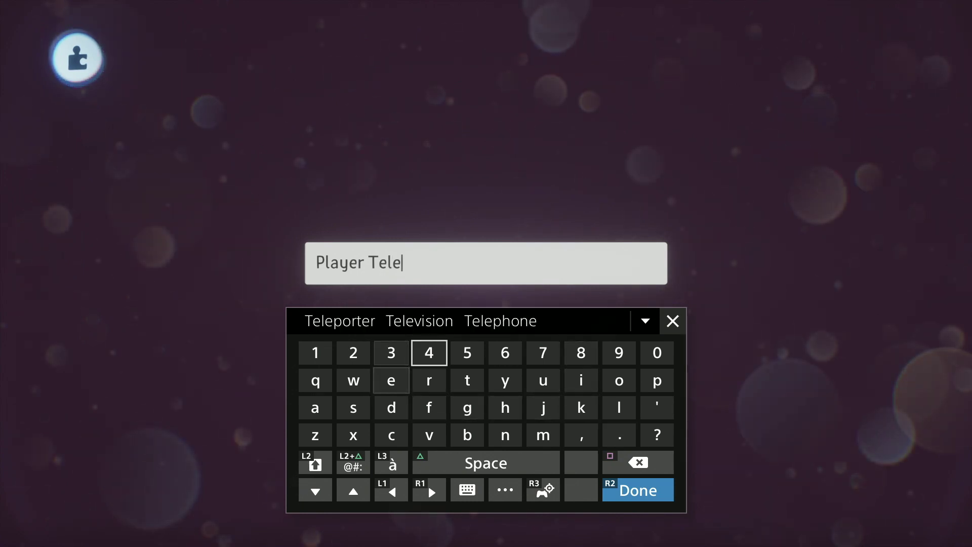
key("BackSpace")
type("a")
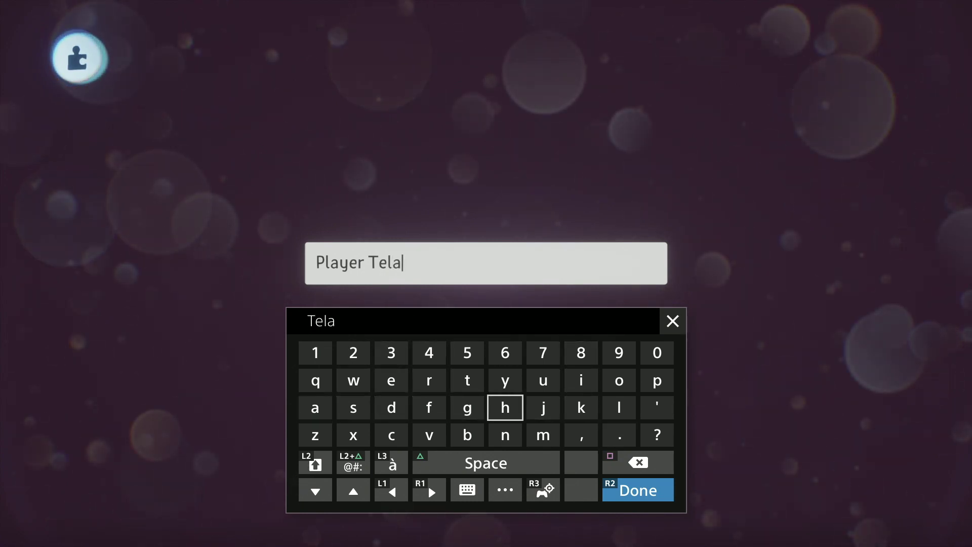
key("Return")
Step: Position the Player Tela Tag in front of the dark blue puppet using Guides and Grid Snap, and close its settings
middle_click_drag(453, 273, 569, 65)
left_click(556, 64)
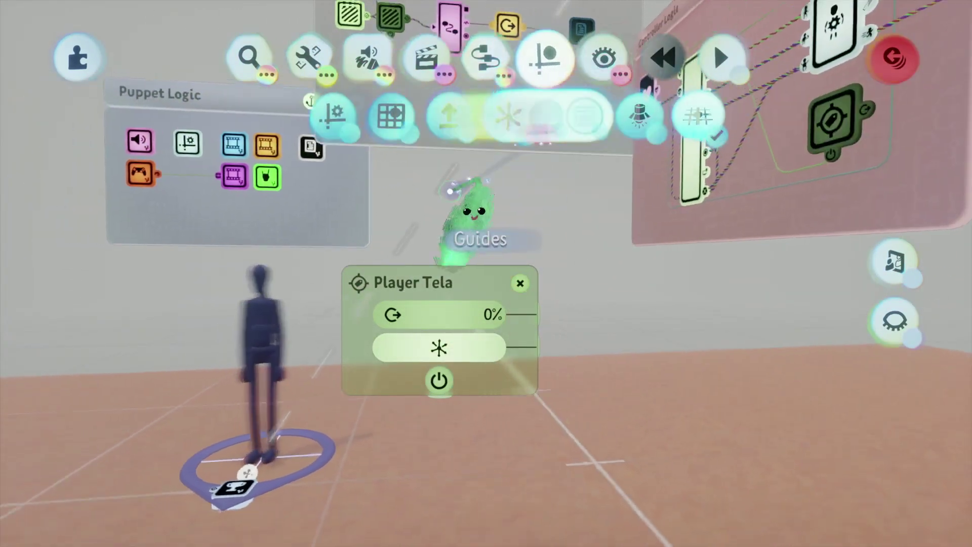
mouse_move(309, 413)
left_click_drag(310, 412, 314, 278)
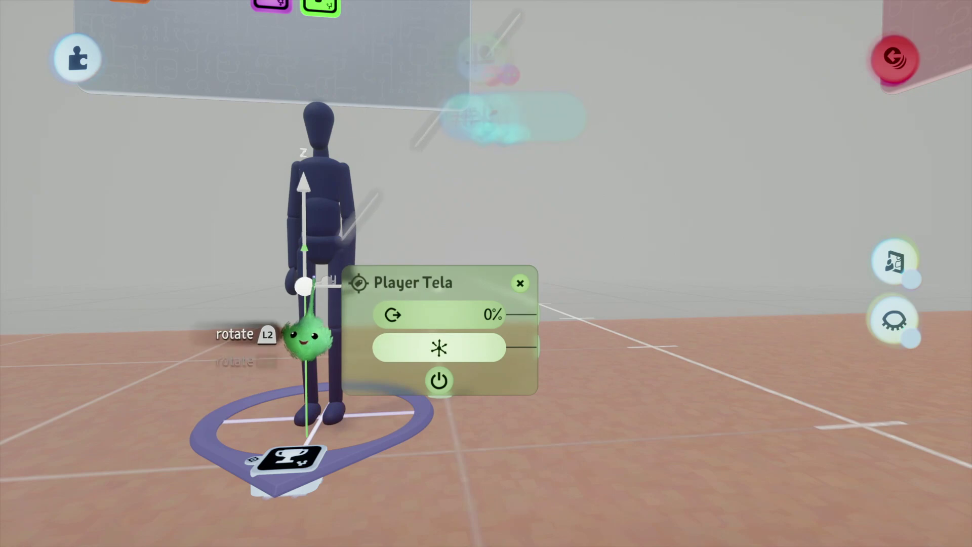
middle_click_drag(363, 205, 391, 126)
left_click(390, 119)
left_click_drag(413, 289, 609, 287)
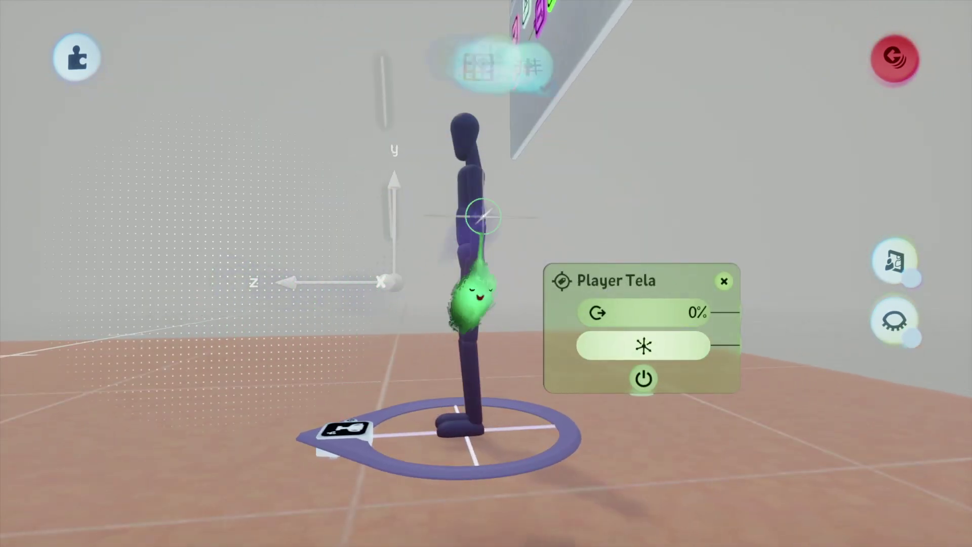
middle_click_drag(484, 217, 474, 152)
left_click_drag(276, 284, 356, 287)
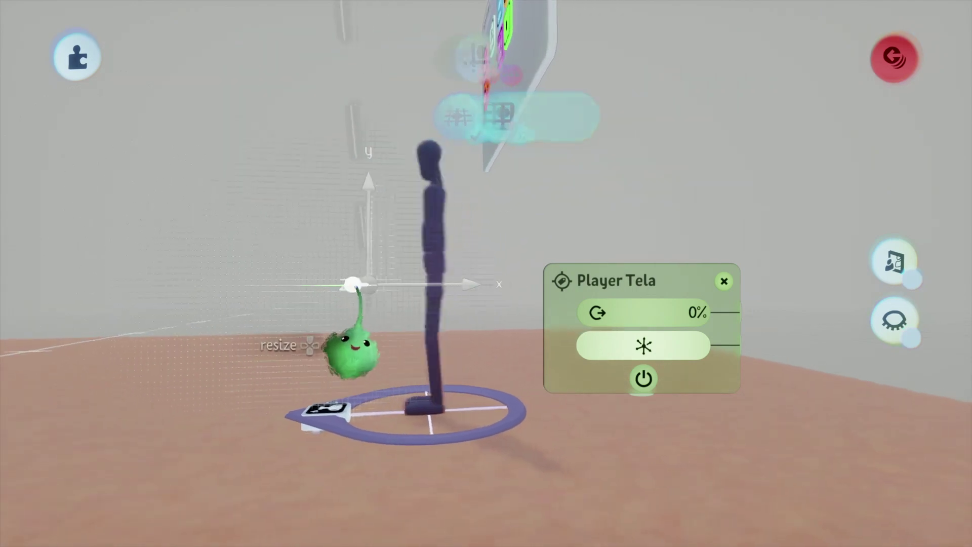
middle_click_drag(552, 292, 545, 142)
left_click(582, 117)
middle_click_drag(406, 325, 471, 211)
left_click(699, 281)
Step: Add a Teleporter gadget to the teal puppet's Puppet Logic microchip and turn on its orientation option
left_click(491, 57)
left_click_drag(508, 97, 220, 91)
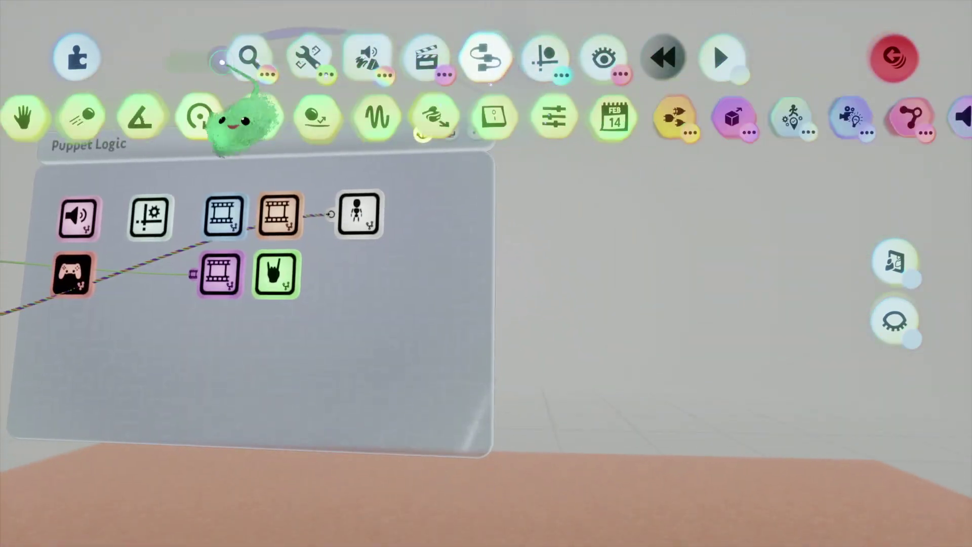
left_click(559, 118)
left_click(494, 117)
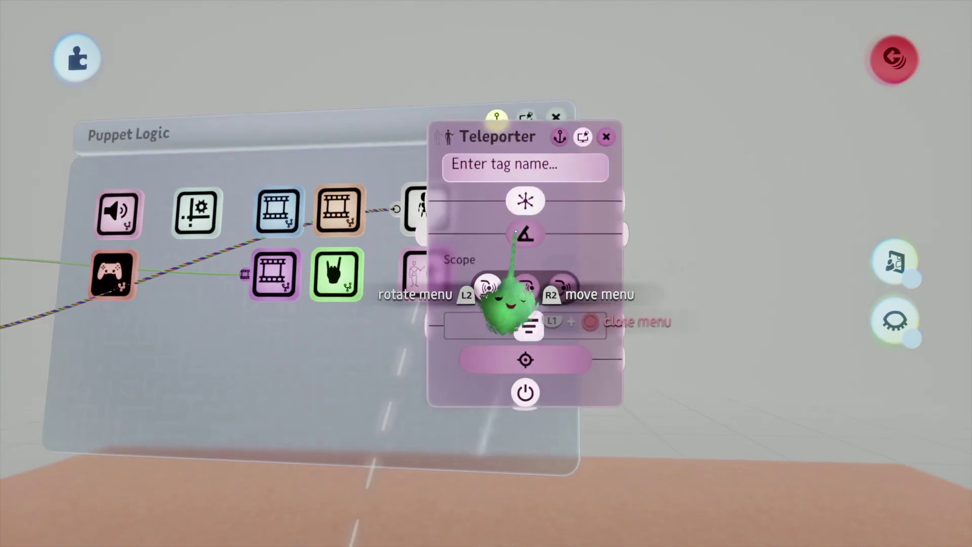
left_click(524, 236)
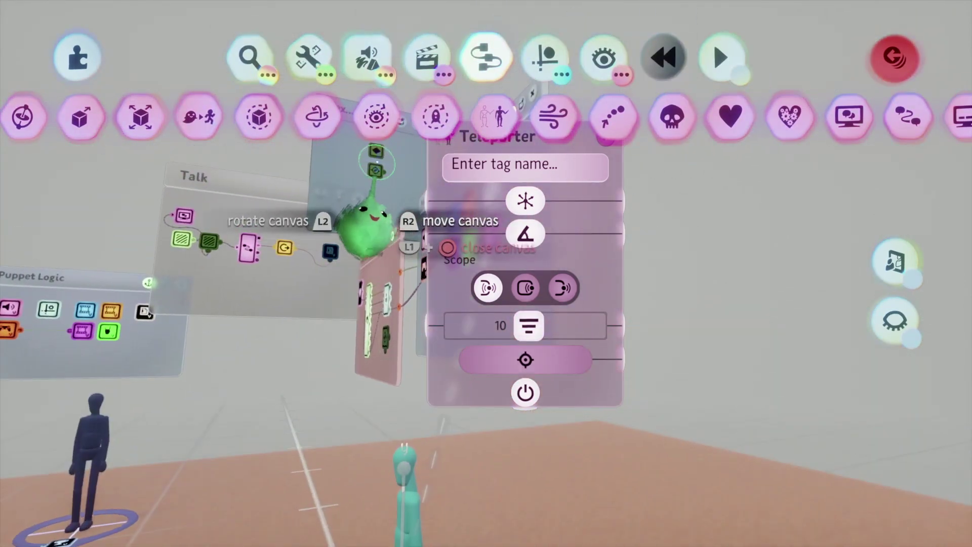
Step: Set the Teleporter's tag name to Player Tela and close its settings
left_click(507, 164)
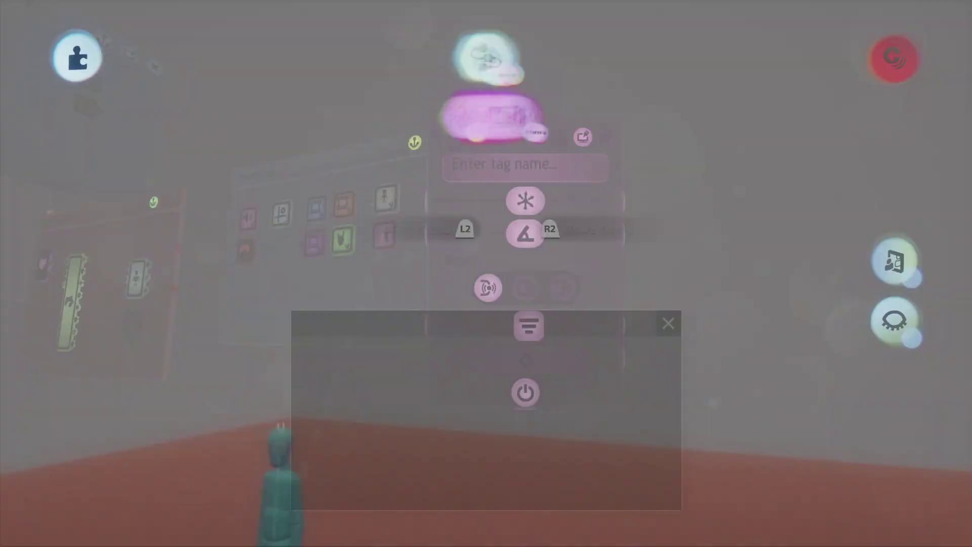
type("Pl")
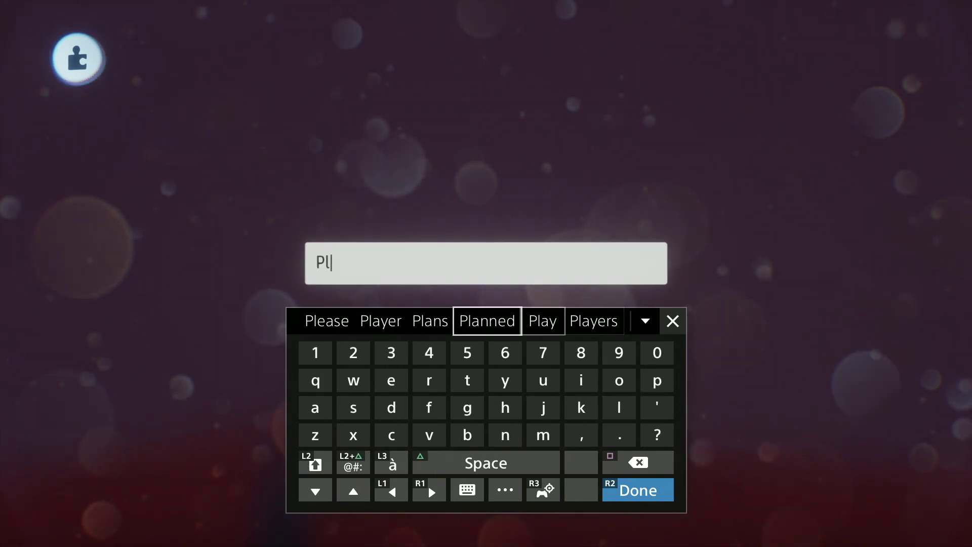
type("ayer Tela")
key("Return")
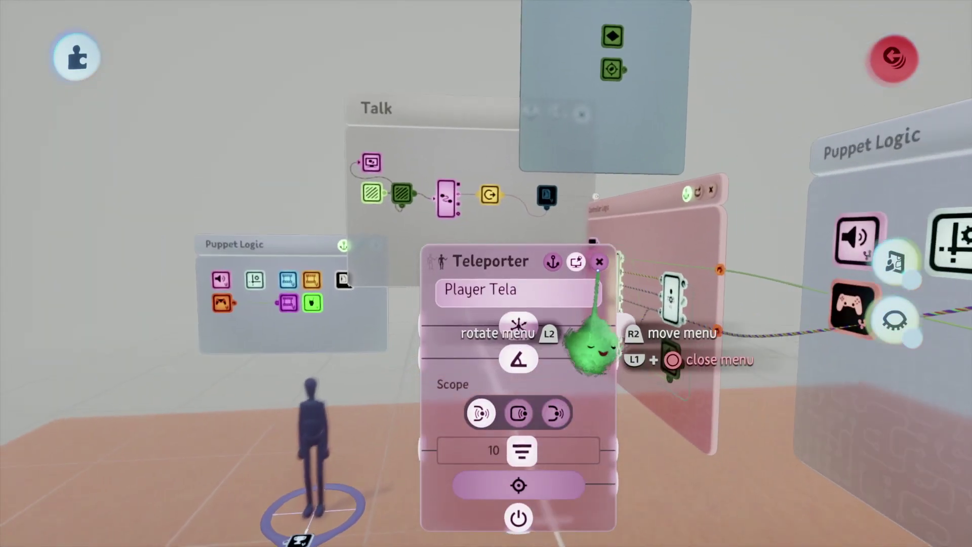
left_click(599, 262)
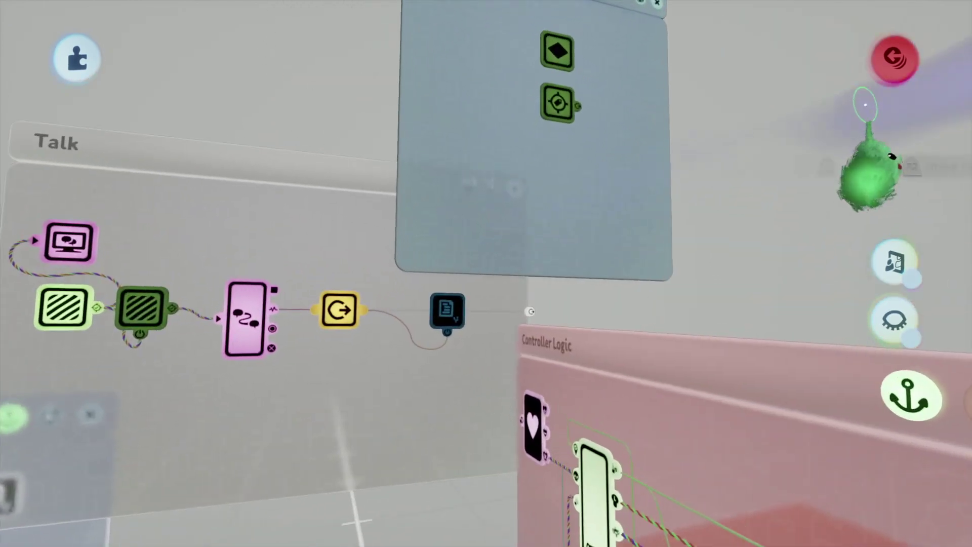
Step: Add a Camera gadget below the Tag in the Text Active microchip and set its transition type to the scissors (cut) option
left_click(894, 62)
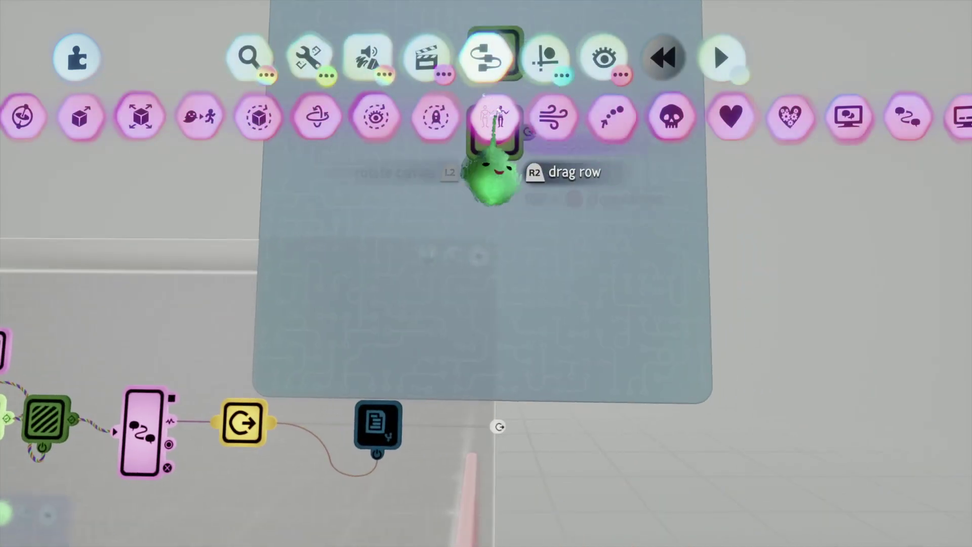
left_click_drag(552, 116, 245, 119)
left_click(498, 113)
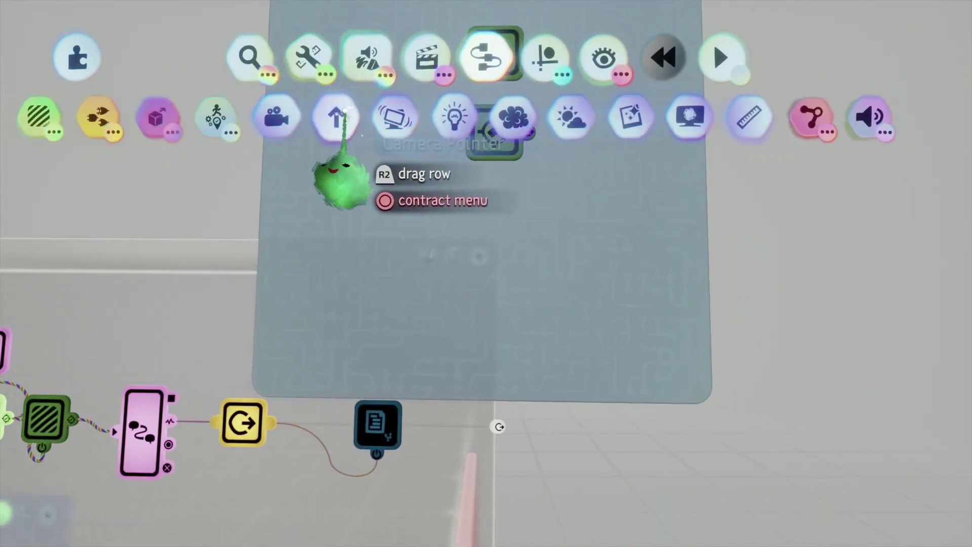
left_click(340, 175)
left_click(485, 224)
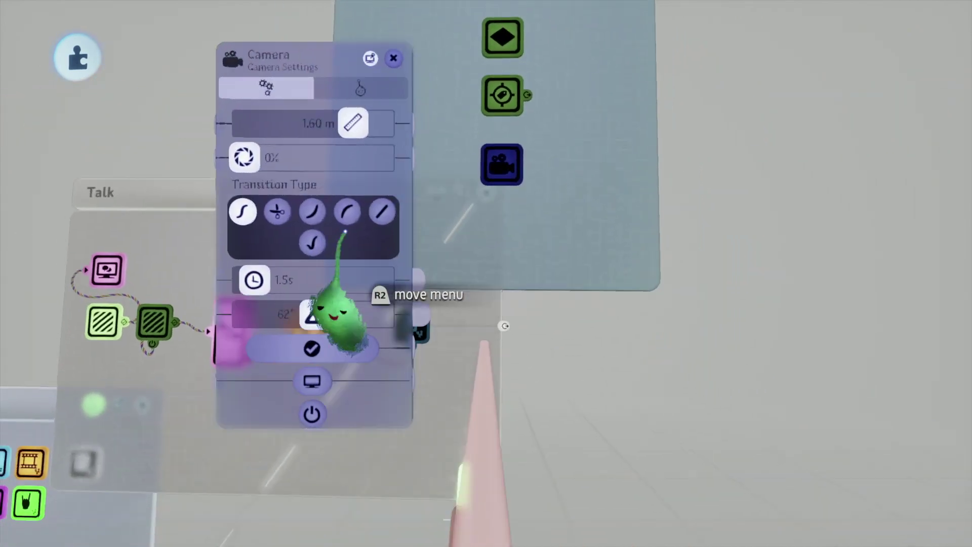
left_click(277, 212)
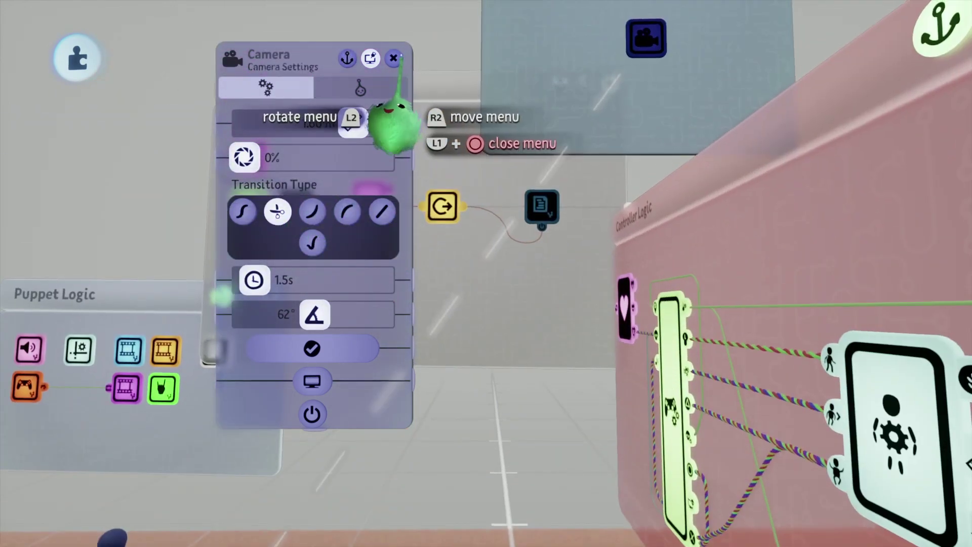
left_click(393, 59)
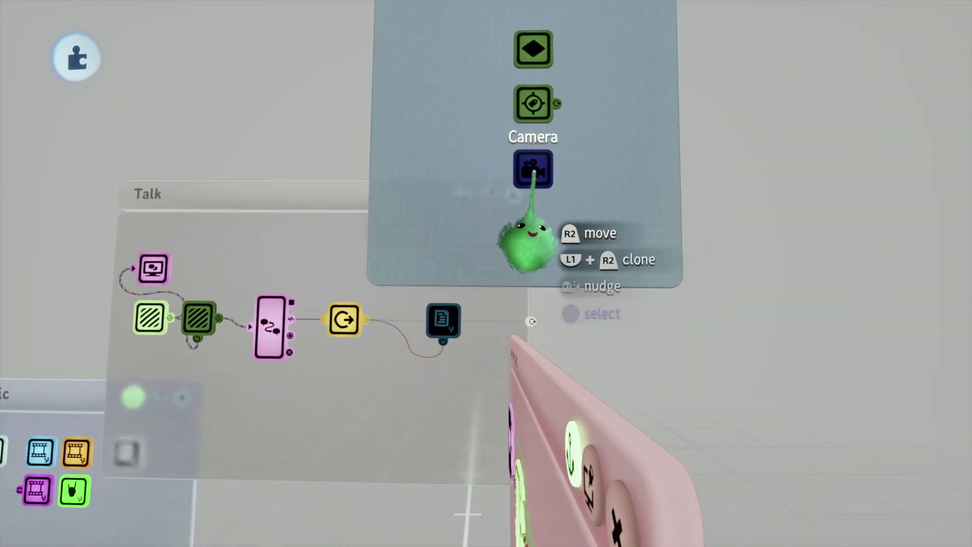
Step: Frame the dark blue puppet at full height in the Camera's view and exit the camera editor
left_click(537, 178)
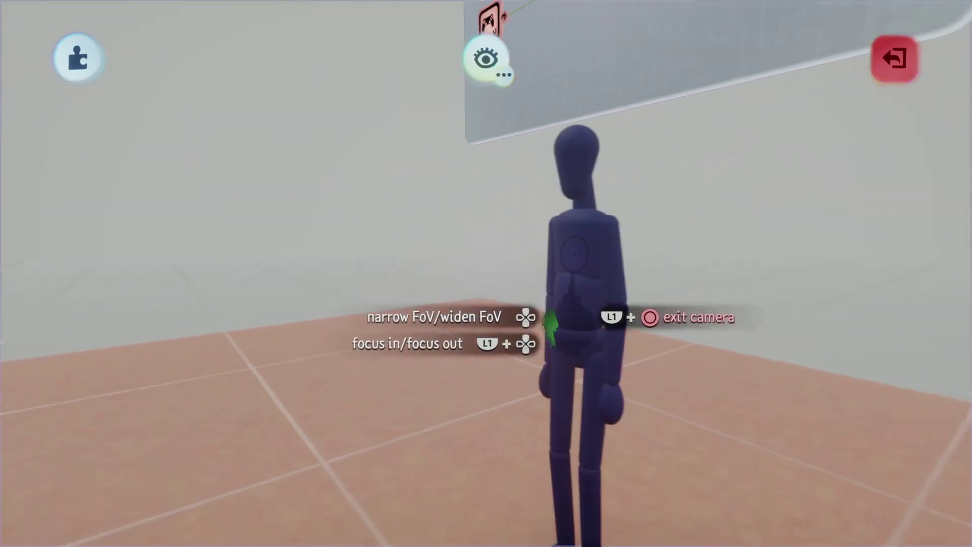
middle_click_drag(550, 324, 575, 303)
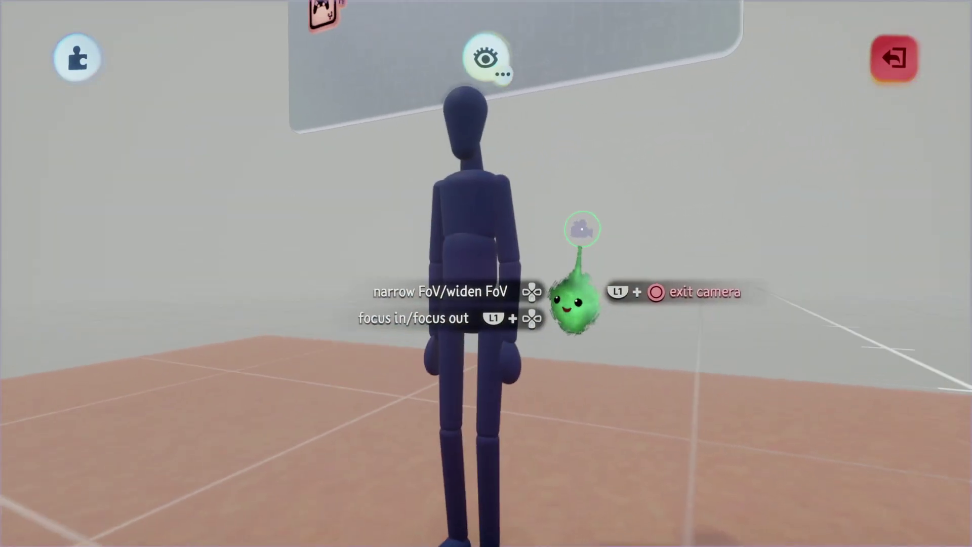
left_click(894, 58)
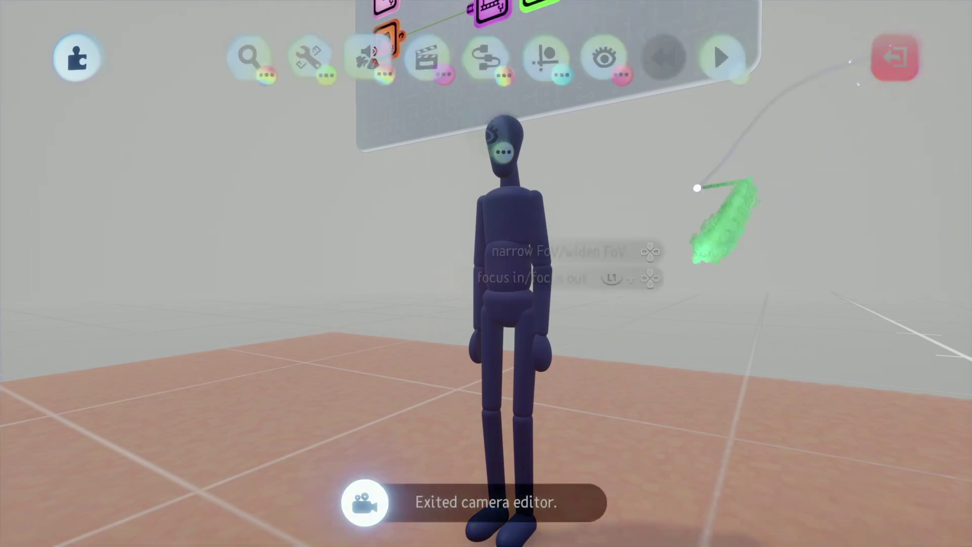
Step: Play-test the scene by walking the teal puppet up to the Talk prompt, and return to edit mode and rewind it
key("Escape")
left_click(347, 381)
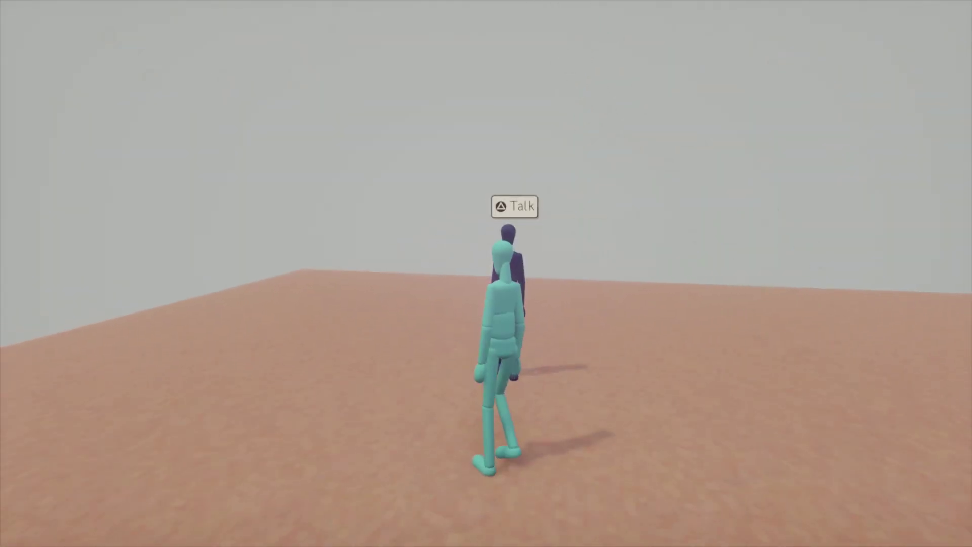
key("Escape")
left_click(314, 384)
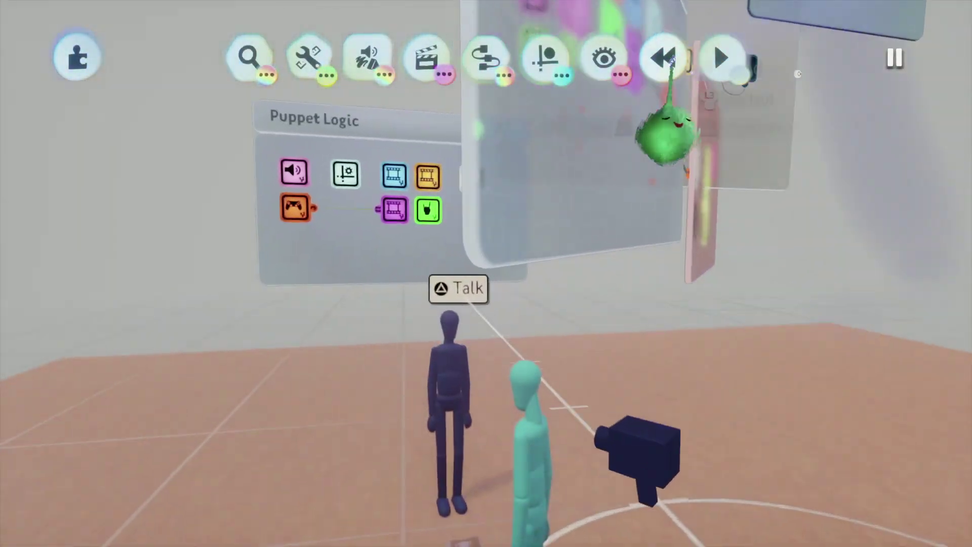
left_click(673, 61)
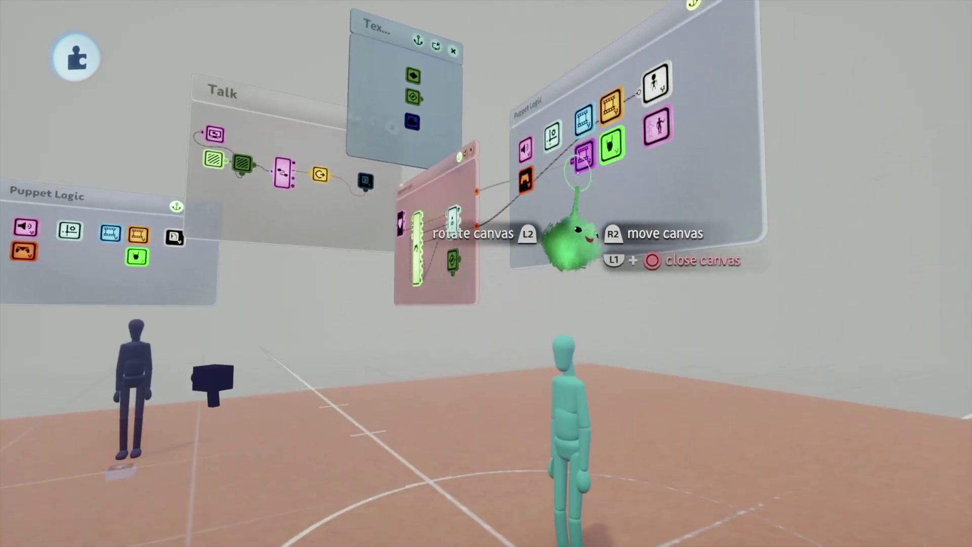
Step: Play-test talking to the dark blue puppet and return to edit mode while the dialogue is showing
key("Escape")
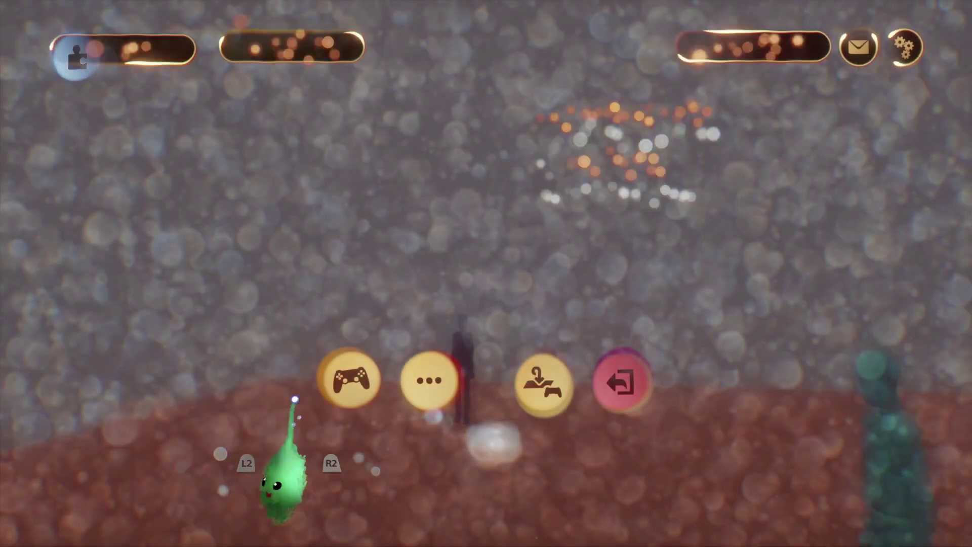
left_click(349, 390)
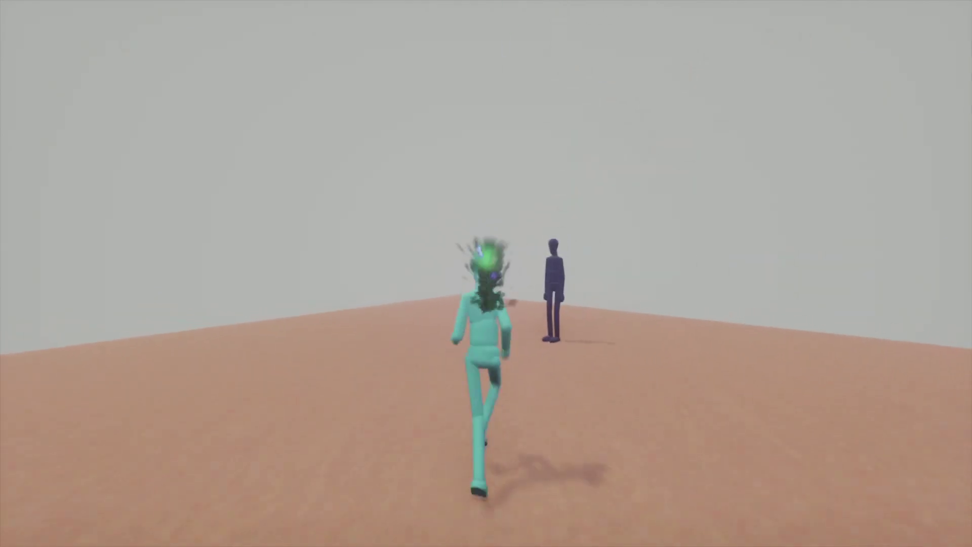
key("triangle")
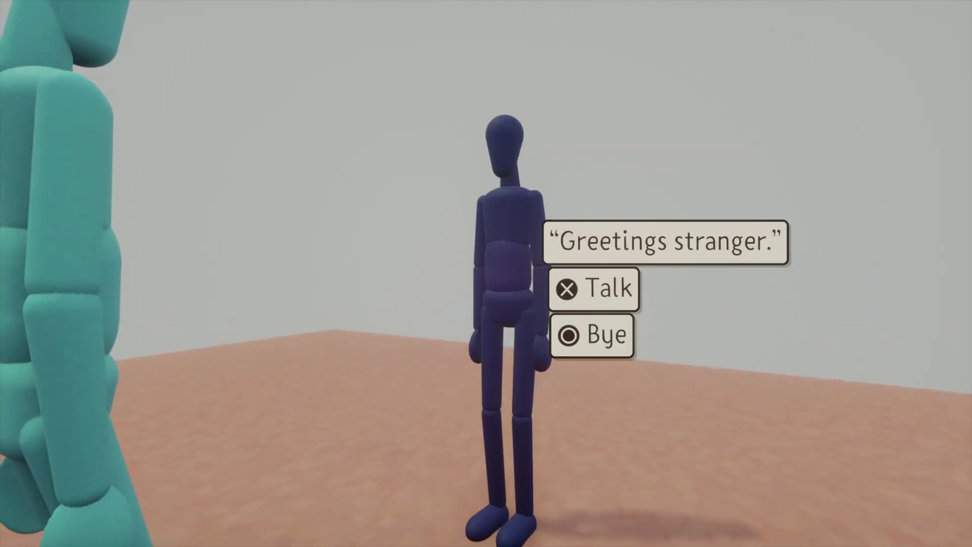
key("Escape")
left_click(315, 379)
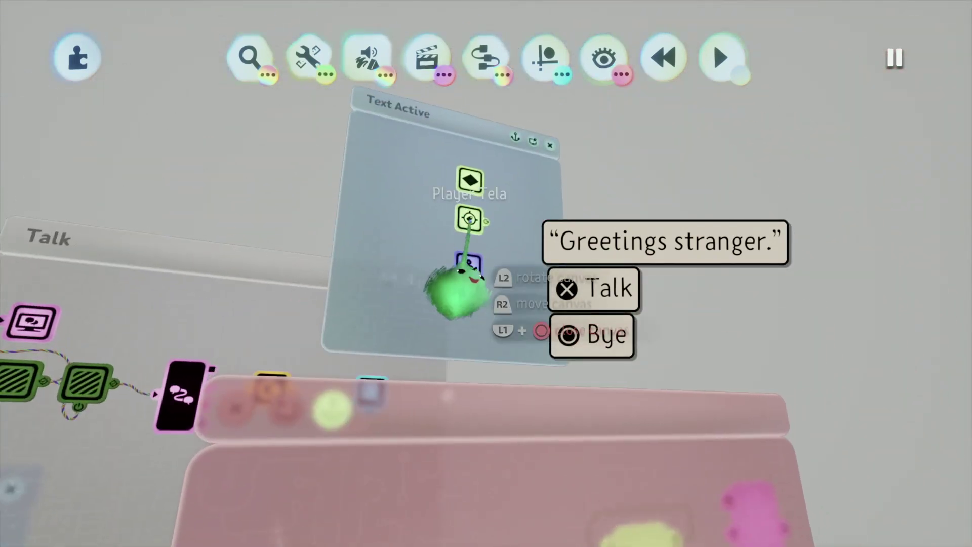
Step: Reposition the Player Tela Tag in front of the dark blue puppet using Guides, and close its settings
left_click(469, 220)
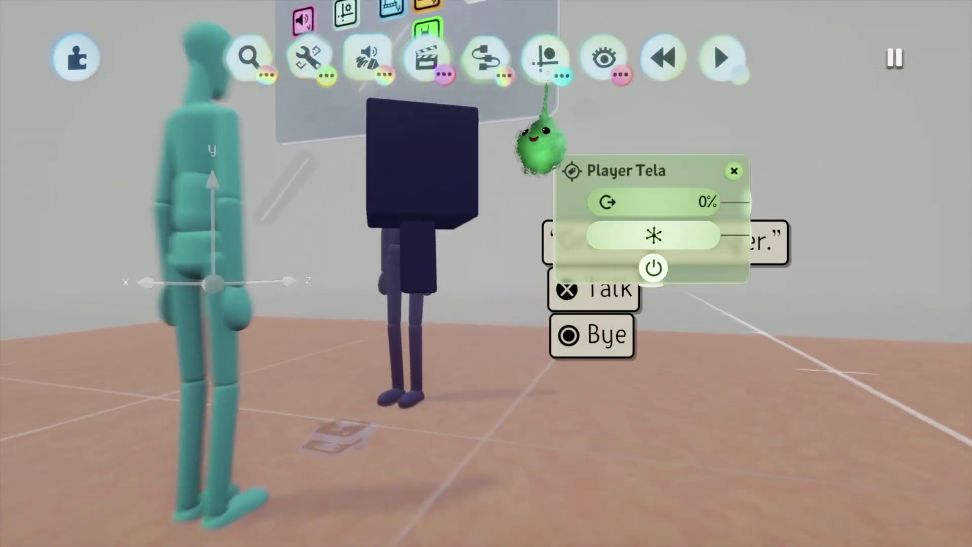
left_click(545, 66)
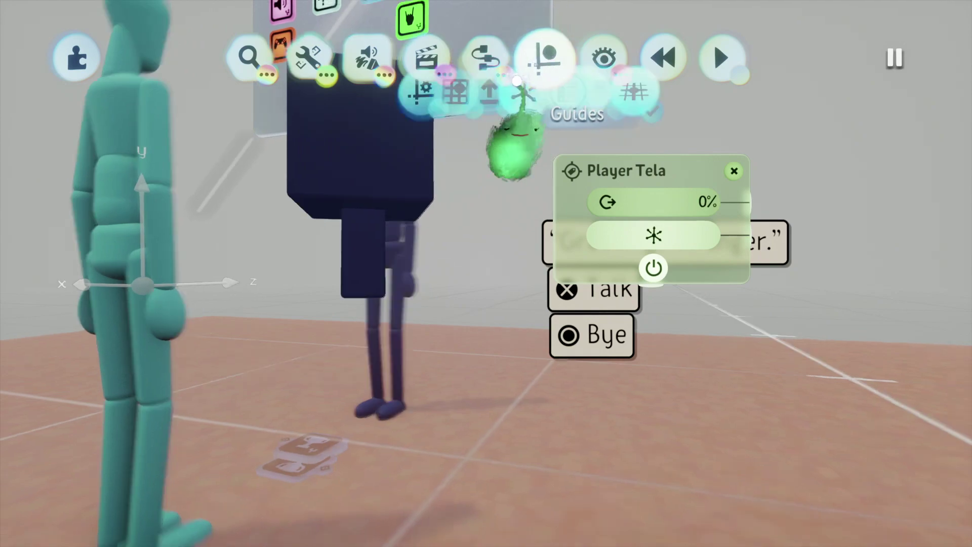
left_click_drag(332, 341, 388, 338)
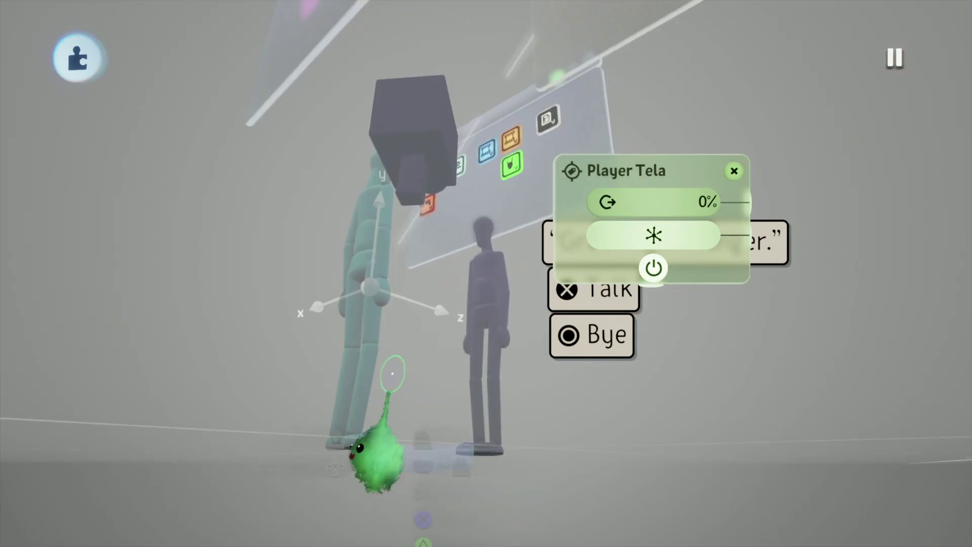
middle_click_drag(393, 373, 369, 312)
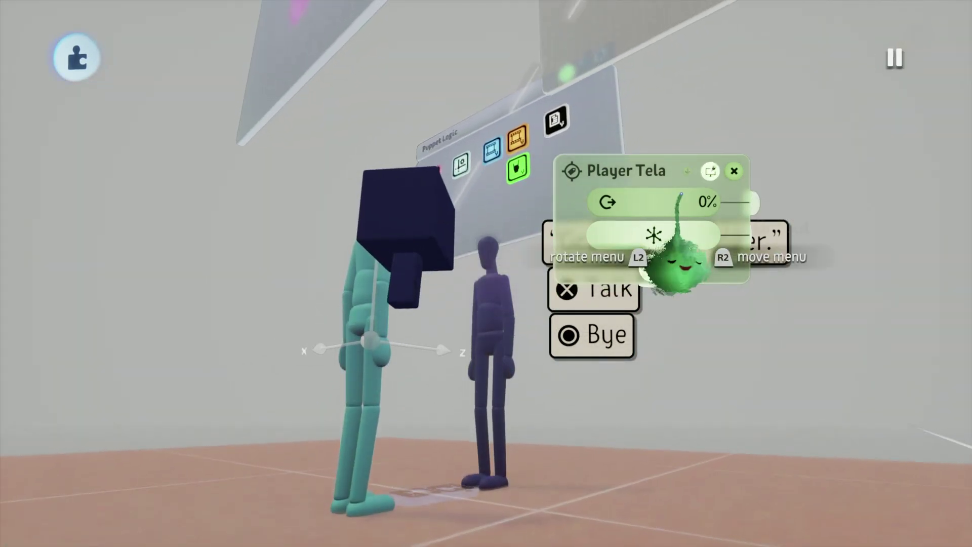
left_click(734, 172)
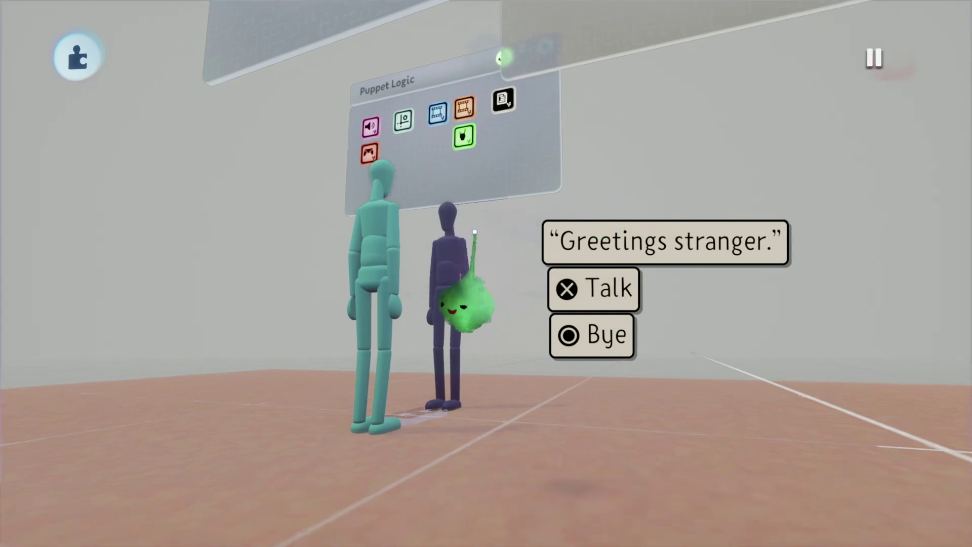
Step: Reframe the dialogue Camera so both the teal and dark blue puppets are in the shot
left_click(474, 232)
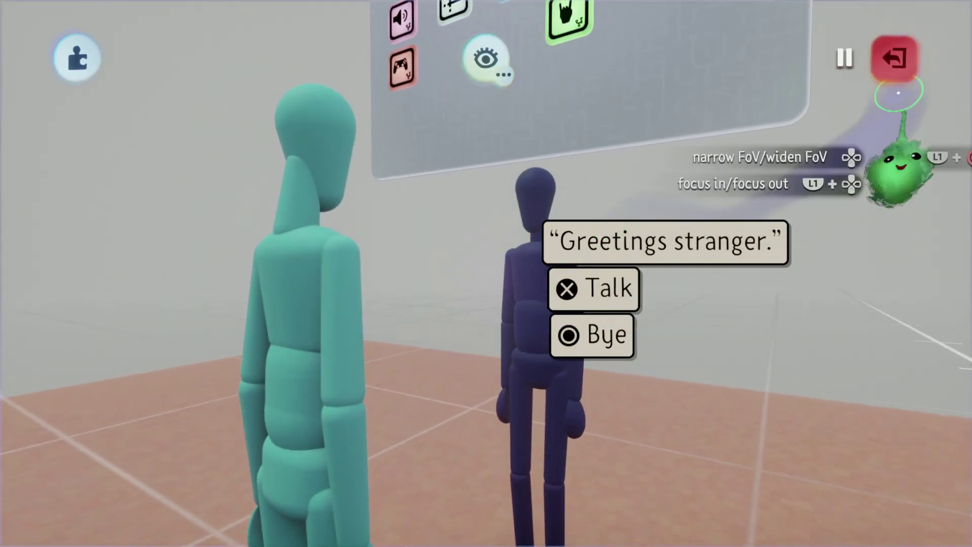
left_click(896, 57)
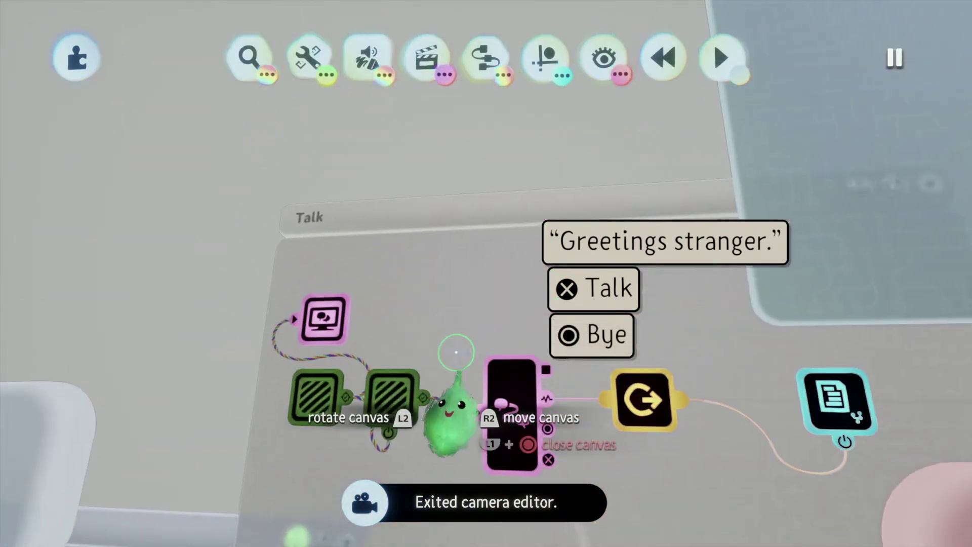
Step: Move the Greetings stranger dialogue boxes up and to the right, and close the Text Active microchip
left_click_drag(616, 241, 753, 166)
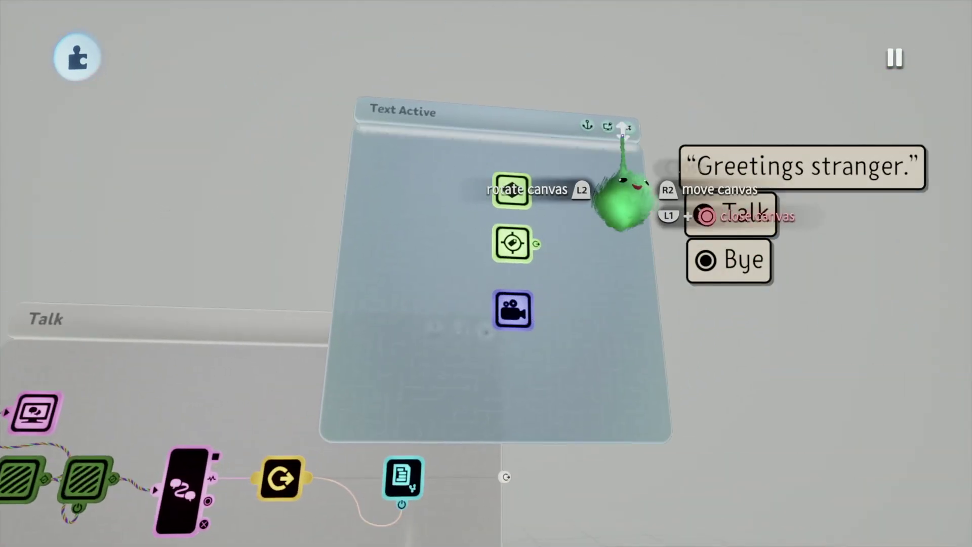
left_click(630, 126)
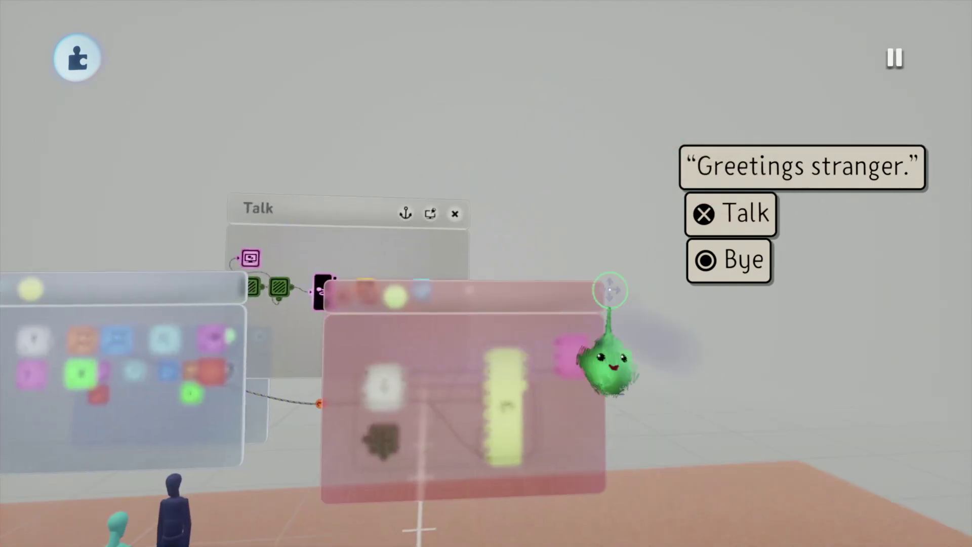
Step: Move the red microchip canvas aside so it no longer covers the Talk microchip
left_click_drag(515, 338, 640, 353)
left_click(663, 58)
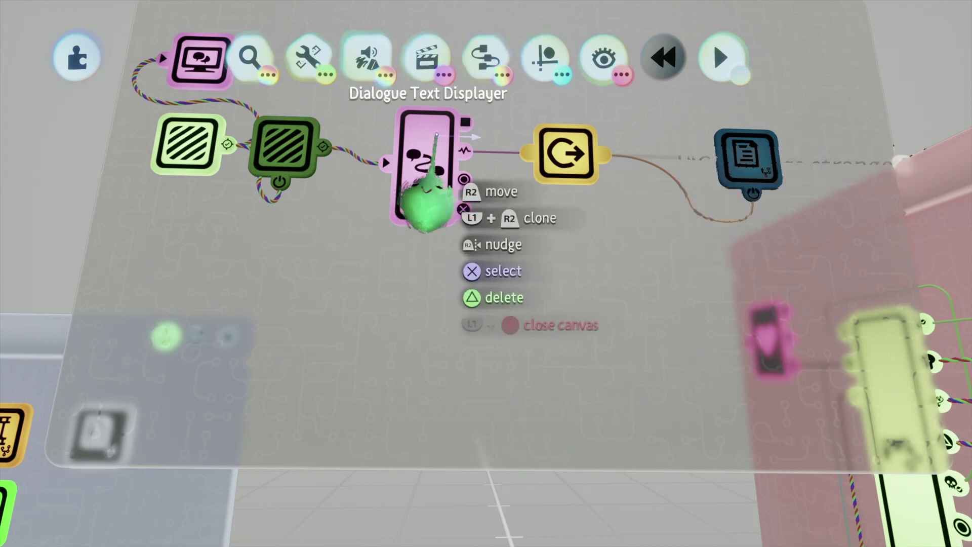
left_click_drag(425, 206, 415, 374)
left_click_drag(421, 297, 421, 297)
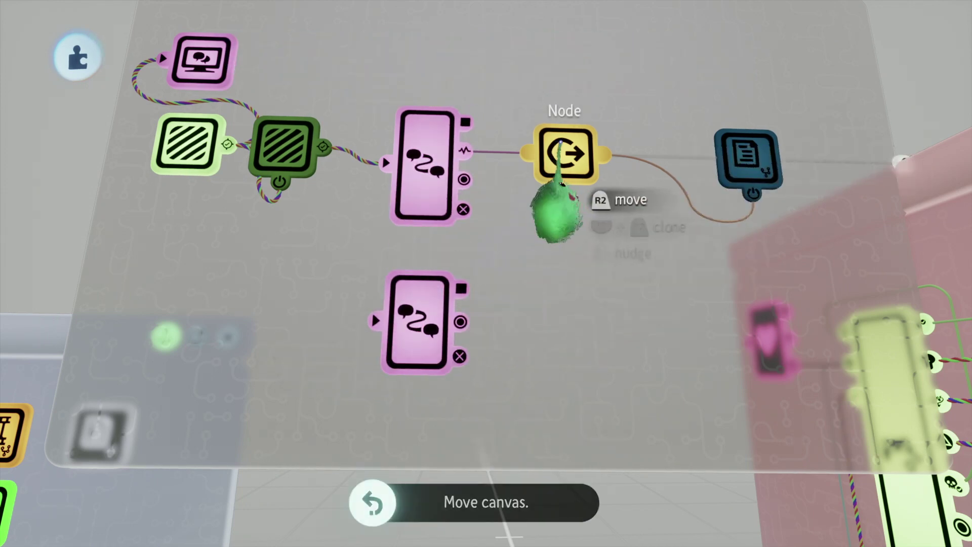
key("ctrl+z")
key("ctrl+z")
key("ctrl+z")
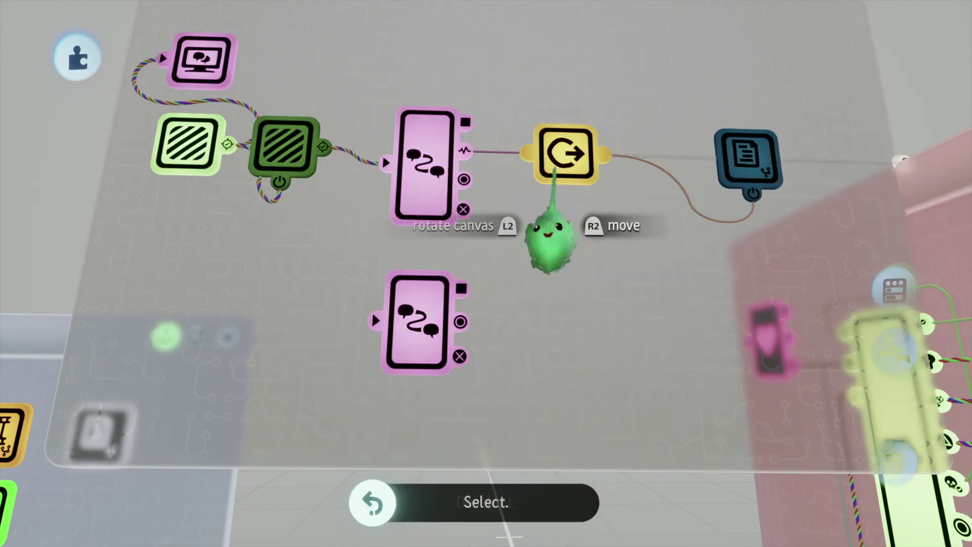
Step: Clone the dialogue Text Displayer together with its connected node below the originals in the Talk microchip, and deselect the copies
left_click(425, 212)
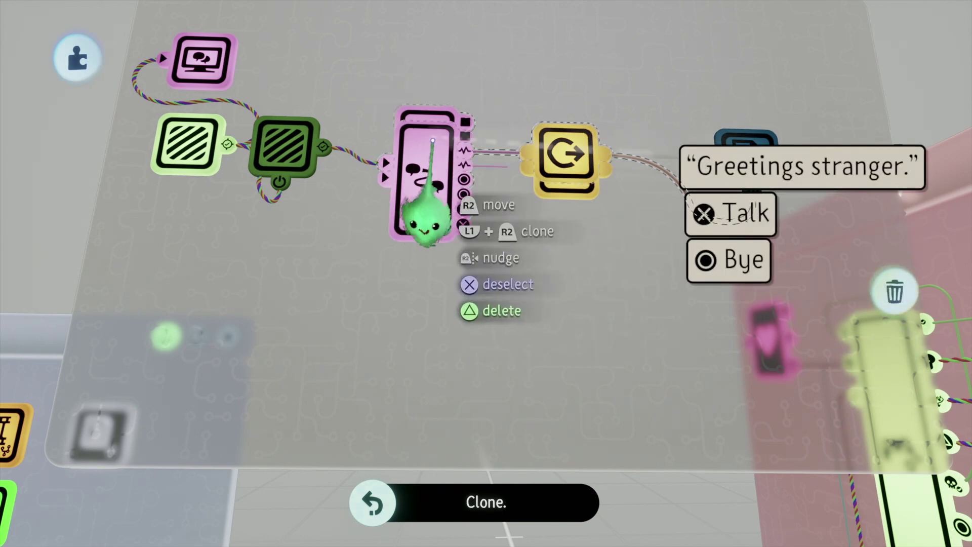
mouse_move(425, 220)
left_mouse_down()
mouse_move(434, 330)
mouse_move(420, 388)
left_mouse_up()
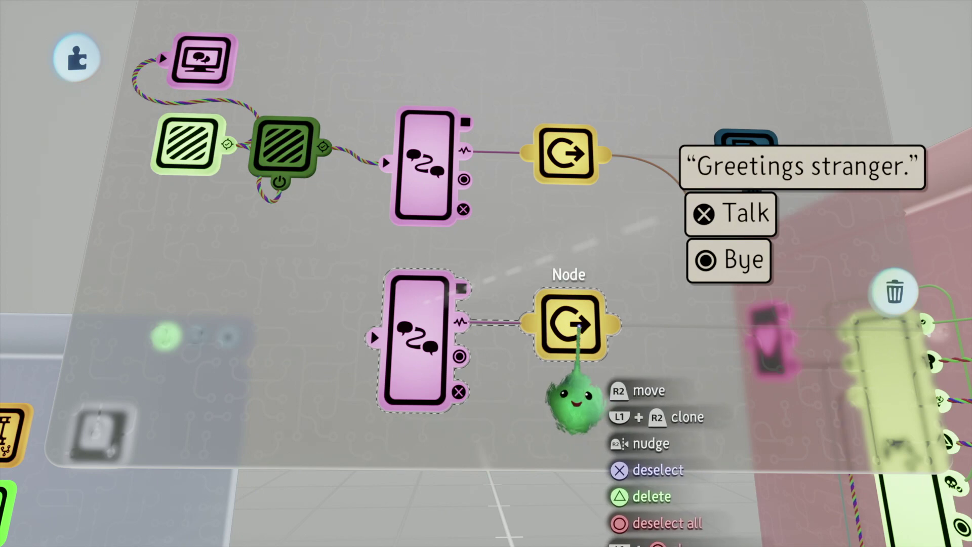
key("Escape")
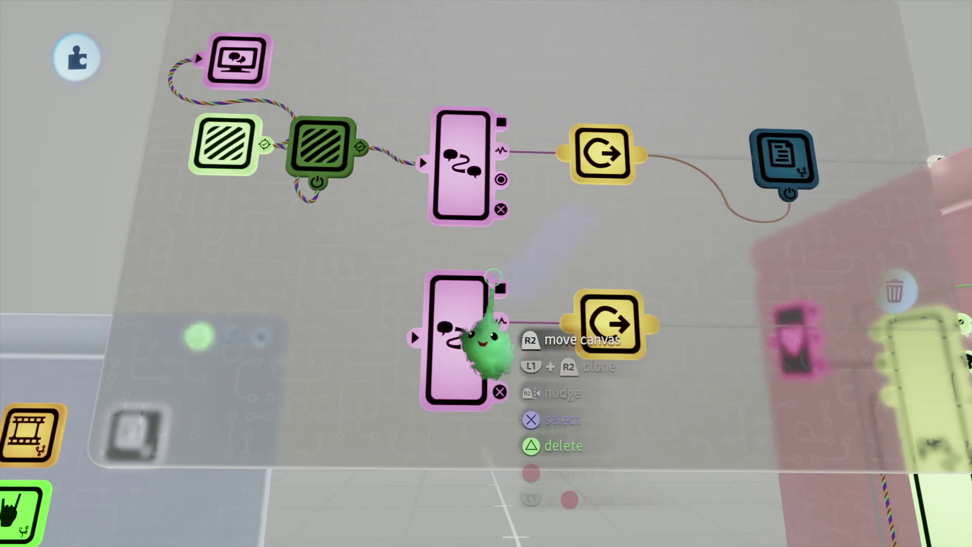
Step: Wire the Cross (Talk) output of the first dialogue Text Displayer to the input of the cloned Text Displayer
scroll(494, 220, "down", 3)
scroll(491, 308, "up", 3)
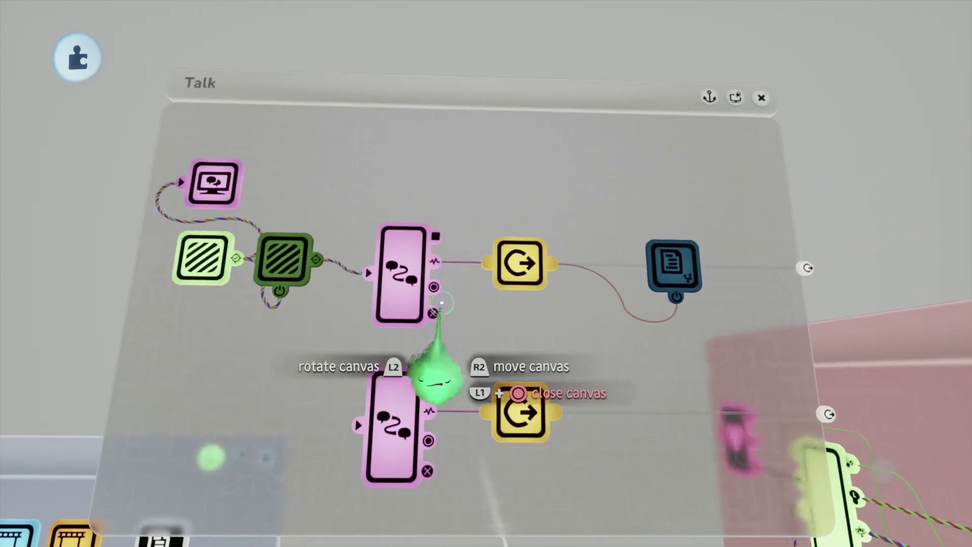
left_click_drag(424, 392, 348, 440)
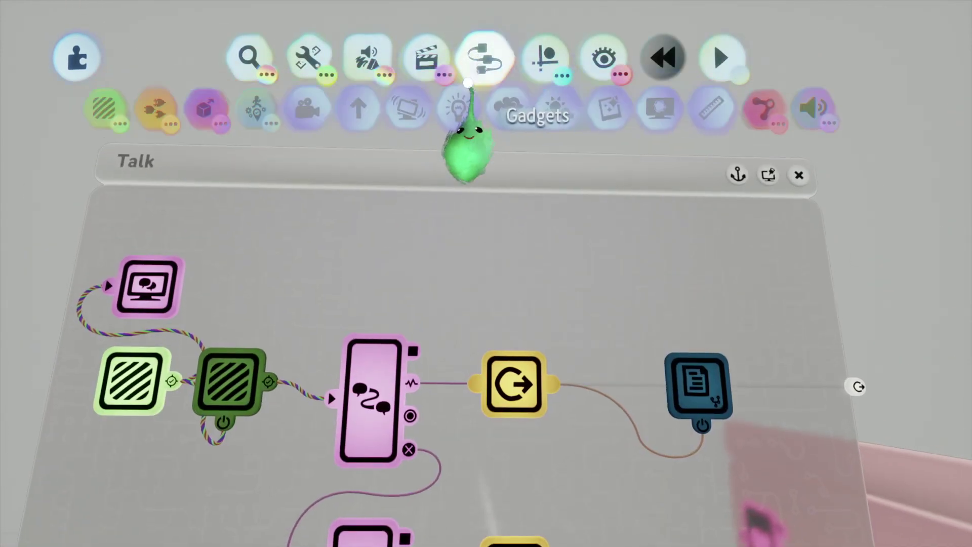
Step: Clone the yellow exit node above the first dialogue Text Displayer as a red node named Bye, and close its settings
left_click(468, 83)
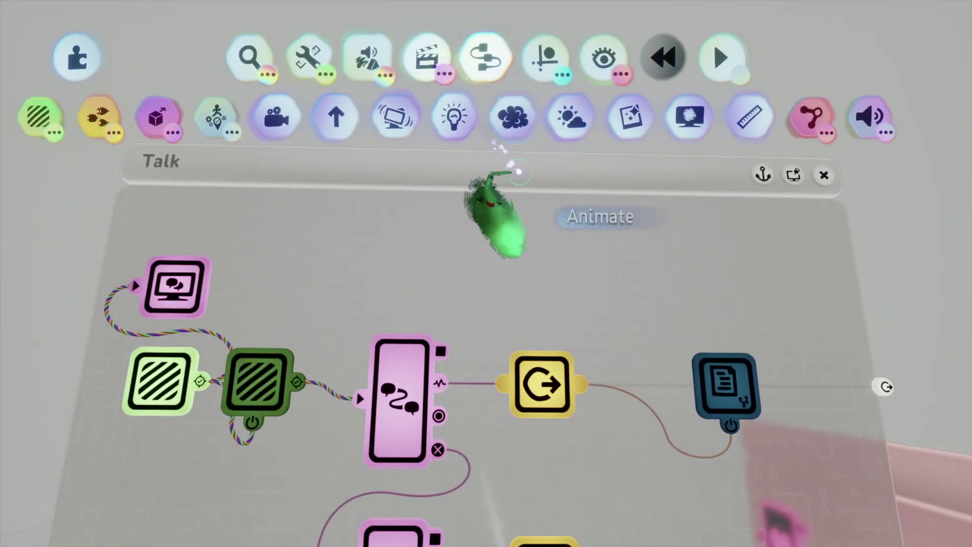
left_click_drag(538, 358, 420, 229)
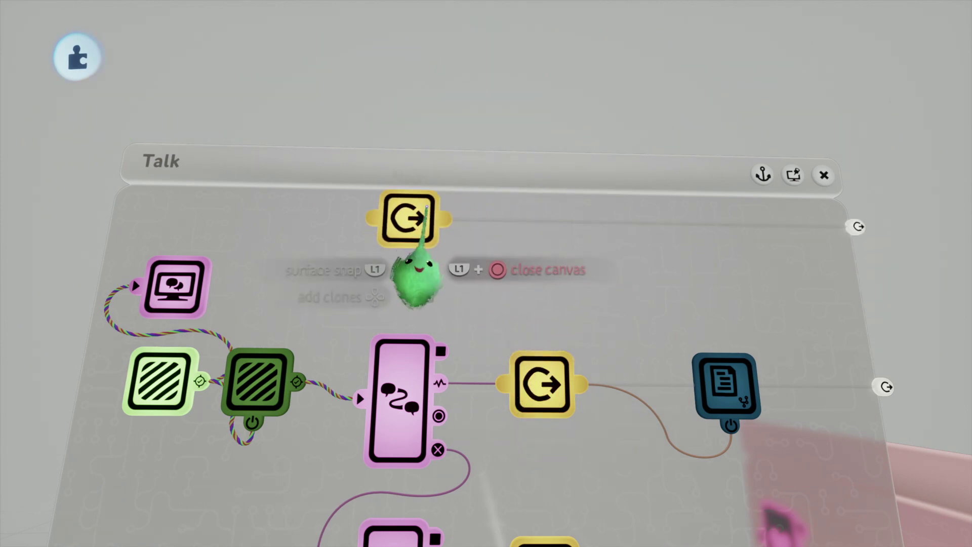
left_click(625, 127)
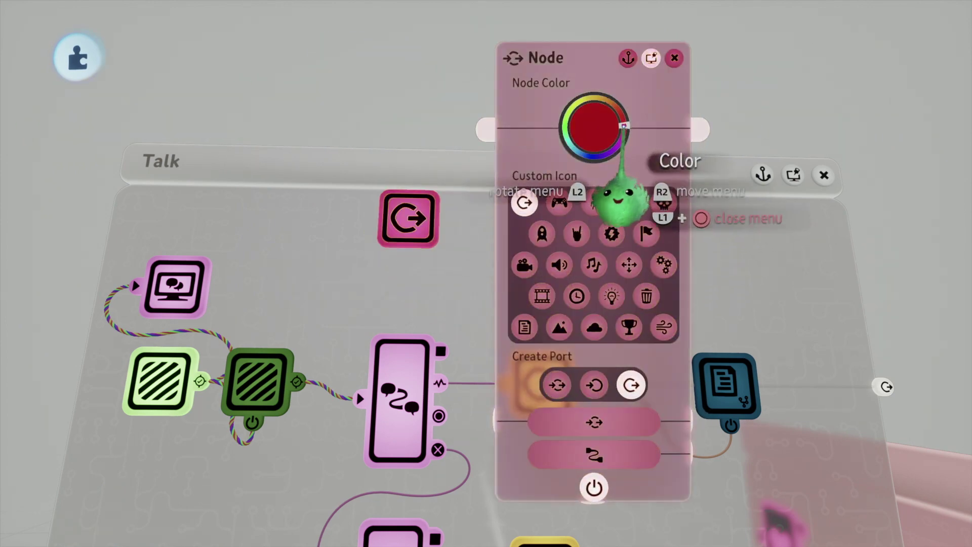
left_click_drag(620, 127, 650, 127)
left_click(548, 59)
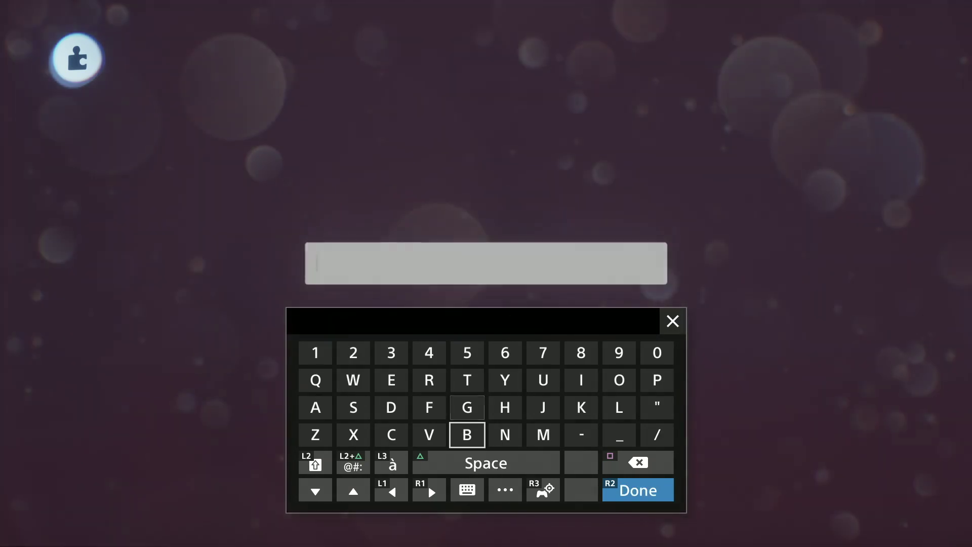
type("Bye")
key("Return")
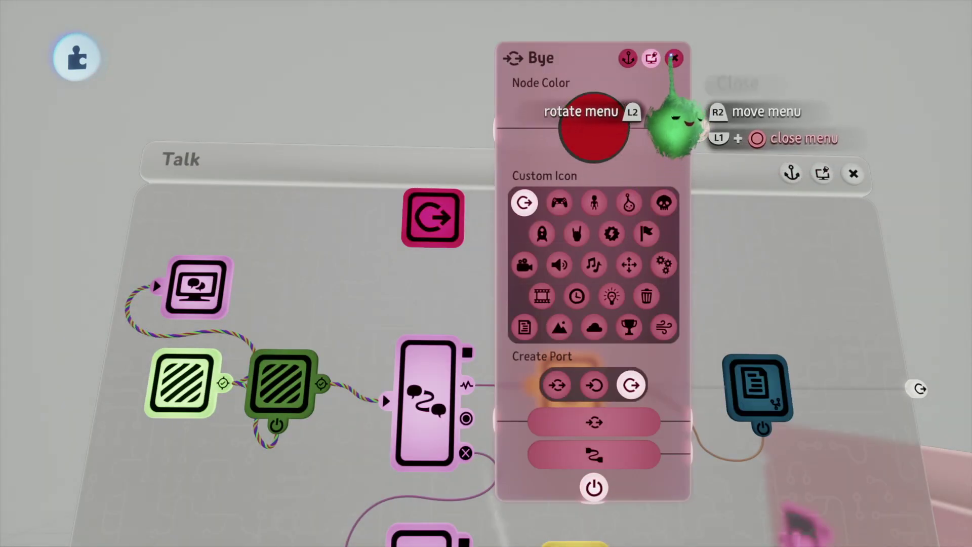
left_click(673, 57)
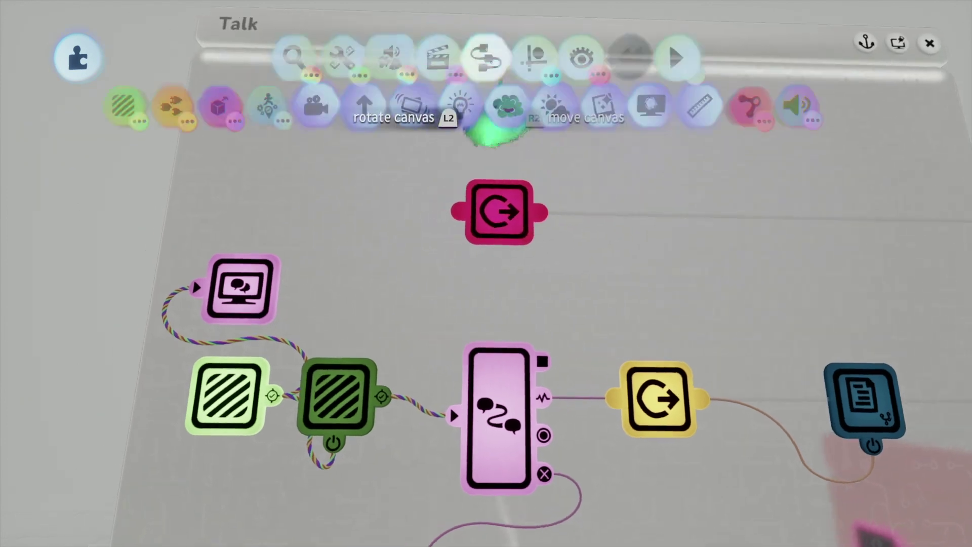
Step: Add a Timeline above the Bye node in the Talk microchip, color it red and name it Bye
left_click(426, 57)
left_click(487, 117)
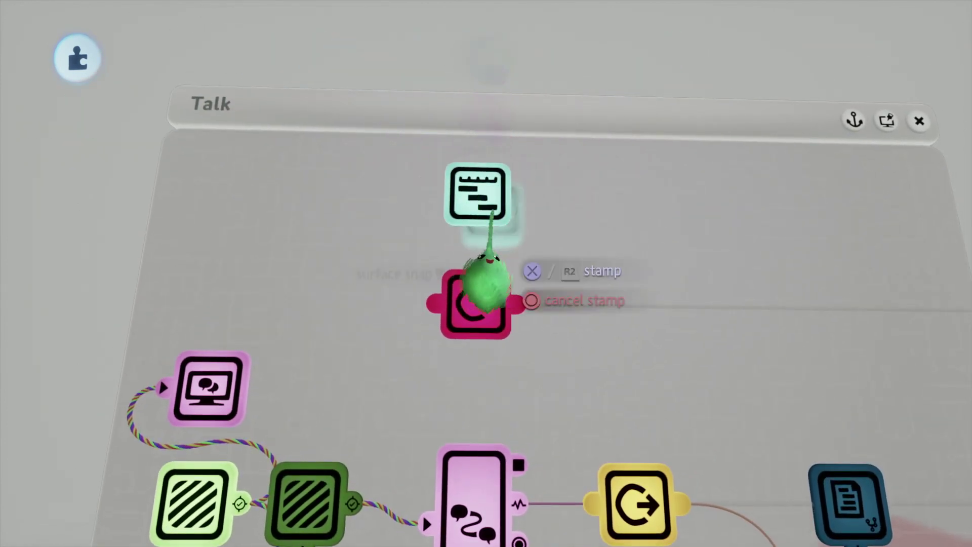
left_click(613, 295)
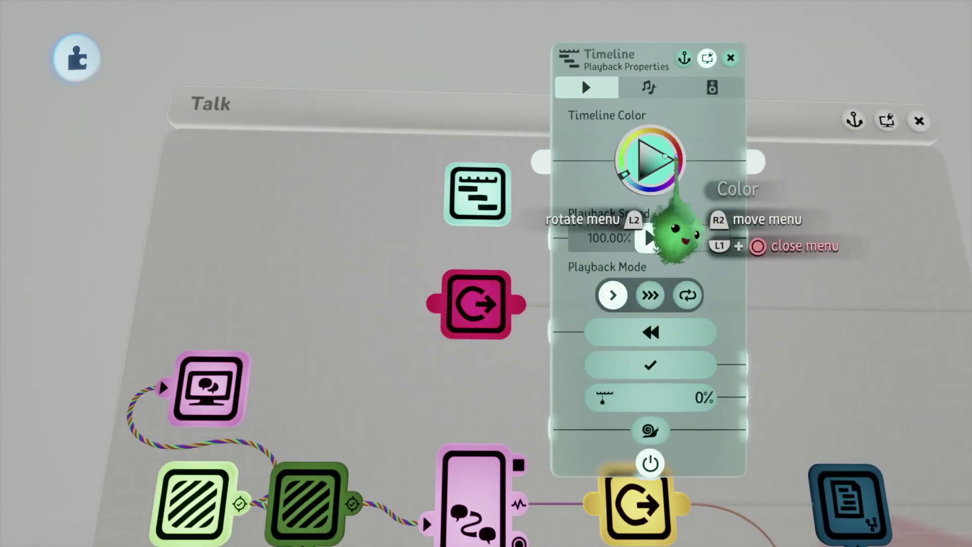
left_click(680, 160)
left_click_drag(664, 162, 709, 160)
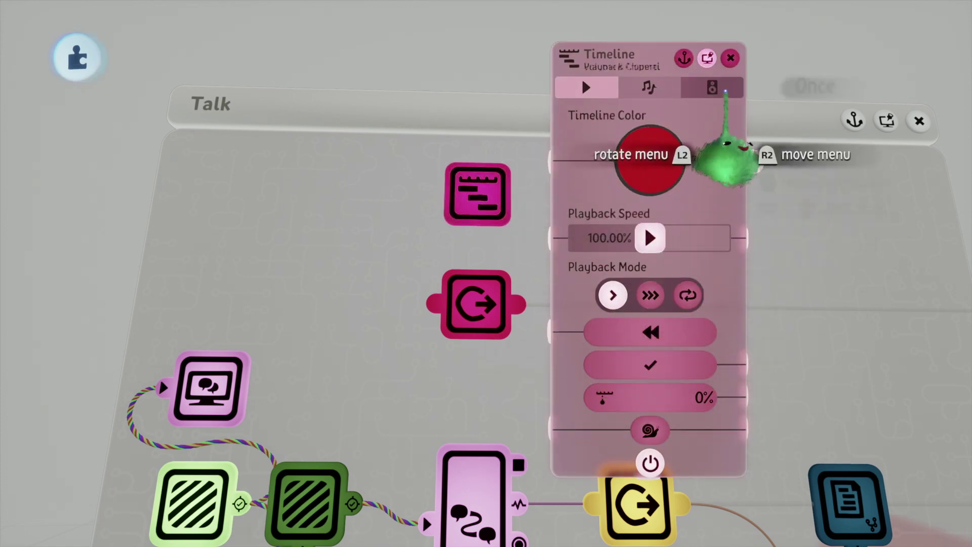
left_click(609, 55)
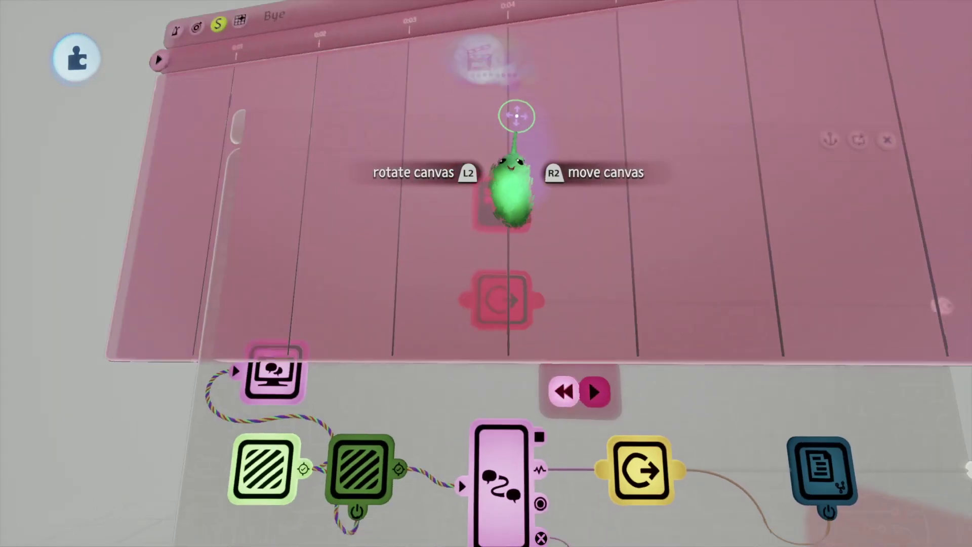
Step: Move the Bye timeline canvas clear of the Talk gadgets and place a Text Displayer at the start of the timeline
left_click_drag(514, 350, 529, 178)
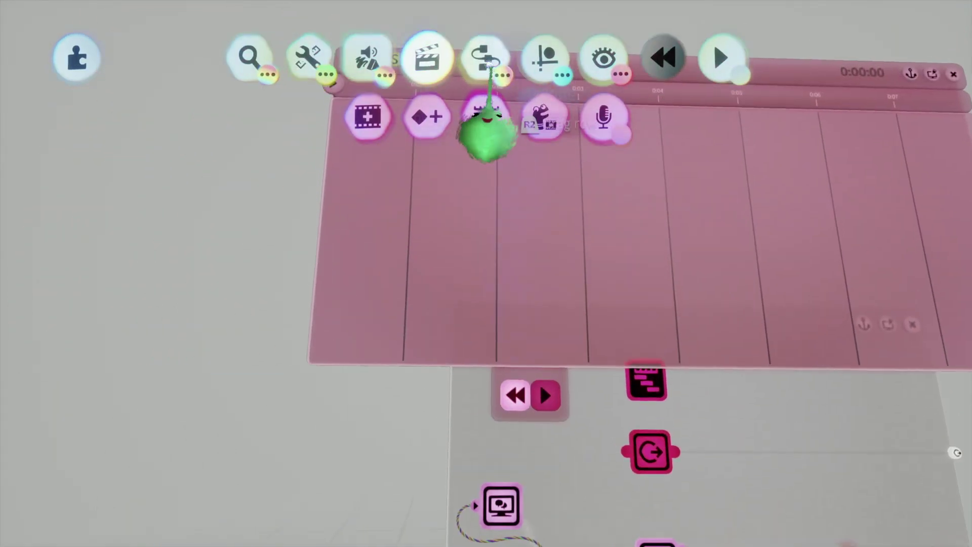
left_click(487, 59)
key("Escape")
left_click(403, 118)
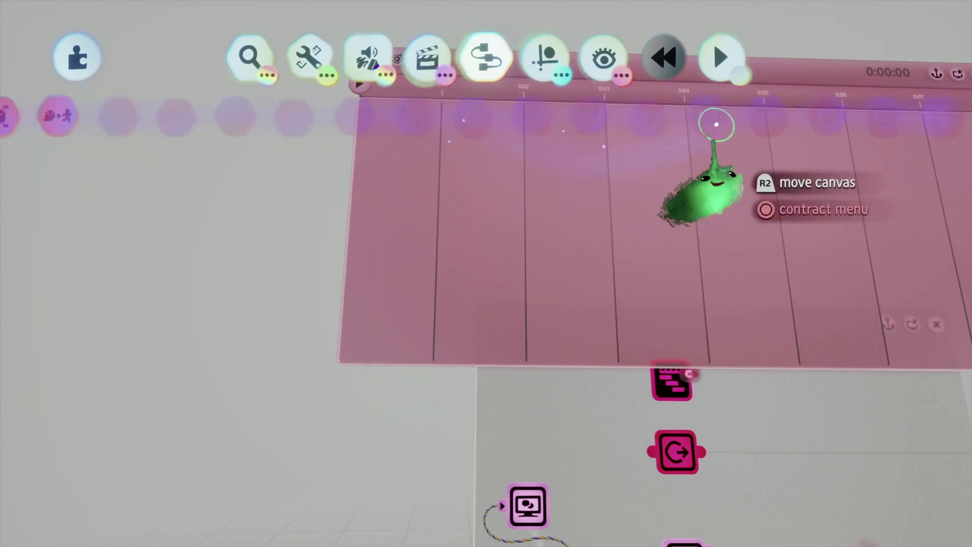
left_click(704, 109)
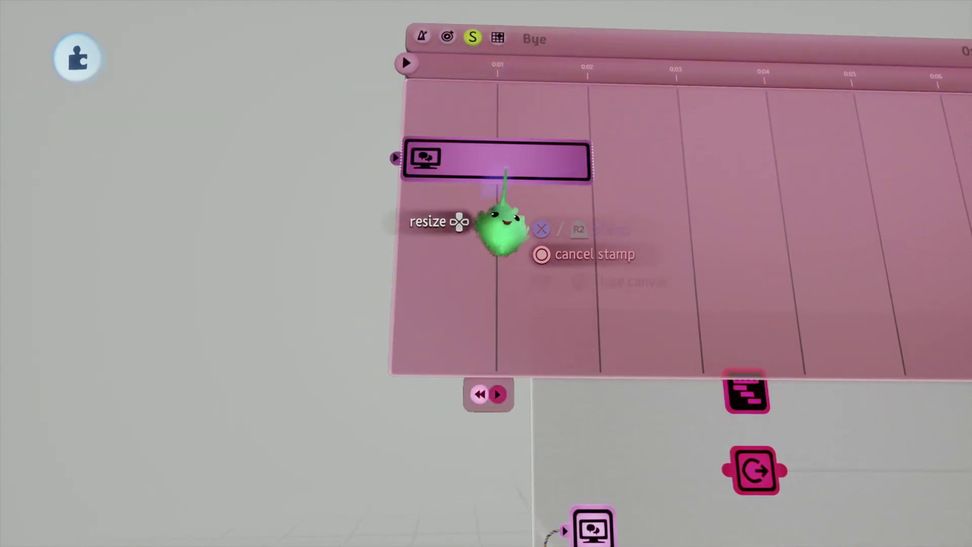
left_click(502, 177)
Step: Enter "Fair thee well stranger." in quotation marks as the text of the Text Displayer on the Bye timeline
left_click(458, 146)
type("\"")
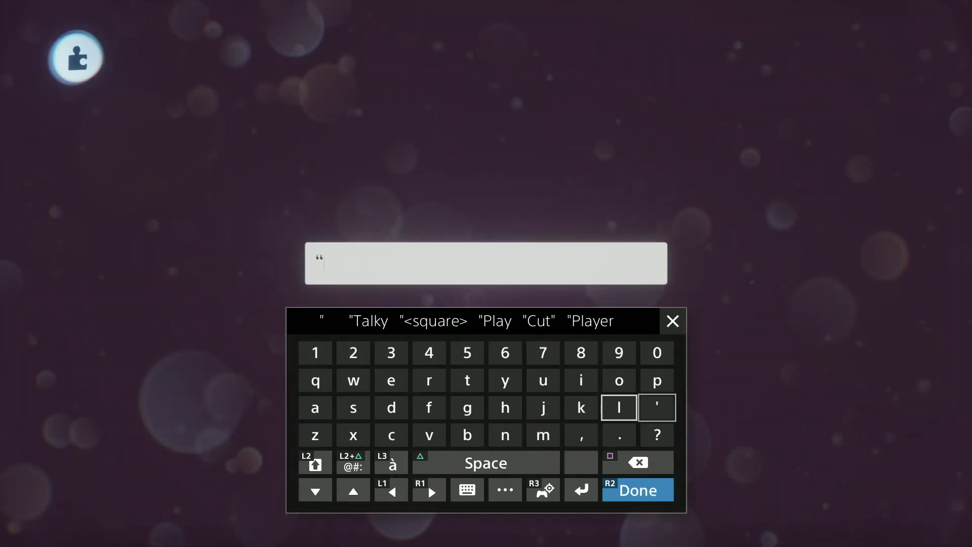
type("F")
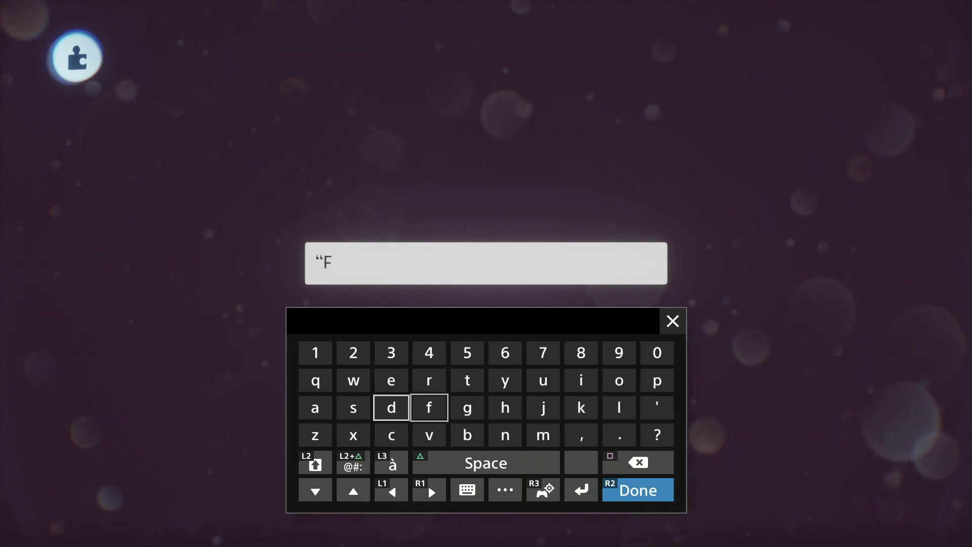
type("ai")
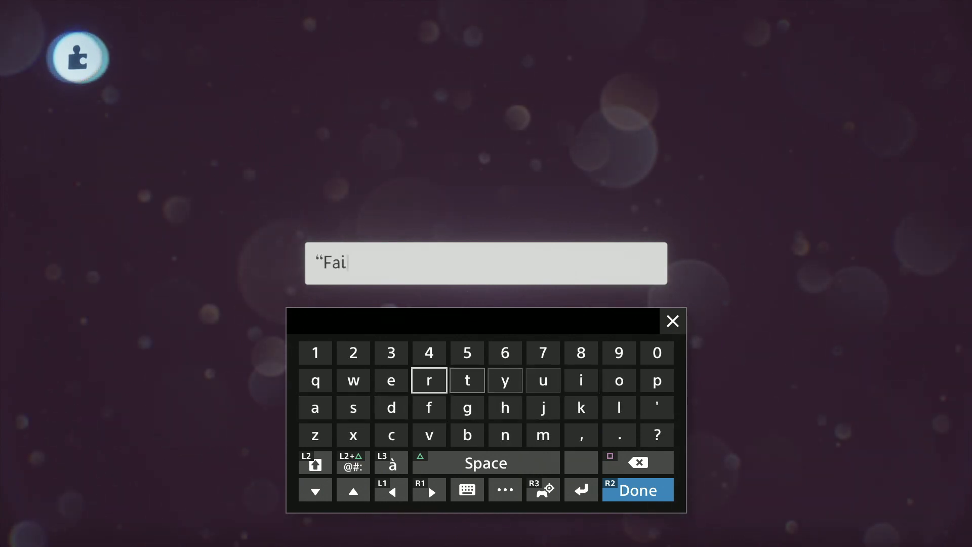
type("r the")
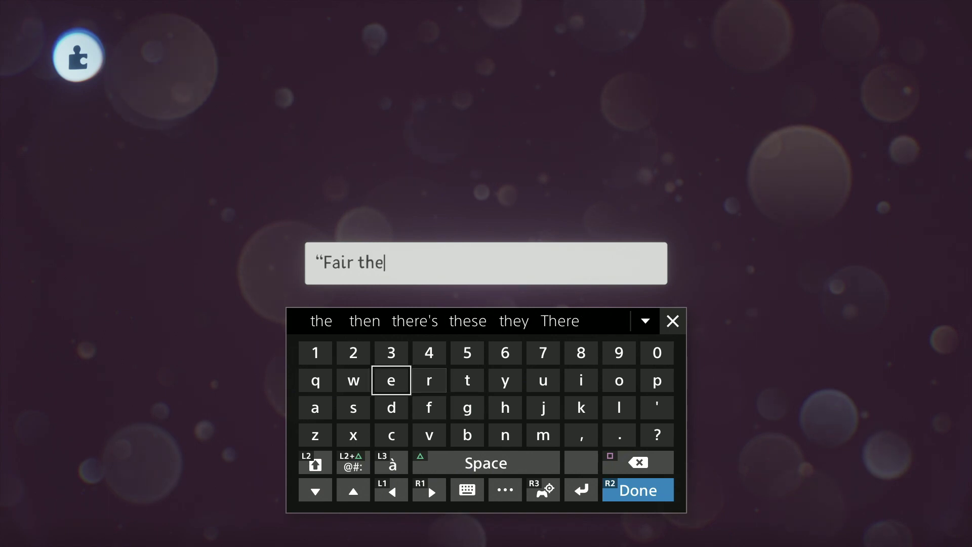
type("e wel")
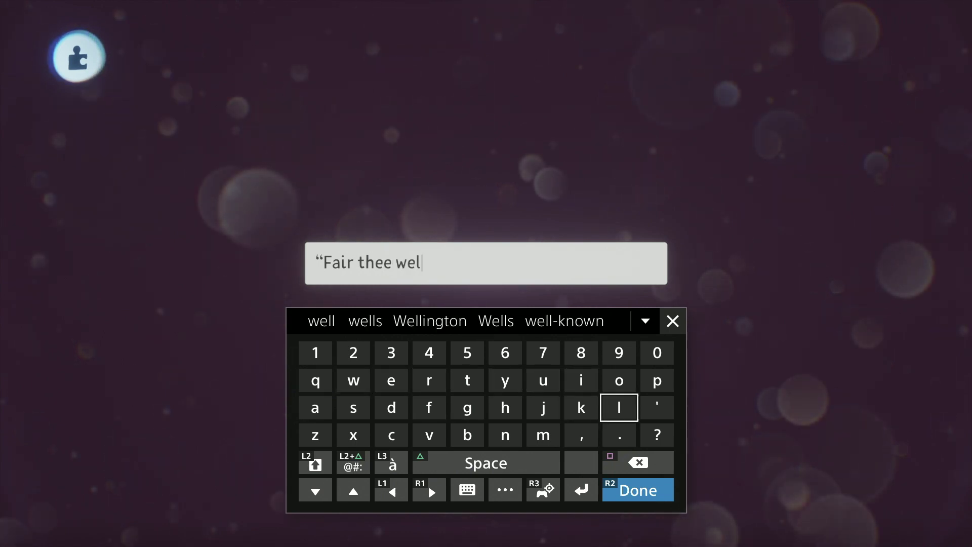
type("l strange")
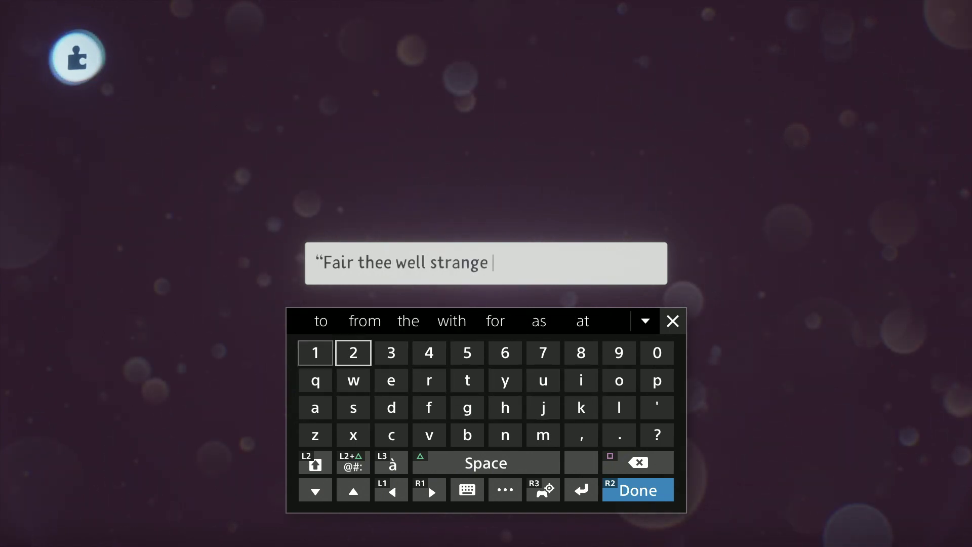
key("BackSpace")
type("ranger")
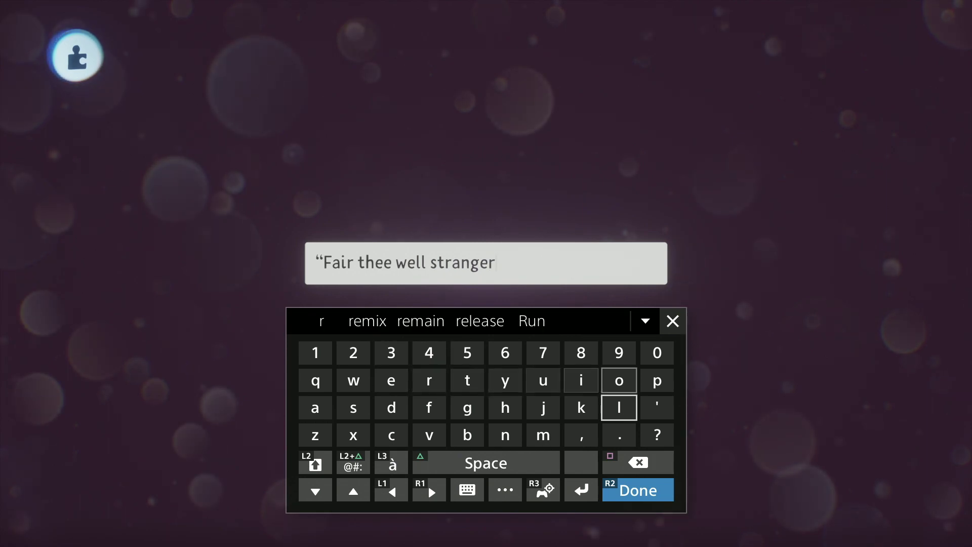
type(".\"")
key("Return")
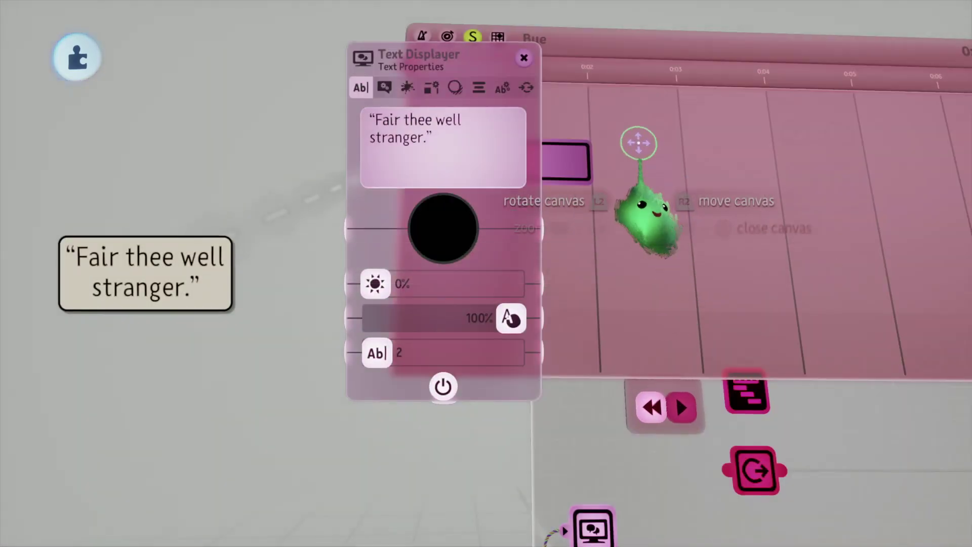
Step: Widen the farewell text box to one line, move it up and to the right, and lengthen its displayer to nearly 3 seconds
left_click_drag(261, 267, 326, 273)
left_click_drag(213, 267, 802, 148)
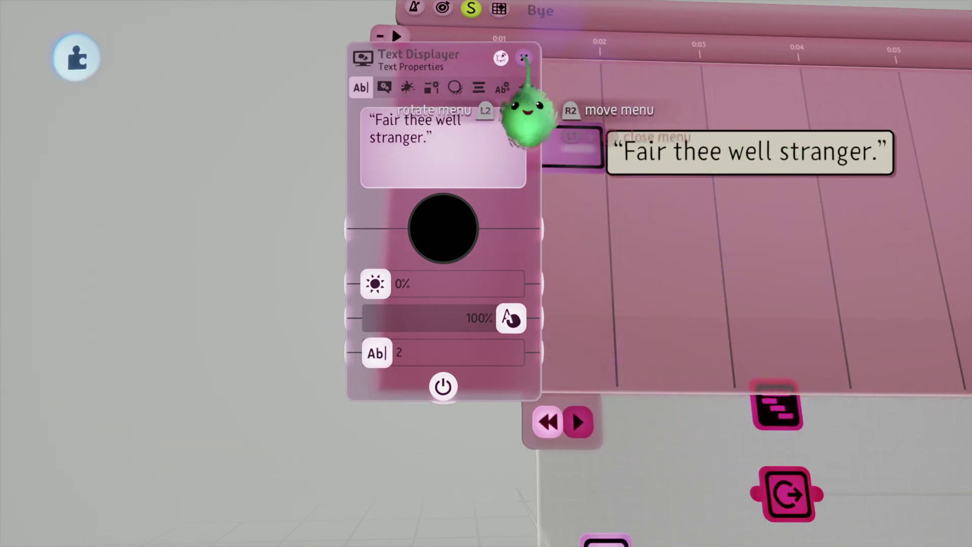
left_click(525, 58)
left_click_drag(550, 146, 631, 150)
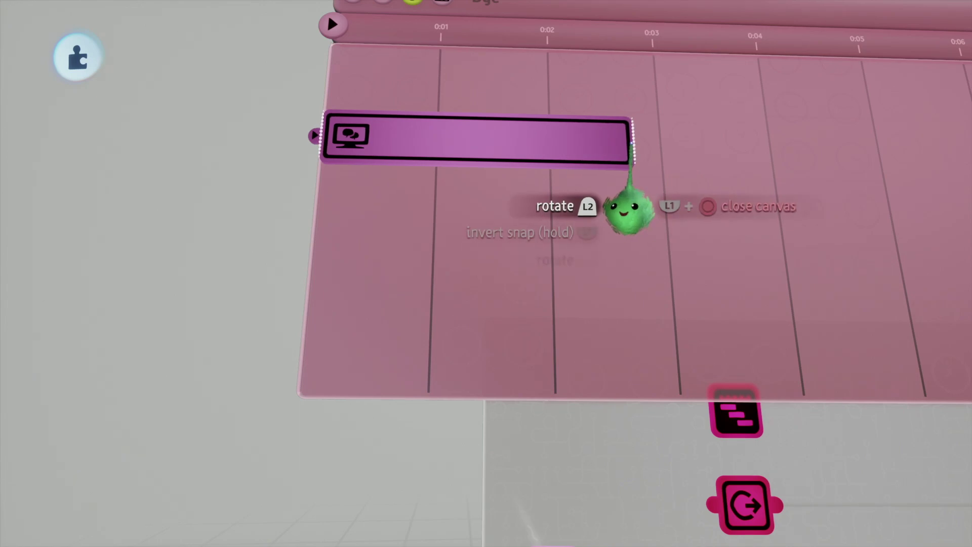
key("s")
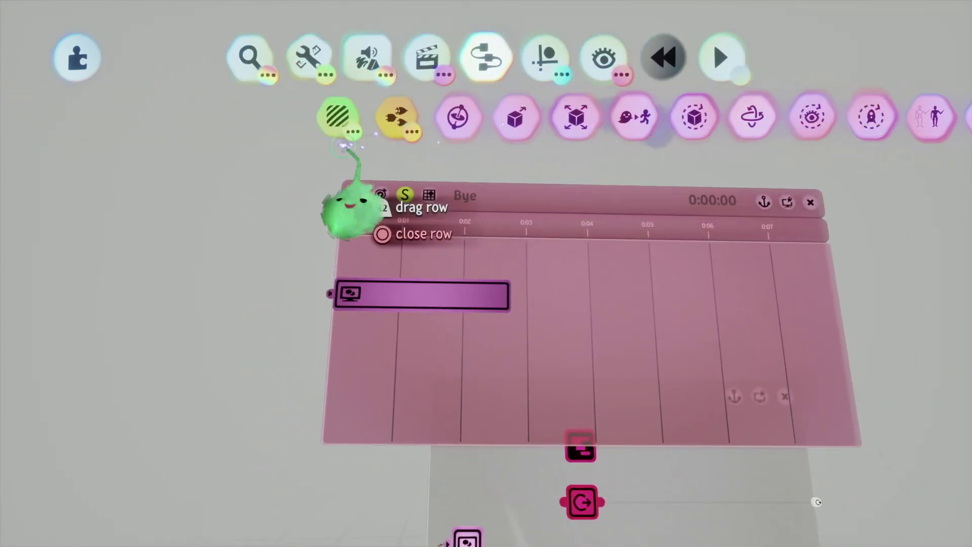
Step: Add a Switch below the Text Displayer on the Bye timeline, lengthened to nearly 3 seconds
left_click(406, 113)
left_click(796, 119)
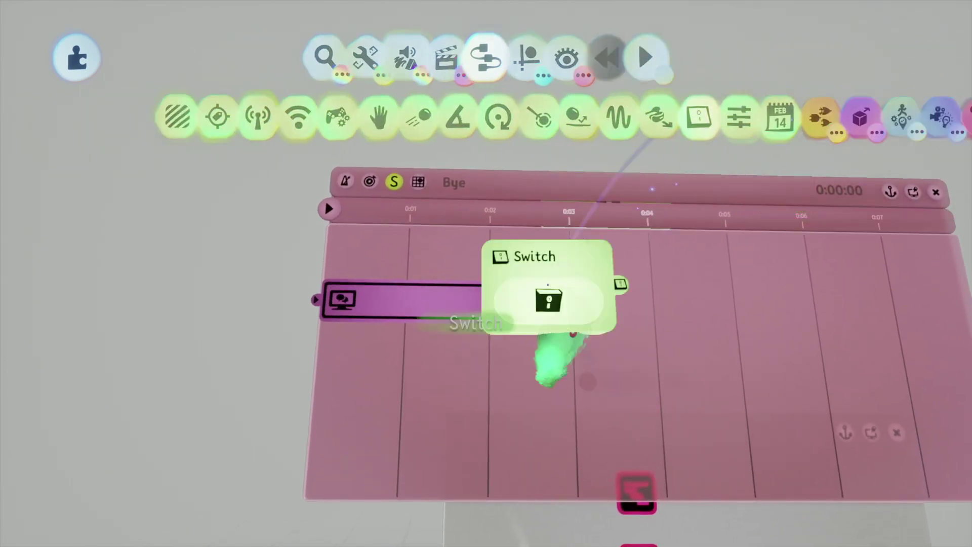
key("Right")
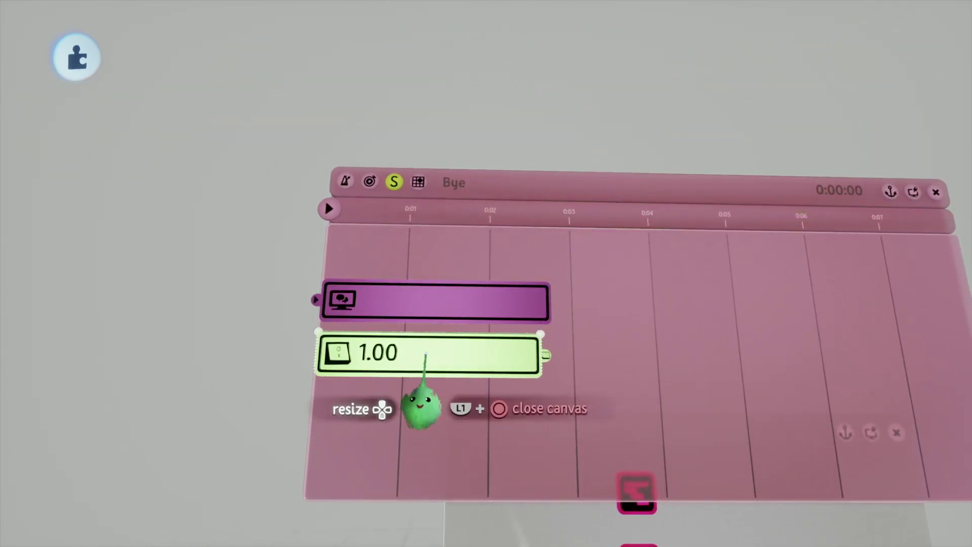
key("Right")
Step: Shorten the farewell Text Displayer on the Bye timeline to about 2 seconds
key("Left")
key("Left")
key("Left")
key("Left")
key("Left")
key("Left")
key("Left")
key("Left")
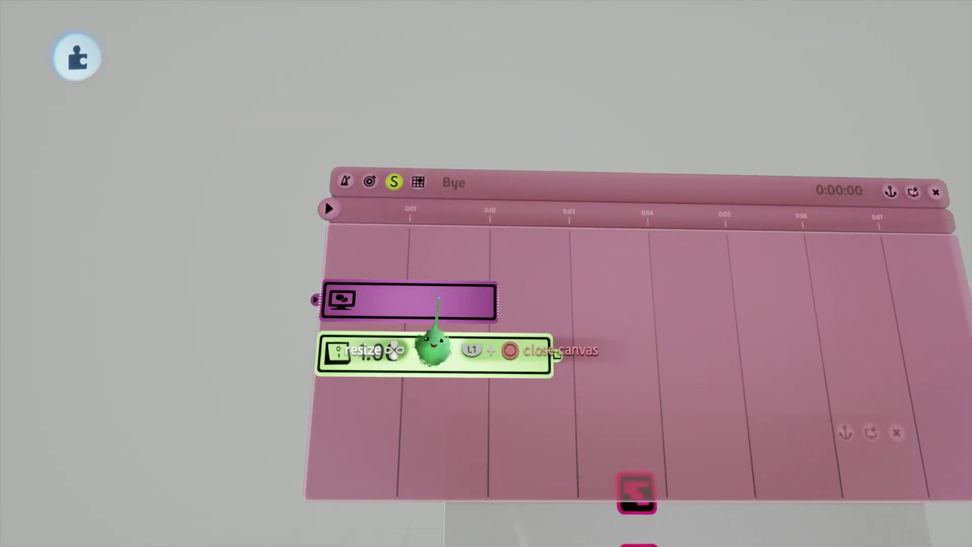
Step: Shorten both the farewell Text Displayer and the Switch on the Bye timeline to just under 2 seconds
key("Left")
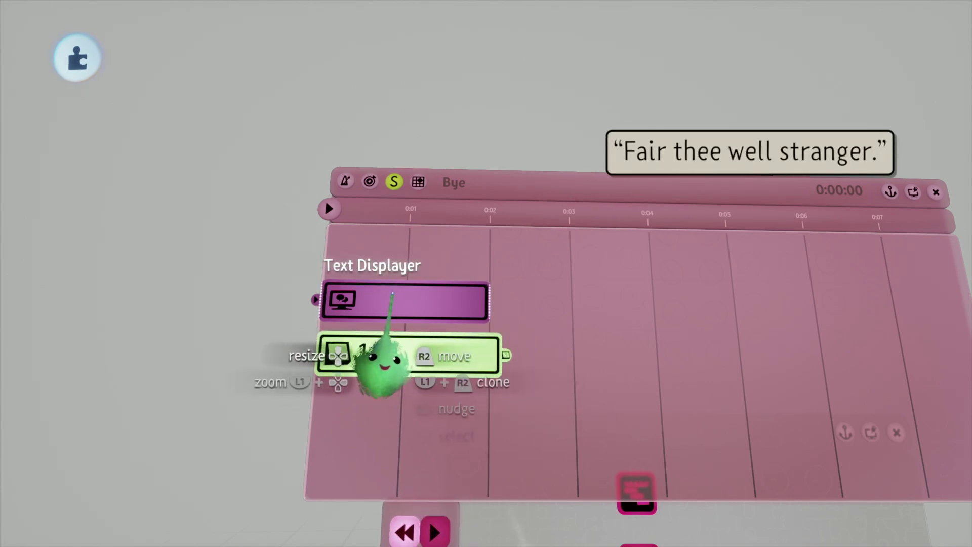
key("Left")
key("Right")
key("Left")
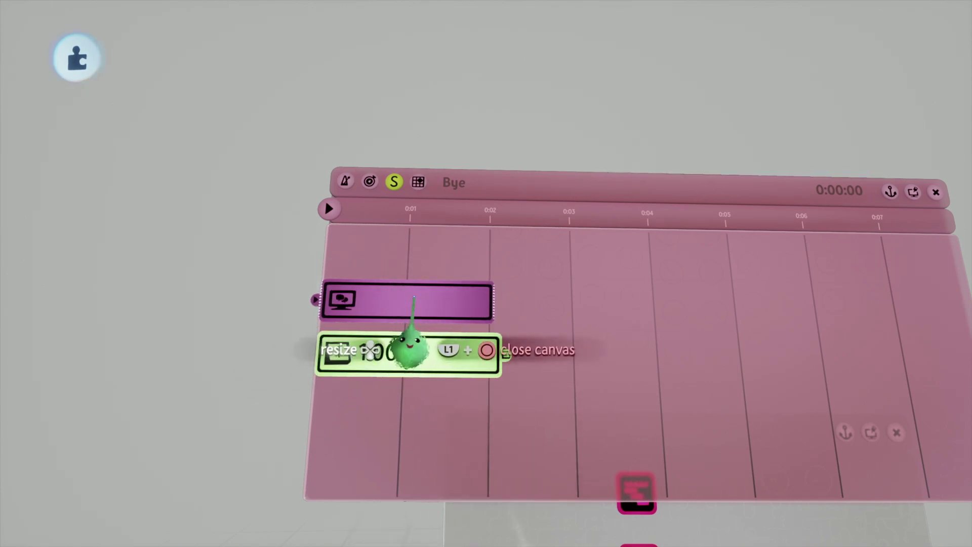
key("Right")
key("Left")
key("Left")
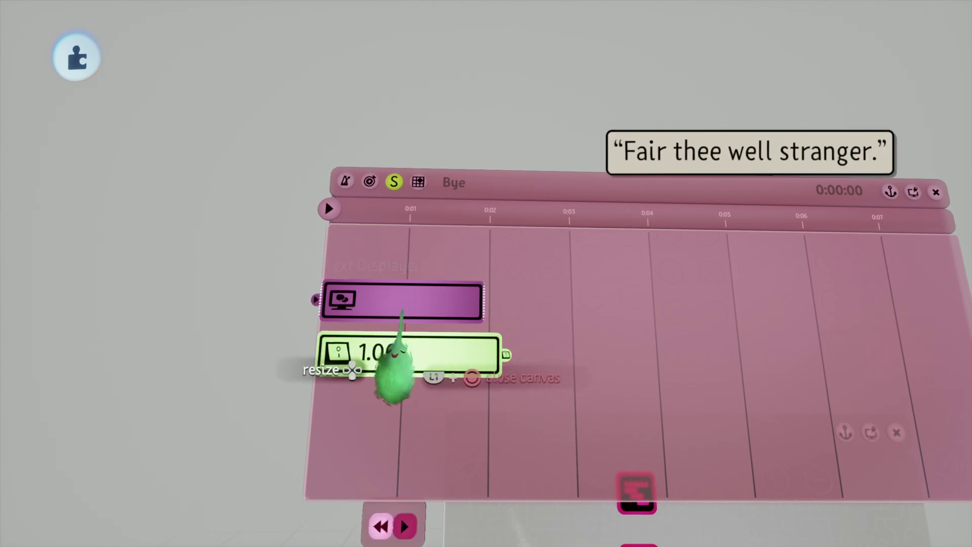
key("Right")
key("Left")
key("Left")
key("Right")
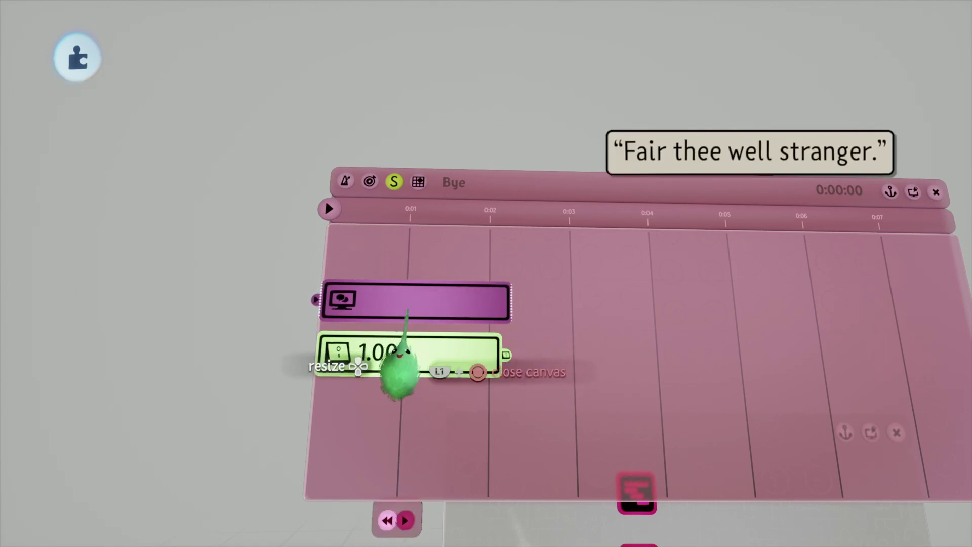
key("Left")
mouse_move(481, 305)
left_mouse_down()
mouse_move(558, 318)
mouse_move(430, 321)
mouse_move(612, 317)
mouse_move(434, 319)
mouse_move(478, 319)
mouse_move(470, 320)
left_mouse_up()
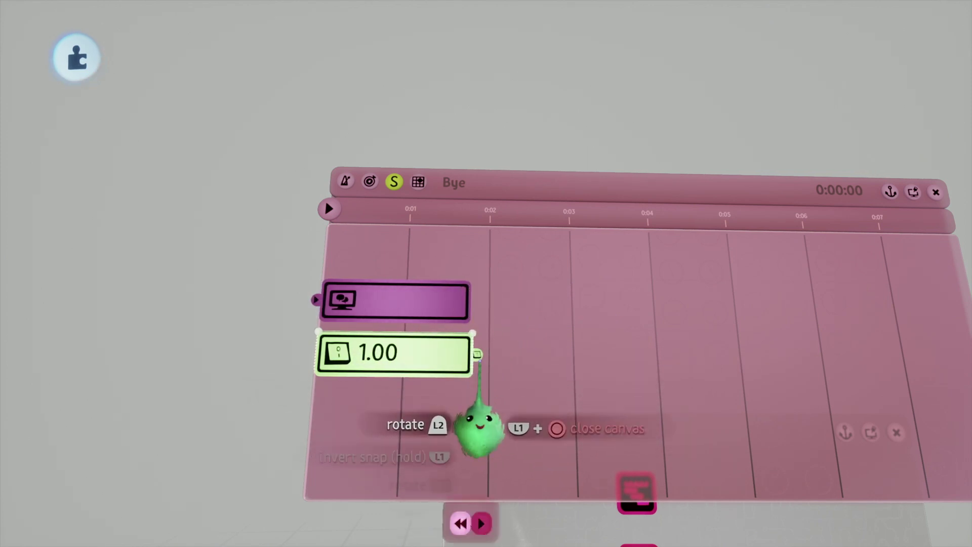
Step: Recolor the Switch light blue and wire its output to the yellow gadget beside the upper Dialogue Text Displayer
left_click(415, 369)
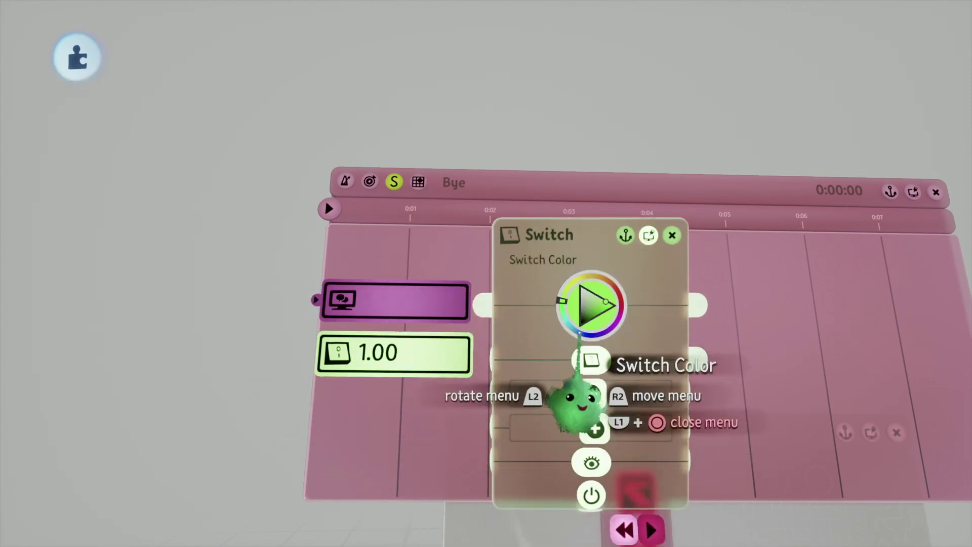
left_click(561, 300)
left_click(597, 307)
left_click(672, 235)
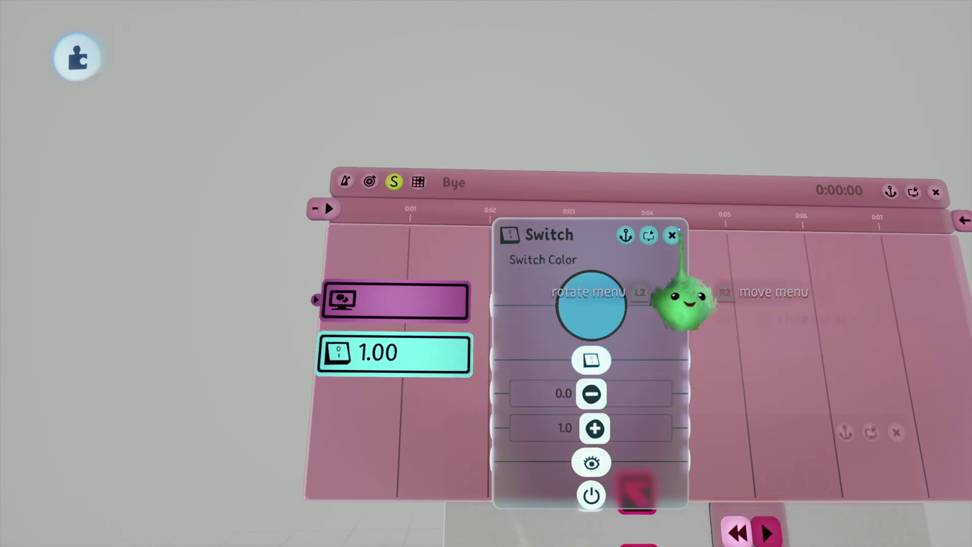
left_click_drag(485, 356, 540, 364)
left_click_drag(549, 440, 398, 415)
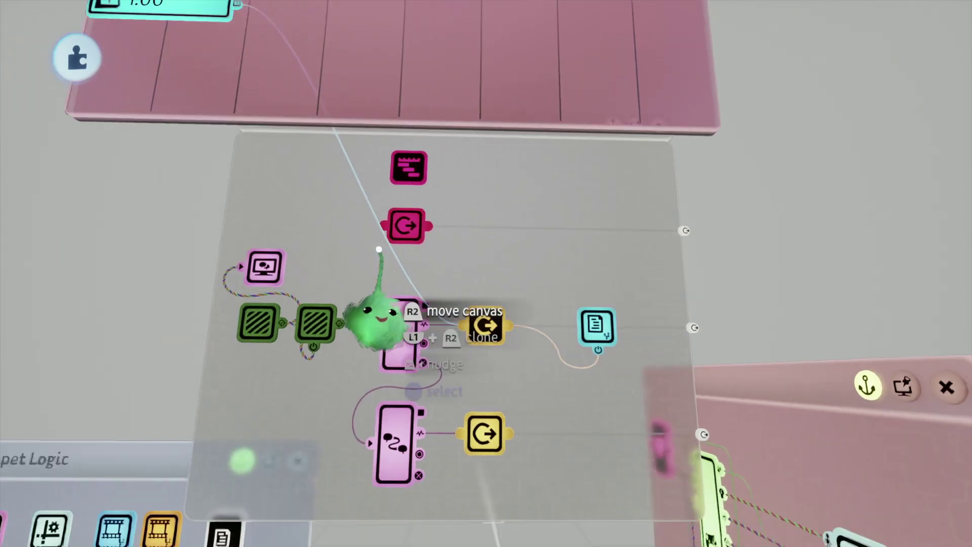
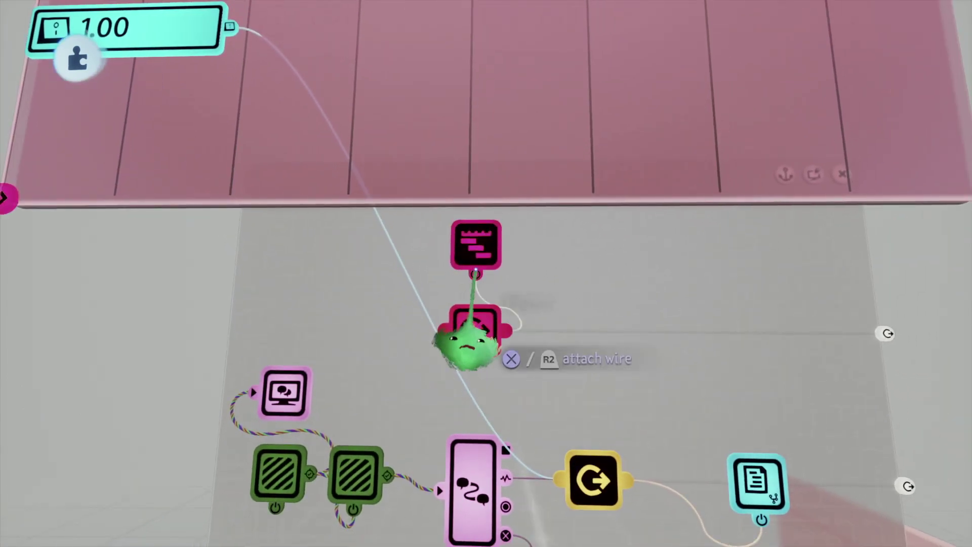
Step: Wire the crimson gadget's output to the Bye timeline's power port and close the timeline
left_click(476, 272)
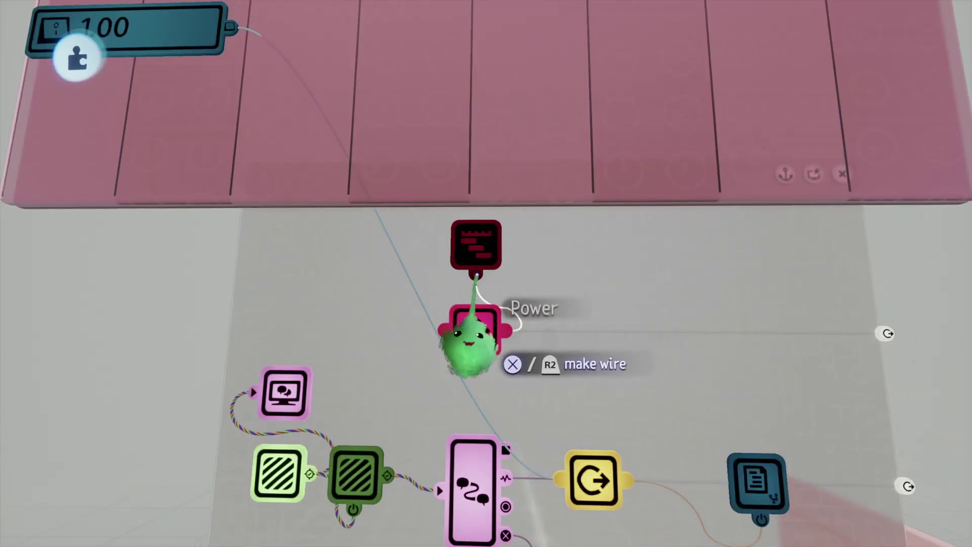
left_click(476, 258)
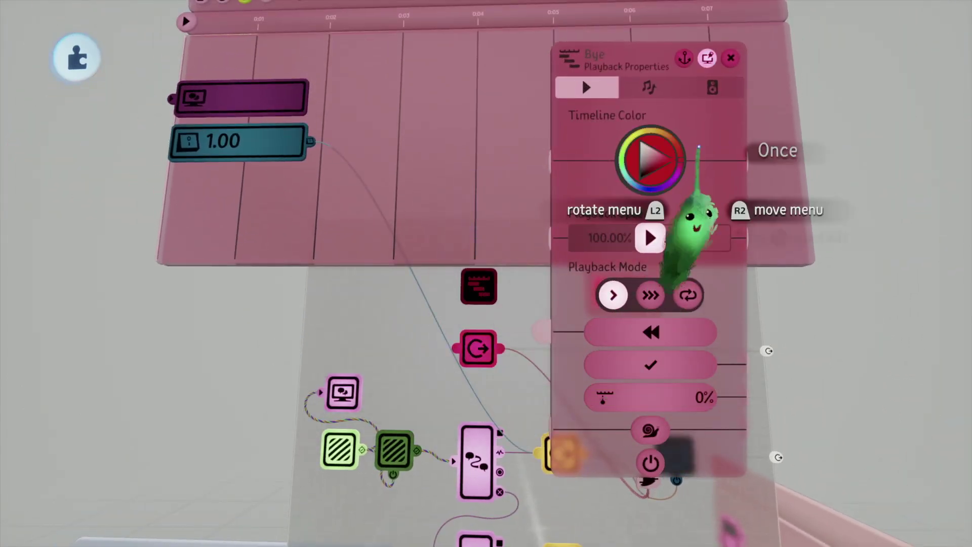
left_click(731, 57)
left_click(686, 70)
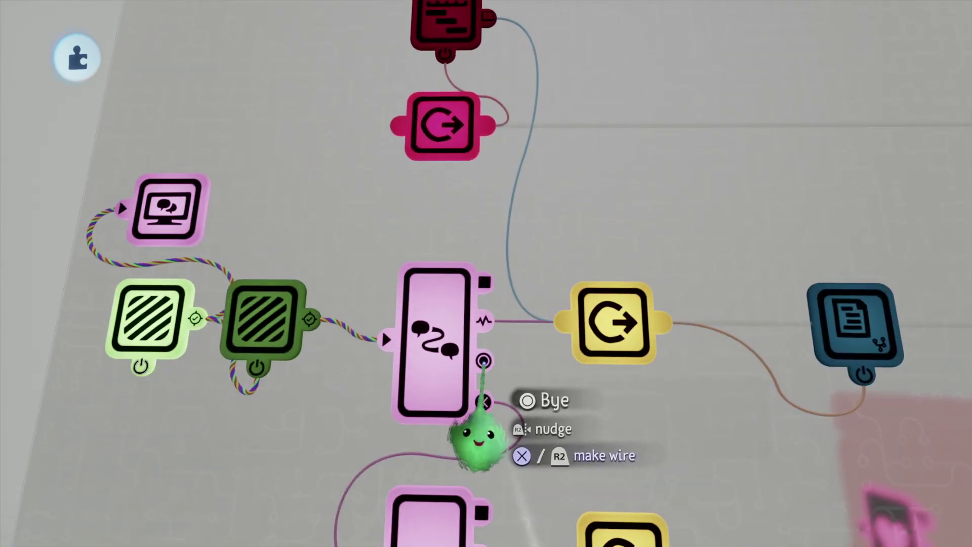
Step: Wire the Bye (circle) outputs of both Dialogue Text Displayers to the crimson gadget's input
left_click_drag(484, 360, 446, 188)
left_click(423, 138)
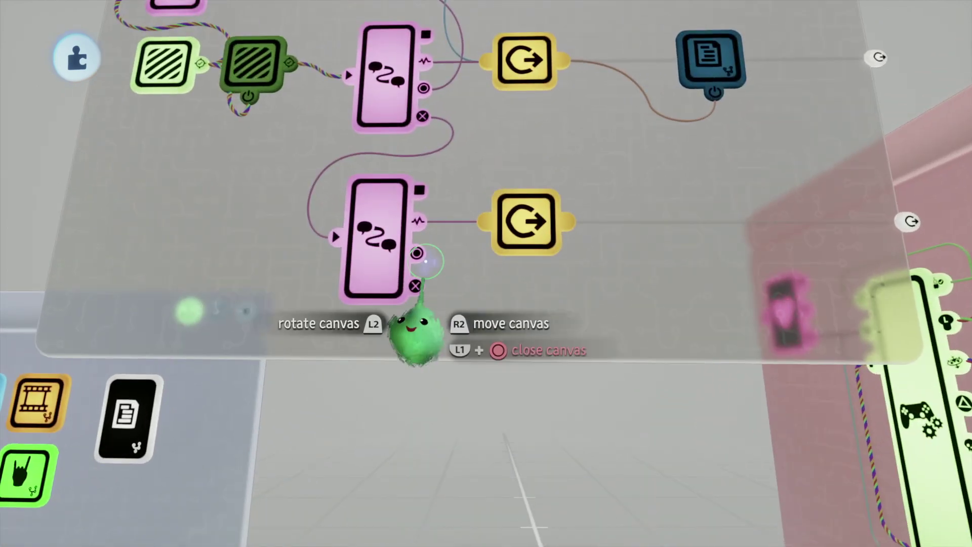
left_click_drag(426, 261, 400, 227)
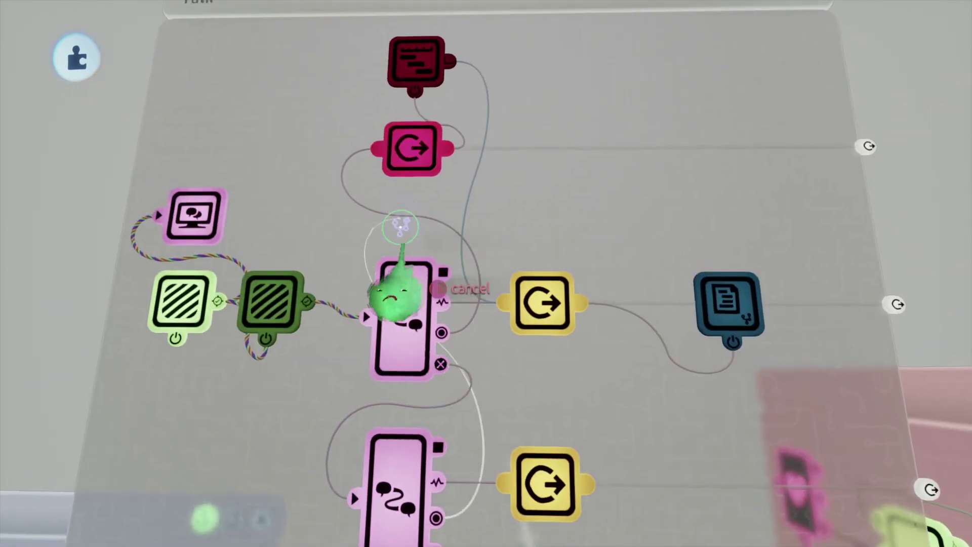
left_click(390, 146)
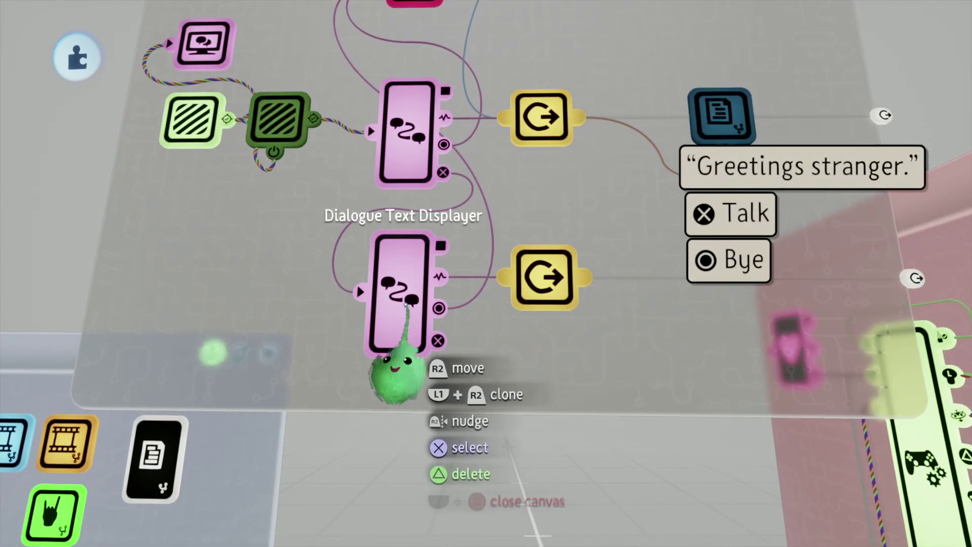
Step: Activate the square prompt on the lower Dialogue Text Displayer and label it "Directions"
left_click(412, 297)
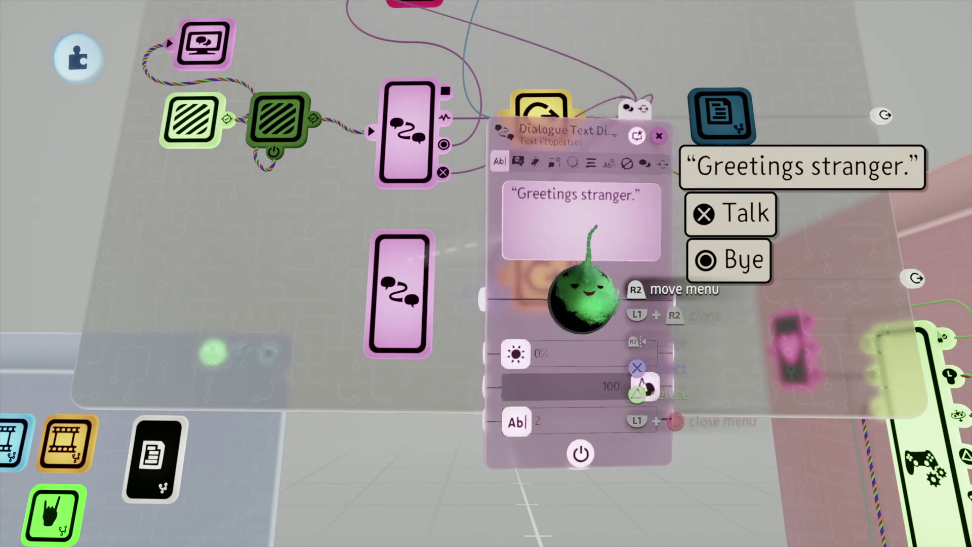
left_click(653, 158)
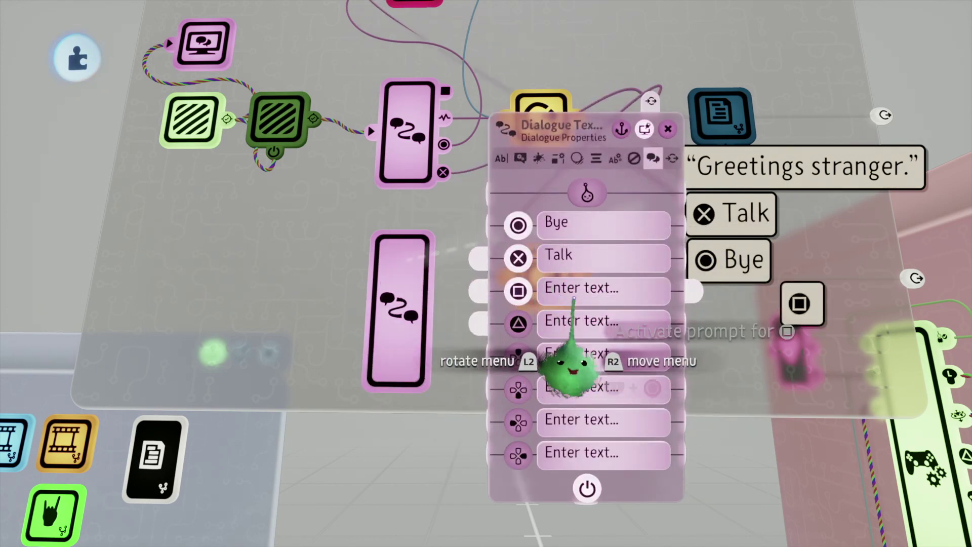
left_click(595, 361)
type("D")
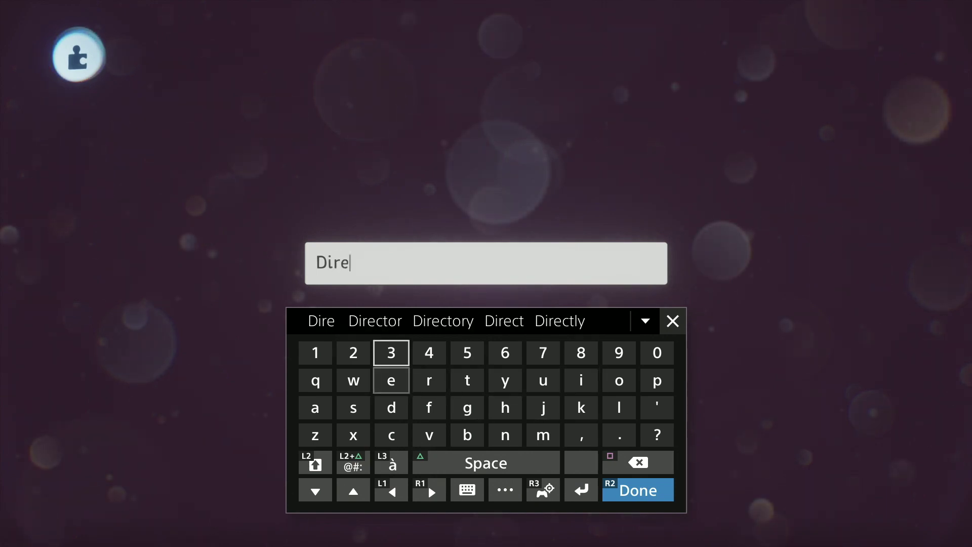
type("irec")
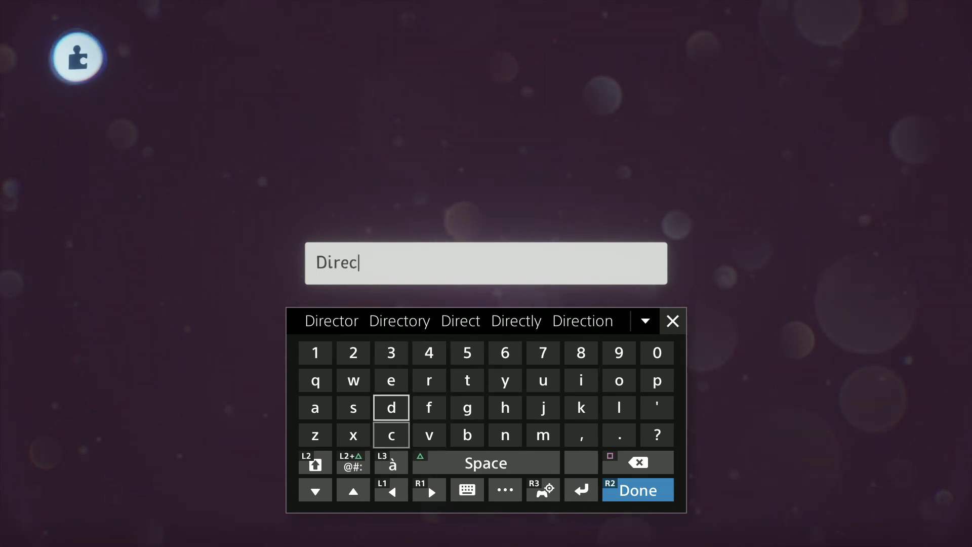
type("tions")
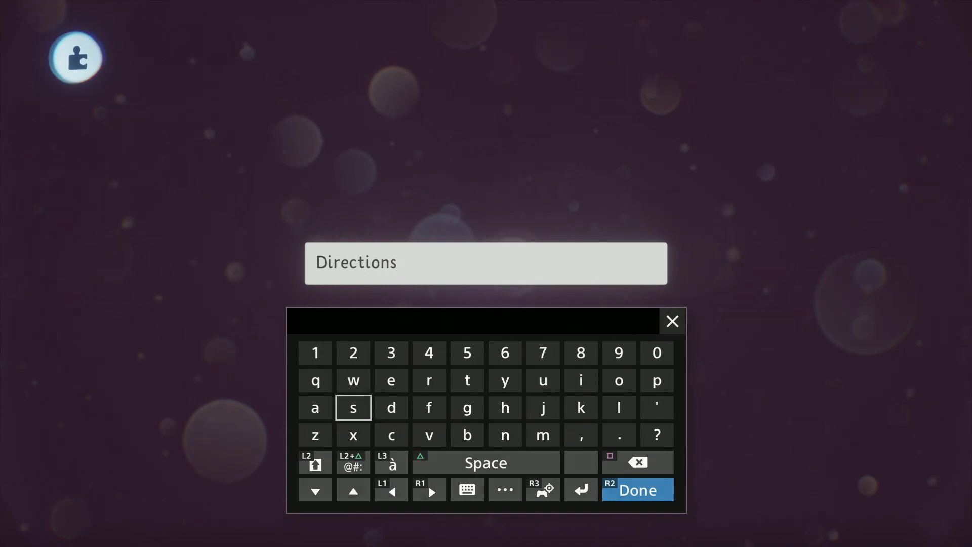
key("Return")
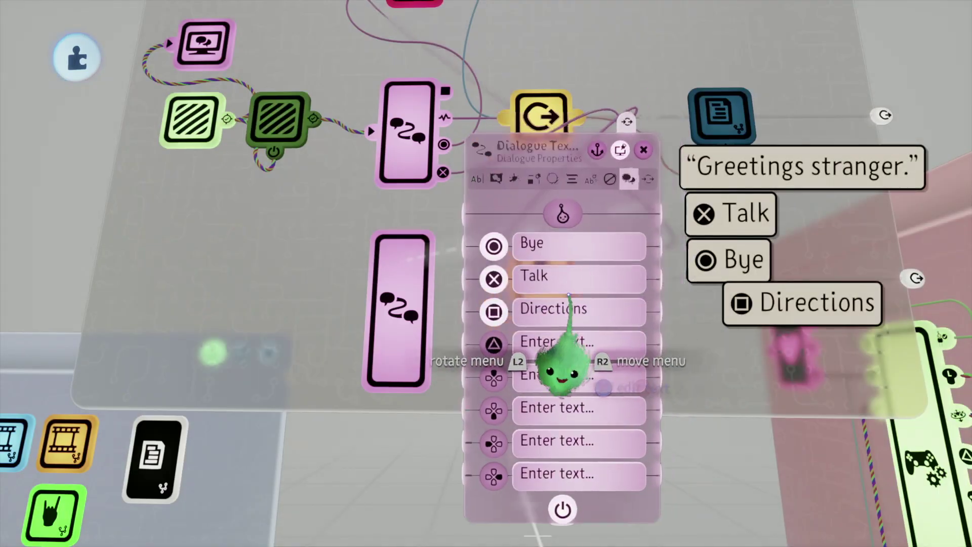
Step: Change the cross prompt's text on the lower Dialogue Text Displayer to "Who are you?"
left_click(557, 350)
type("T")
key("BackSpace")
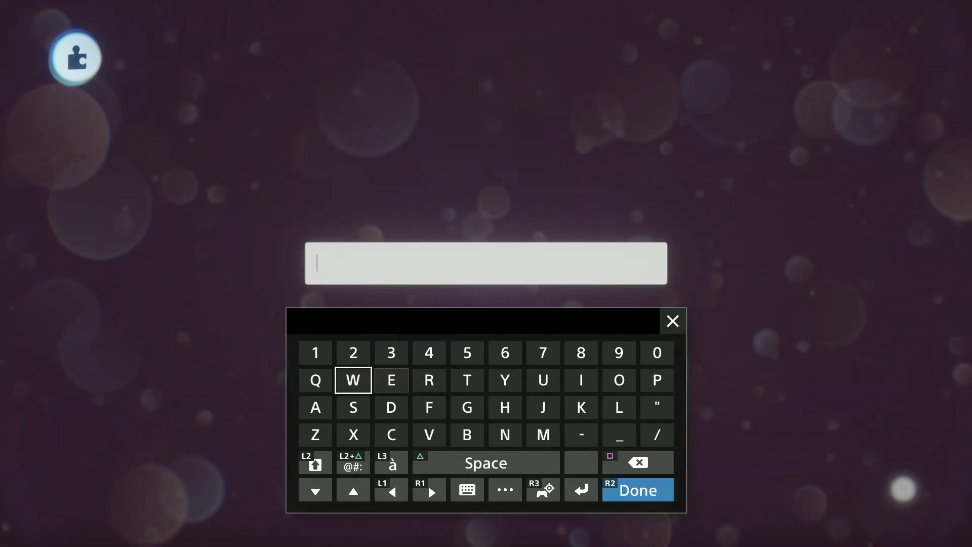
type("Who ")
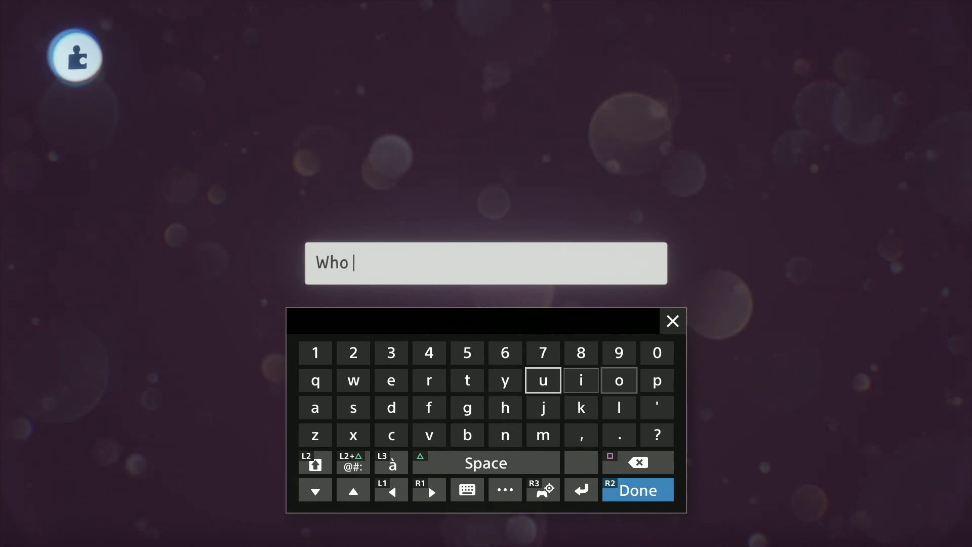
type("are ")
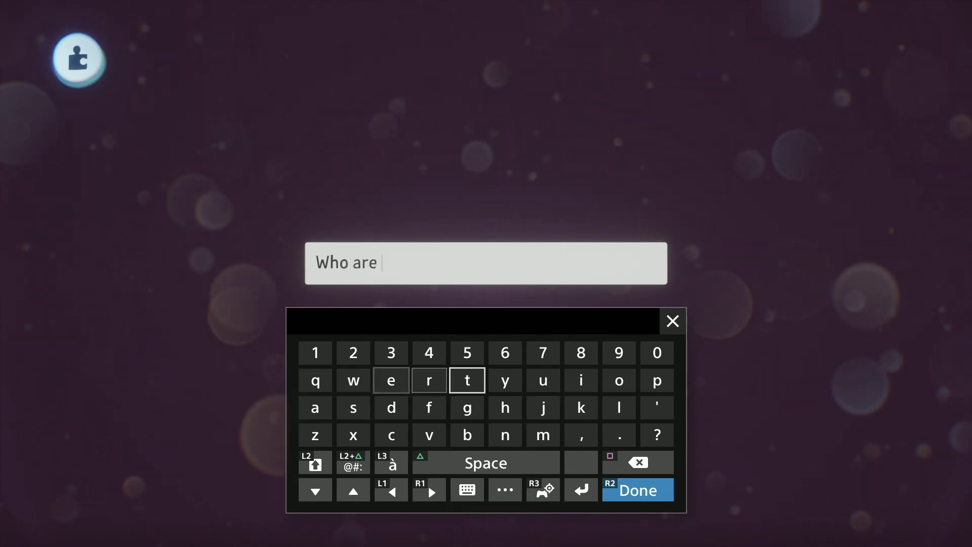
type("you?")
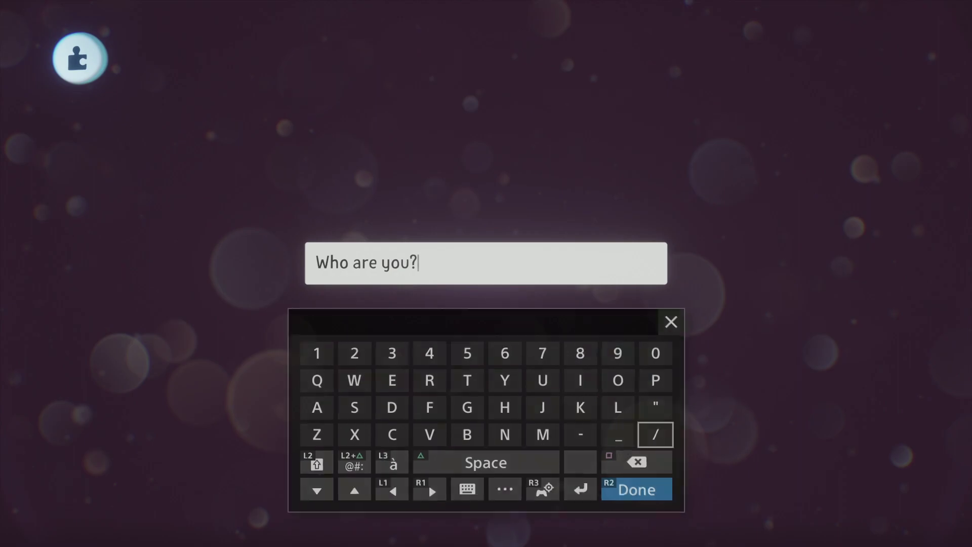
key("Return")
Step: Reword the square prompt as "Directions?" and stack the prompts below the greeting in the order Who are you?, Directions?, Bye
left_click_drag(520, 293, 423, 295)
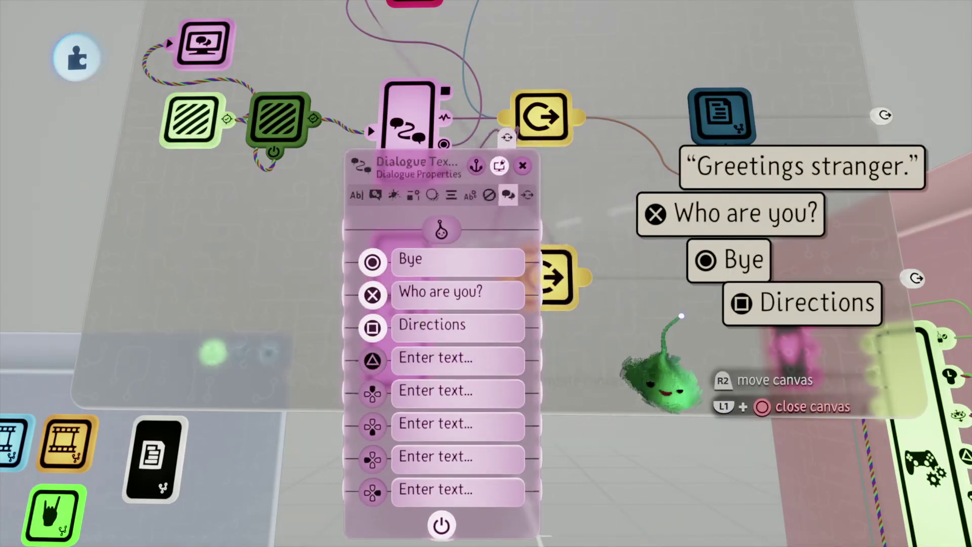
left_click_drag(723, 263, 723, 366)
left_click(448, 327)
type("?")
key("Return")
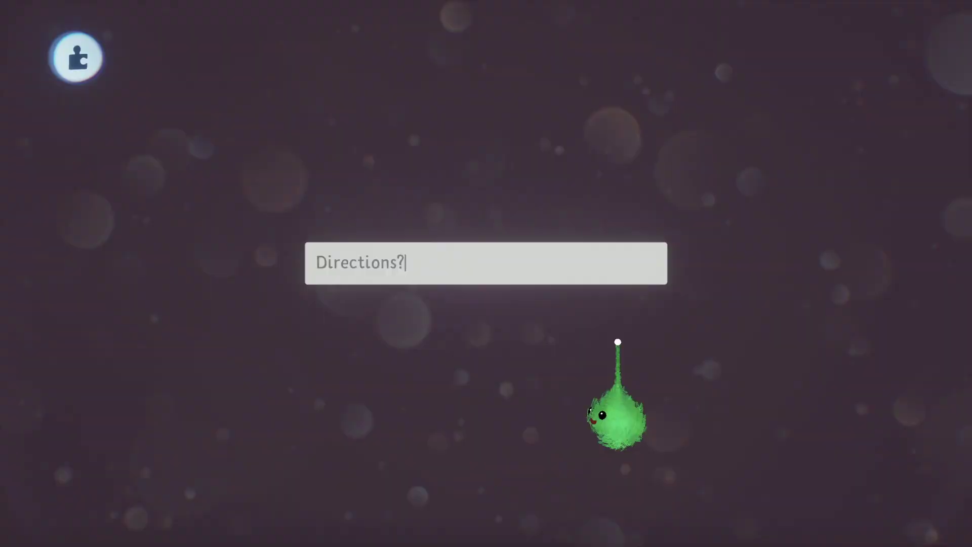
left_click_drag(737, 302, 728, 298)
left_click_drag(738, 228, 774, 242)
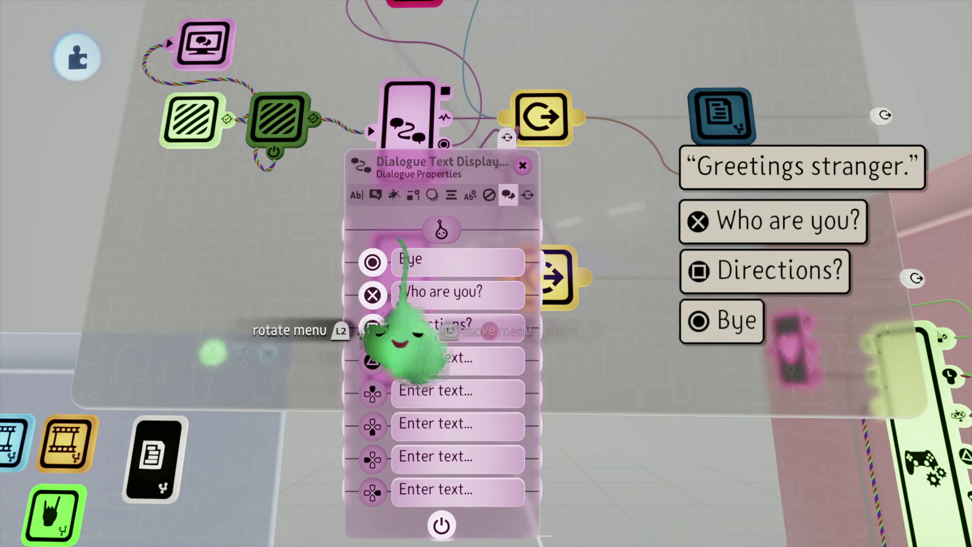
Step: Change the lower Dialogue Text Displayer's main text to “What troubles you?” in quotation marks and close its settings
left_click(360, 197)
left_click(393, 253)
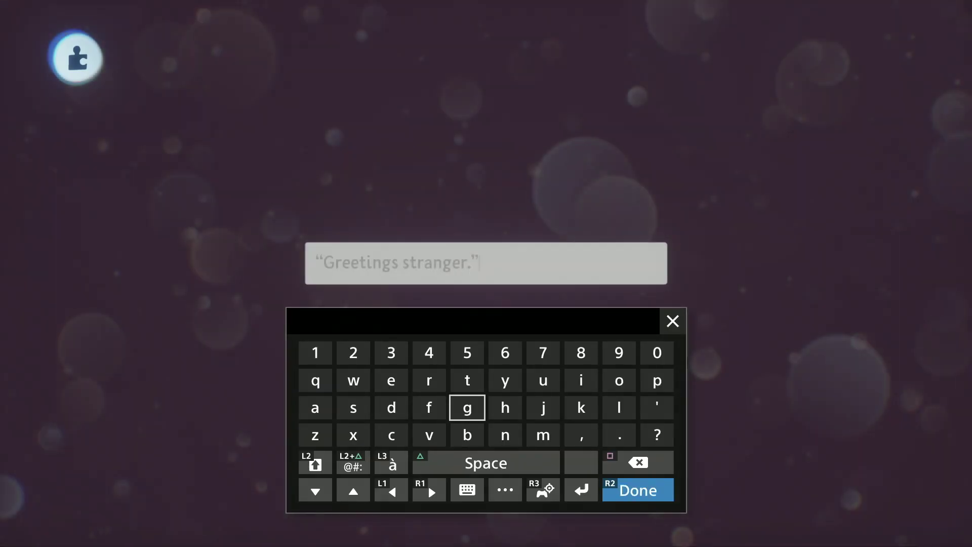
key("BackSpace")
key("BackSpace")
key("BackSpace")
key("BackSpace")
key("BackSpace")
key("BackSpace")
key("BackSpace")
key("BackSpace")
key("BackSpace")
key("BackSpace")
key("BackSpace")
key("BackSpace")
key("BackSpace")
key("BackSpace")
key("BackSpace")
key("BackSpace")
key("BackSpace")
key("BackSpace")
key("BackSpace")
key("BackSpace")
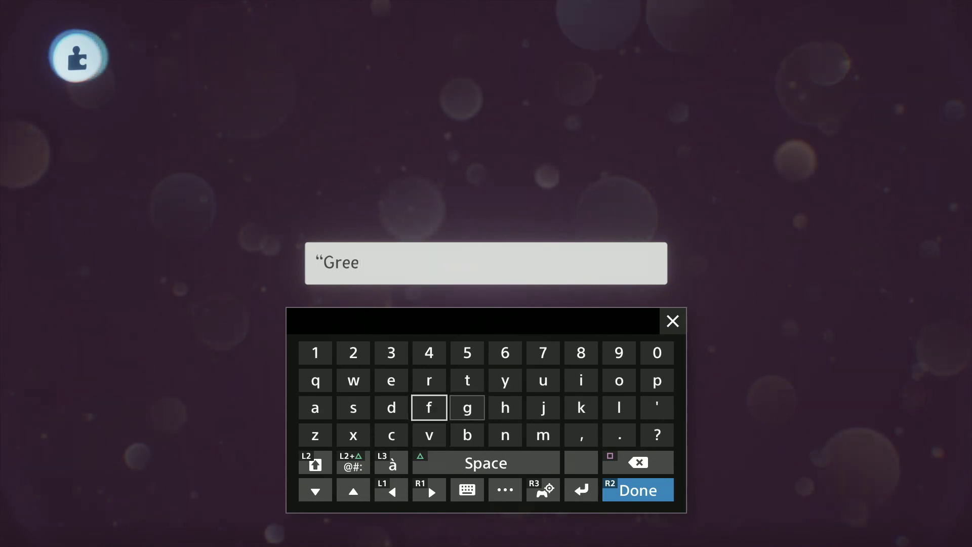
key("Left")
key("Left")
key("Up")
type("W")
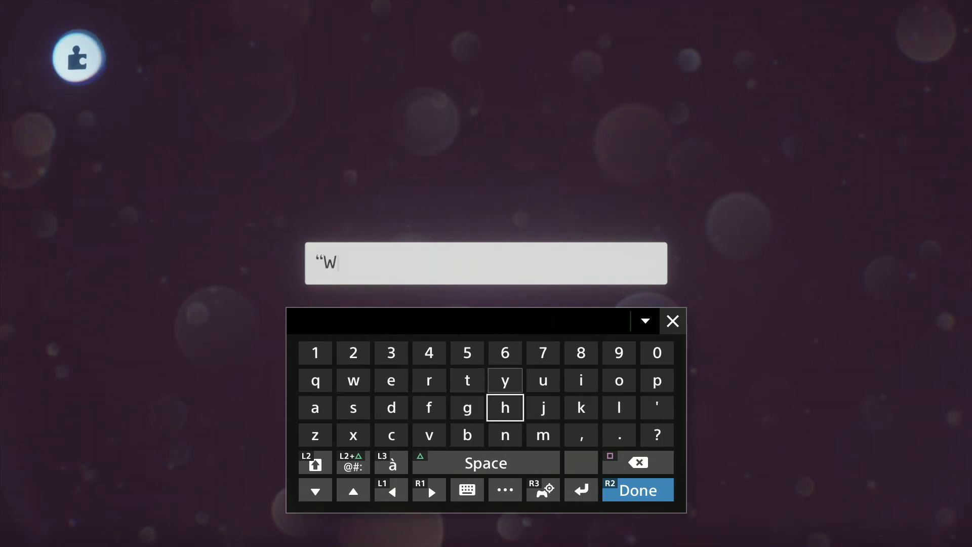
type("hat tr")
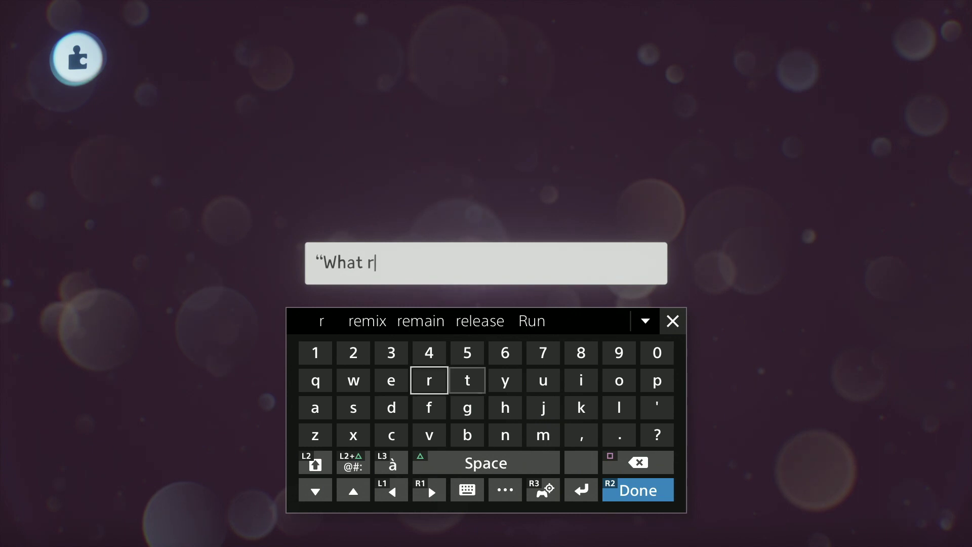
key("BackSpace")
type("tro")
key("Left")
key("Left")
key("Left")
key("Left")
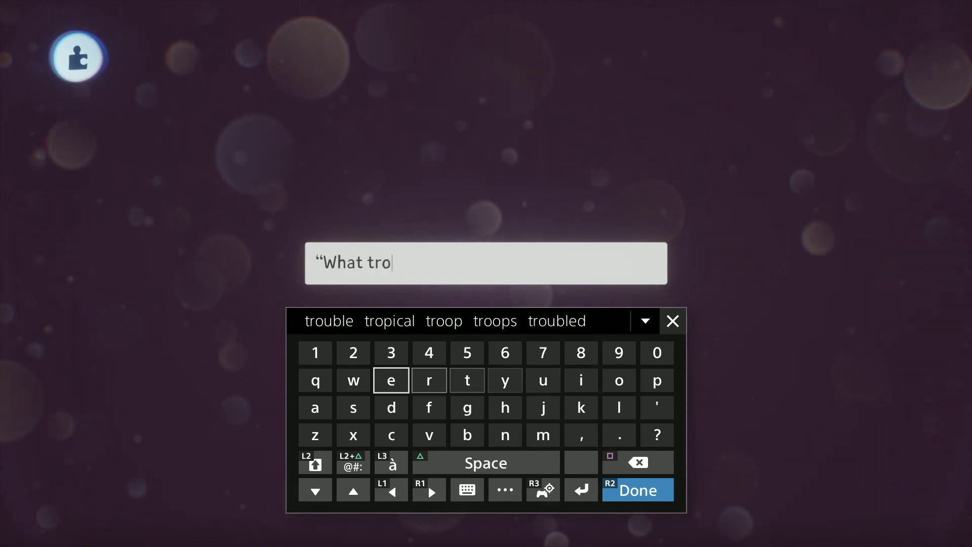
key("Up")
key("Up")
key("Return")
key("Down")
key("BackSpace")
type("s ")
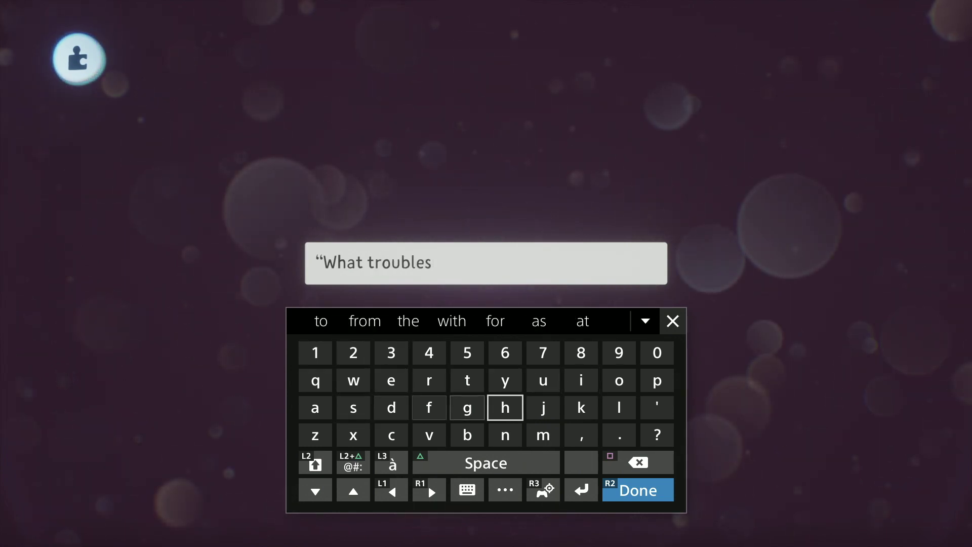
type("you")
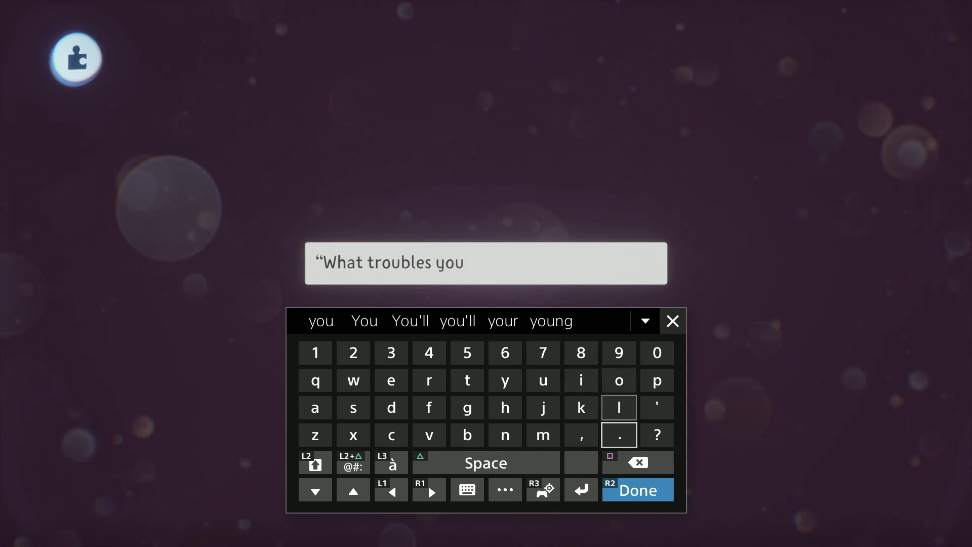
type("?\"")
key("Return")
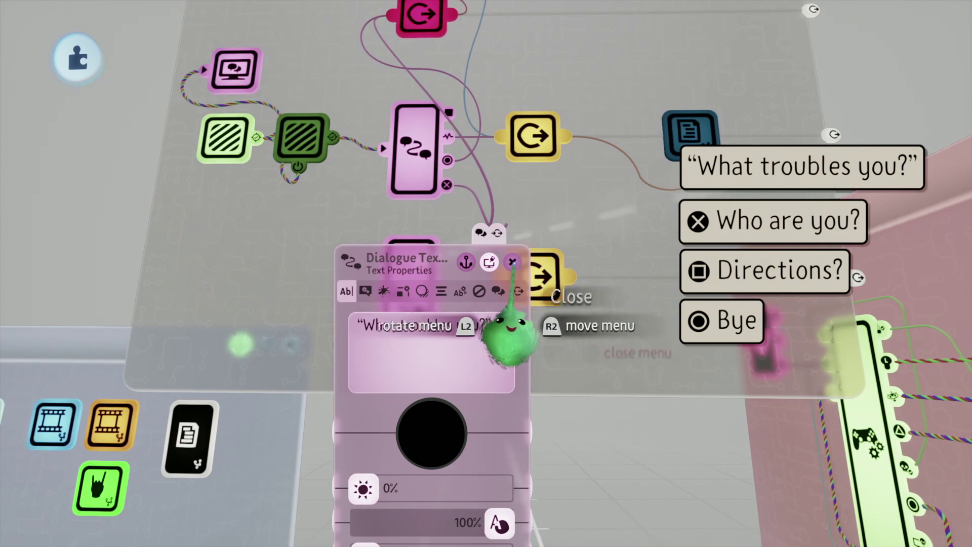
left_click(522, 288)
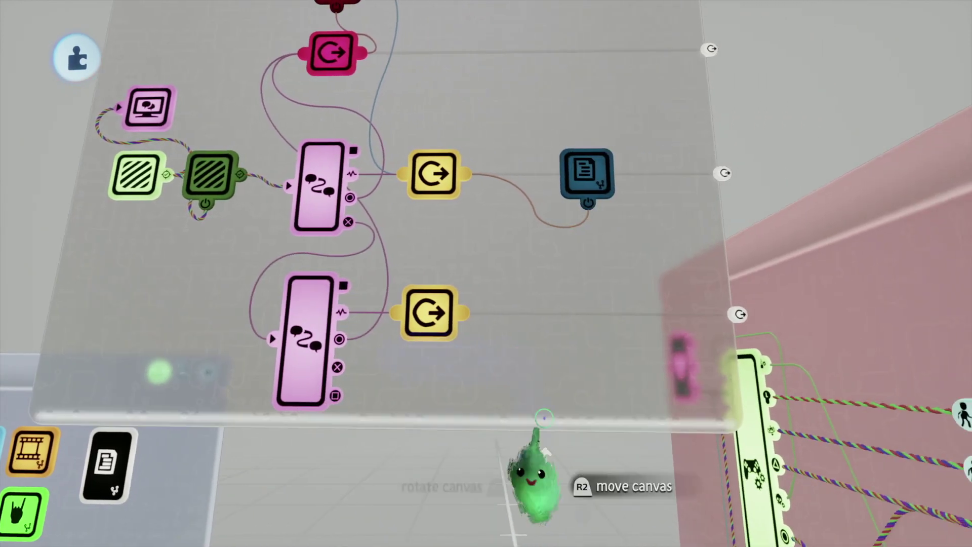
left_click_drag(539, 365, 504, 173)
left_click_drag(501, 251, 501, 400)
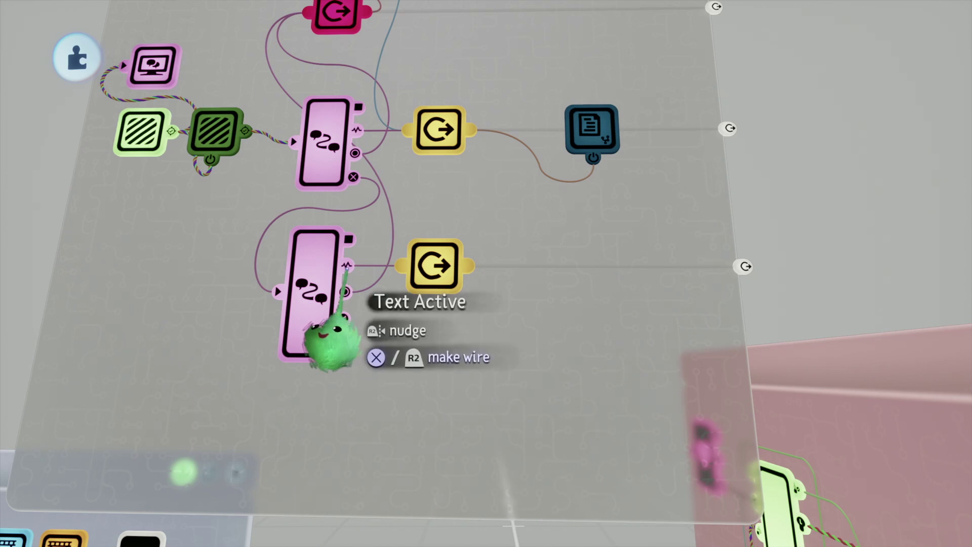
scroll(459, 274, "up", 1)
left_click(324, 278)
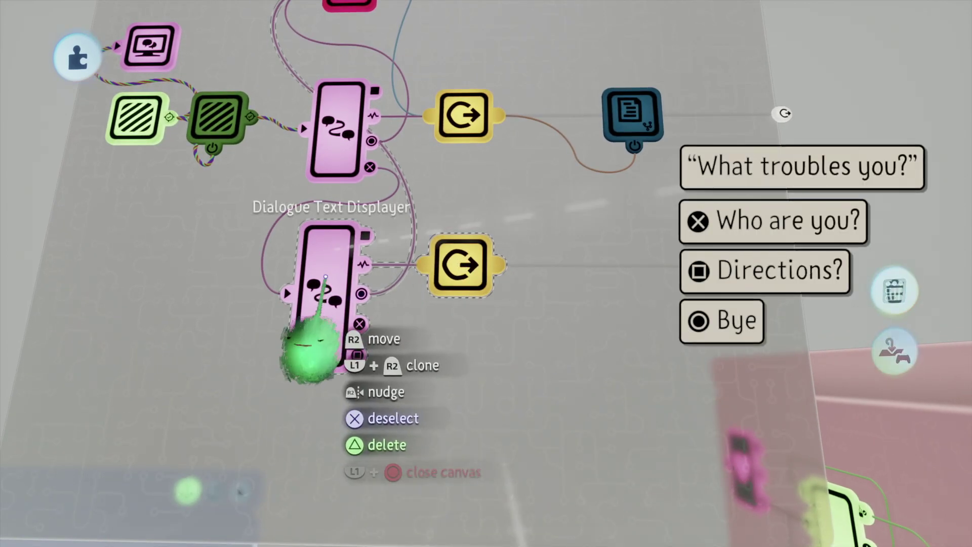
left_click(460, 262)
scroll(435, 268, "left", 1)
key("Escape")
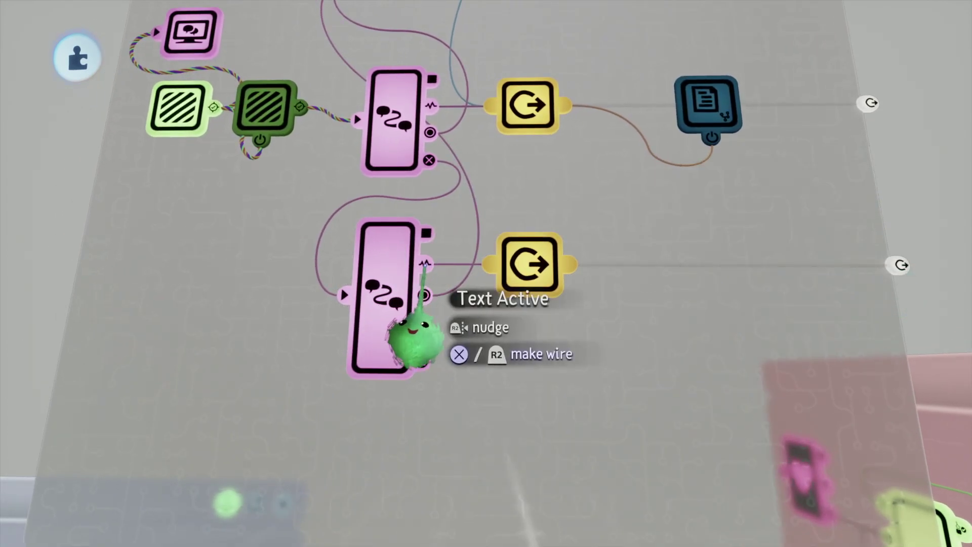
scroll(425, 264, "up", 1)
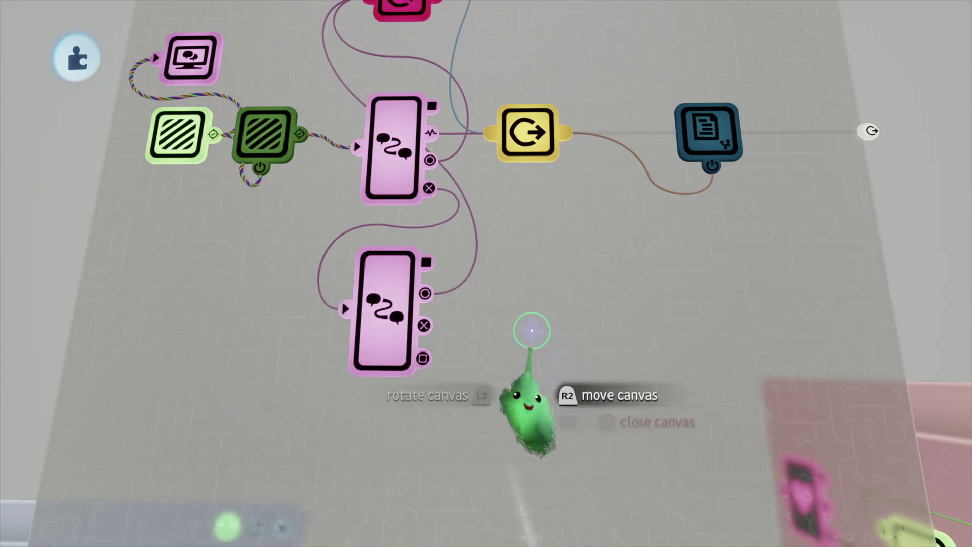
key("ctrl+z")
scroll(457, 362, "up", 1)
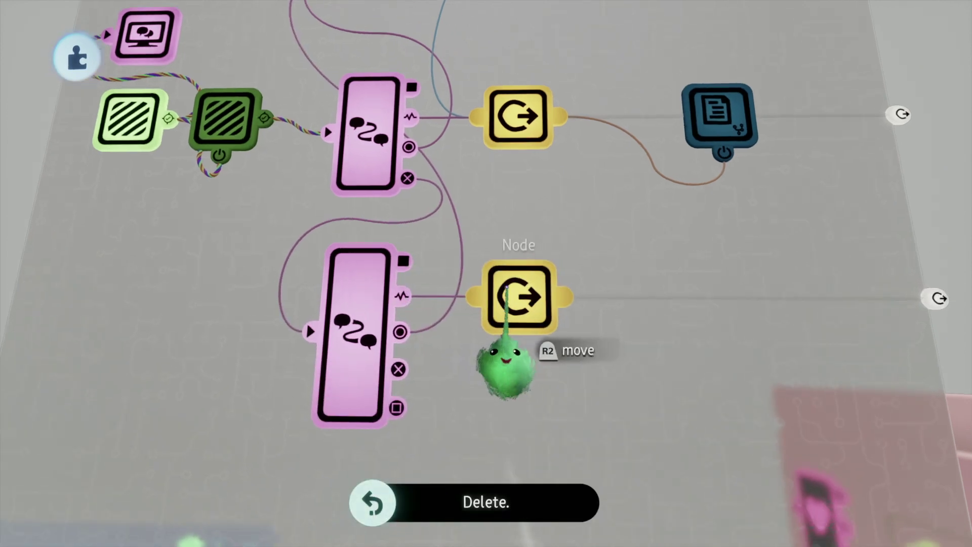
Step: Wire the lower Dialogue Text Displayer's Text Active output to the upper yellow node's input
left_click(397, 295)
left_click(499, 122)
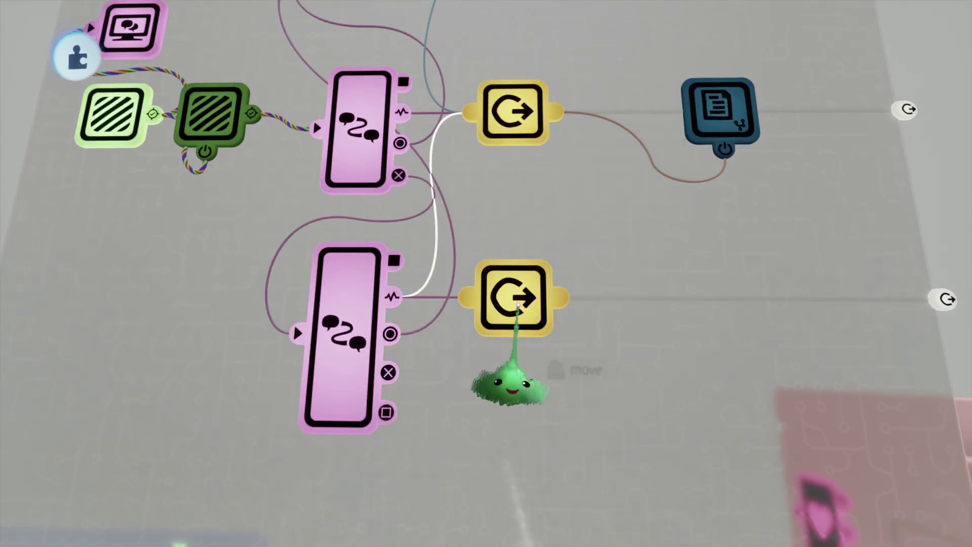
Step: Try deleting the lower yellow node, and undo the deletion
key("Delete")
scroll(456, 304, "down", 3)
scroll(441, 387, "up", 3)
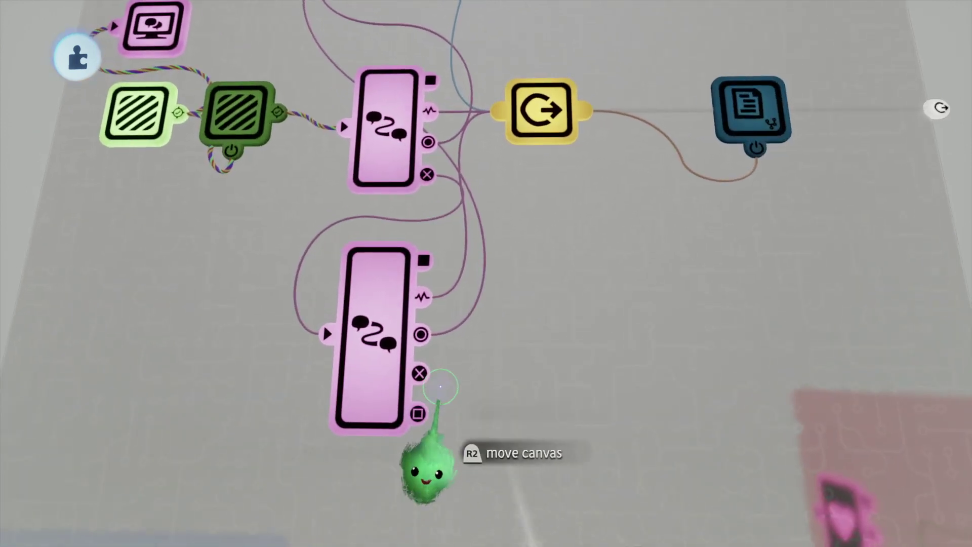
scroll(441, 408, "down", 3)
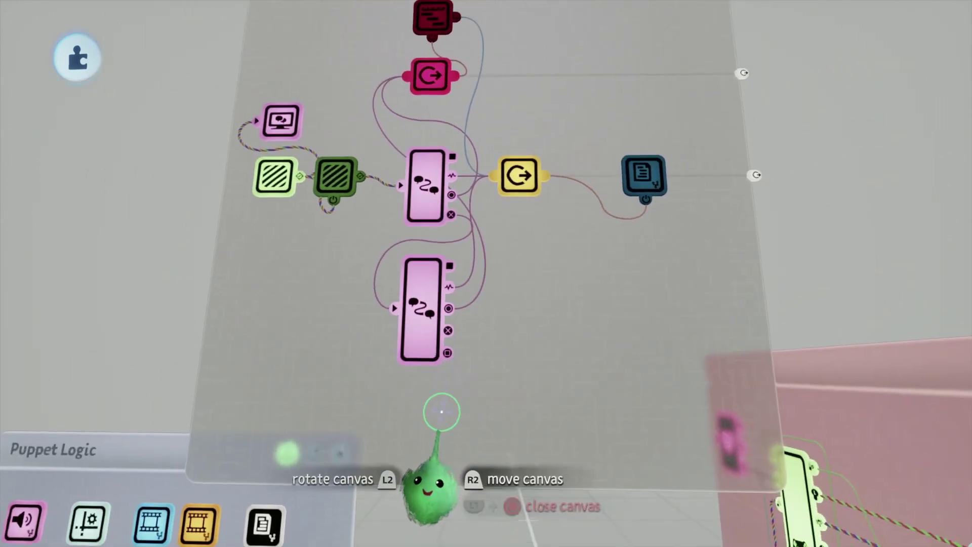
scroll(448, 408, "up", 2)
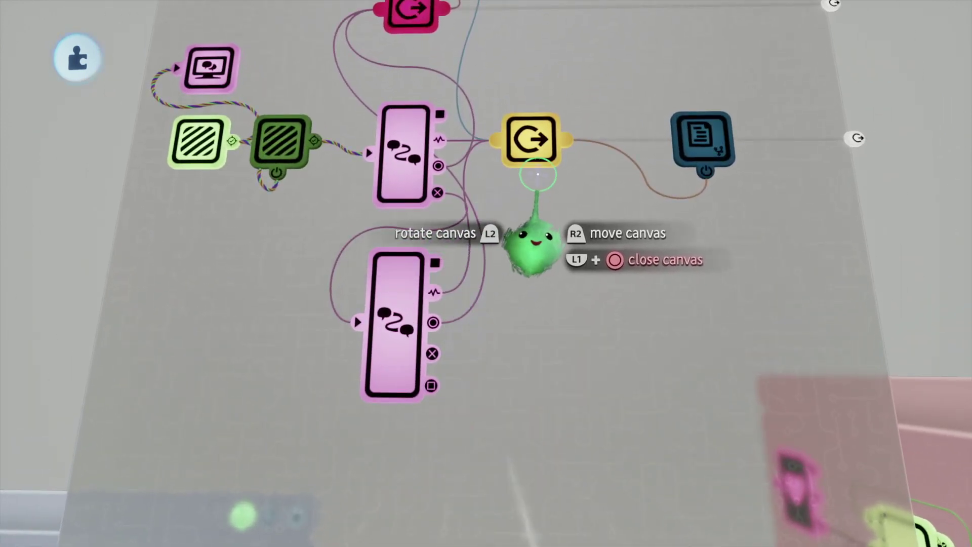
key("ctrl+z")
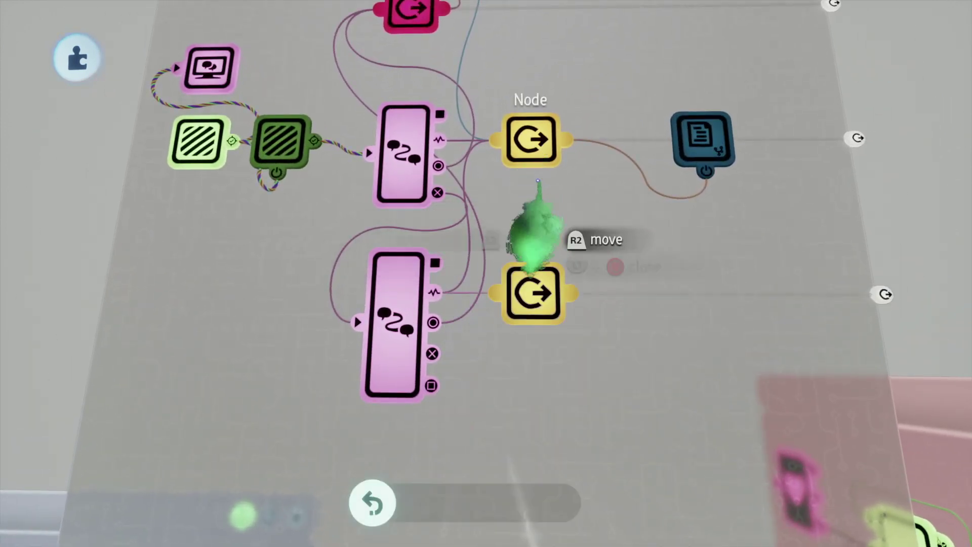
scroll(458, 343, "down", 2)
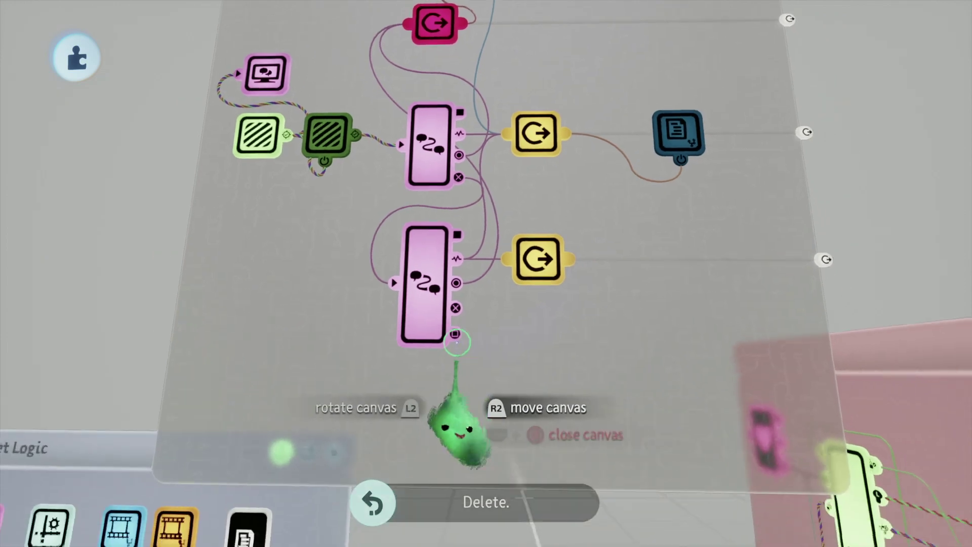
Step: Clone the lower Dialogue Text Displayer and its yellow node twice, placing the two copies one above the other beside the originals
scroll(430, 289, "up", 1)
mouse_move(406, 231)
scroll(405, 283, "up", 1)
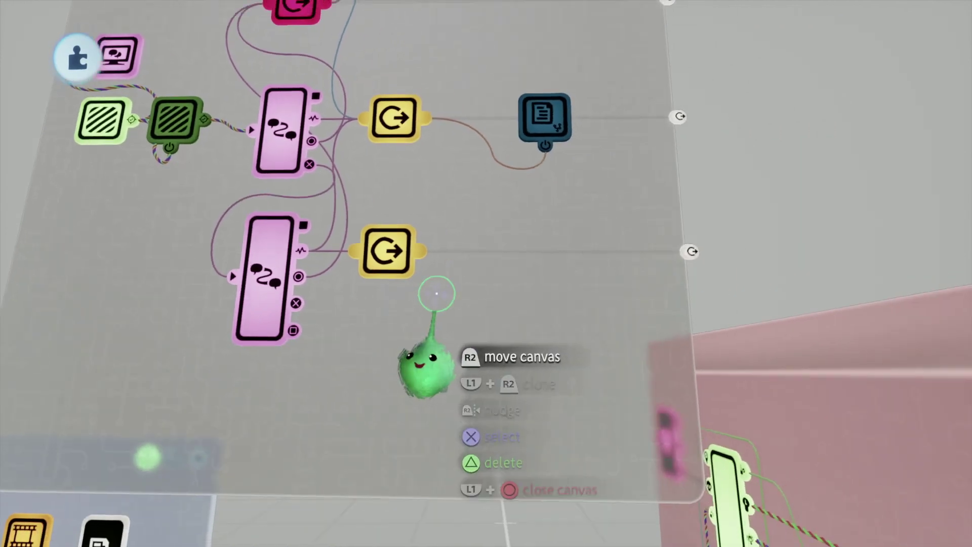
left_click(388, 253)
left_click(304, 260)
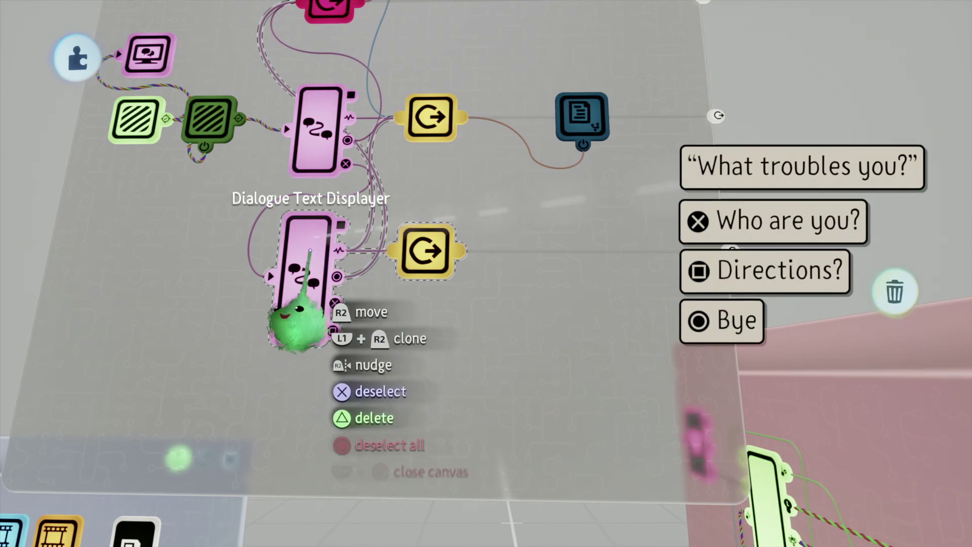
mouse_move(306, 256)
left_mouse_down()
mouse_move(456, 368)
mouse_move(499, 237)
mouse_move(481, 247)
mouse_move(482, 404)
mouse_move(365, 130)
mouse_move(428, 308)
mouse_move(463, 345)
left_mouse_up()
Step: Select both cloned Dialogue Text Displayers and deactivate their square Directions? and circle Bye prompts
left_click(473, 298)
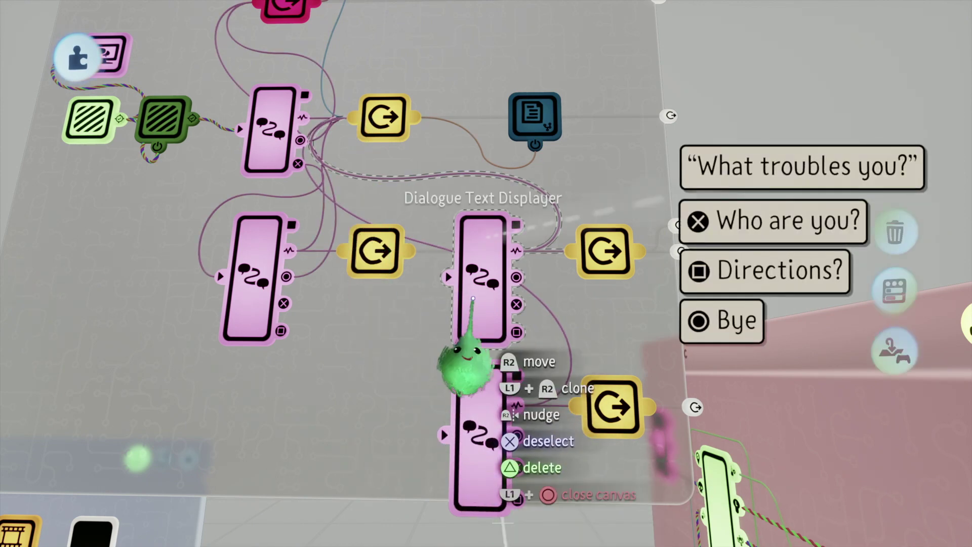
left_click(481, 318)
right_click(481, 318)
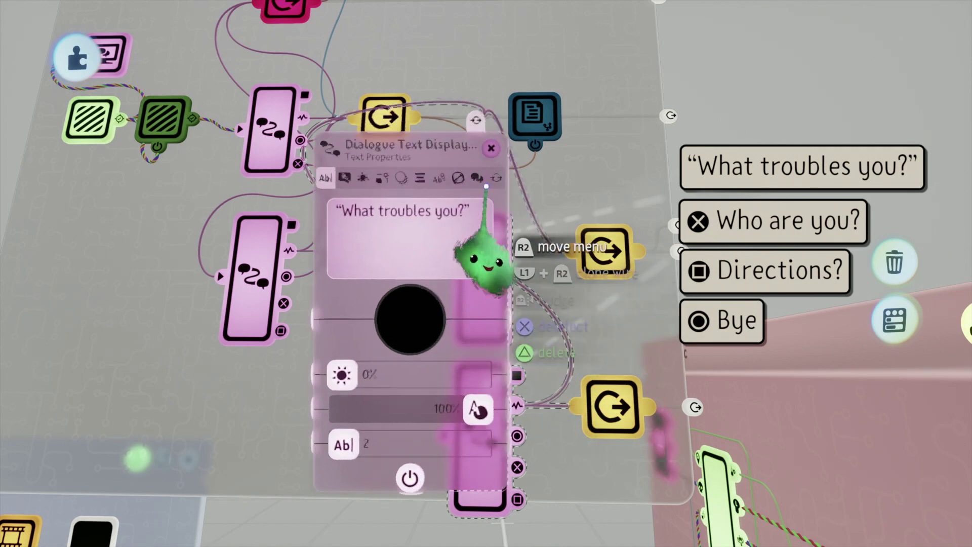
left_click(476, 177)
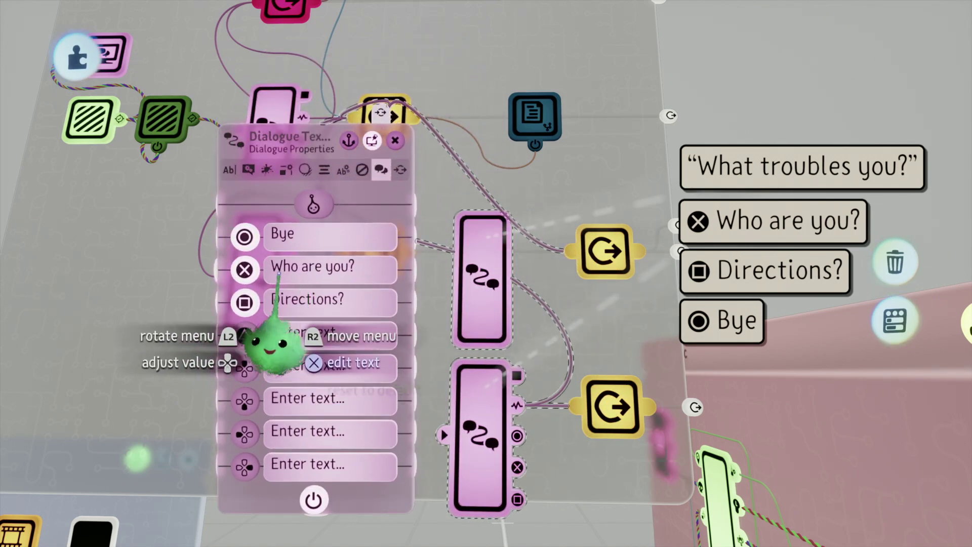
left_click(245, 303)
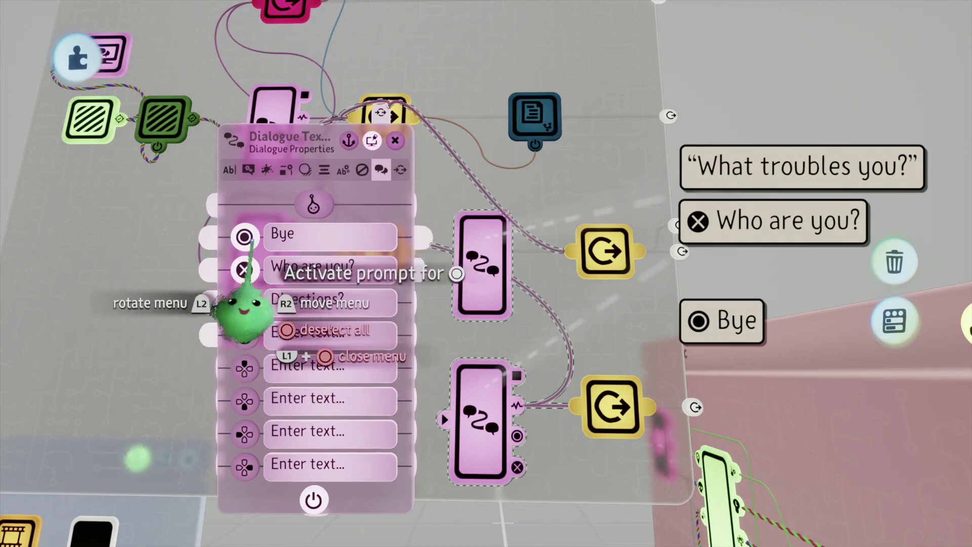
left_click(245, 237)
Step: Change the cross prompt's text on both cloned displayers to "Next" and close their settings
left_click(284, 269)
key("BackSpace")
key("BackSpace")
key("BackSpace")
key("BackSpace")
key("BackSpace")
key("BackSpace")
key("BackSpace")
key("BackSpace")
key("BackSpace")
key("BackSpace")
key("BackSpace")
key("BackSpace")
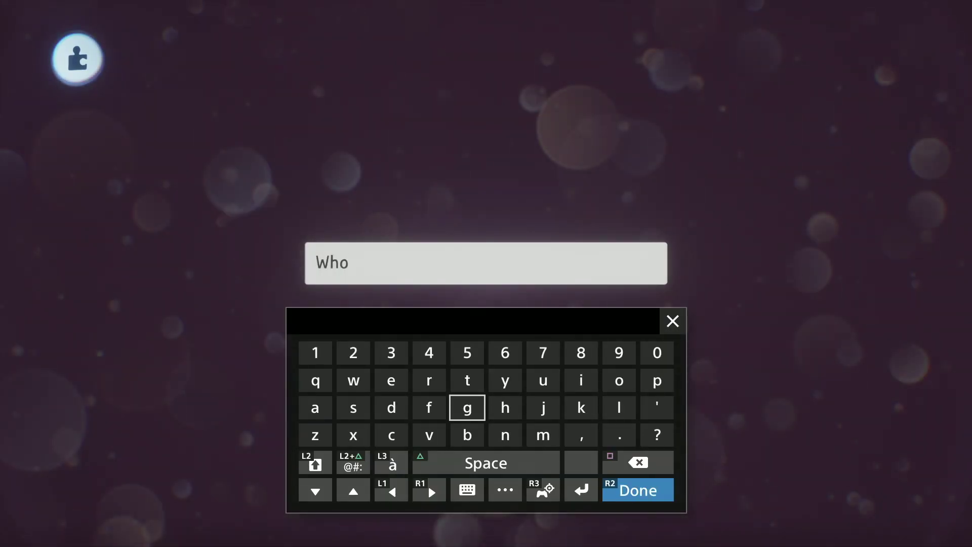
key("Right")
type("N")
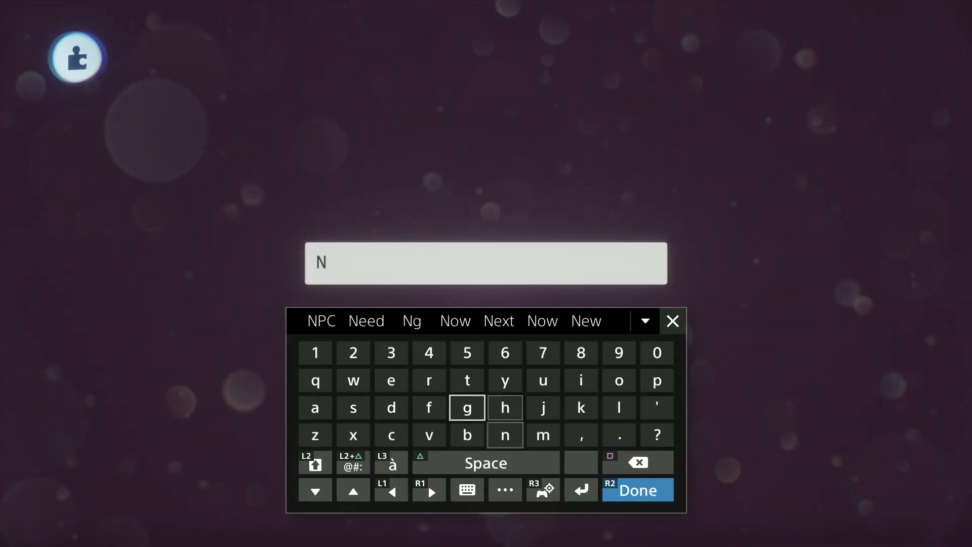
type("ext")
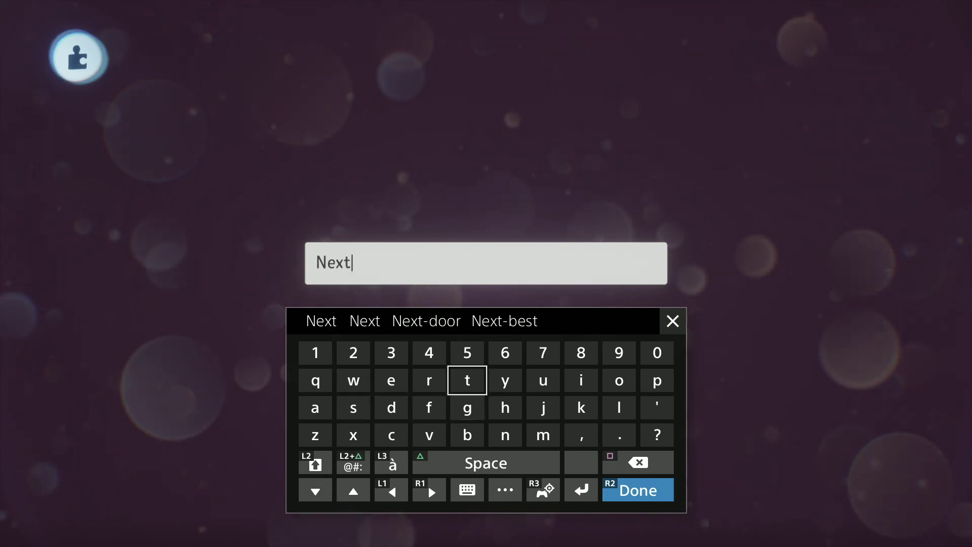
key("Return")
left_click(395, 139)
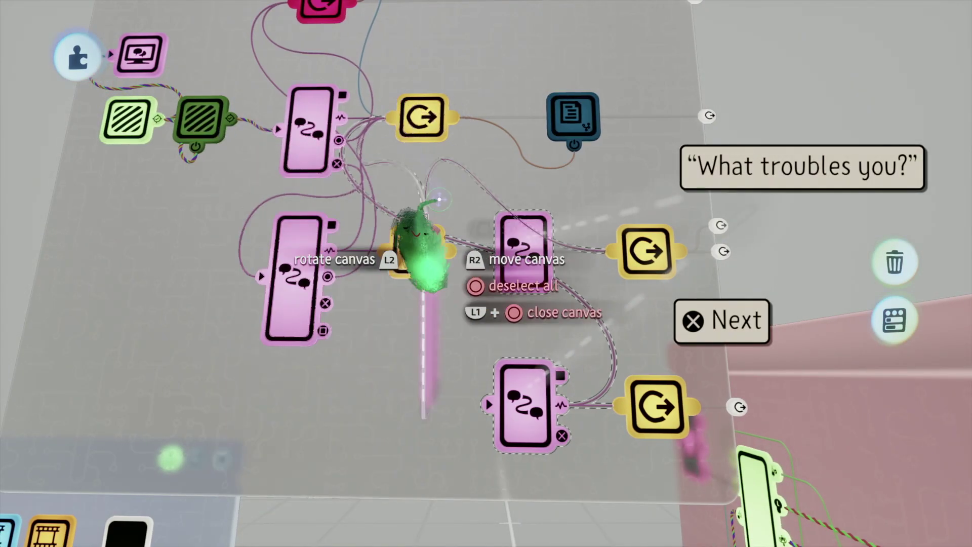
Step: Move the lower cloned displayer up close beneath the other clone and delete both cloned yellow nodes
key("Escape")
left_click_drag(537, 402, 539, 337)
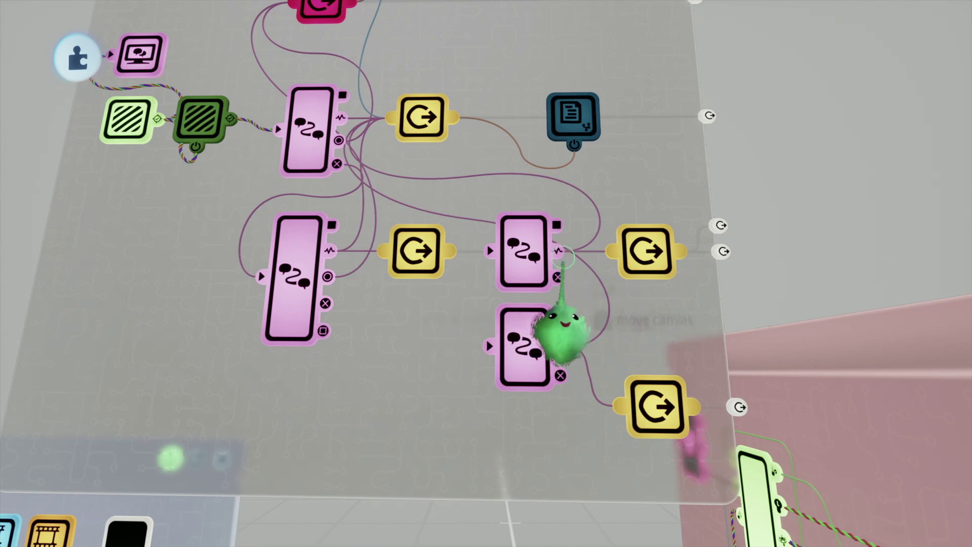
key("Delete")
key("Delete")
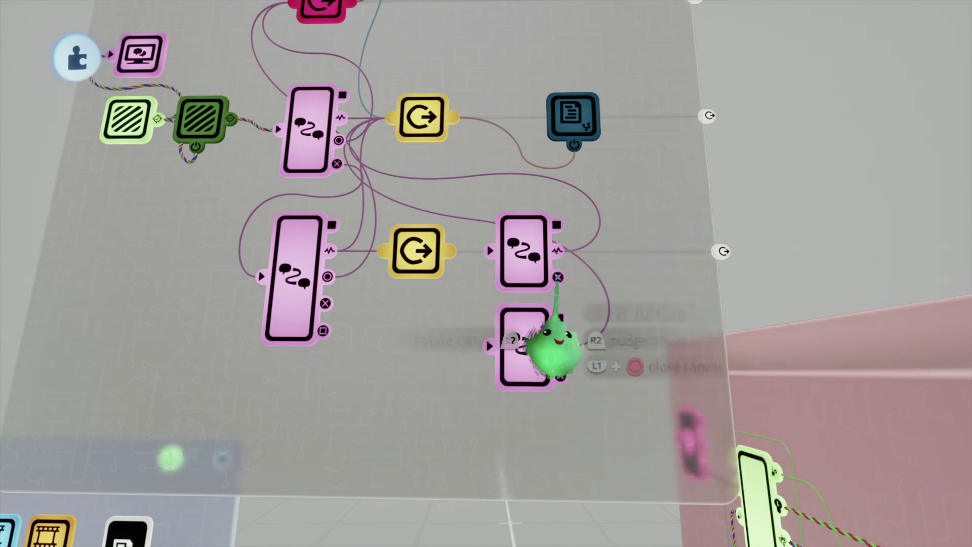
Step: Wire the cross (Next) outputs of both cloned displayers back to the input of the “What troubles you?” displayer
left_click(558, 277)
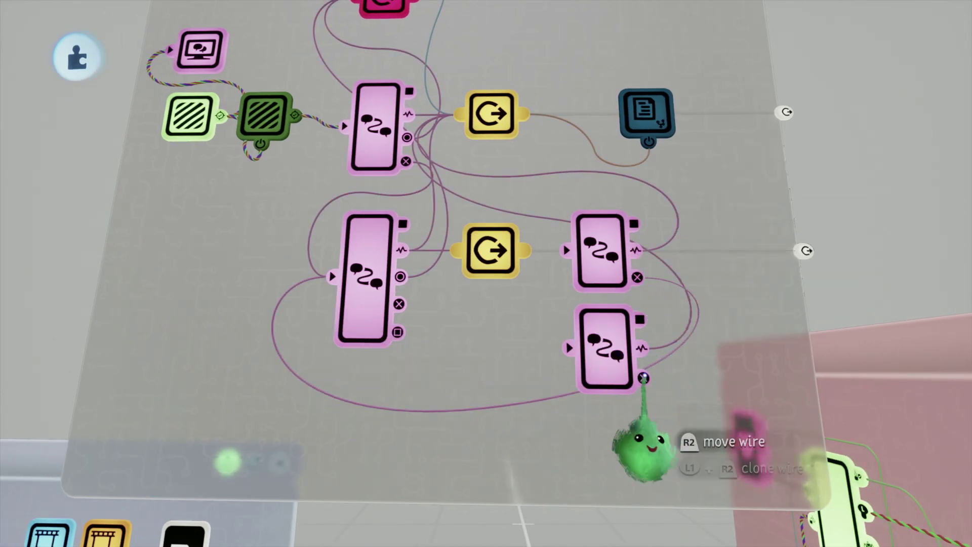
left_click(643, 378)
left_click_drag(307, 365, 332, 276)
scroll(376, 229, "down", 3)
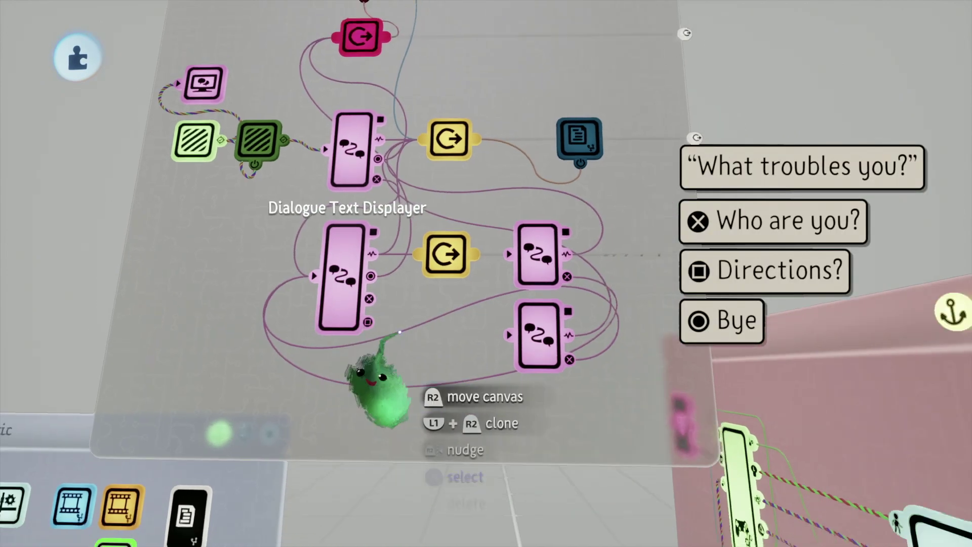
scroll(273, 324, "up", 4)
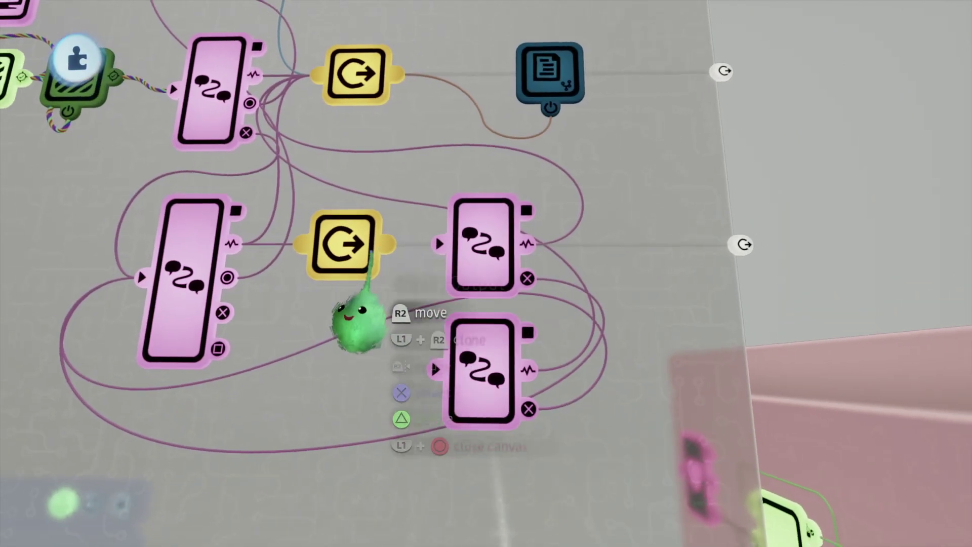
Step: Delete the yellow node beside the “What troubles you?” displayer and wire that displayer's cross and square outputs to the upper and lower cloned displayers' inputs
key("Delete")
middle_click_drag(356, 259, 419, 386)
mouse_move(532, 377)
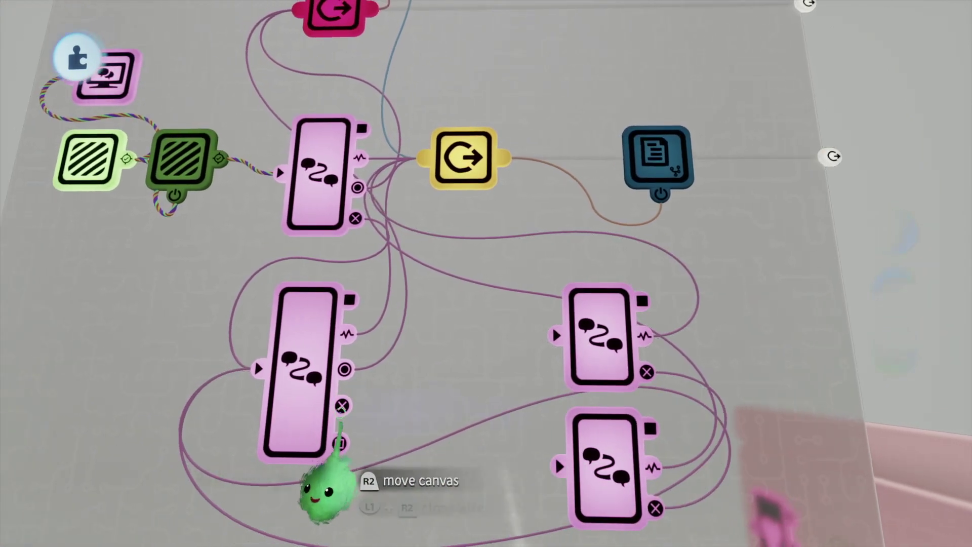
left_click_drag(343, 401, 546, 336)
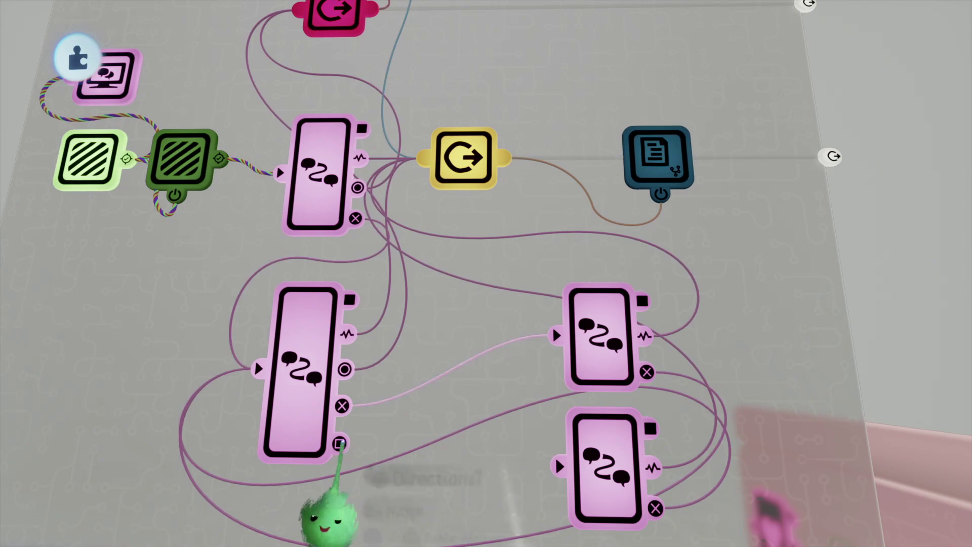
left_click_drag(340, 444, 561, 466)
Step: Clear the upper cloned displayer's dialogue text and begin the new text with an opening quotation mark
left_click(598, 335)
left_click(473, 268)
key("BackSpace")
key("BackSpace")
key("BackSpace")
key("BackSpace")
key("BackSpace")
key("BackSpace")
key("BackSpace")
key("BackSpace")
key("BackSpace")
key("BackSpace")
key("BackSpace")
key("BackSpace")
key("BackSpace")
key("BackSpace")
key("BackSpace")
key("BackSpace")
key("BackSpace")
key("BackSpace")
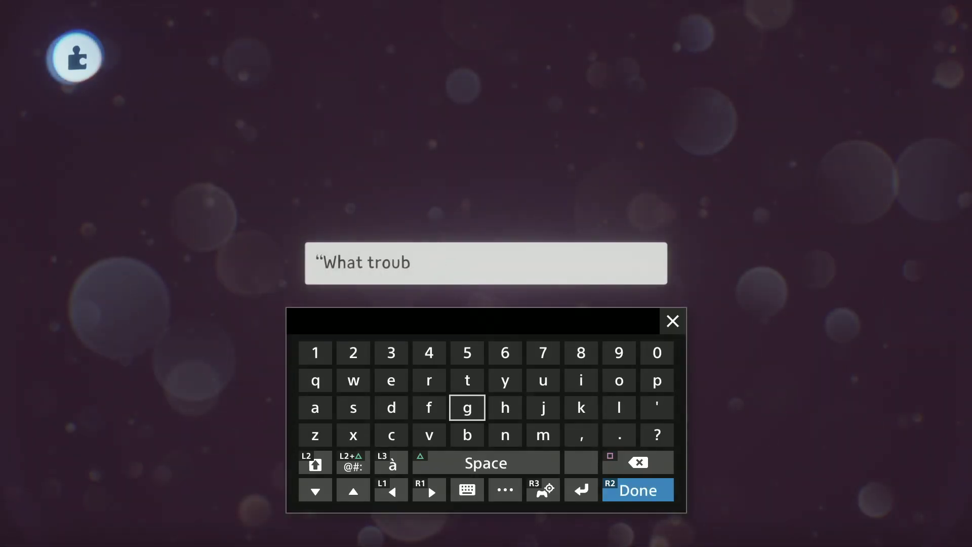
key("Right")
key("Right")
key("Right")
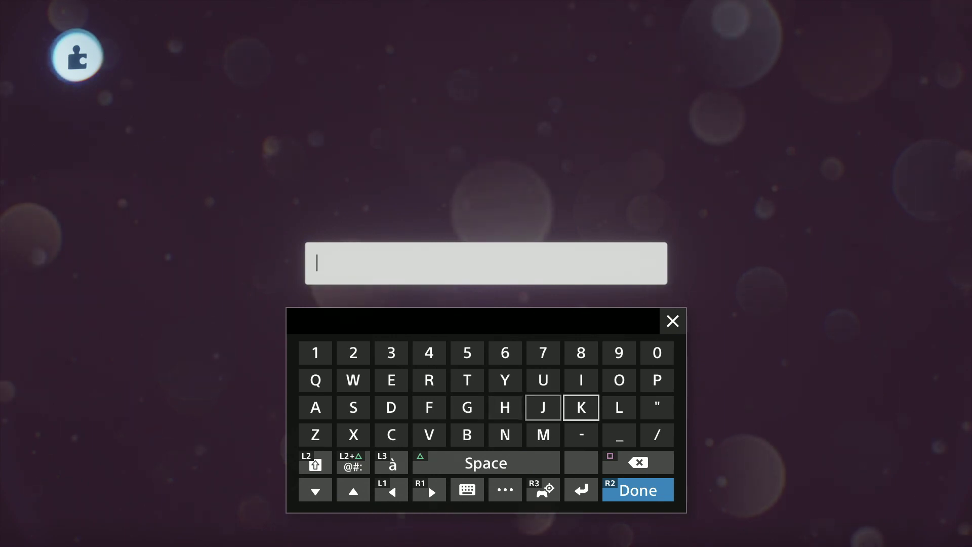
key("Right")
key("Right")
type("“")
key("Left")
key("Left")
key("Left")
type("ju")
key("Left")
key("Left")
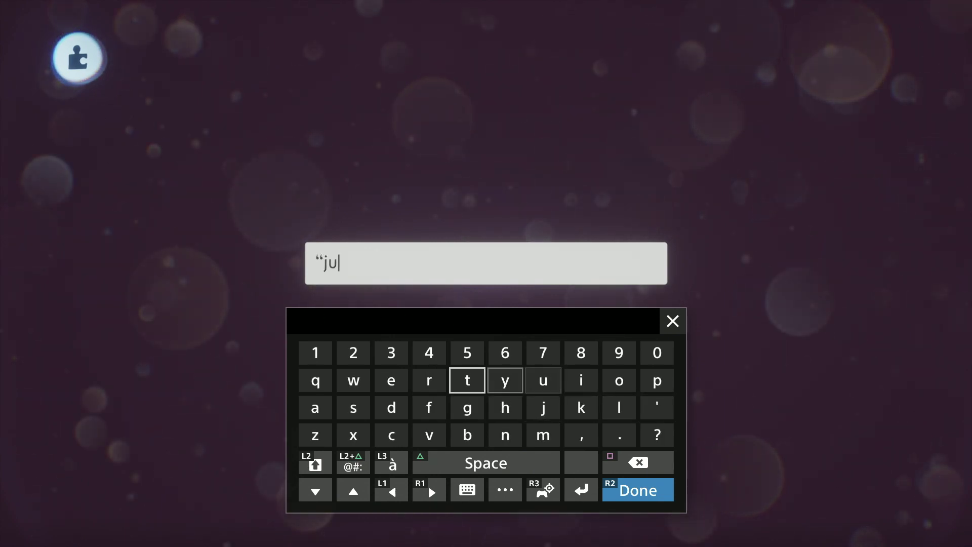
key("BackSpace")
key("BackSpace")
Step: Complete the upper cloned displayer's dialogue text as “Just a traveler.” and close its settings
key("Right")
key("Down")
key("Down")
key("Right")
key("shift")
key("Up")
type("J")
key("Up")
type("u")
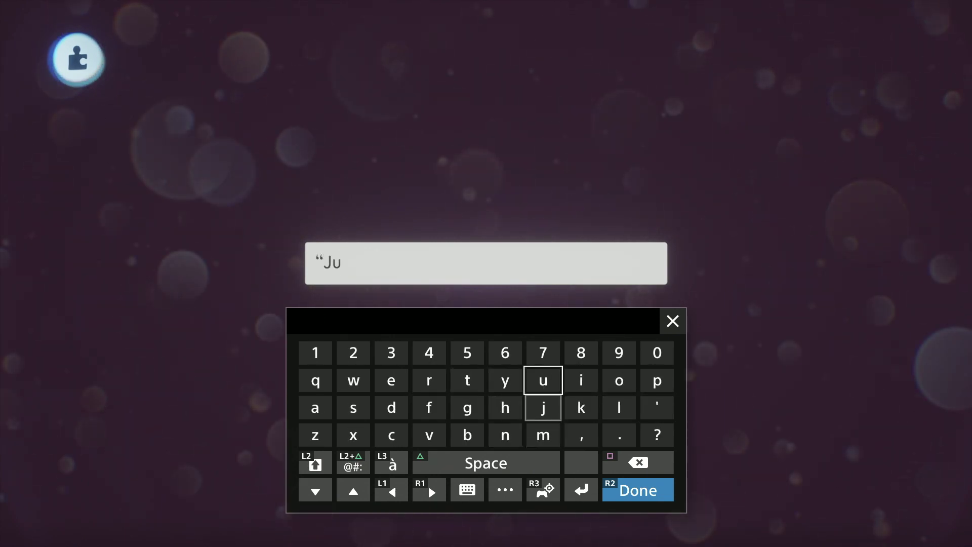
key("Left")
key("Left")
key("Left")
key("Left")
key("Left")
key("Down")
type("s")
key("Right")
key("Right")
key("Right")
key("Up")
type("t")
key("Left")
key("Left")
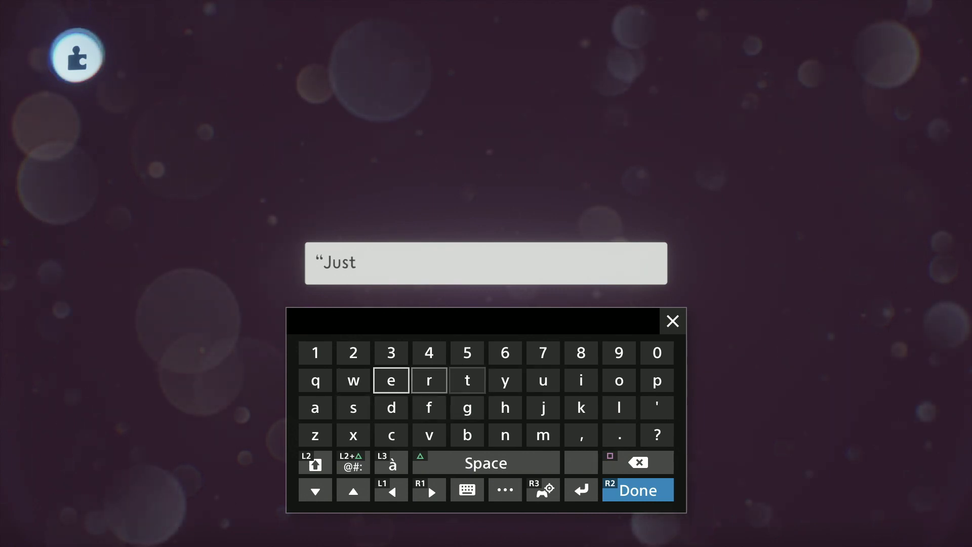
key("Down")
key("Left")
key("Left")
type("a")
key("Right")
key("Right")
key("Right")
key("Right")
key("Up")
type("tr")
key("Down")
key("Left")
key("Left")
key("Left")
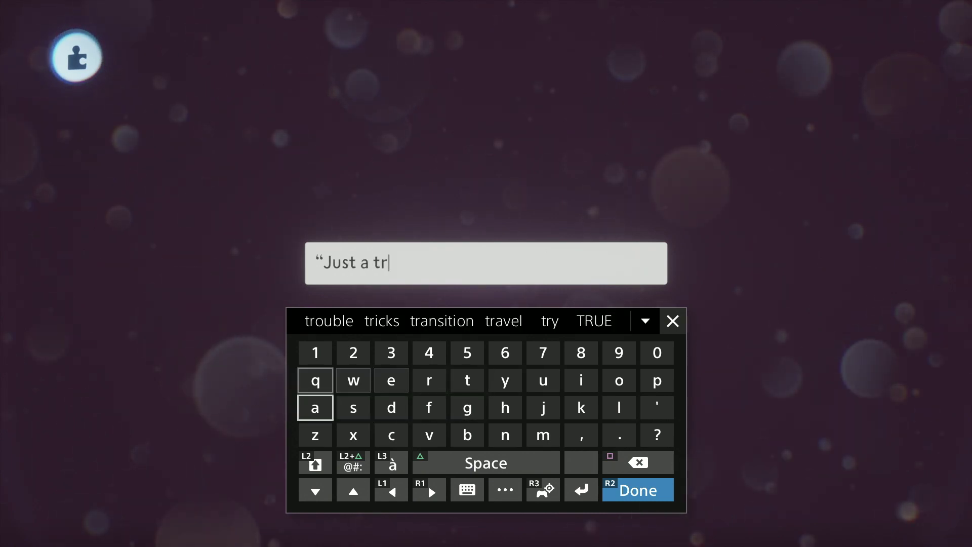
type("a")
key("Right")
key("Right")
key("Right")
key("Right")
key("Down")
key("Left")
type("v")
key("Up")
key("Up")
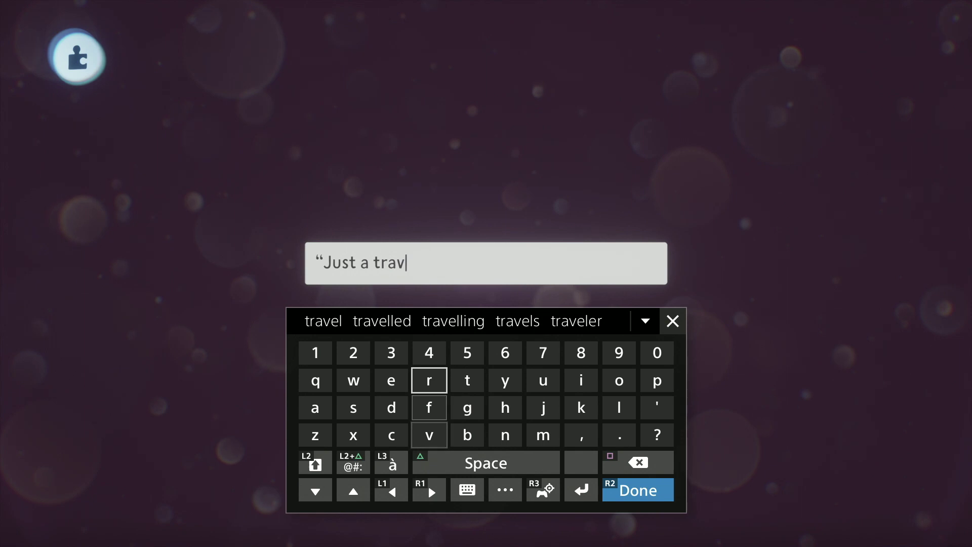
key("Up")
key("Up")
key("Right")
key("Return")
key("Down")
key("Right")
key("Right")
key("Right")
key("Right")
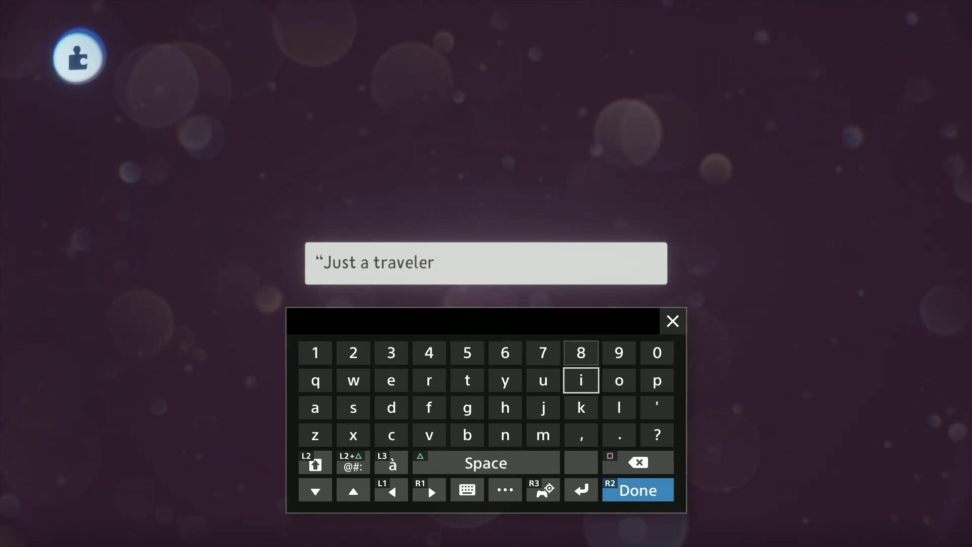
key("Down")
key("Right")
key("Down")
type(".")
key("Up")
key("Right")
type("”")
key("Return")
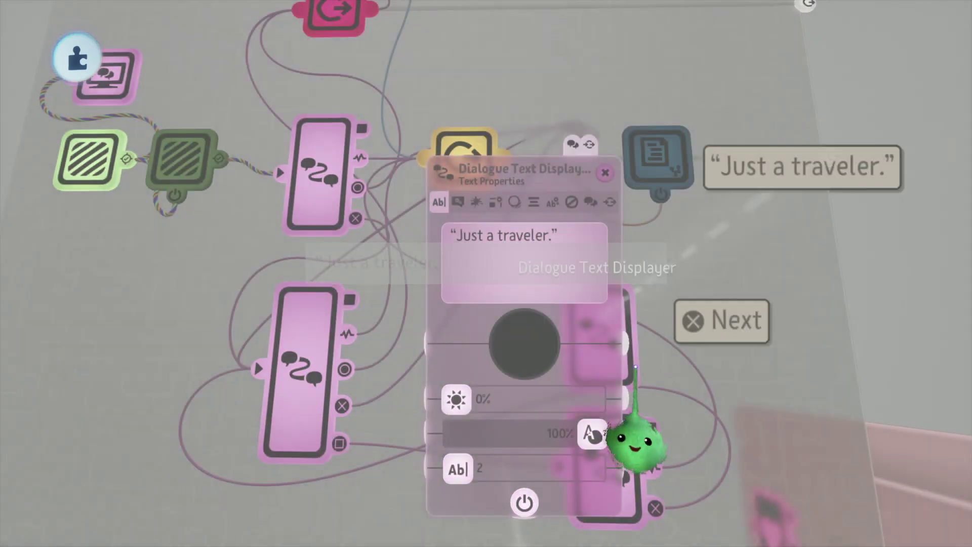
key("Escape")
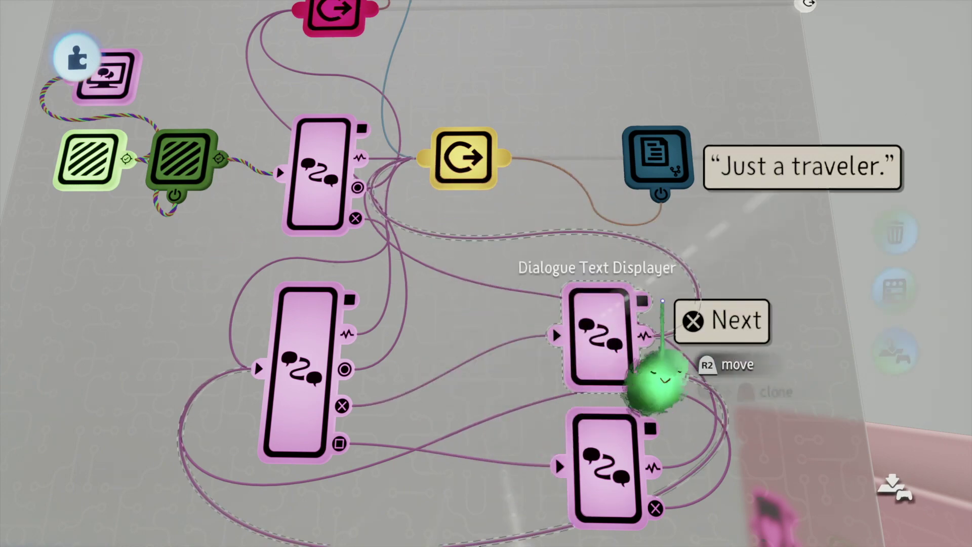
Step: Move the Next prompt of both cloned displayers up to sit just beneath their dialogue text
left_click_drag(719, 324, 753, 217)
left_click(602, 389)
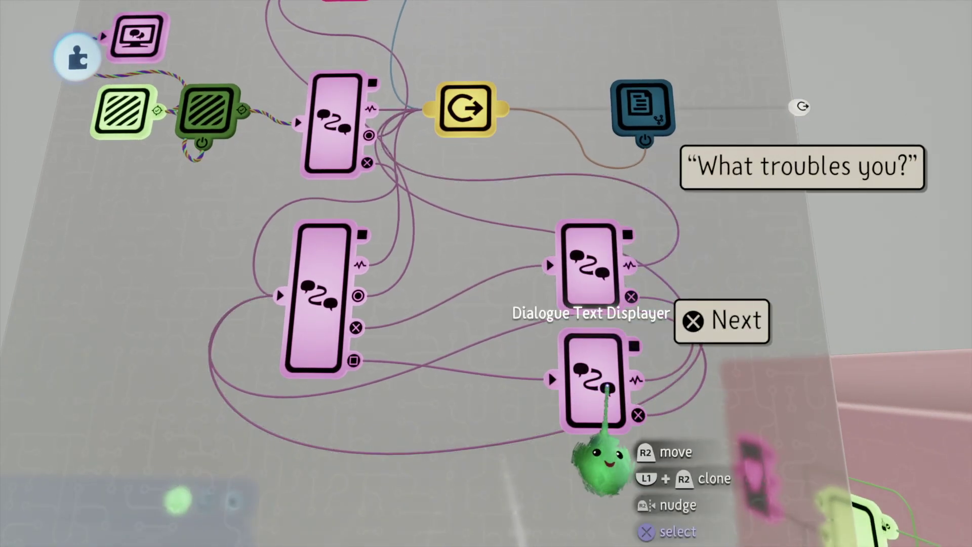
left_click_drag(718, 292, 729, 215)
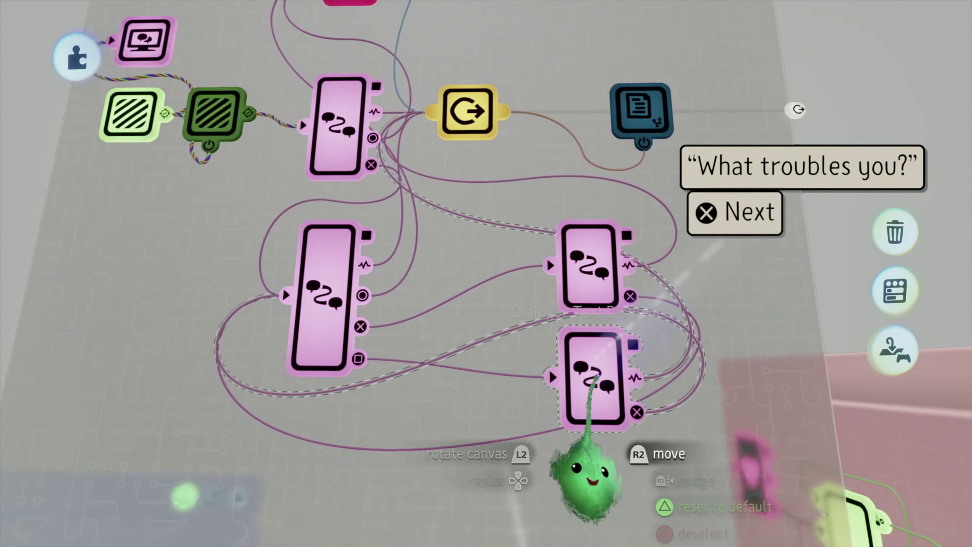
key("Escape")
Step: Open the lower cloned displayer's dialogue text and remove the words between the quotation marks
scroll(512, 378, "up", 2)
scroll(454, 365, "down", 2)
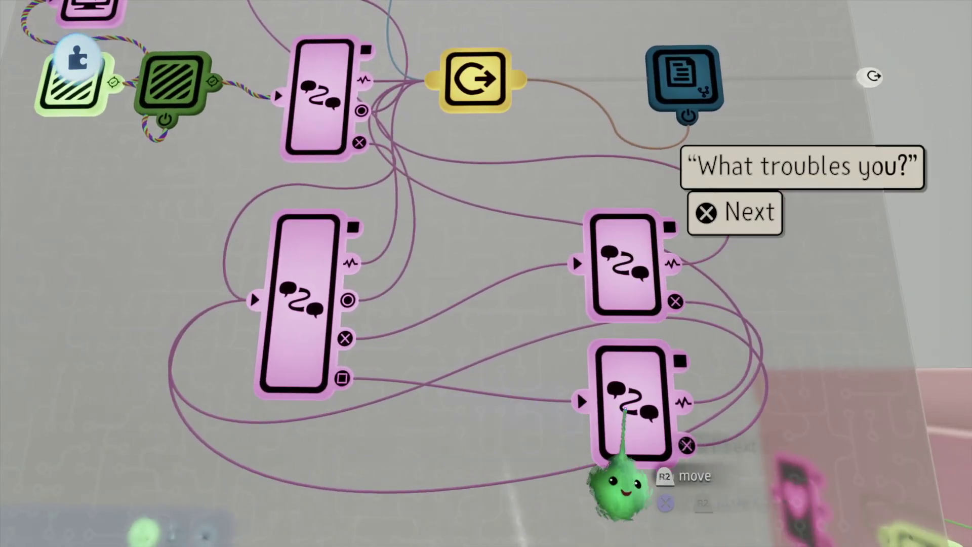
left_click(614, 375)
left_click(551, 303)
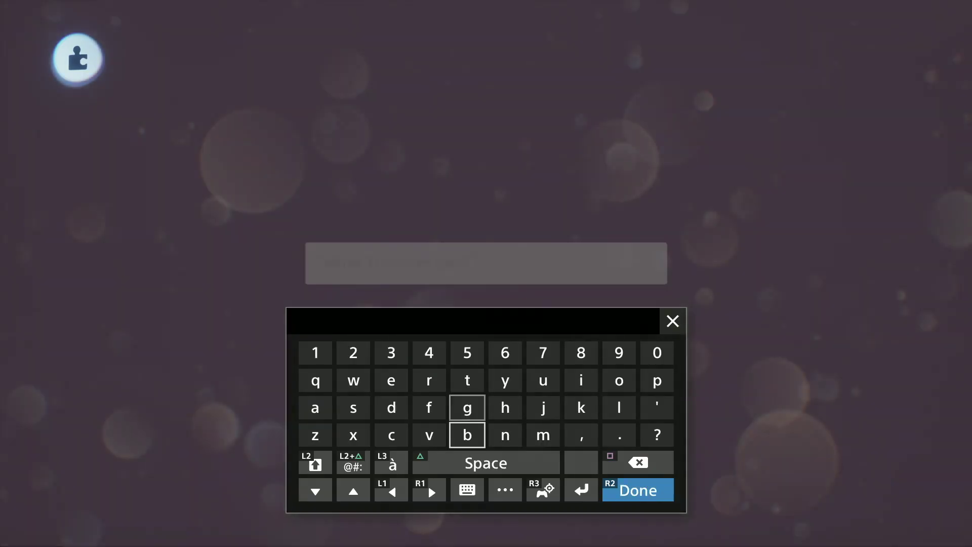
key("Left")
key("Left")
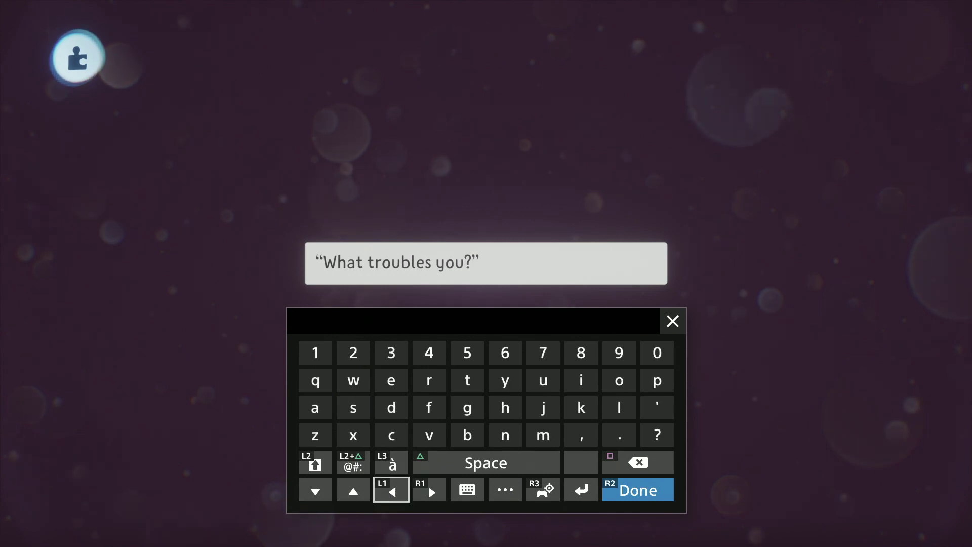
key("BackSpace")
key("BackSpace")
key("BackSpace")
key("BackSpace")
key("BackSpace")
key("BackSpace")
key("Right")
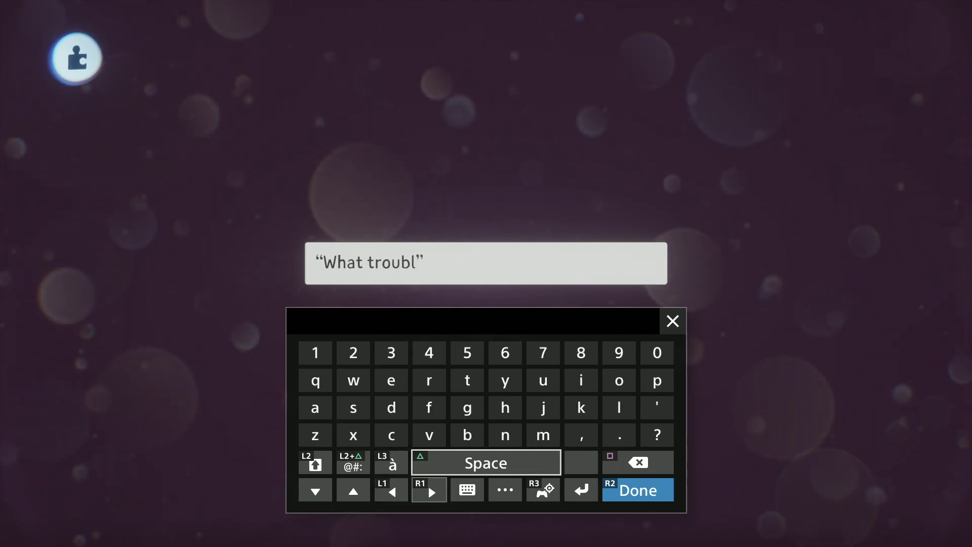
key("BackSpace")
key("BackSpace")
key("BackSpace")
key("BackSpace")
key("BackSpace")
key("BackSpace")
key("BackSpace")
key("BackSpace")
key("BackSpace")
key("BackSpace")
key("BackSpace")
key("Up")
key("Up")
key("Right")
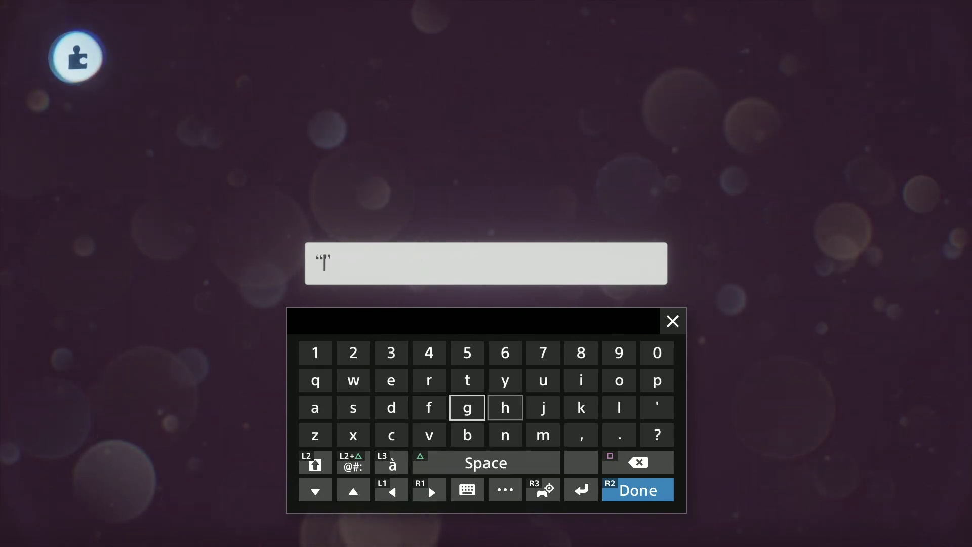
Step: Enter “Go north from the big tree and you will reach the cave.” as the lower cloned displayer's dialogue text and confirm it
type("G")
key("Up")
key("Right")
key("Right")
key("Right")
key("Right")
type("o")
key("Left")
key("Left")
key("Left")
key("Down")
key("Down")
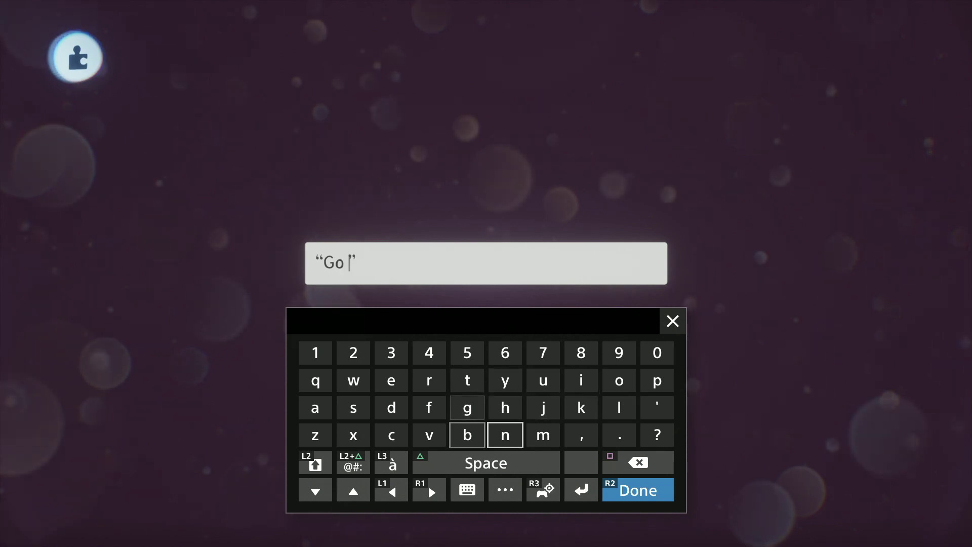
type("n")
key("Up")
key("Right")
key("Right")
key("Right")
key("Up")
type("o")
key("Left")
key("Left")
key("Left")
key("Left")
key("Left")
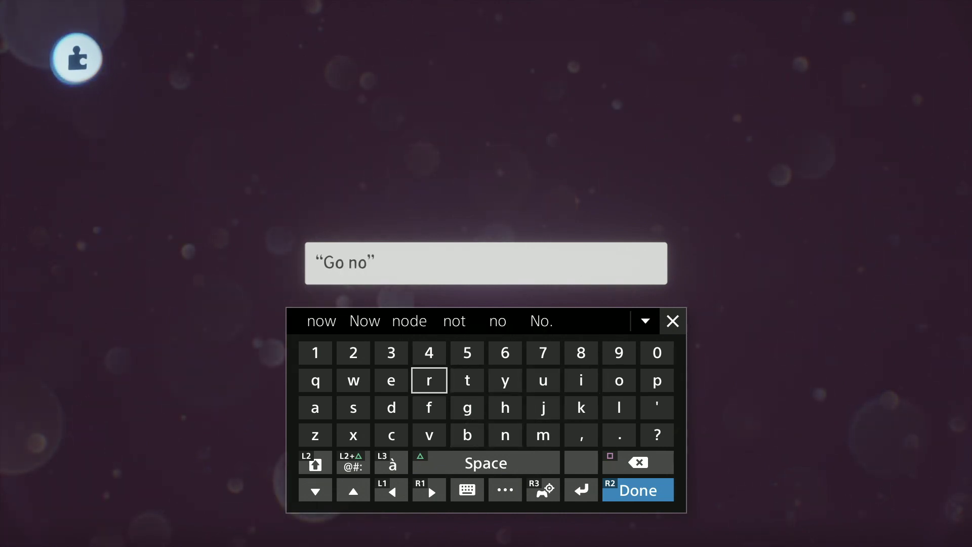
type("r")
key("Right")
type("t")
key("Down")
key("Right")
type("h")
key("Up")
key("Left")
key("Down")
key("Left")
key("Left")
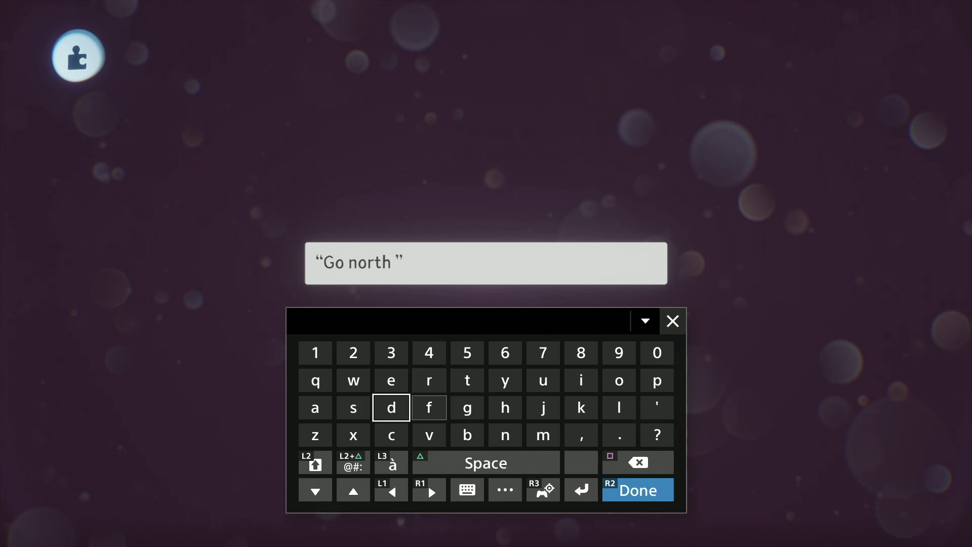
key("Right")
type("f")
key("Up")
type("r")
key("Right")
key("Right")
key("Right")
key("Right")
key("Right")
type("o")
key("Left")
key("Left")
key("Down")
key("Down")
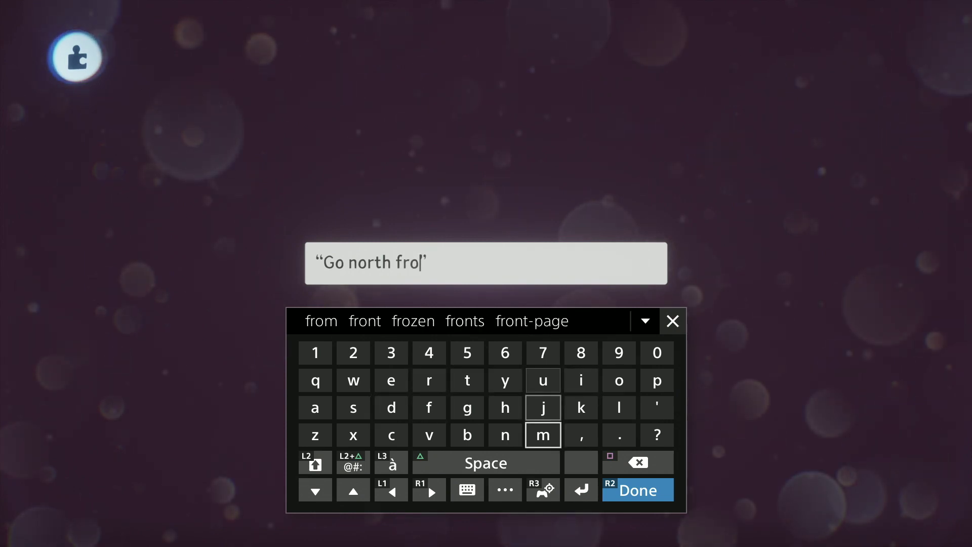
type("m")
key("Up")
key("Up")
key("Left")
key("Left")
type("t")
key("Down")
key("Right")
type("h")
key("Left")
key("Up")
key("Left")
key("Left")
type("e")
key("Right")
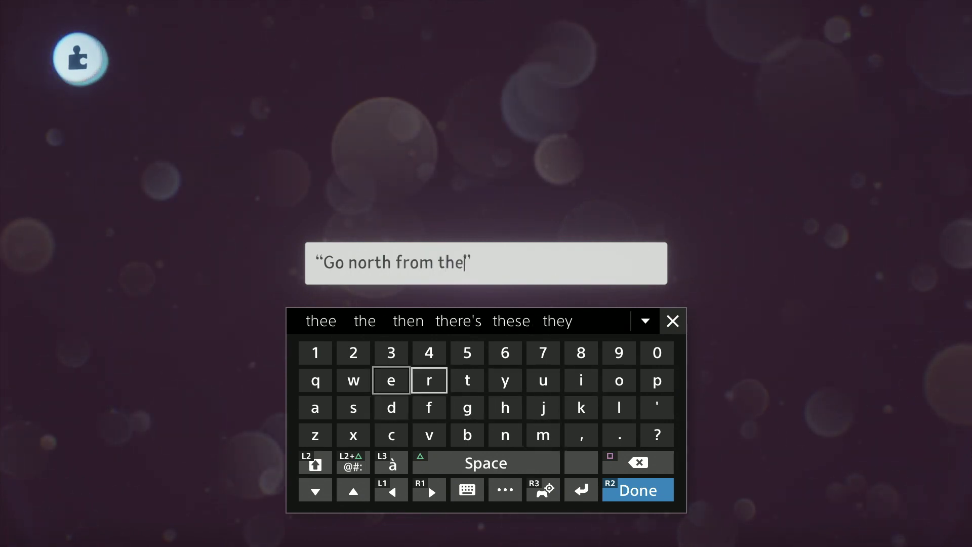
key("Right")
key("Down")
key("Down")
type("b")
key("Up")
key("Right")
key("Right")
key("Up")
key("Right")
type("i")
key("Left")
key("Left")
key("Left")
key("Down")
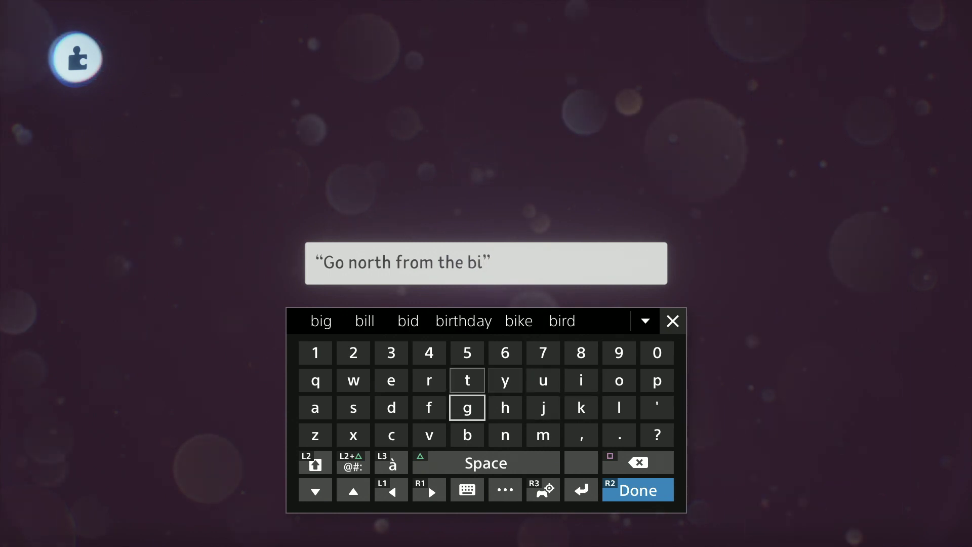
type("g")
key("Left")
type("tr")
key("Left")
type("ee")
key("Left")
key("Left")
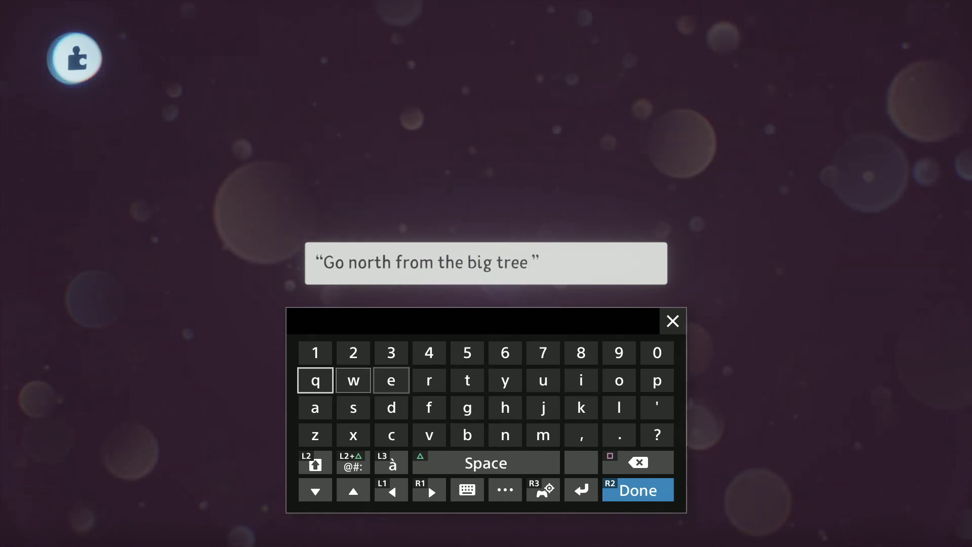
key("Down")
type("a")
key("Down")
key("Right")
key("Right")
key("Right")
key("Right")
key("Right")
type("n")
key("Up")
key("Left")
key("Left")
key("Left")
type("d")
key("Right")
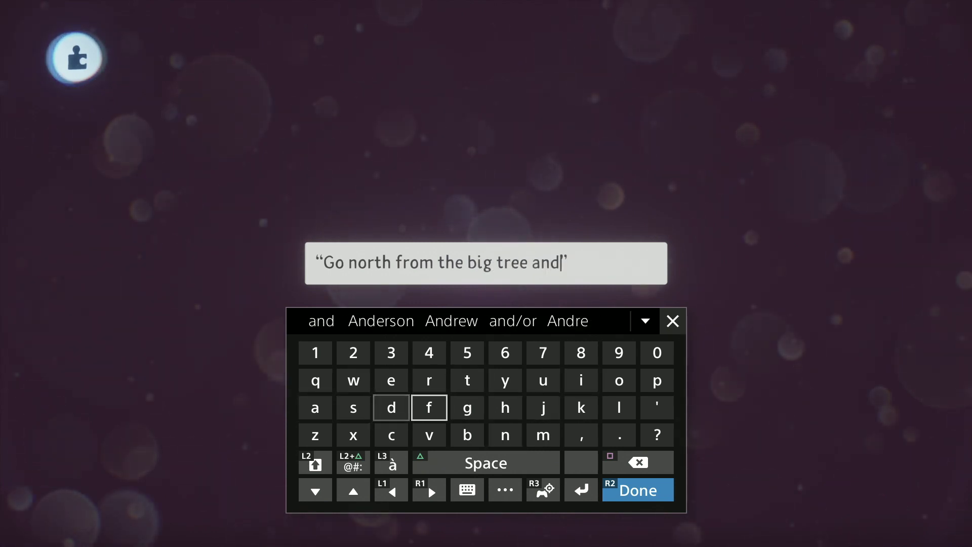
key("Up")
key("Right")
key("Right")
type("y")
key("Right")
key("Right")
key("Right")
type("o")
key("Left")
key("Left")
type("u")
key("Left")
key("Left")
key("Left")
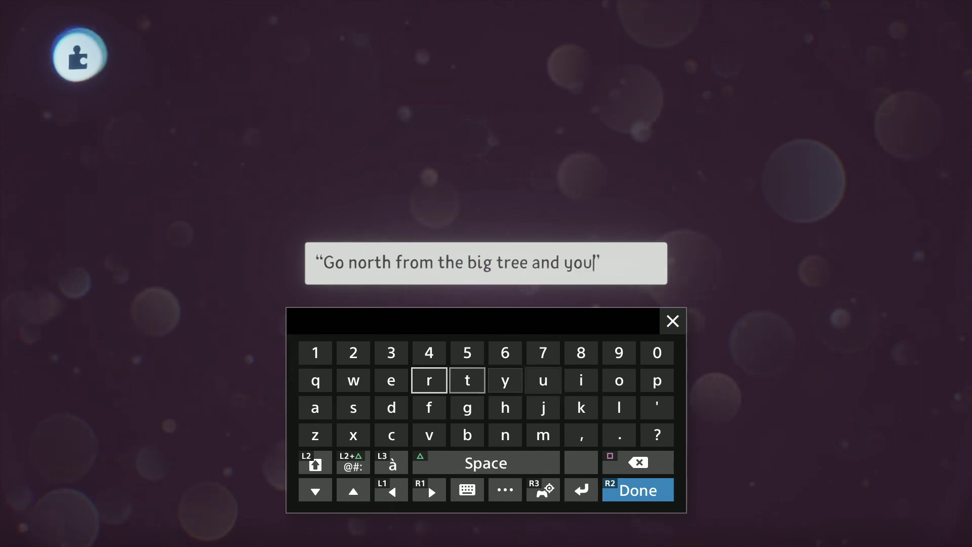
key("Left")
key("Left")
type("w")
key("Right")
key("Right")
key("Right")
key("Right")
key("Right")
key("Right")
type("i")
key("Down")
key("Right")
type("ll")
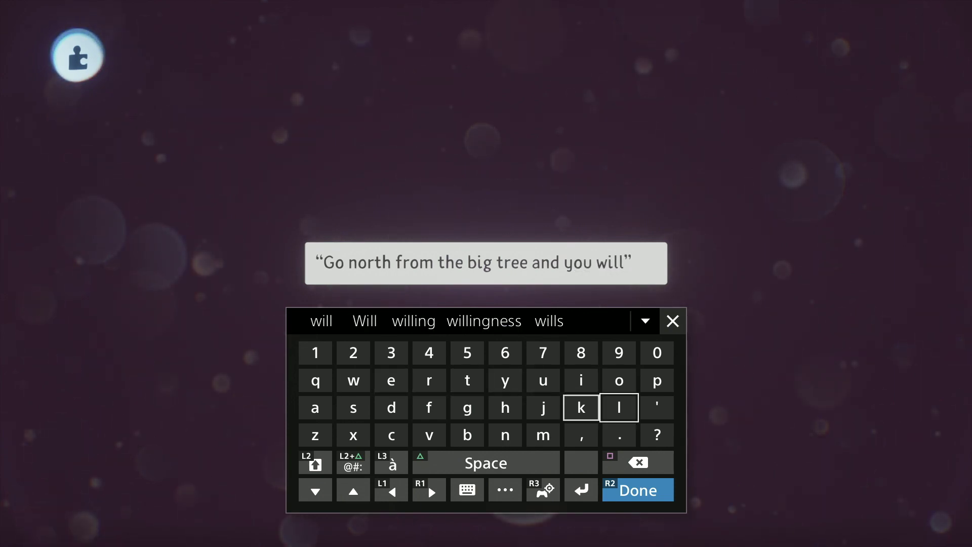
key("Left")
key("Left")
key("Left")
key("Left")
key("Left")
key("Up")
type("r")
key("Left")
type("e")
key("Down")
key("Left")
key("Left")
type("a")
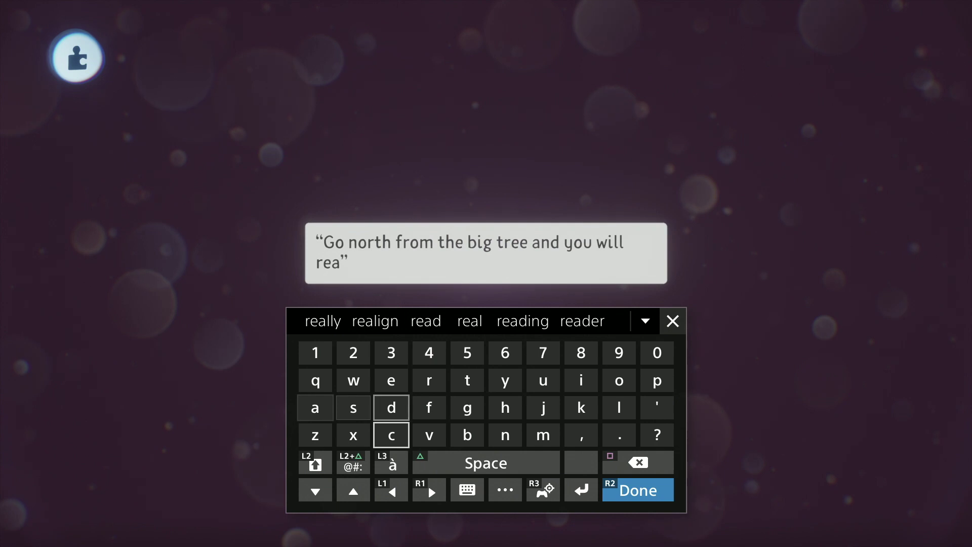
type("ch t")
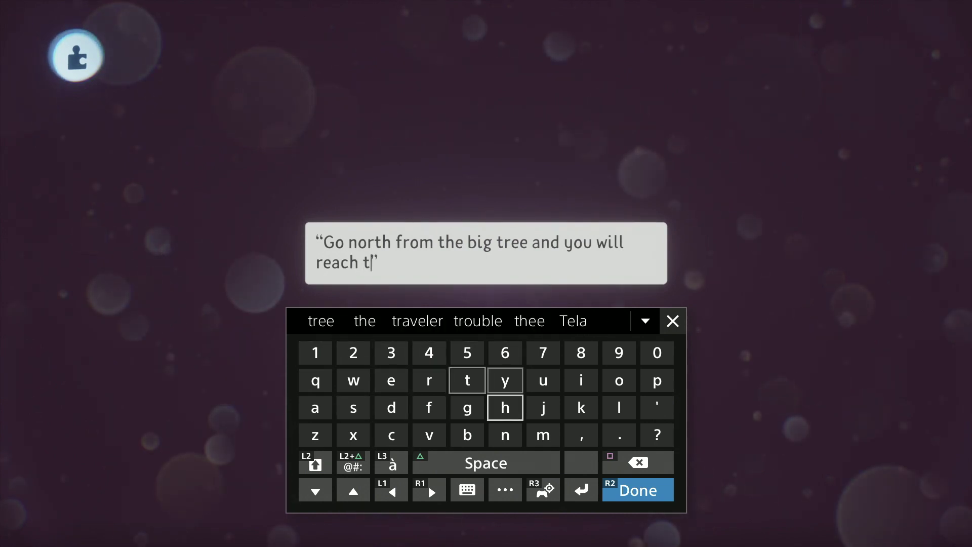
type("he ca")
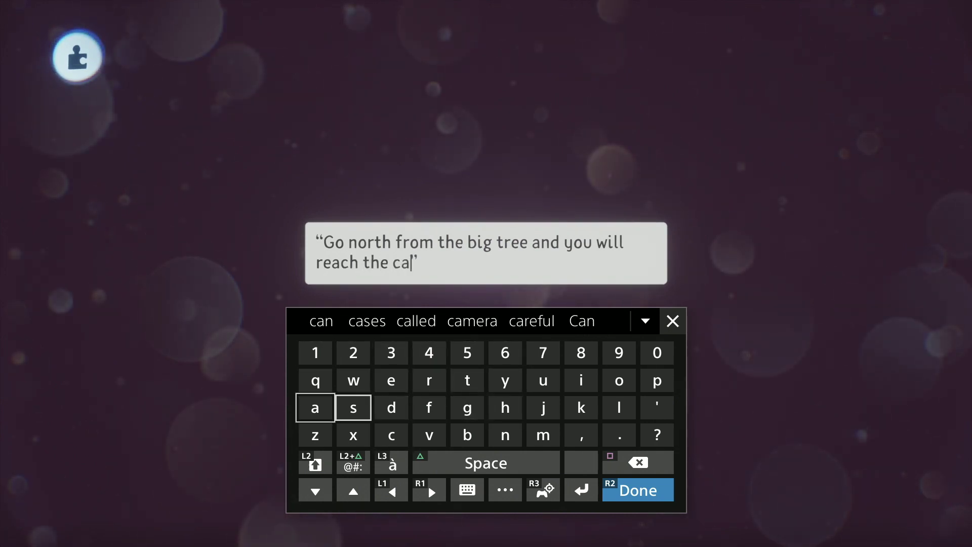
type("ve")
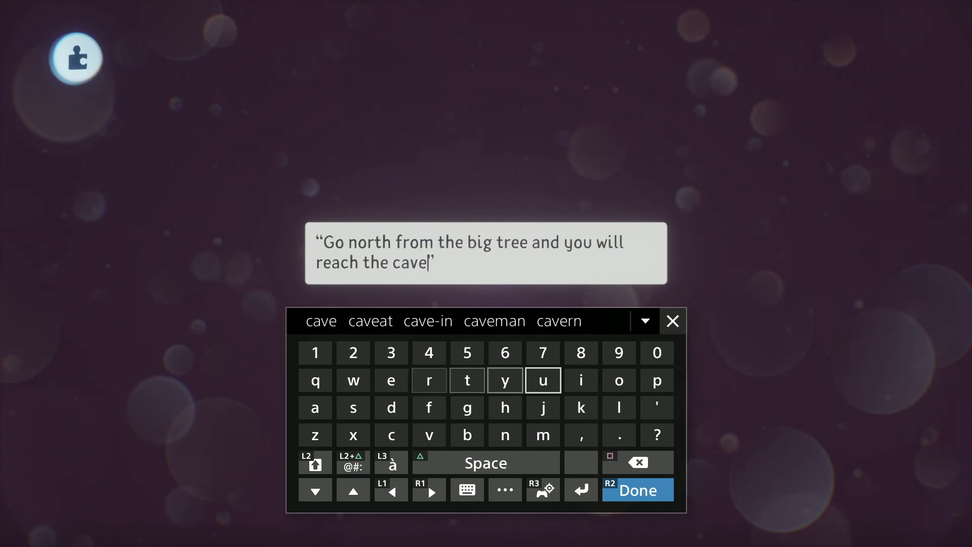
type(".")
key("Return")
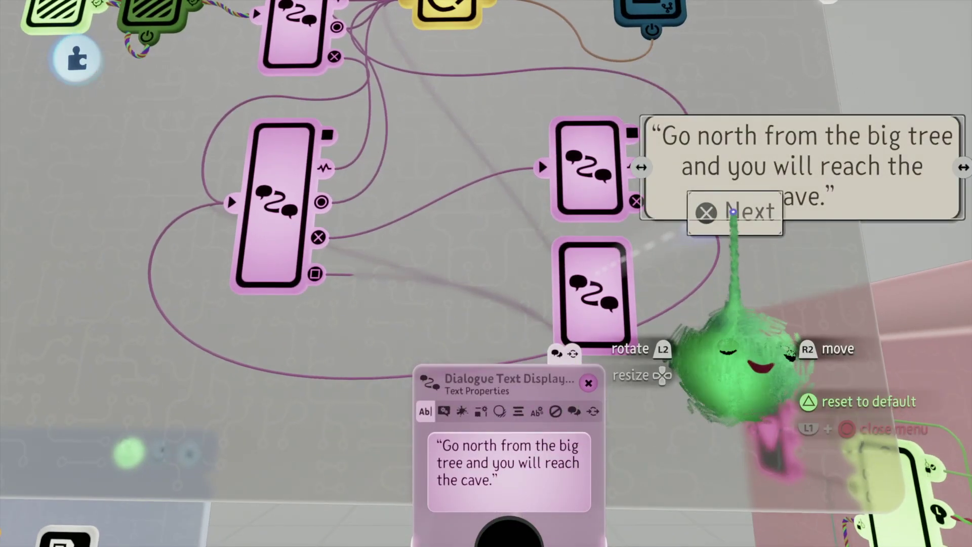
Step: Move the lower cloned displayer's Next prompt down beneath its three-line dialogue text and close its settings
left_click_drag(732, 209, 707, 239)
left_click(588, 383)
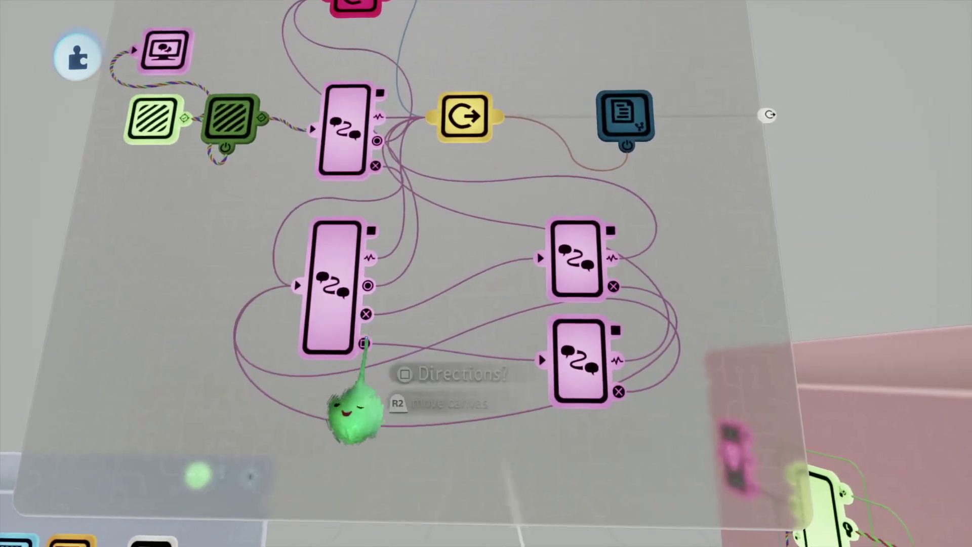
Step: Playtest the scene by walking the puppet to the dark blue puppet, starting the conversation and choosing Talk
scroll(375, 350, "down", 5)
mouse_move(582, 319)
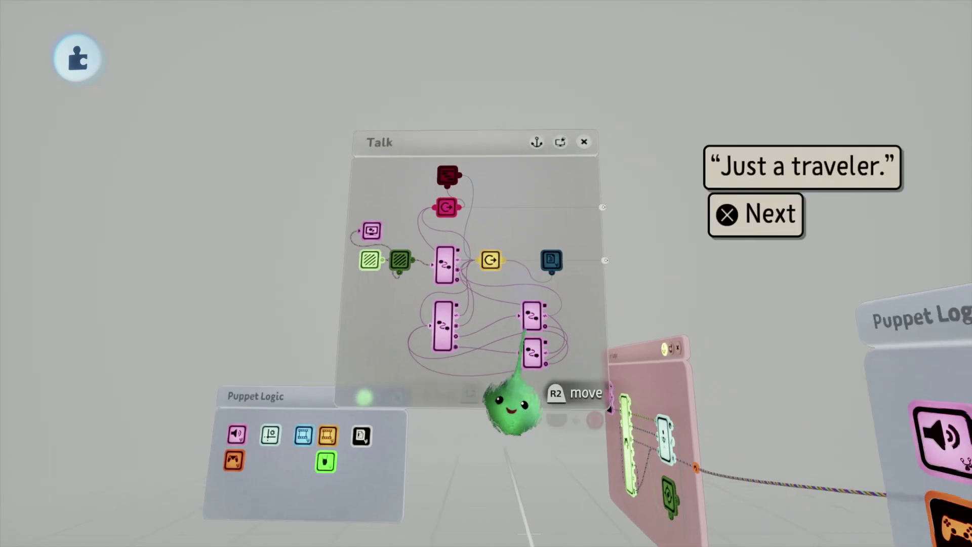
scroll(524, 330, "down", 2)
key("Escape")
left_click(347, 382)
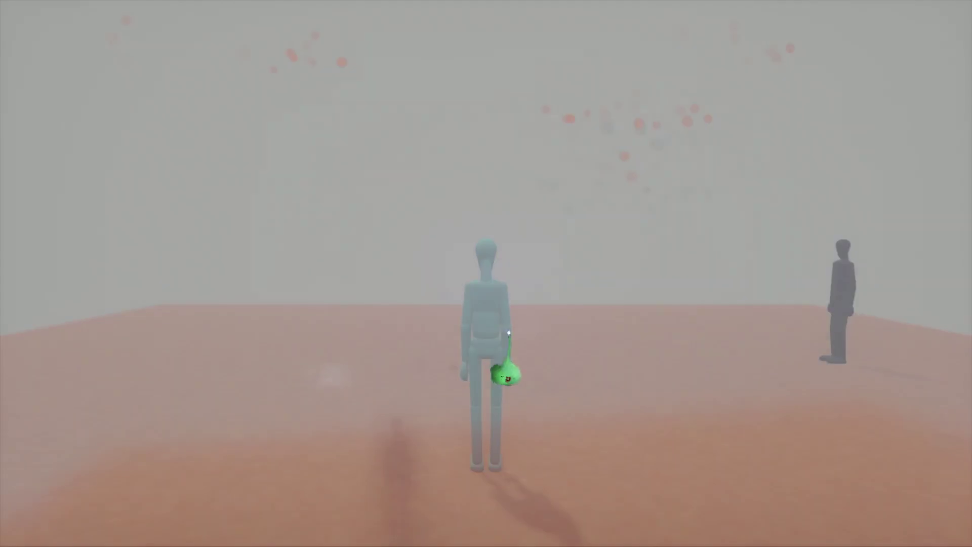
key("w")
key("e")
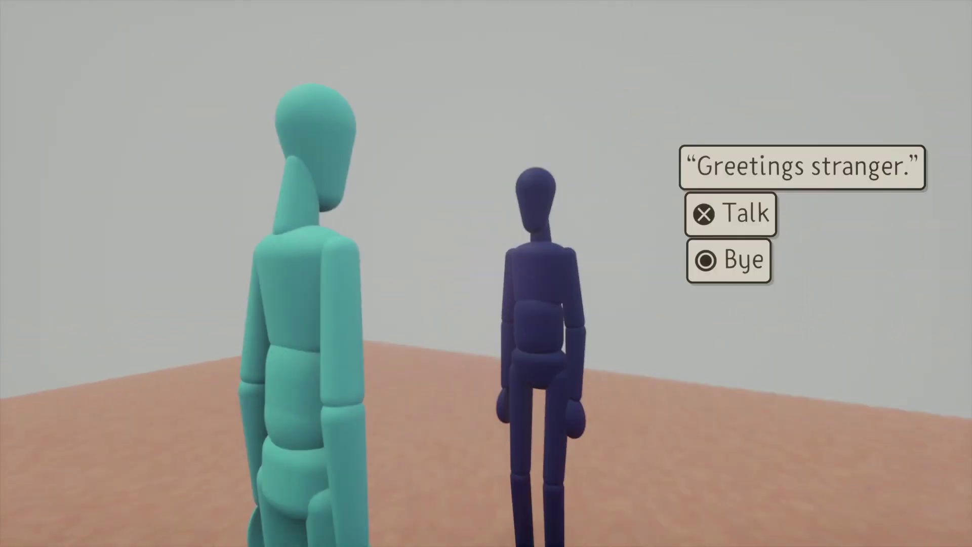
key("x")
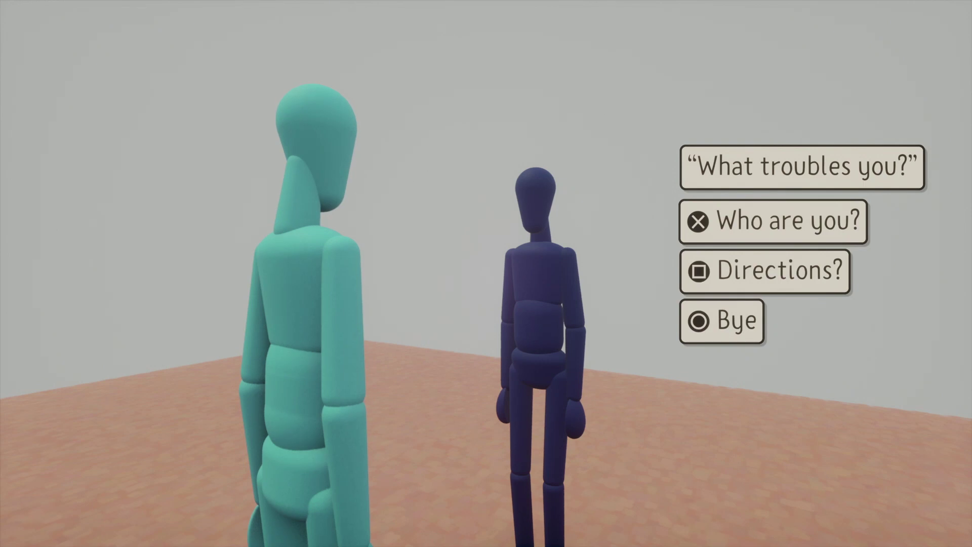
Step: Leave the playtest and rewind the scene to its starting state
key("Escape")
left_click(314, 381)
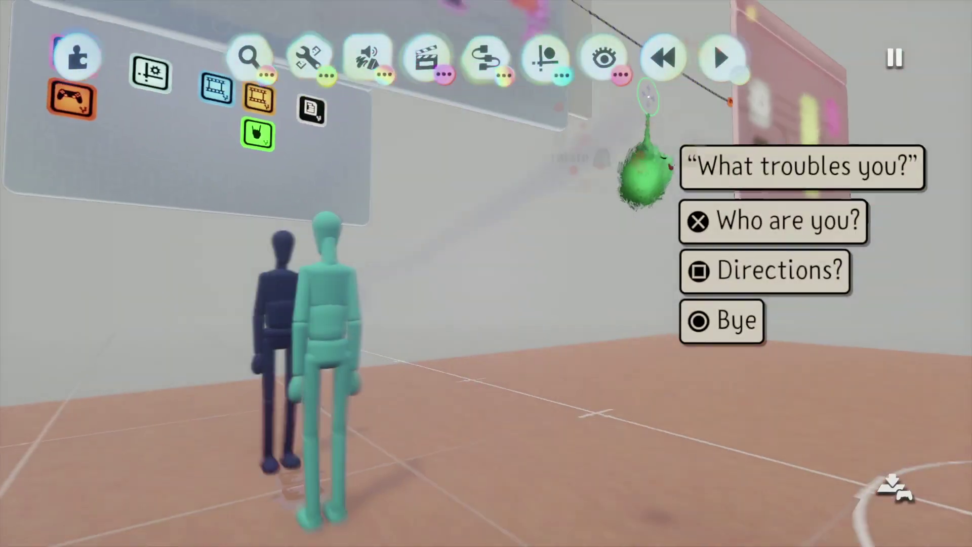
left_click(664, 57)
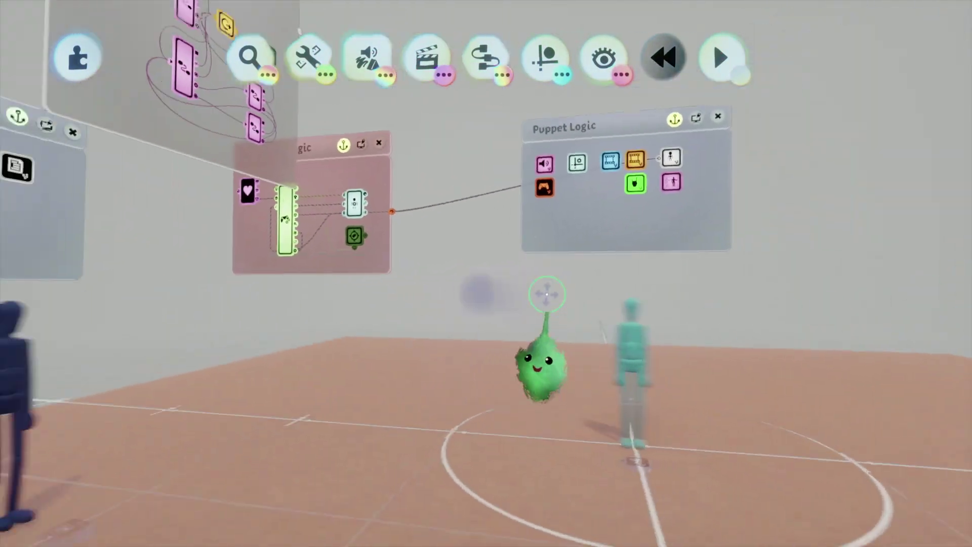
Step: Turn on Disable Controller Sensor Input in the imp and player settings of the Text Active microchip's camera
left_click(504, 299)
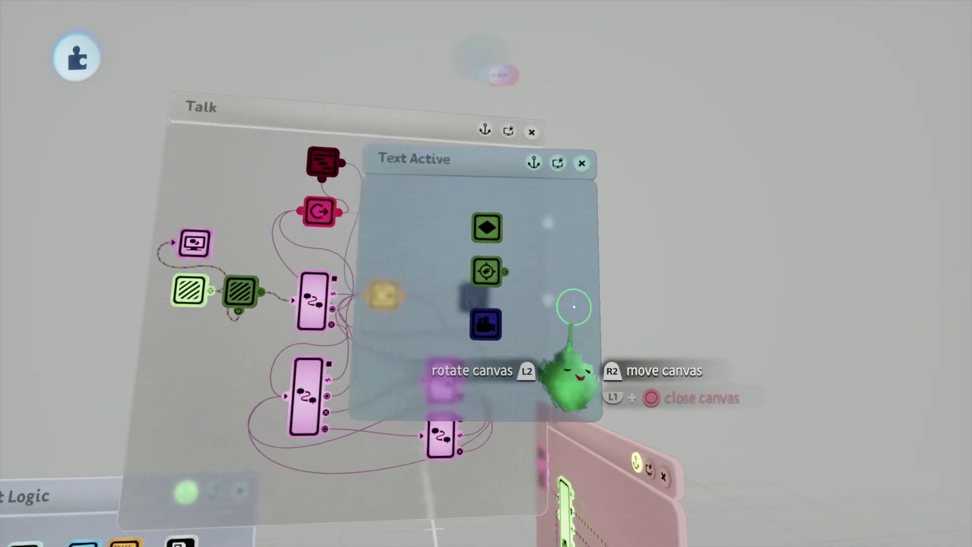
left_click(481, 325)
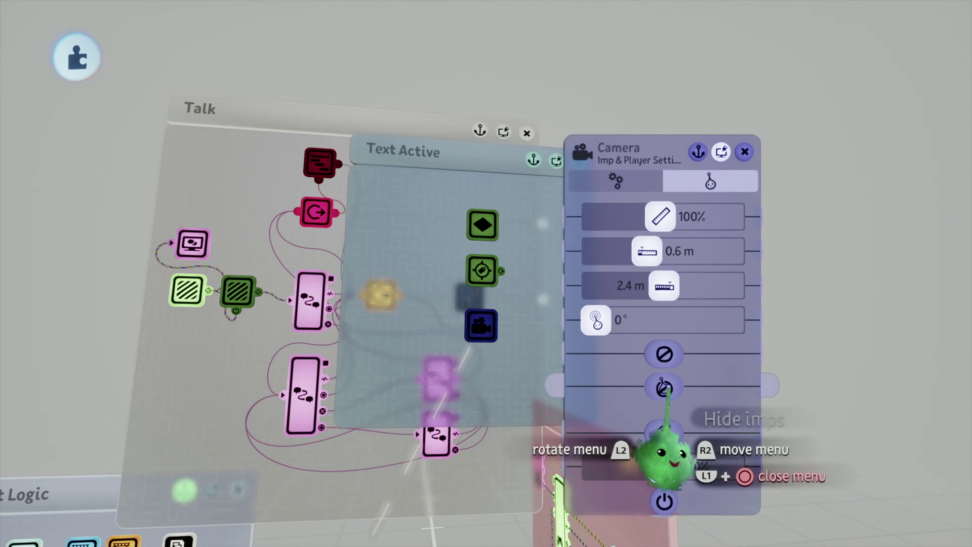
mouse_move(664, 389)
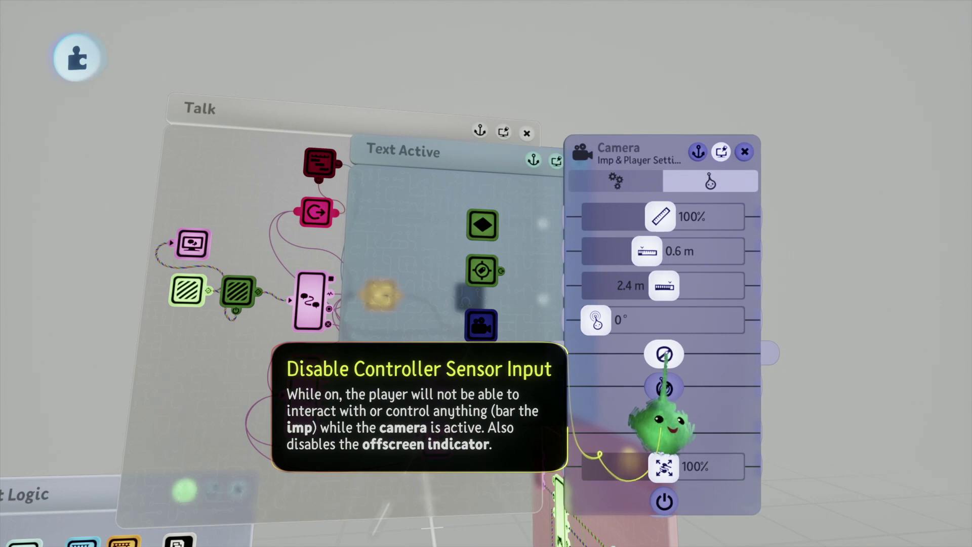
left_click(664, 355)
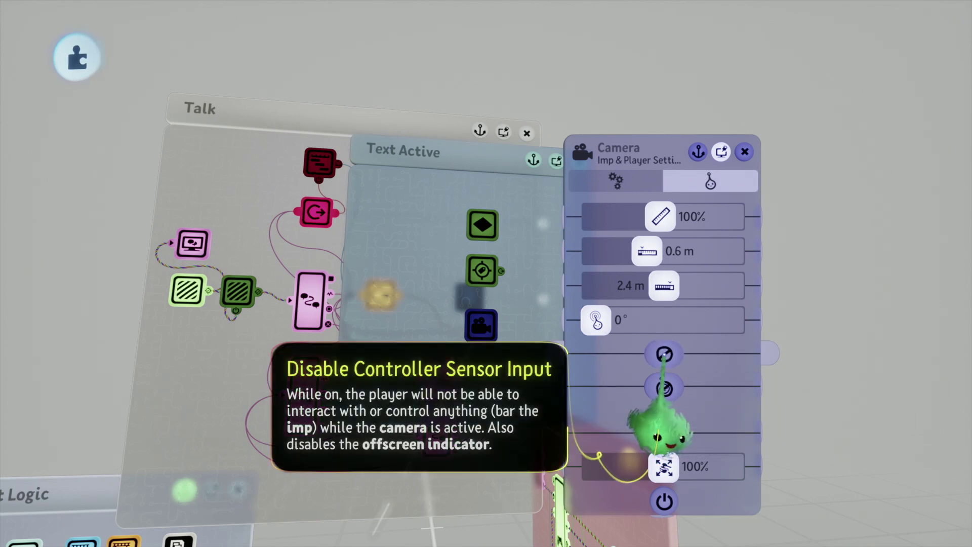
left_click_drag(665, 389, 616, 404)
Step: Playtest the scene by walking to the dark blue puppet, starting the conversation, choosing Bye and starting the conversation again
key("Escape")
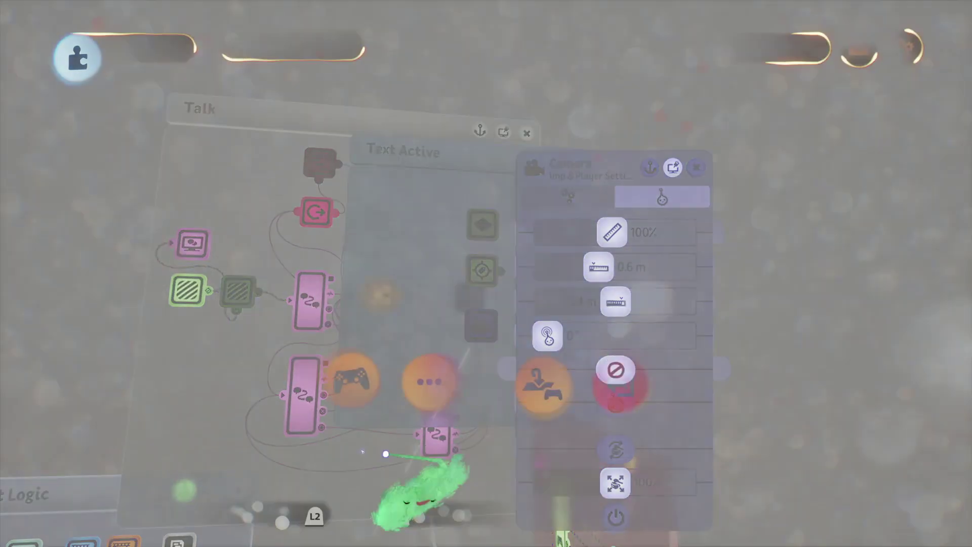
left_click(330, 377)
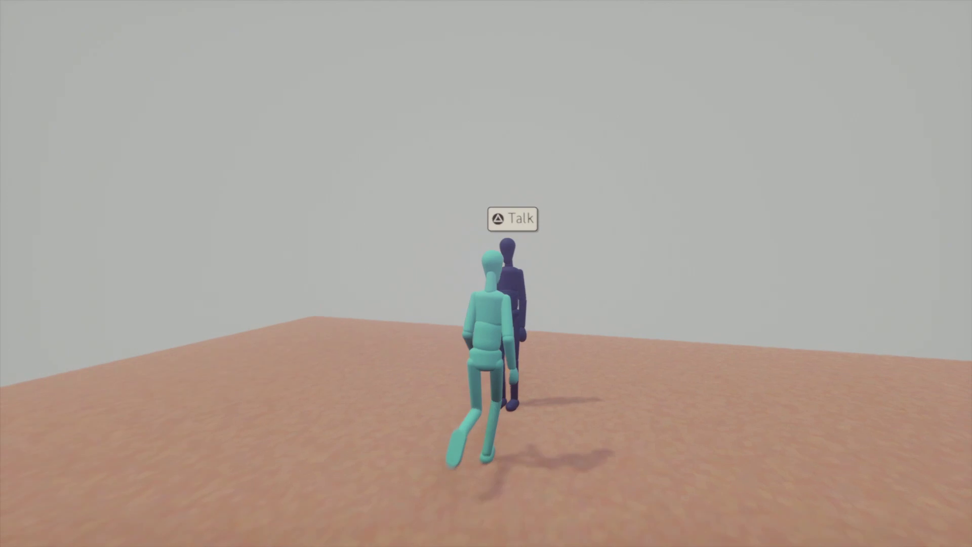
key("x")
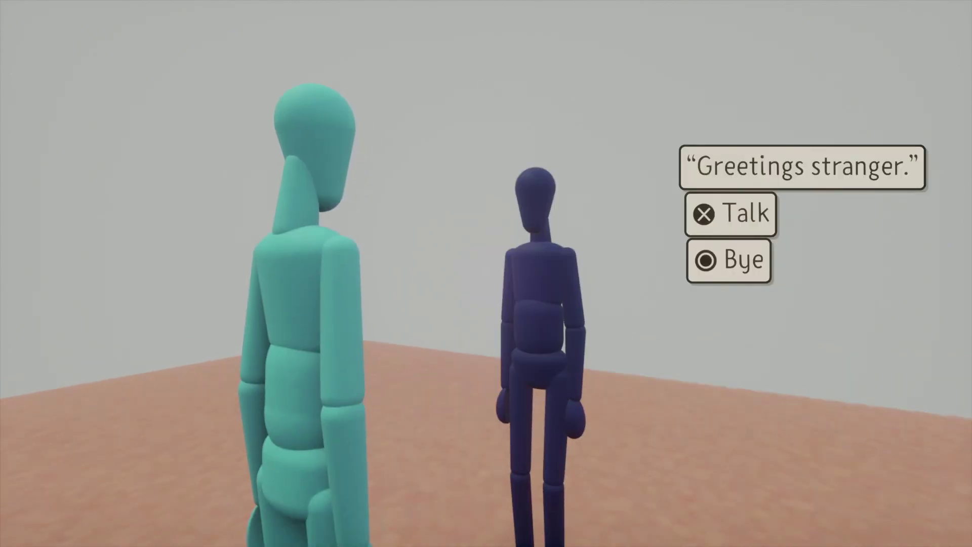
key("x")
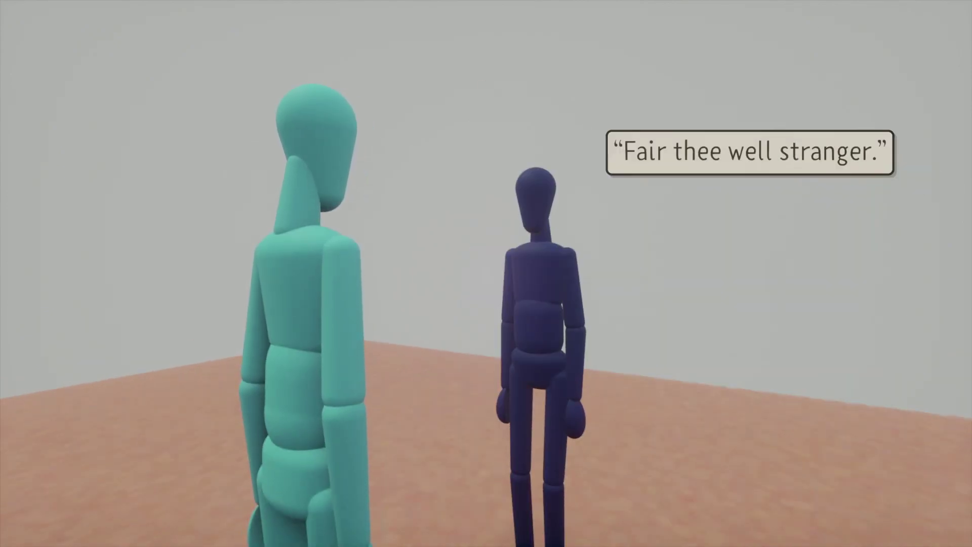
key("x")
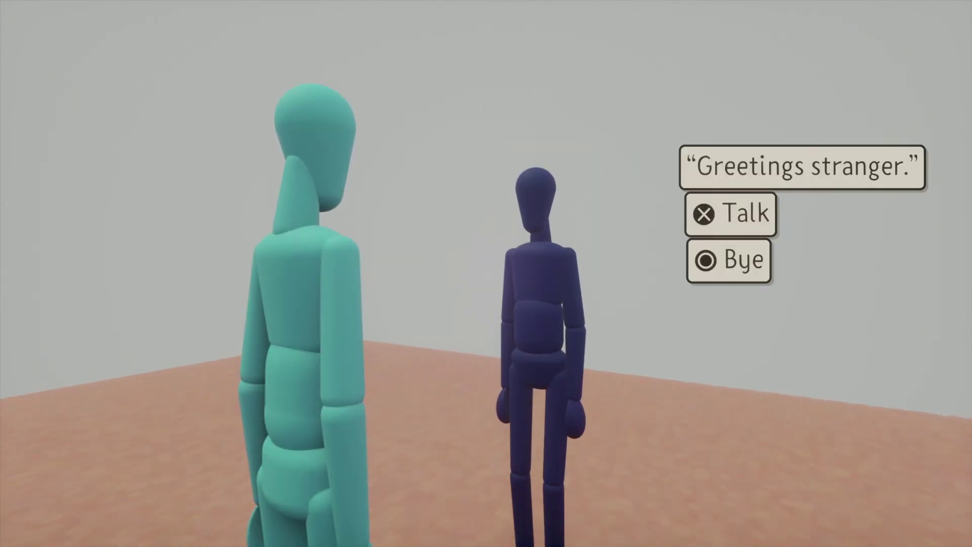
Step: Test the Talk branch by going through the Directions? and Who are you? replies, then end the conversation with Bye
key("x")
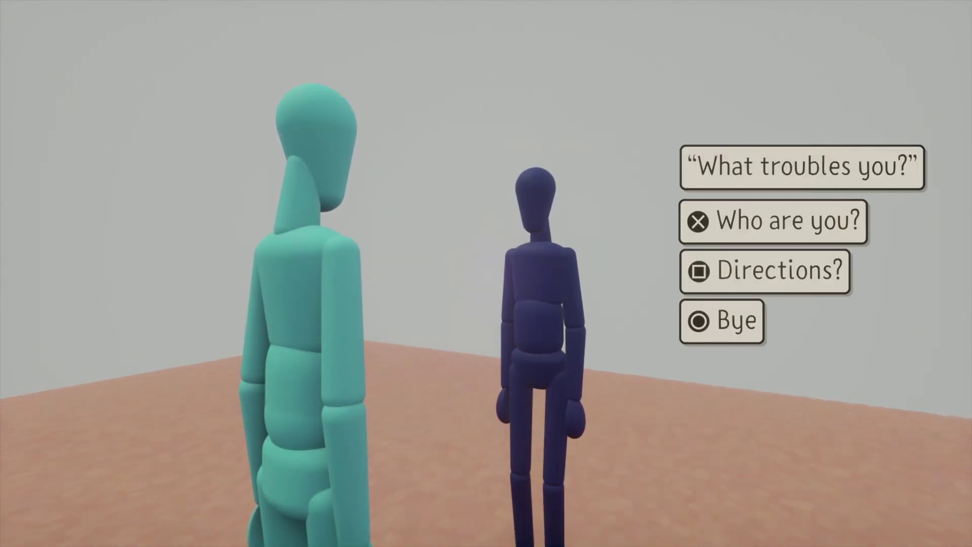
key("s")
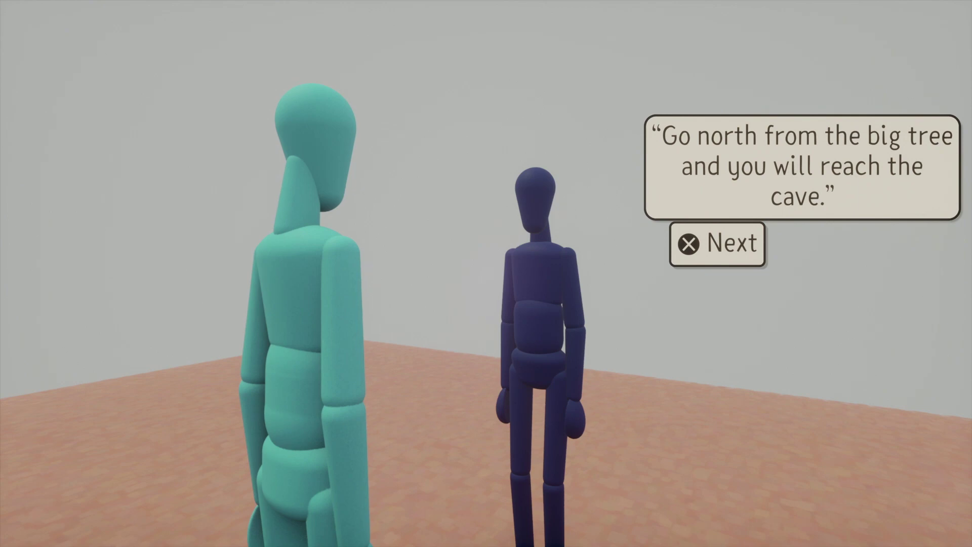
key("x")
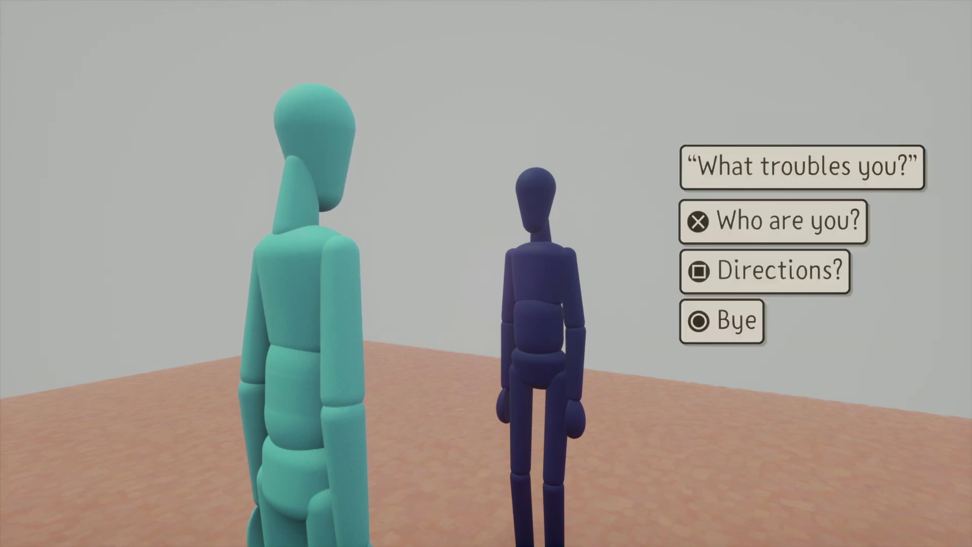
key("x")
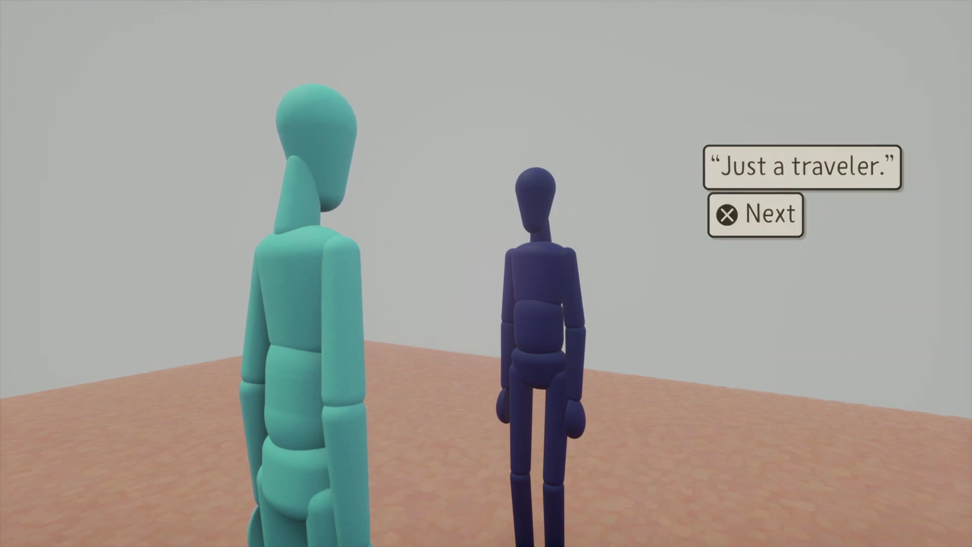
key("x")
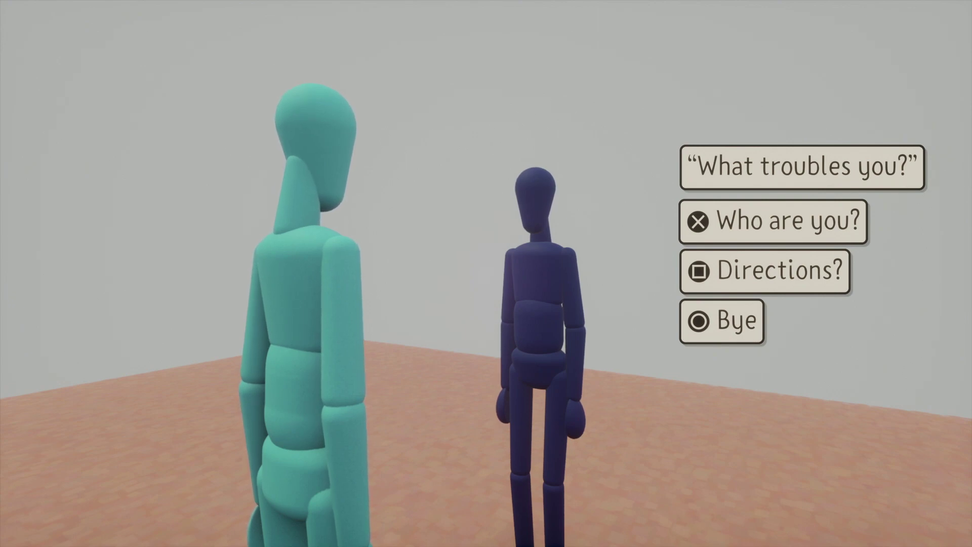
key("square")
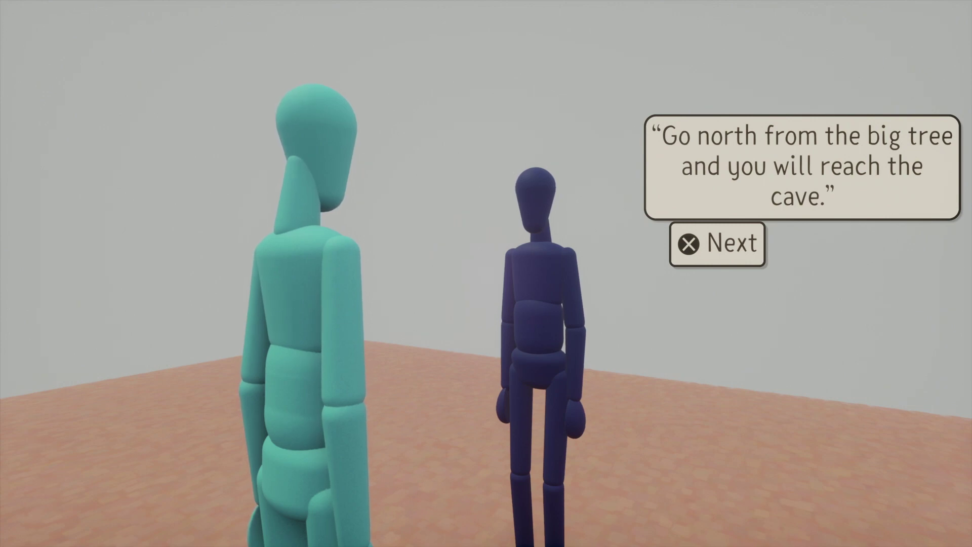
key("x")
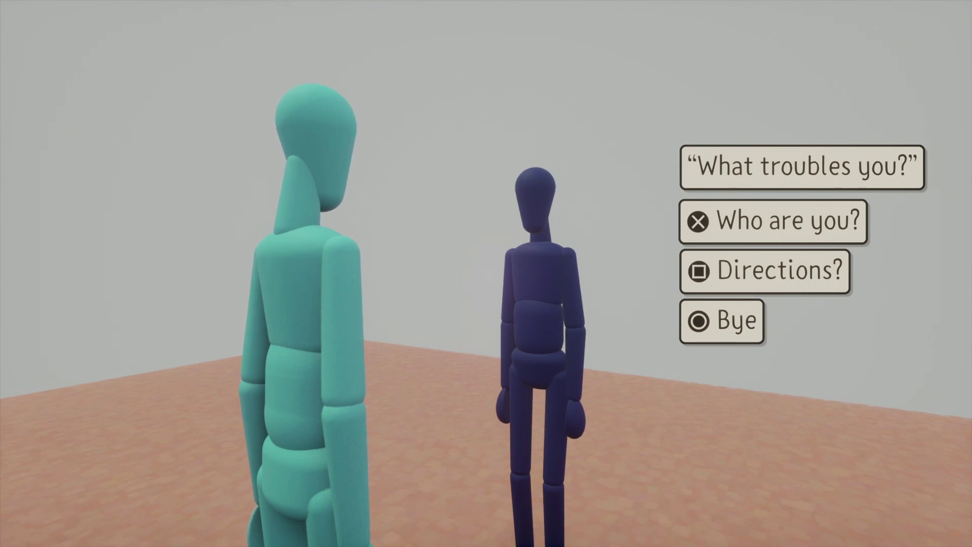
key("o")
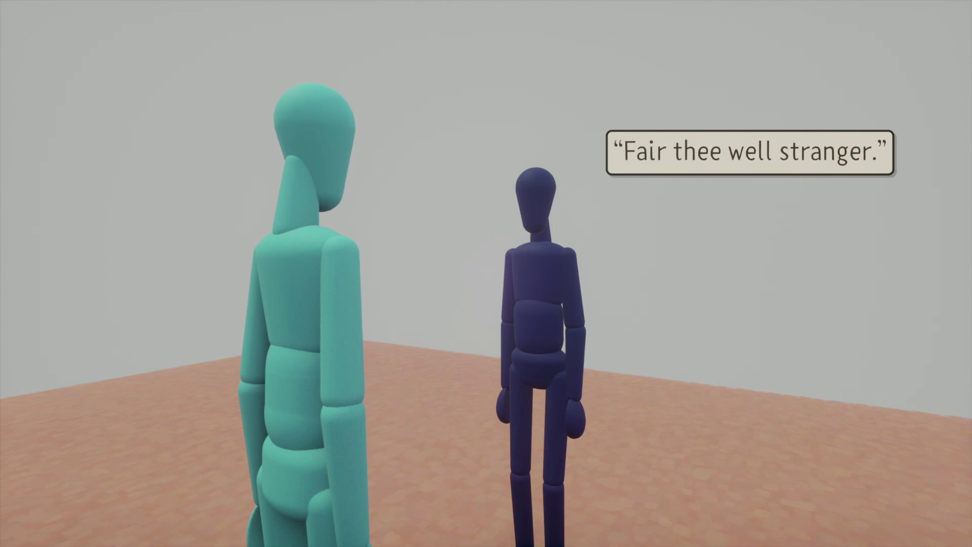
key("x")
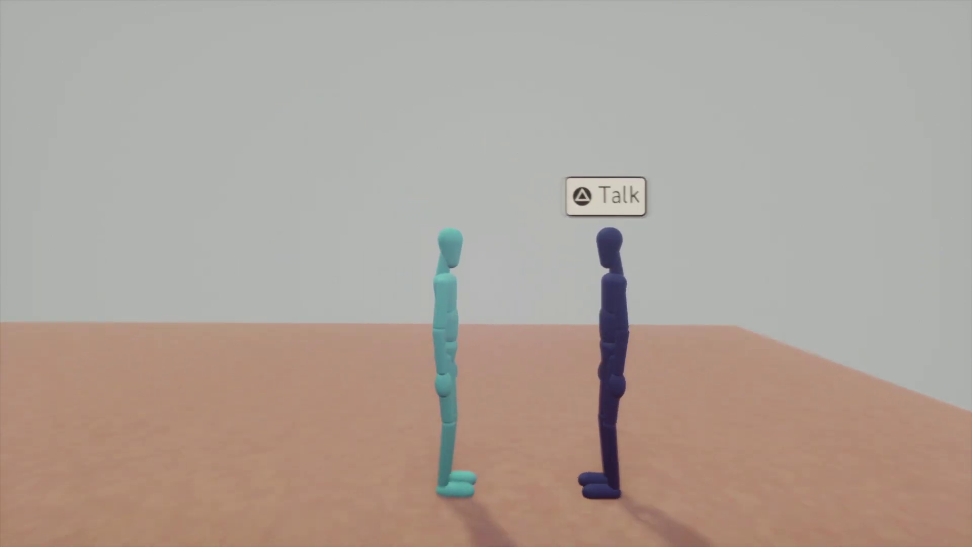
Step: Walk the teal puppet around the dark blue puppet to check its Talk prompt, then move out of the prompt's range
key("a")
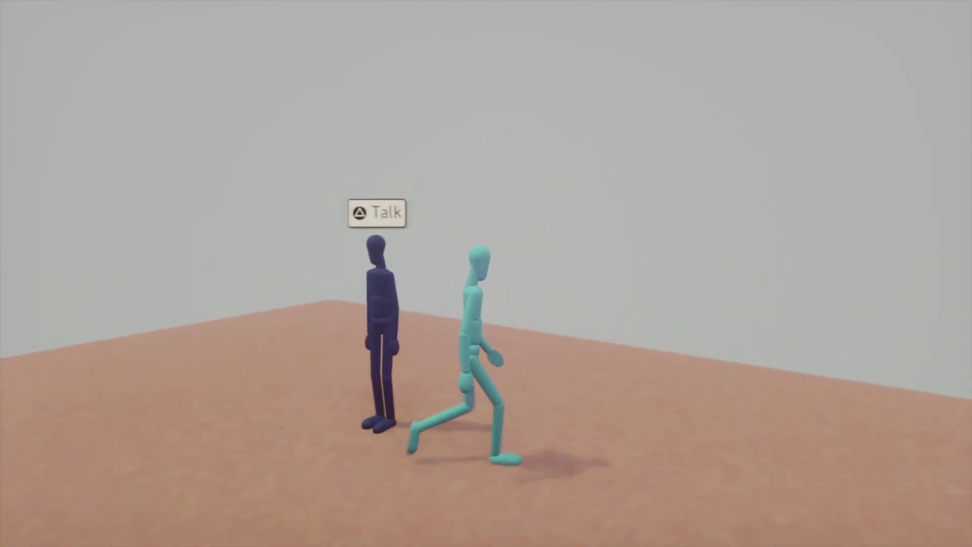
key("a")
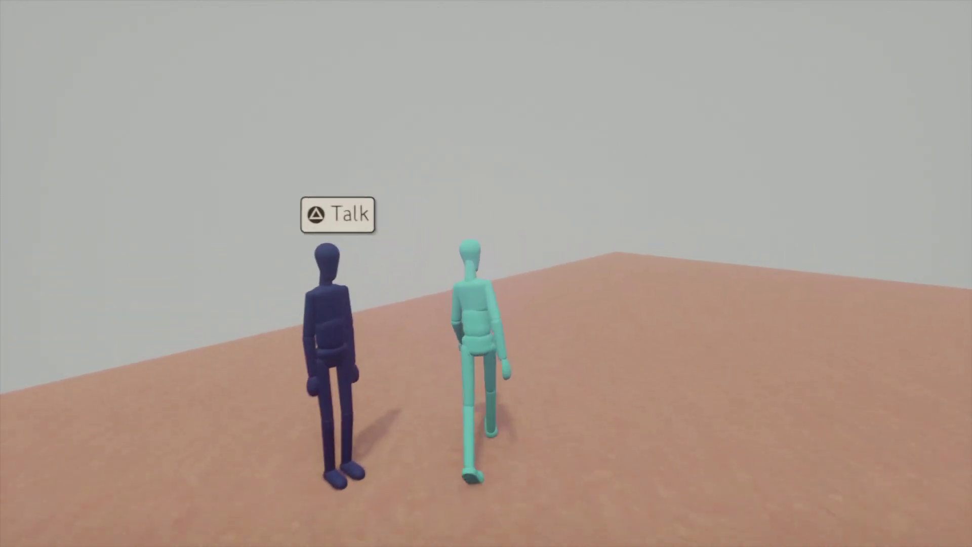
key("a")
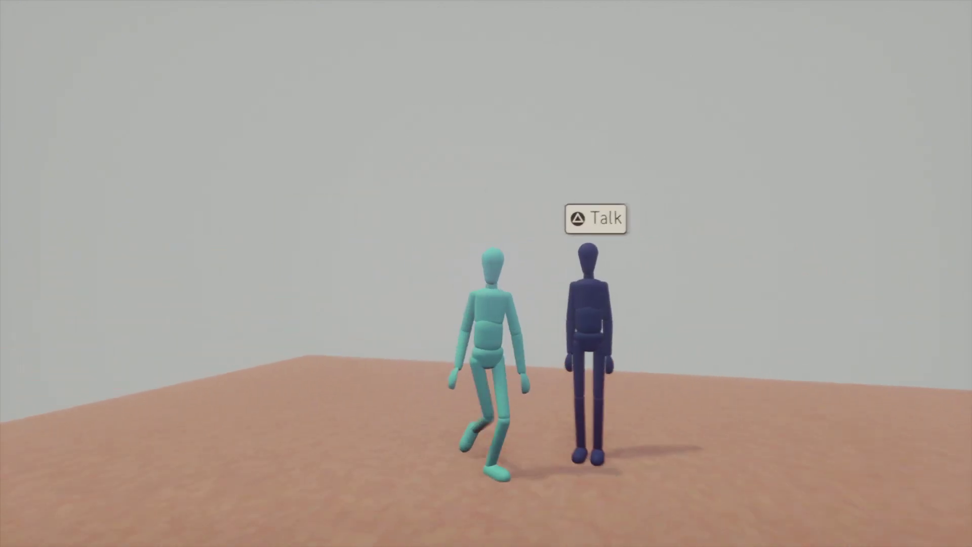
key("a")
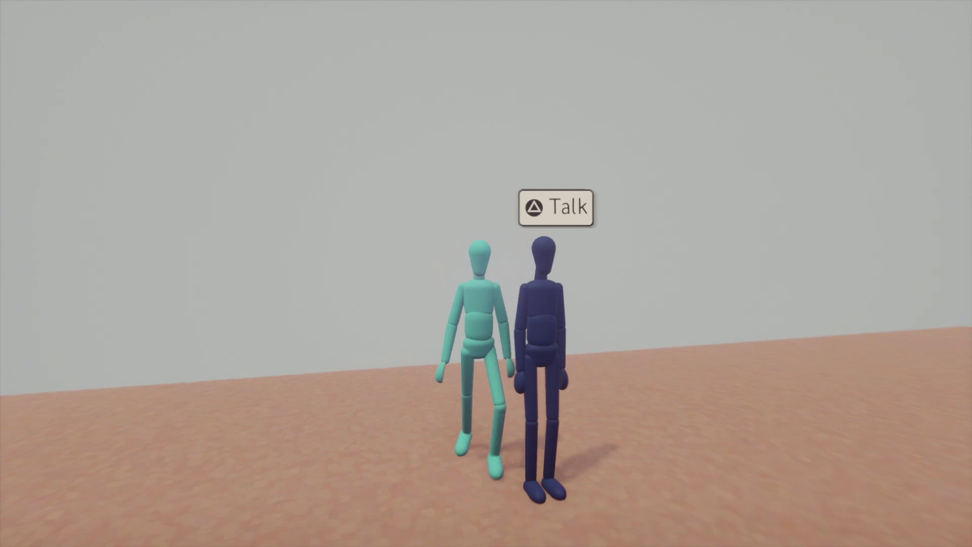
key("a")
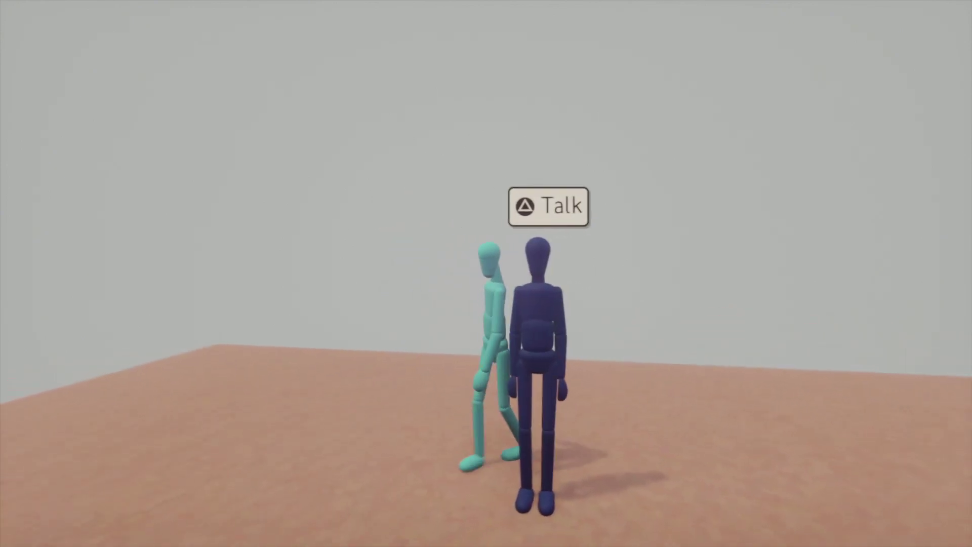
key("a")
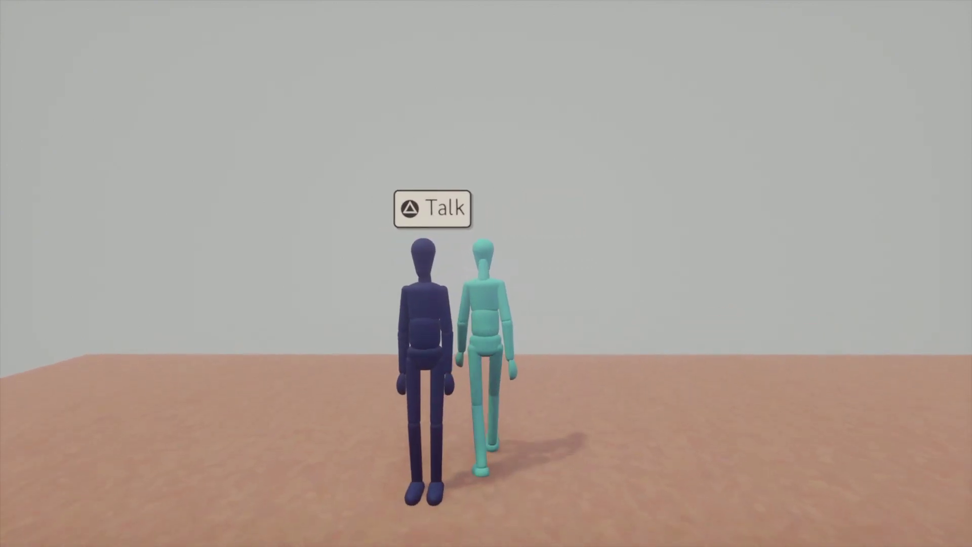
key("a")
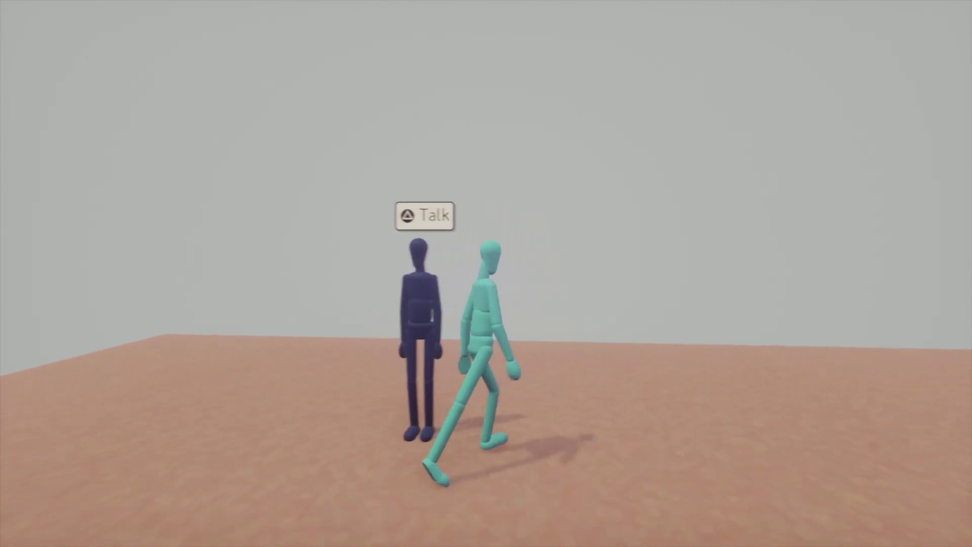
key("w")
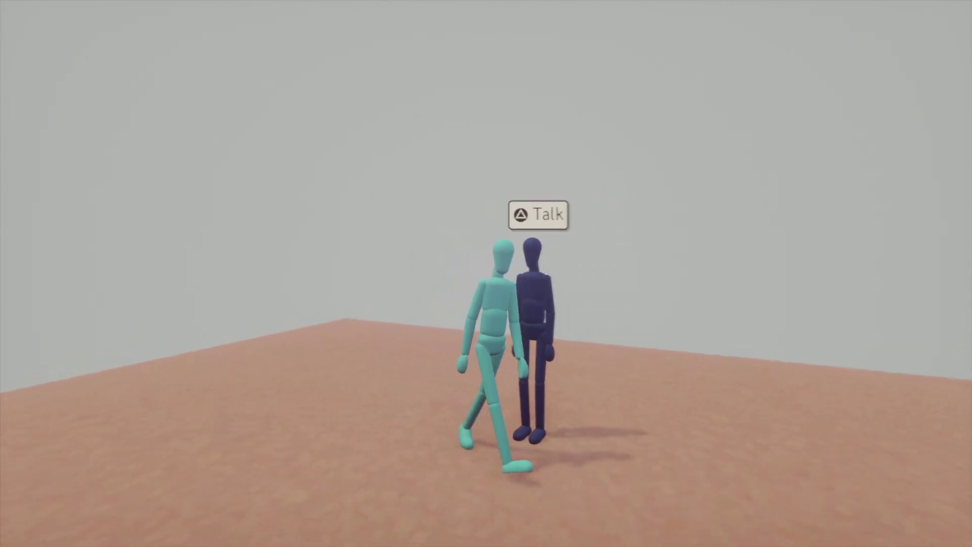
key("w")
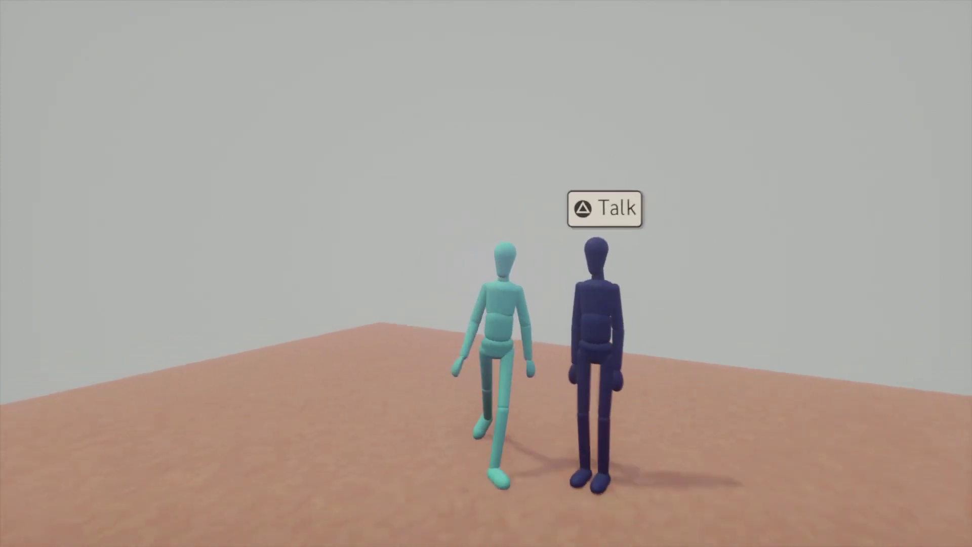
key("w")
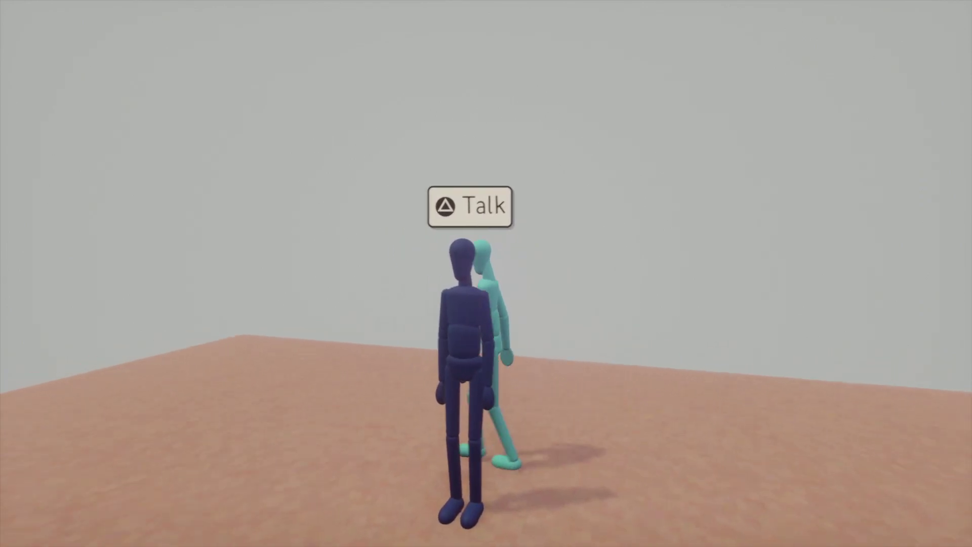
key("w")
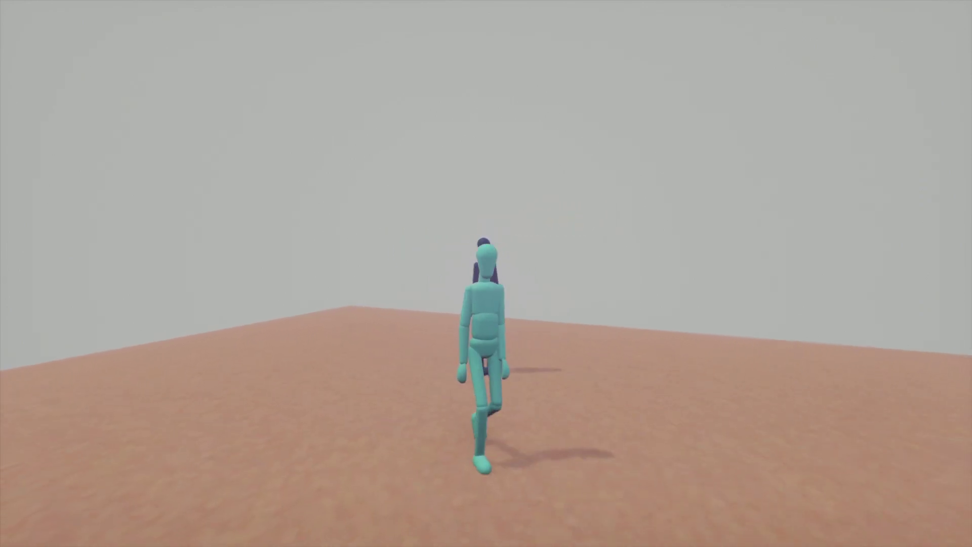
key("s")
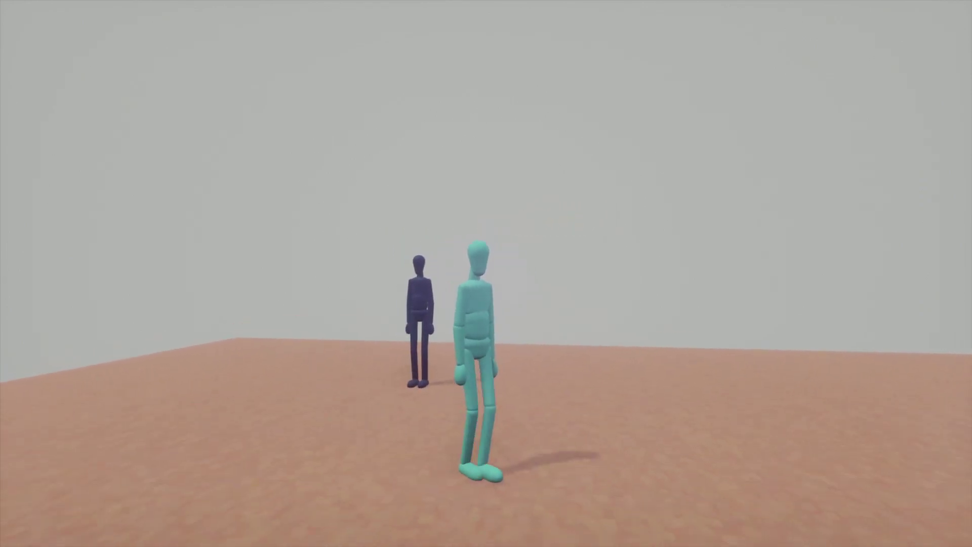